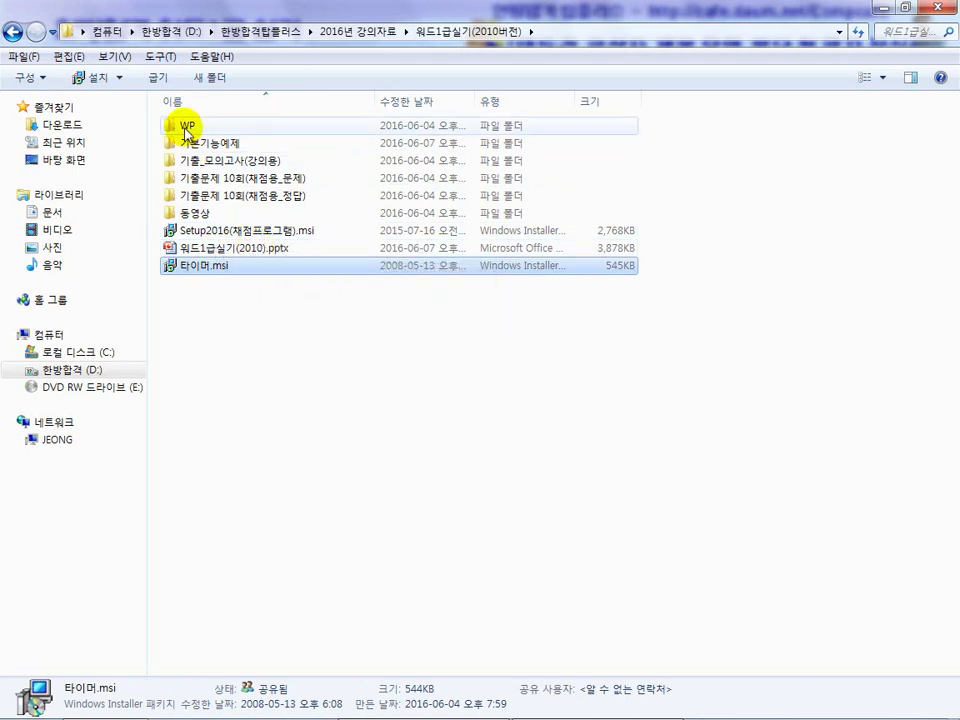
Copy the WP folder from 워드1급실기(2010버전) to the root of the C drive.
click(187, 128)
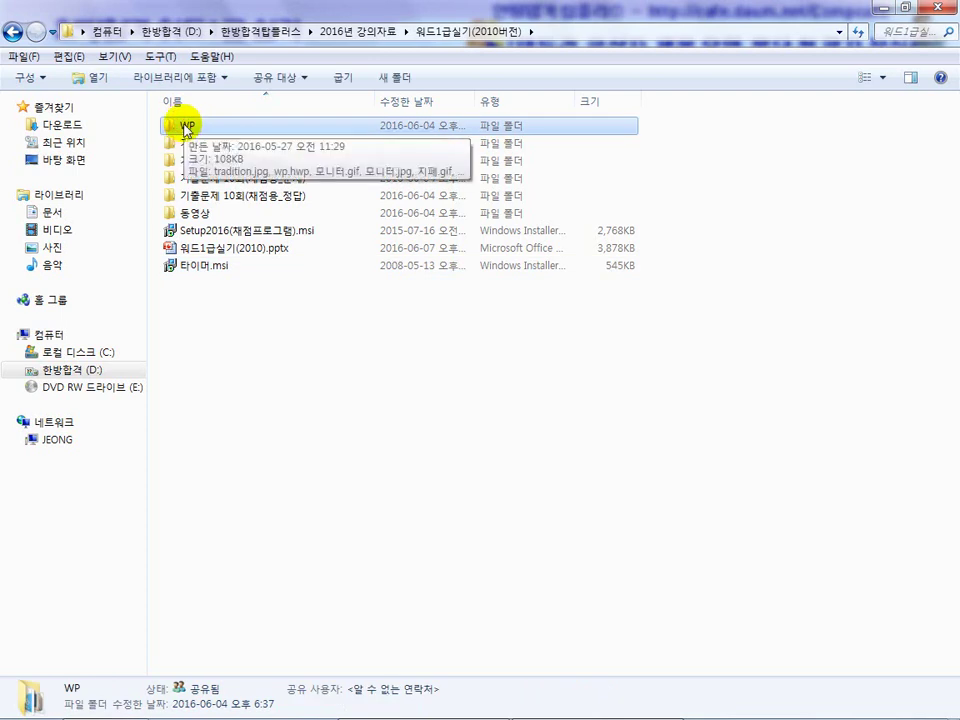
right_click(184, 124)
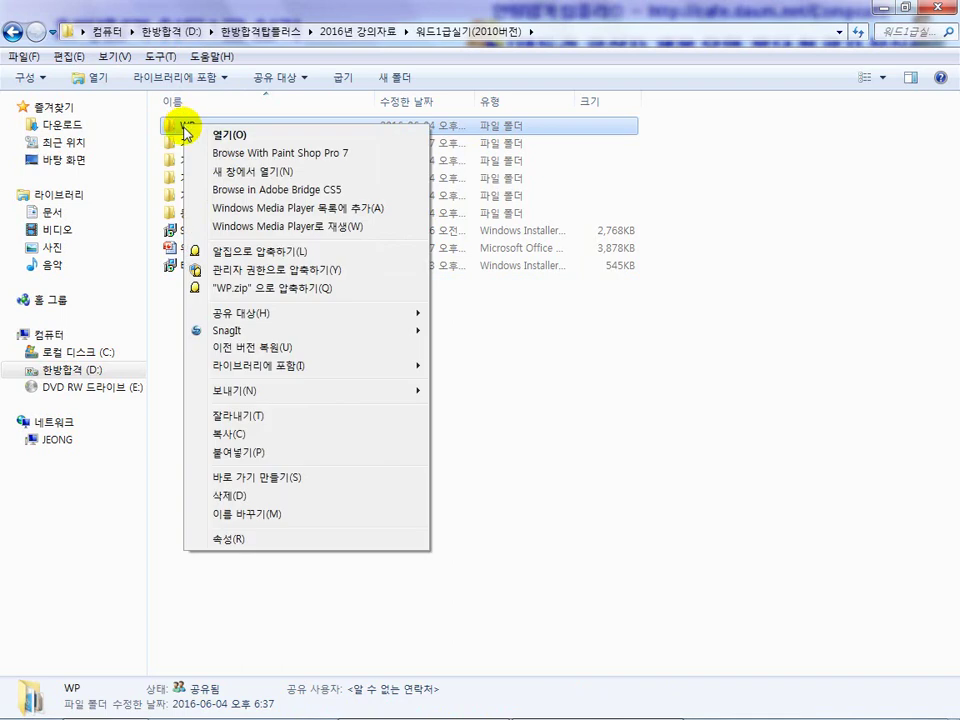
click(229, 433)
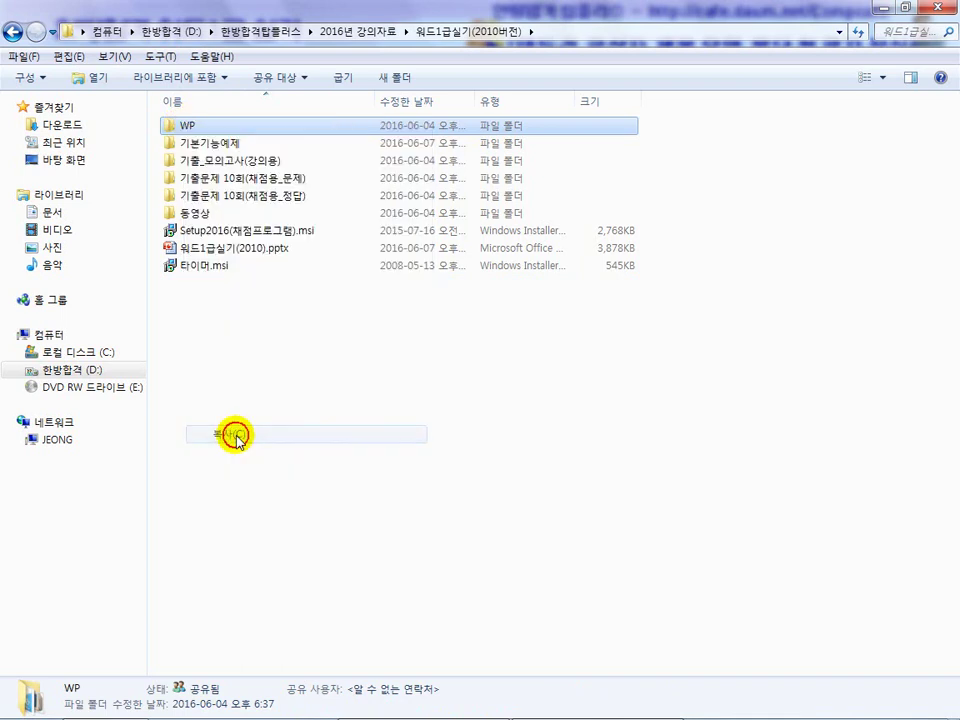
click(101, 354)
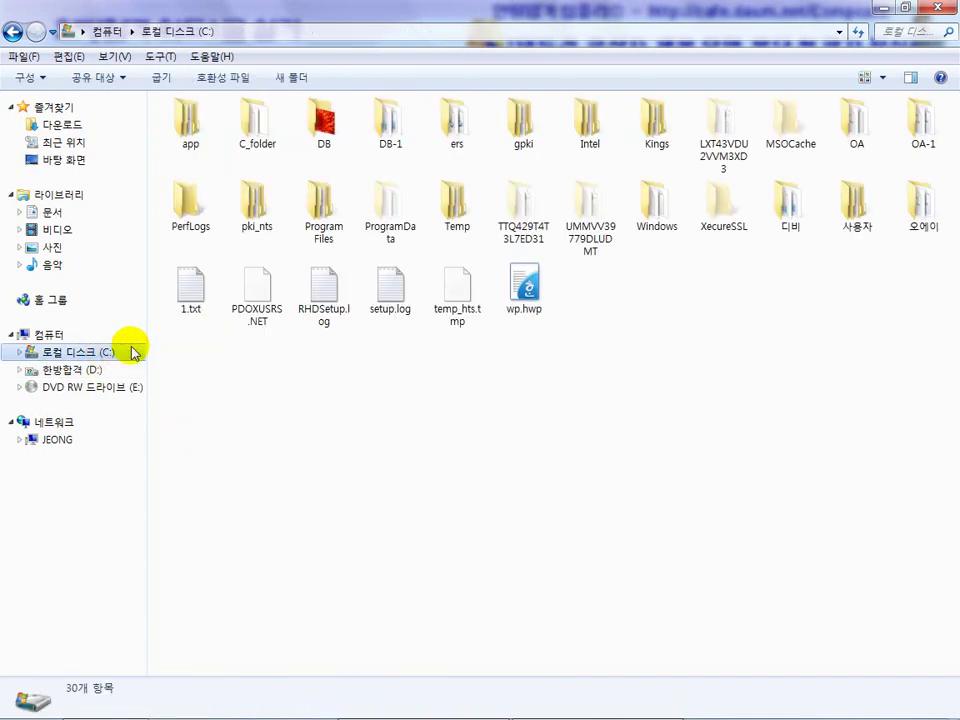
right_click(301, 386)
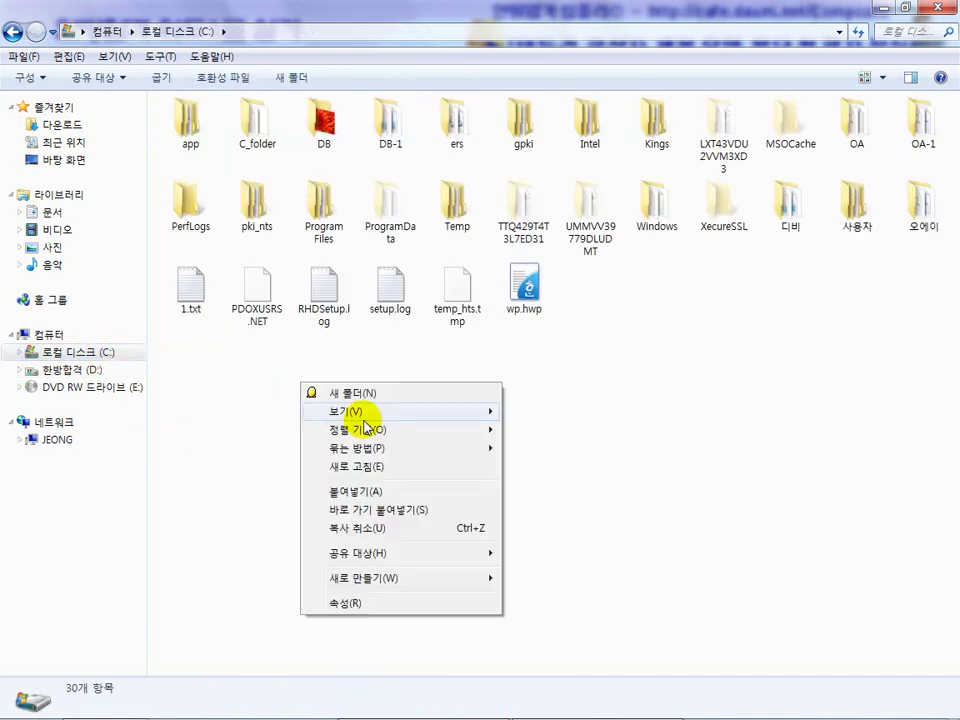
click(362, 492)
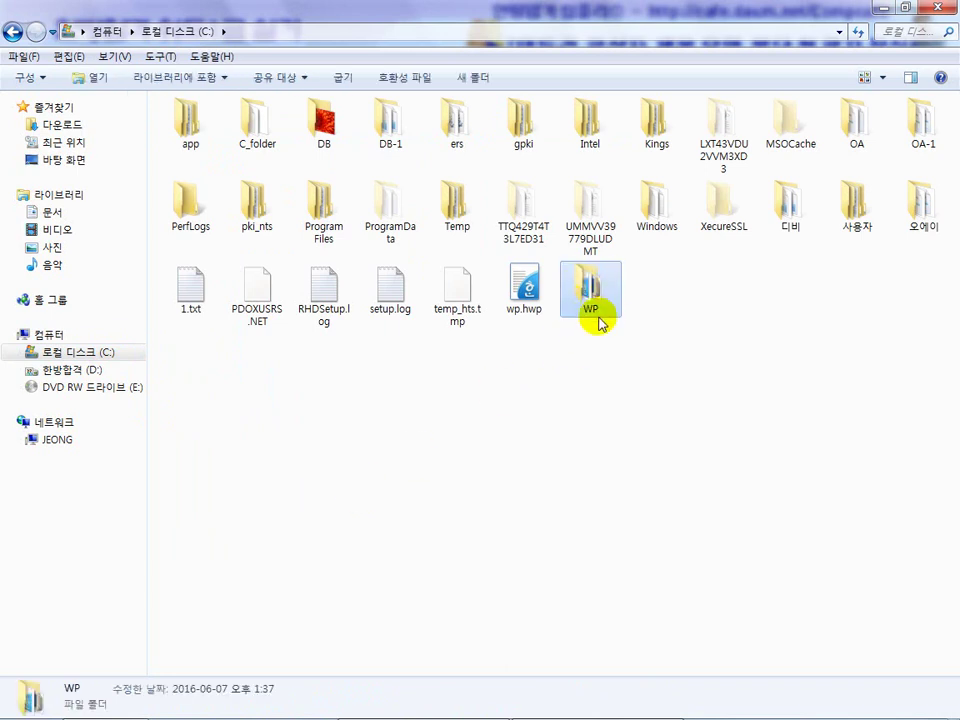
Open the copied WP folder on the C drive and examine its image files and wp.hwp.
mouse_move(588, 309)
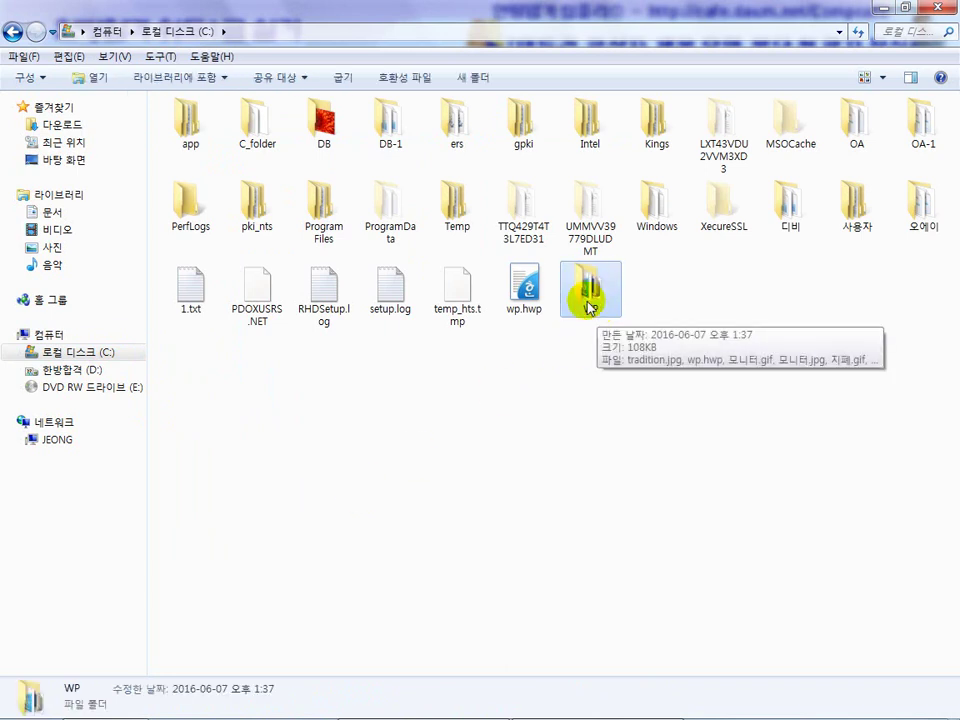
double_click(589, 300)
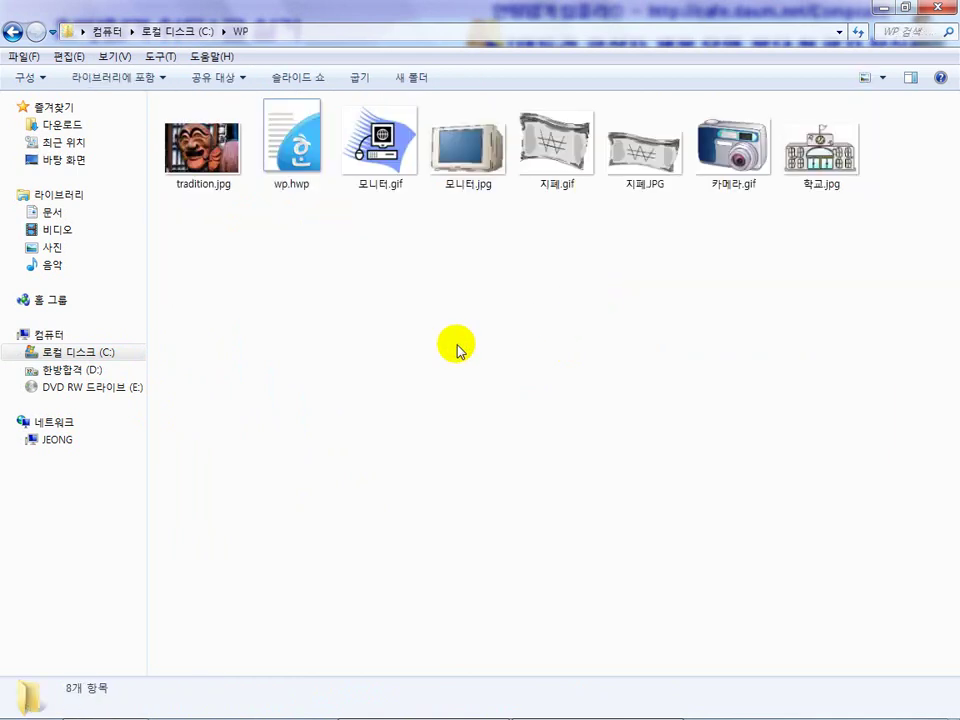
click(205, 148)
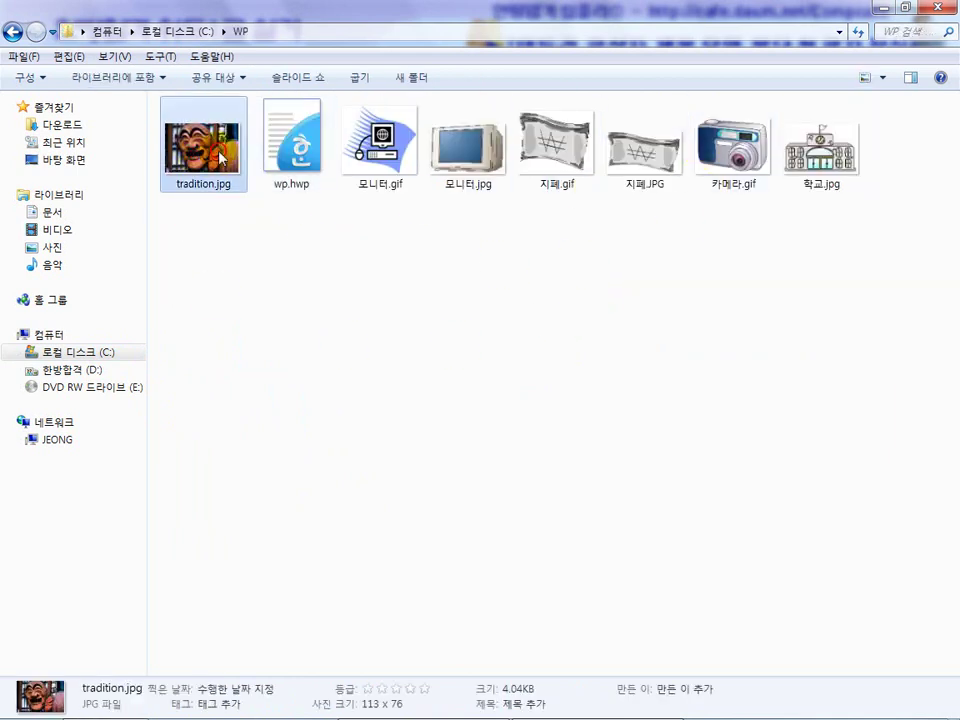
click(392, 146)
click(468, 148)
click(570, 150)
click(643, 155)
click(733, 148)
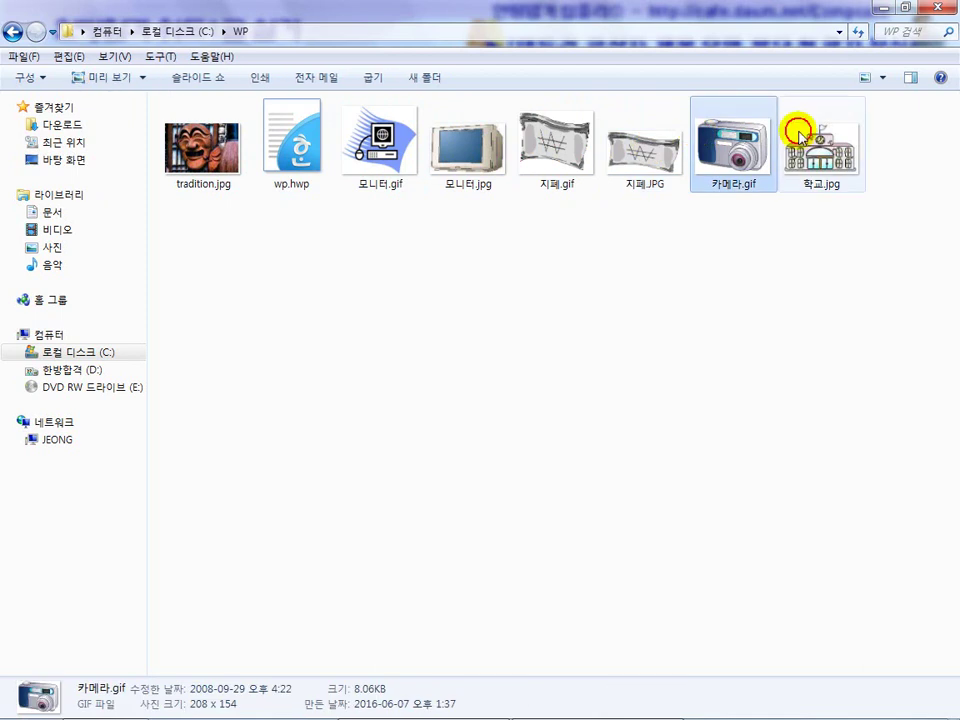
click(803, 135)
click(298, 165)
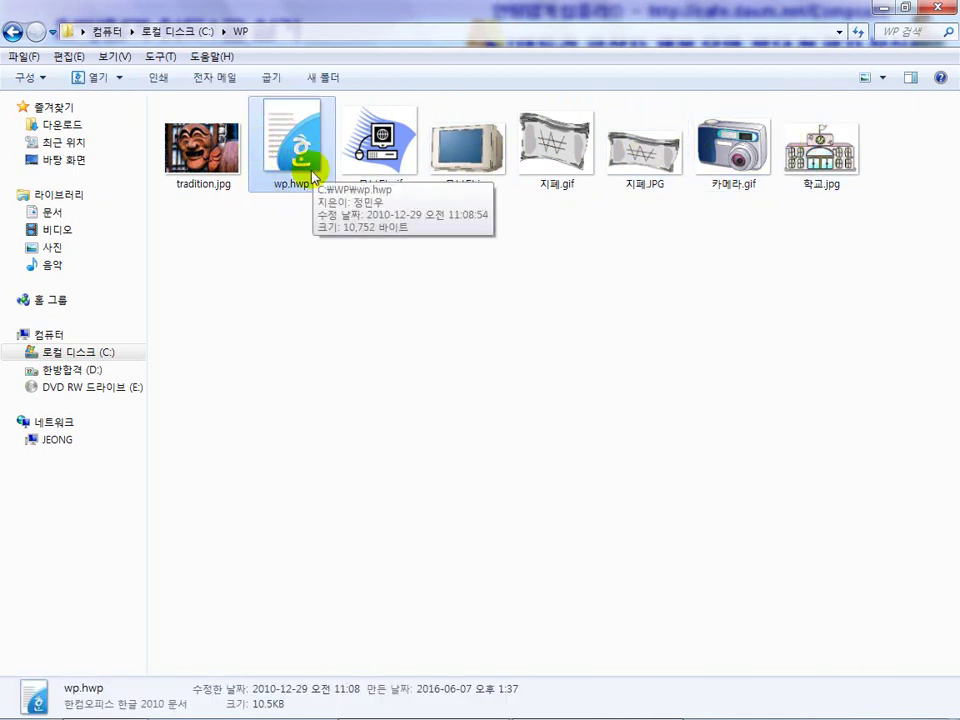
Revisit the C drive root and its WP folder, and return to the original WP folder in 워드1급실기(2010버전).
click(152, 31)
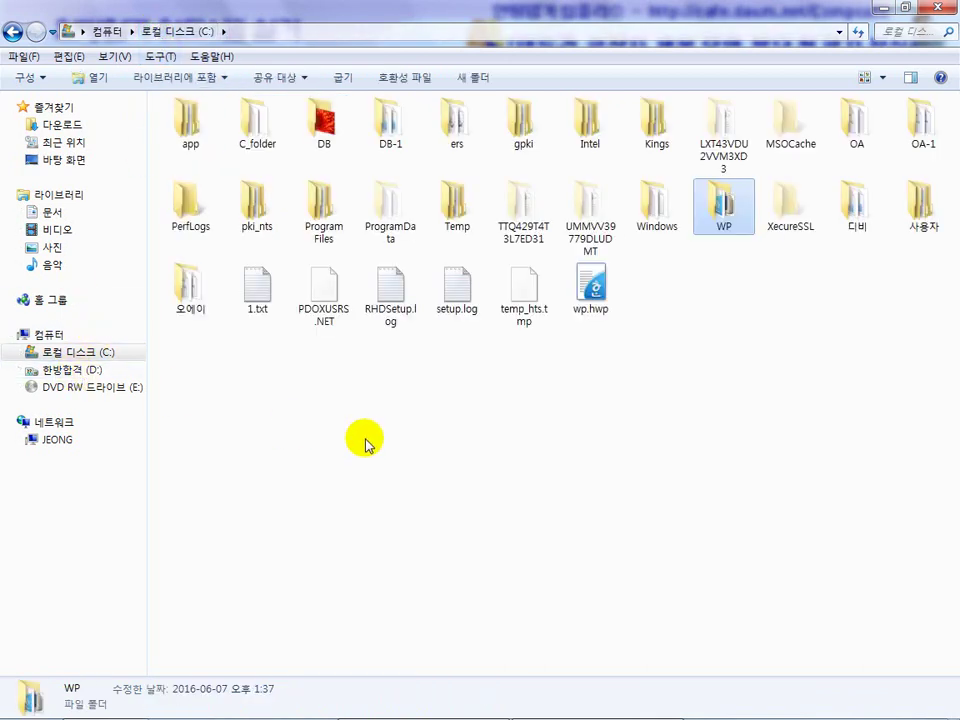
key(Return)
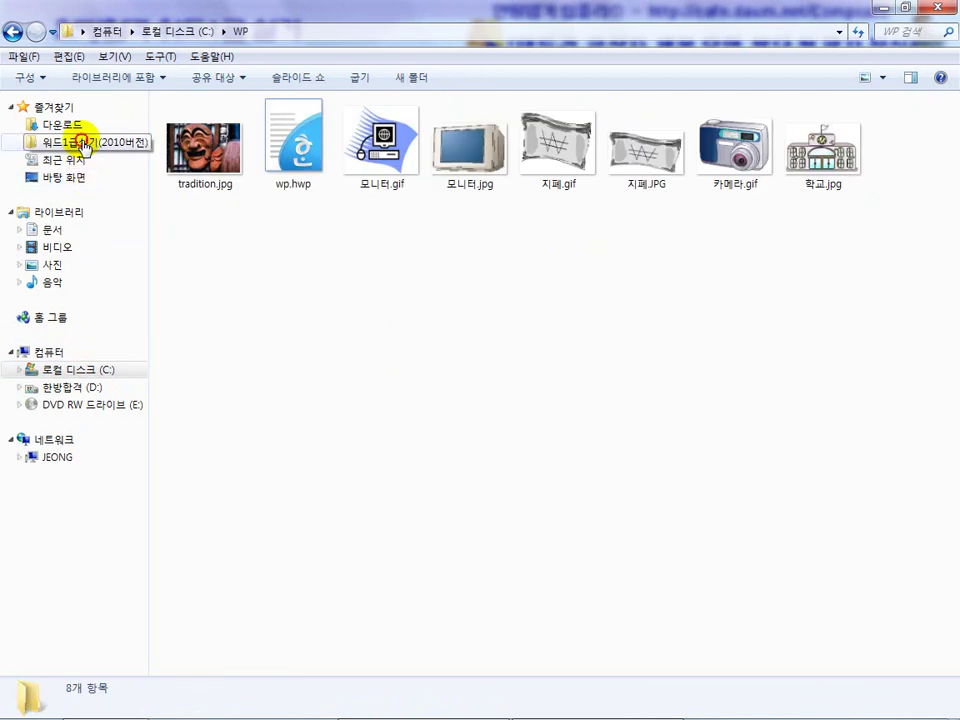
click(84, 145)
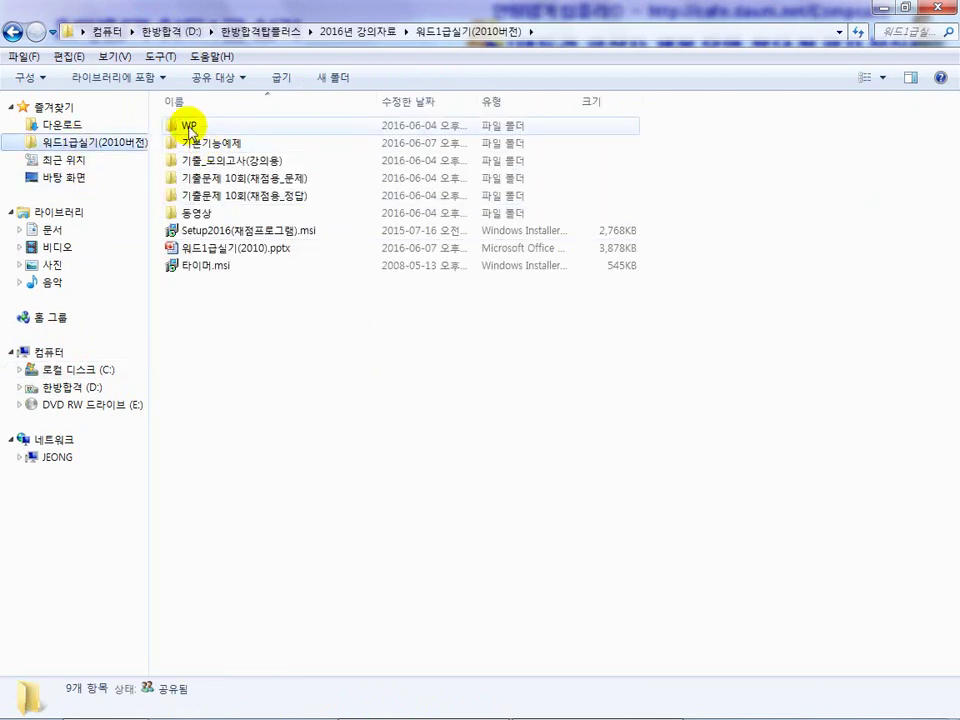
click(190, 127)
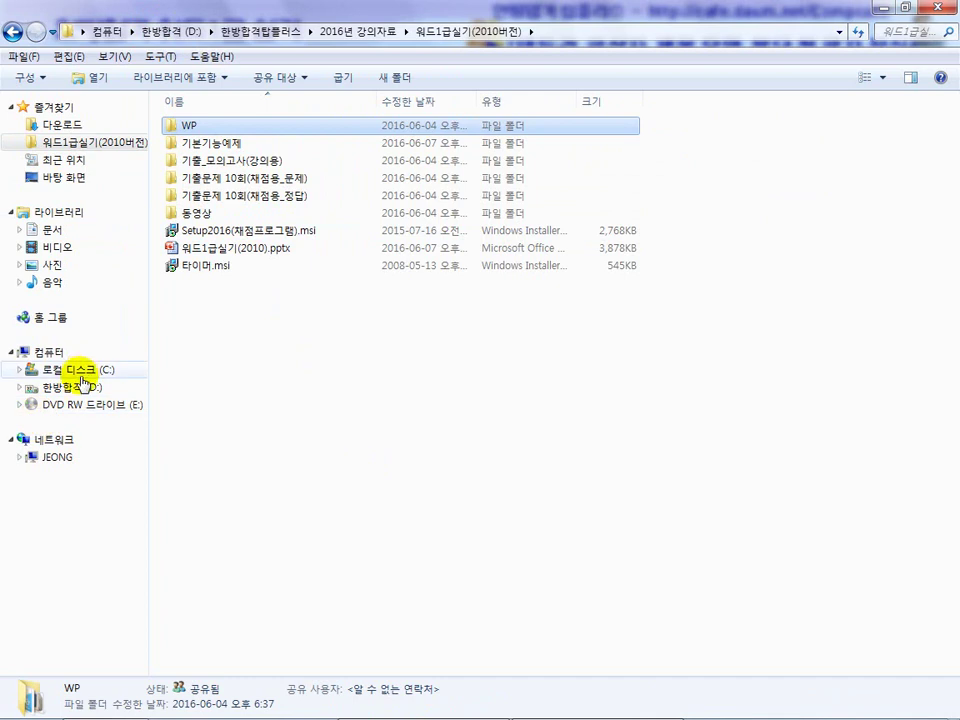
Open 상공예시_정답.hwp from the 기본기능예제 folder and look through the finished answer document.
double_click(216, 145)
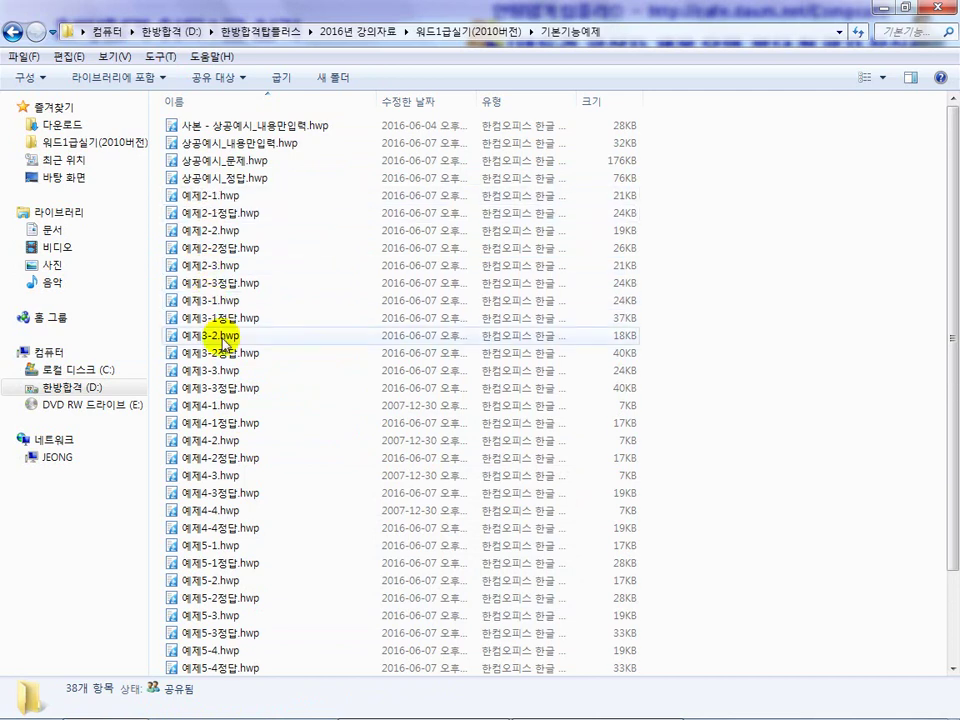
double_click(222, 180)
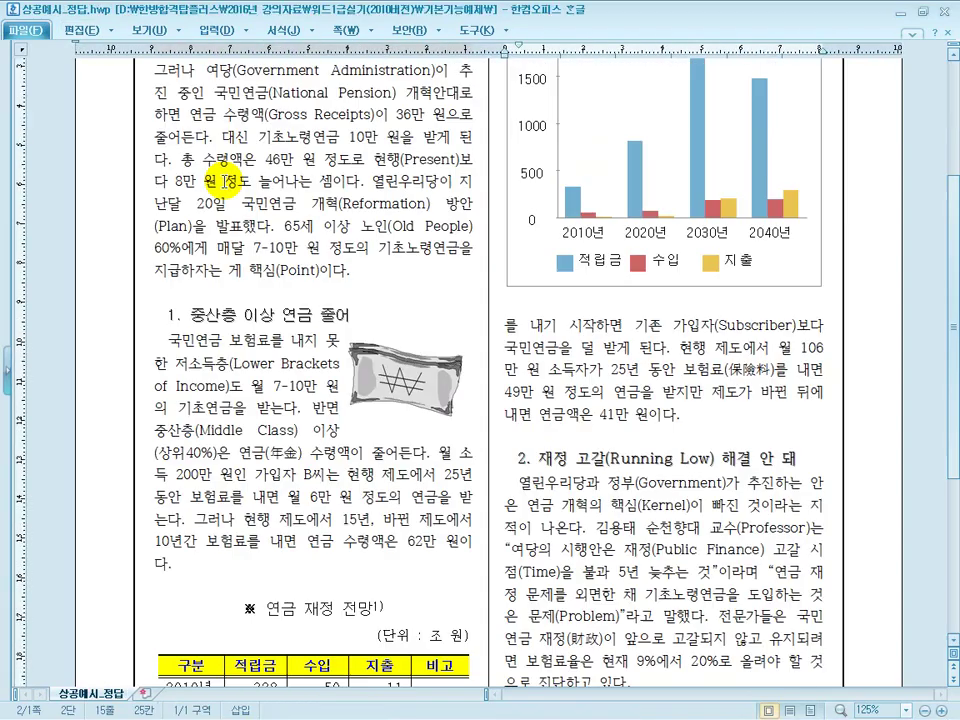
scroll(300, 335, up, 3)
scroll(323, 340, down, 7)
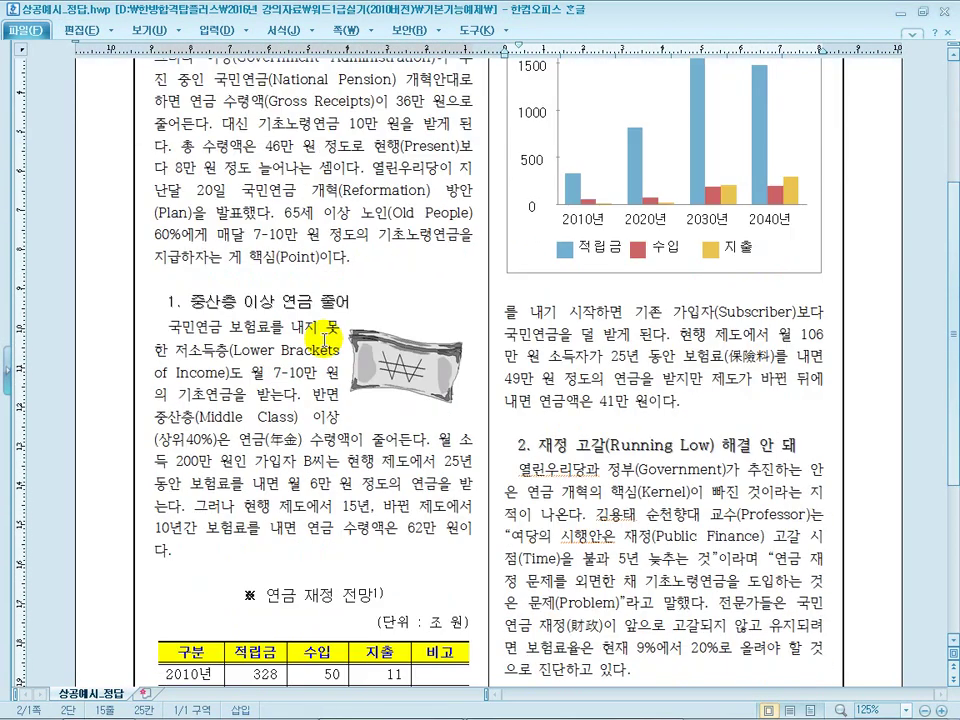
click(946, 31)
Open 상공예시_문제.hwp from the 기본기능예제 folder and review its exam instructions and annotated sample page.
mouse_move(133, 707)
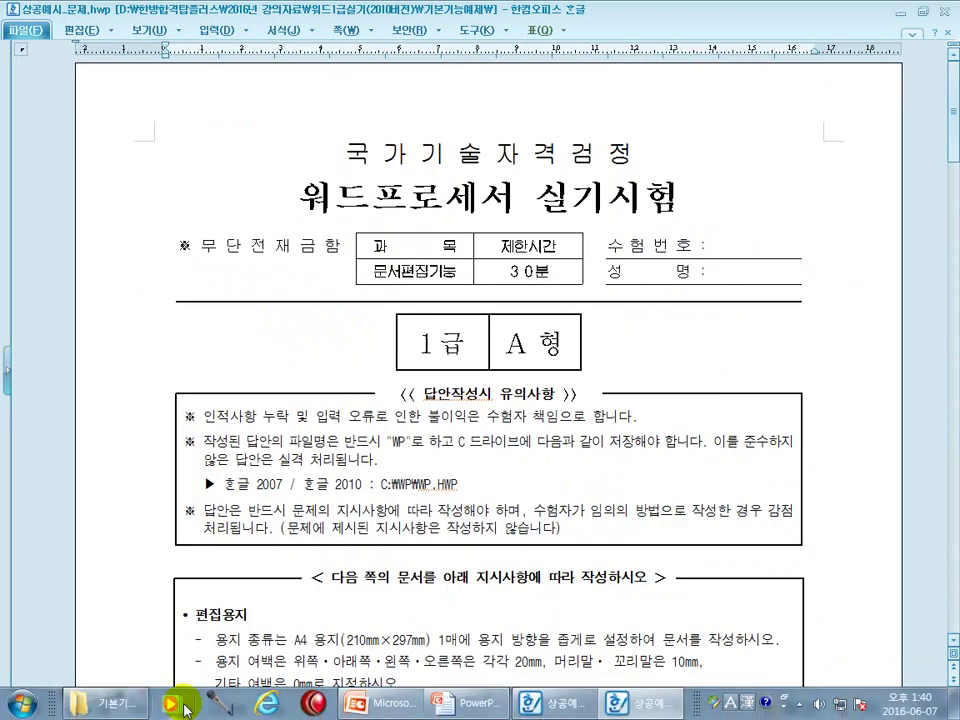
click(100, 704)
click(230, 162)
double_click(230, 162)
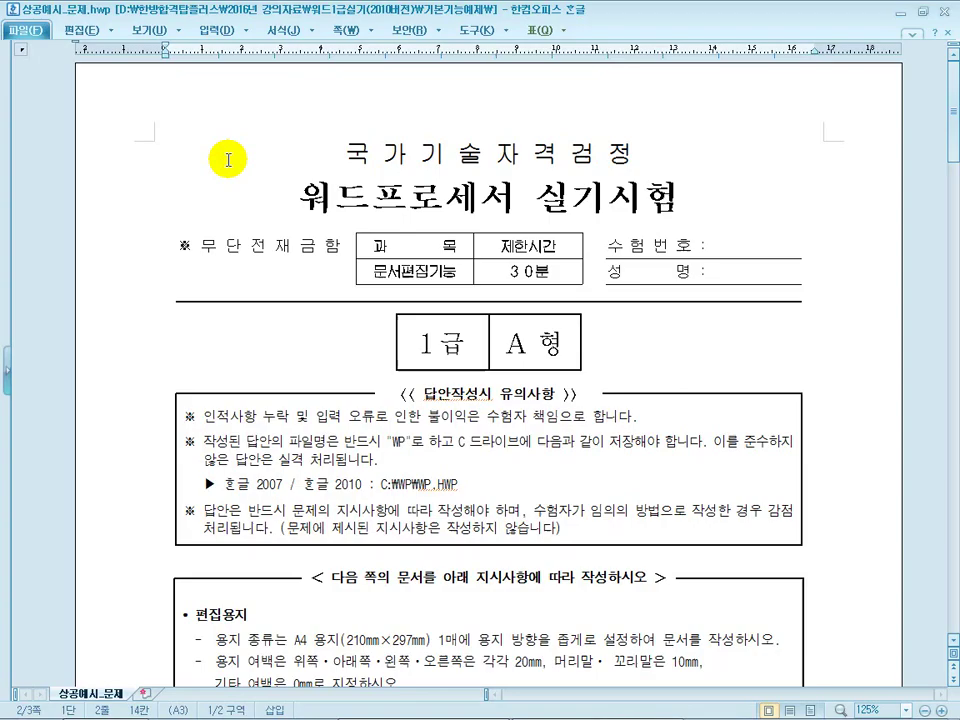
scroll(352, 331, down, 20)
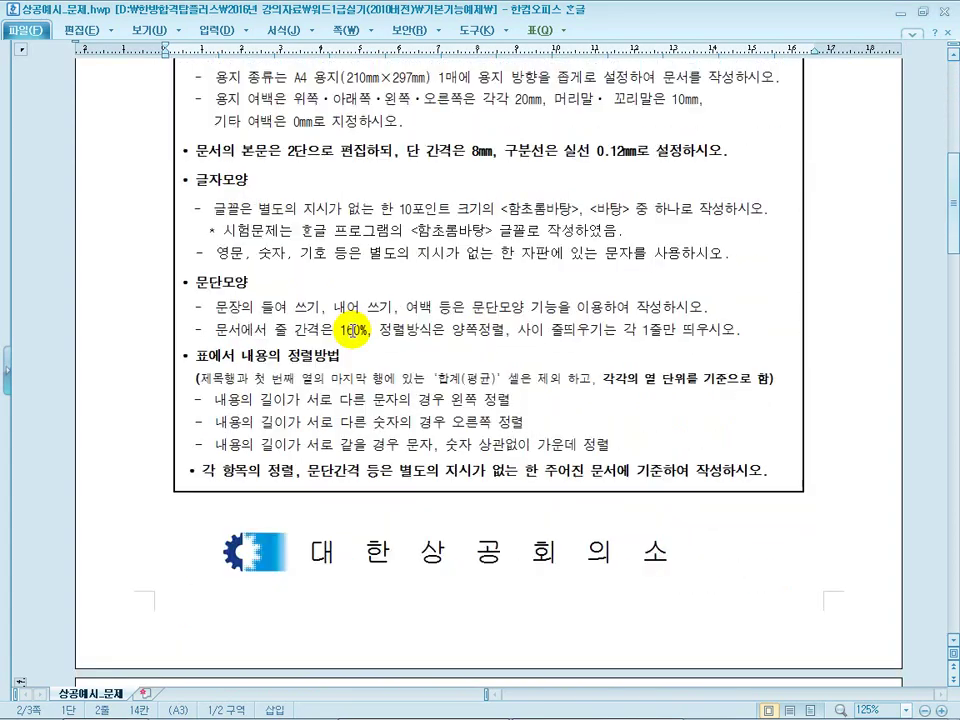
scroll(352, 331, down, 20)
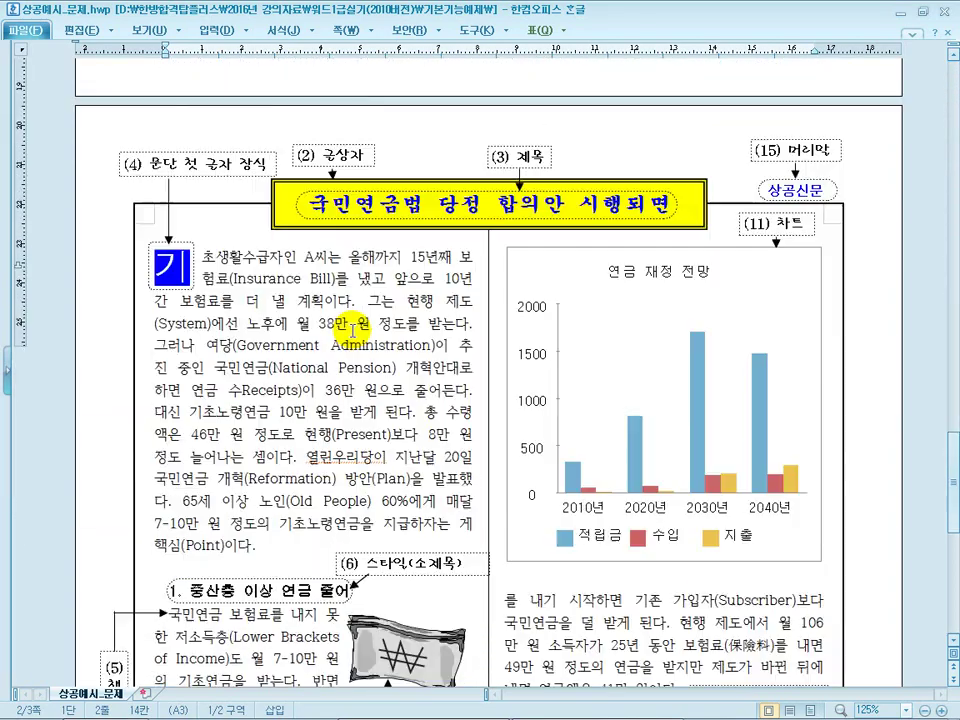
scroll(352, 331, up, 15)
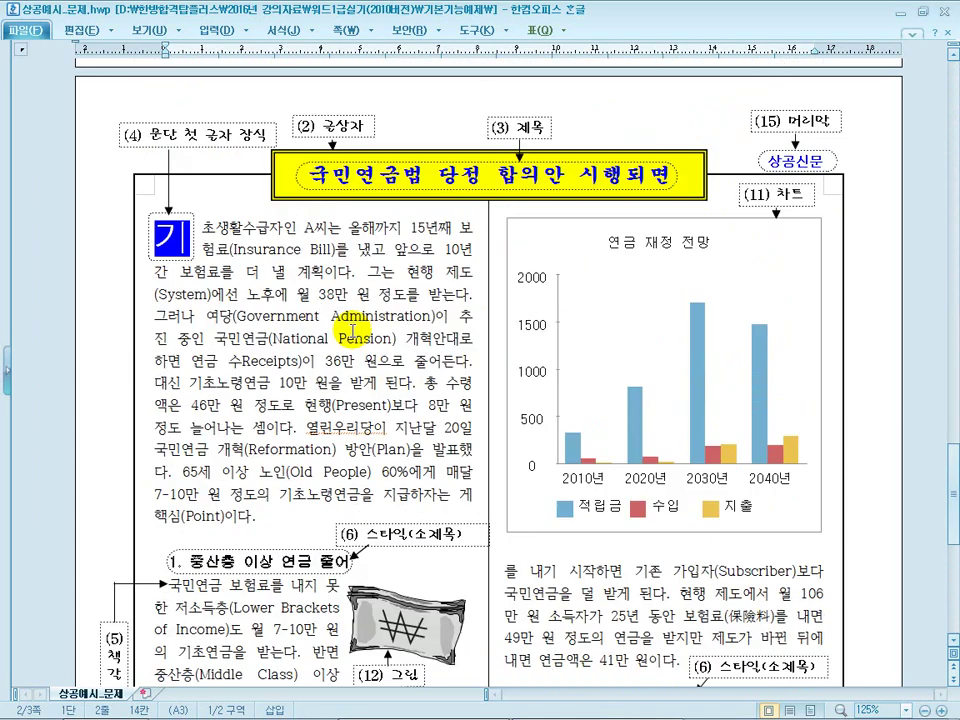
drag(950, 461, 950, 165)
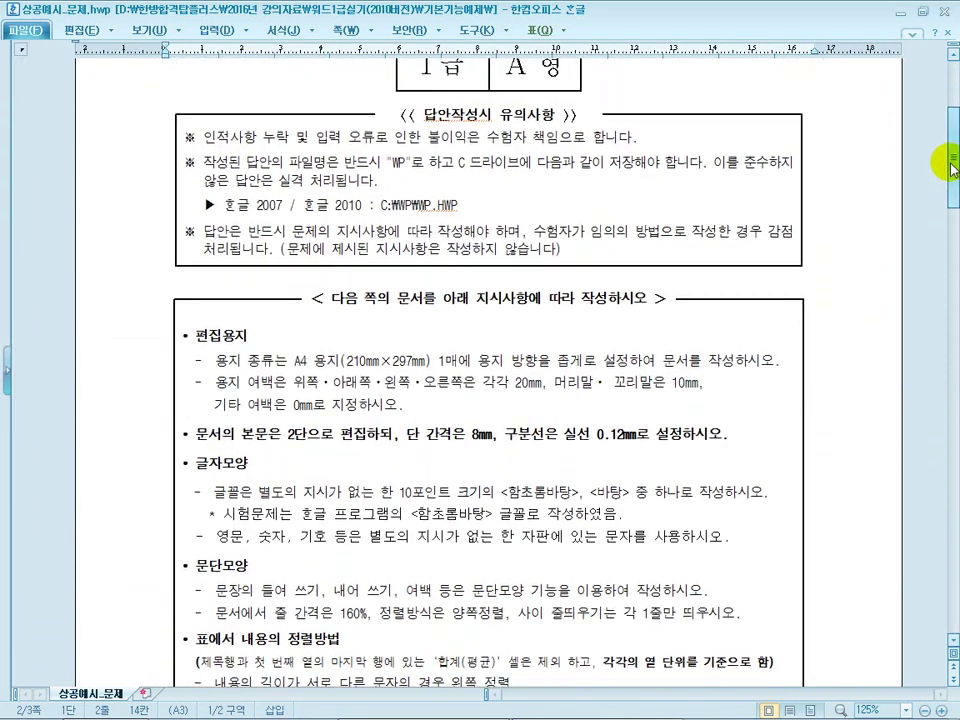
Sketch crossed-out boxes and a rough upright figure with the pen beside the page-setup instructions.
mouse_move(687, 276)
mouse_down()
mouse_move(698, 342)
mouse_move(795, 348)
mouse_move(797, 279)
mouse_move(805, 343)
mouse_up()
mouse_move(785, 268)
mouse_down()
mouse_move(799, 281)
mouse_move(808, 334)
mouse_move(762, 318)
mouse_move(705, 345)
mouse_up()
mouse_move(800, 395)
mouse_down()
mouse_move(752, 398)
mouse_move(754, 500)
mouse_move(797, 398)
mouse_move(778, 482)
mouse_move(783, 376)
mouse_move(757, 394)
mouse_move(813, 387)
mouse_up()
mouse_move(760, 346)
mouse_down()
mouse_move(690, 300)
mouse_move(778, 340)
mouse_up()
mouse_move(793, 396)
mouse_down()
mouse_move(800, 405)
mouse_move(789, 407)
mouse_up()
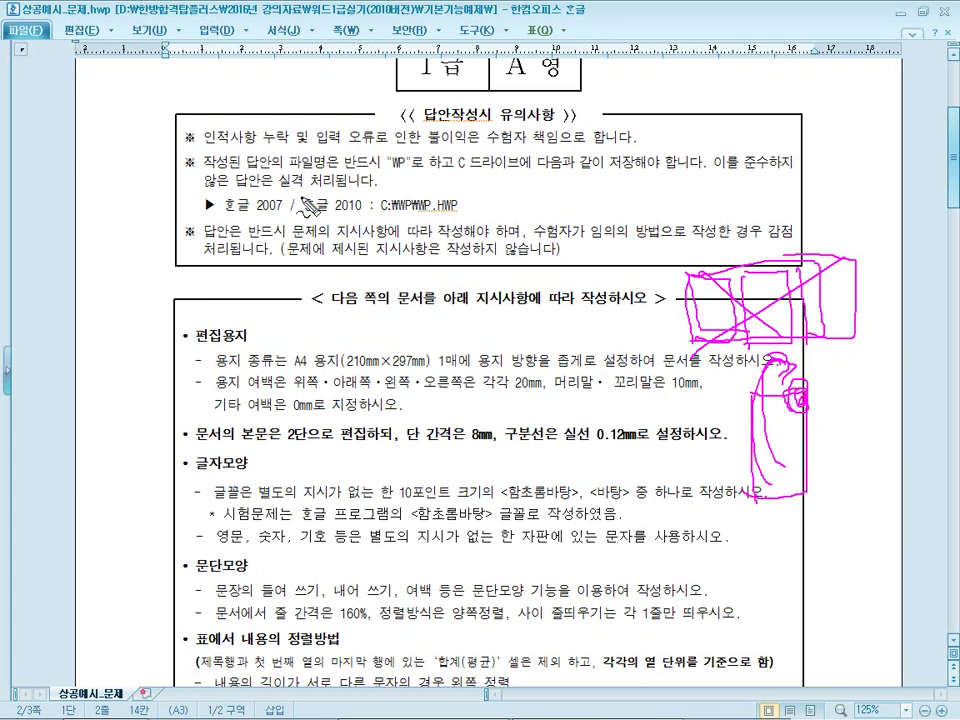
Mark 한글 2007, 한글 2010 and the path C:\WP\WP.HWP, and handwrite the path beside it with its file name circled.
mouse_move(255, 213)
mouse_down()
mouse_move(362, 213)
mouse_move(326, 204)
mouse_move(430, 213)
mouse_up()
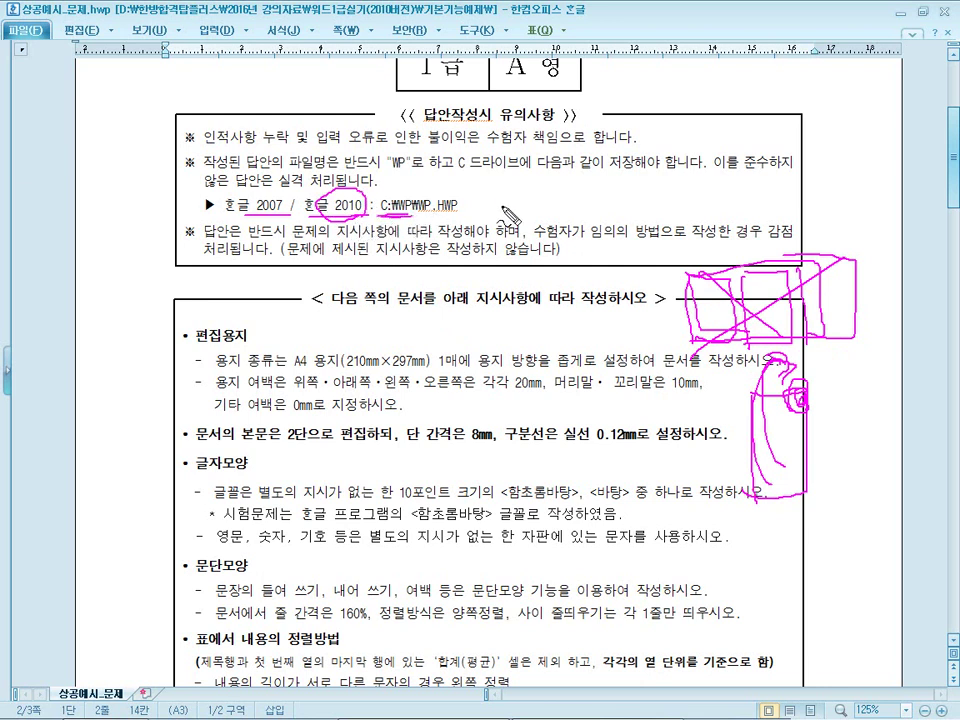
mouse_move(512, 193)
mouse_down()
mouse_move(507, 206)
mouse_move(519, 195)
mouse_move(556, 212)
mouse_move(566, 197)
mouse_move(572, 222)
mouse_move(580, 183)
mouse_move(606, 210)
mouse_move(696, 198)
mouse_move(598, 186)
mouse_move(595, 208)
mouse_move(680, 212)
mouse_move(690, 196)
mouse_up()
mouse_move(650, 240)
mouse_down()
mouse_move(660, 237)
mouse_move(630, 240)
mouse_up()
mouse_move(598, 192)
mouse_down()
mouse_move(630, 208)
mouse_move(690, 102)
mouse_move(730, 100)
mouse_move(748, 115)
mouse_move(700, 92)
mouse_move(733, 135)
mouse_up()
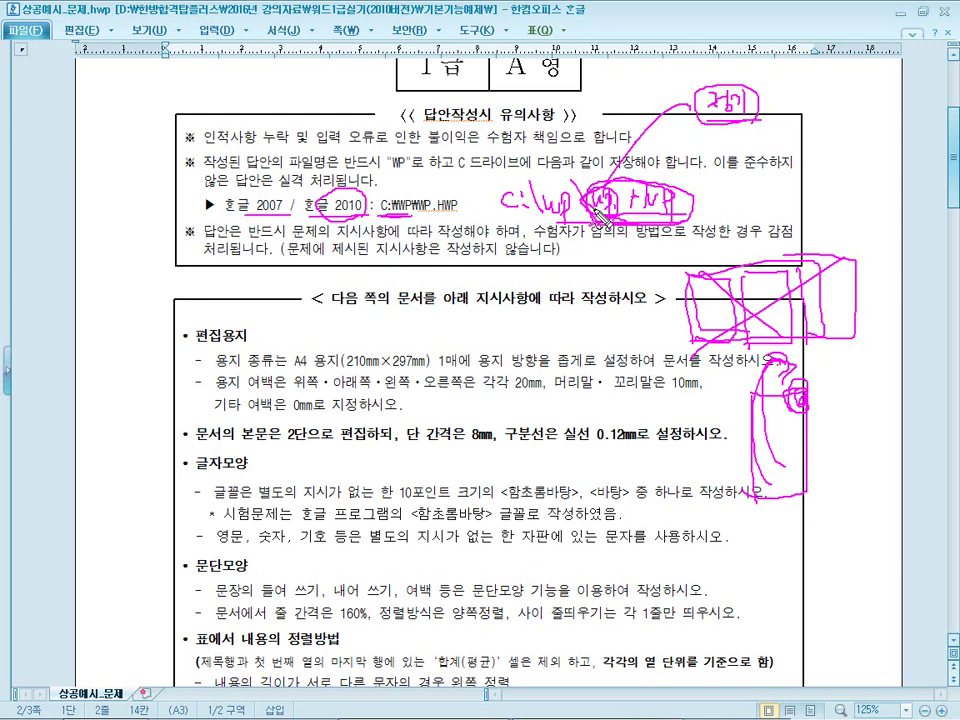
drag(362, 196, 366, 200)
drag(380, 213, 466, 213)
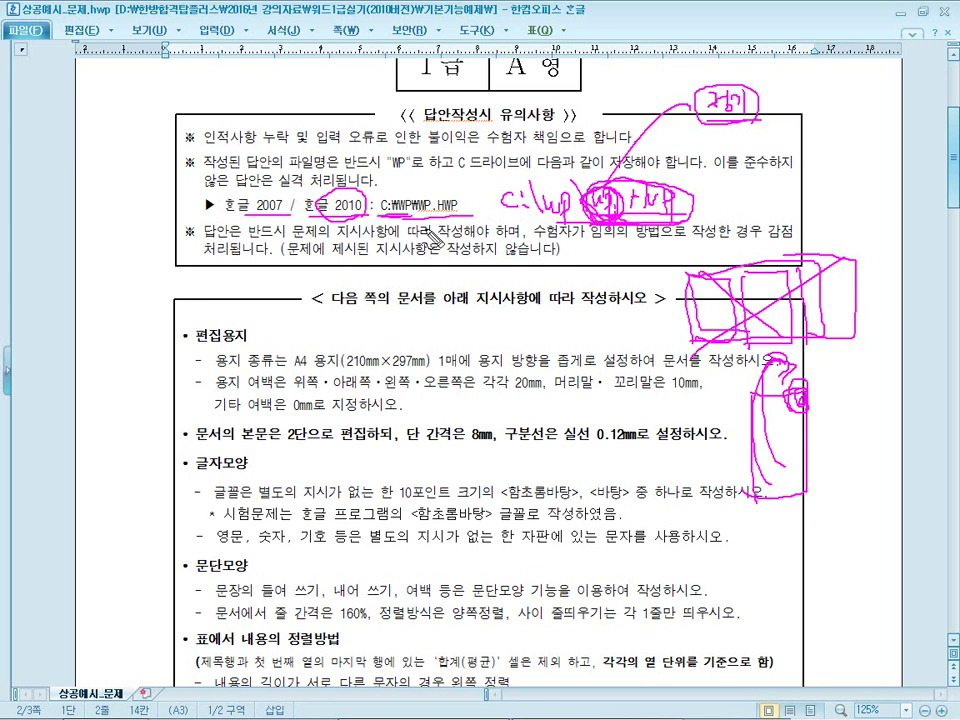
Underline the A4 paper, 20mm margin, 10mm footer and two-column requirements, and circle the 8mm column gap.
mouse_move(240, 370)
mouse_down()
mouse_move(424, 372)
mouse_move(536, 396)
mouse_up()
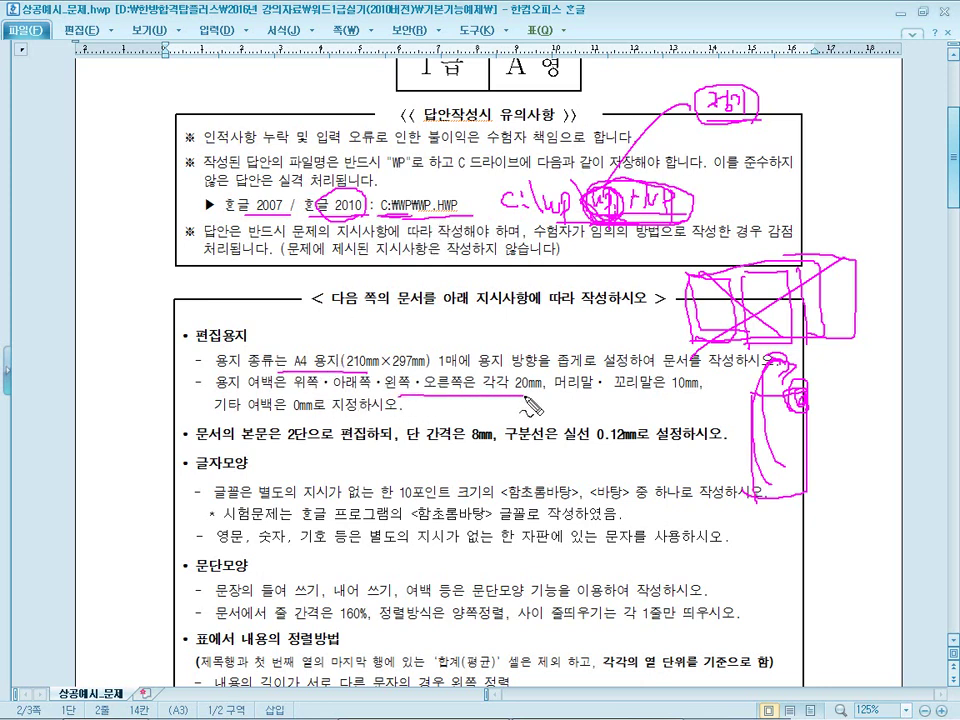
drag(620, 395, 705, 395)
drag(288, 447, 497, 456)
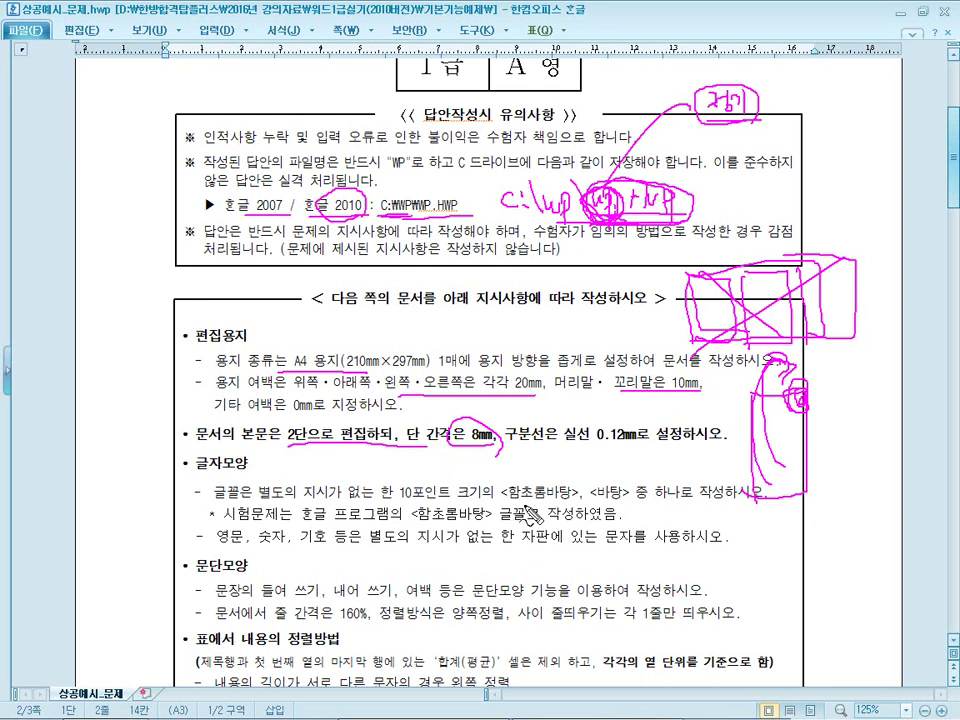
Underline the fonts 함초롬바탕 and 바탕, box 함초롬바탕 in the note below, and bracket the first 문단모양 instruction.
drag(592, 497, 632, 497)
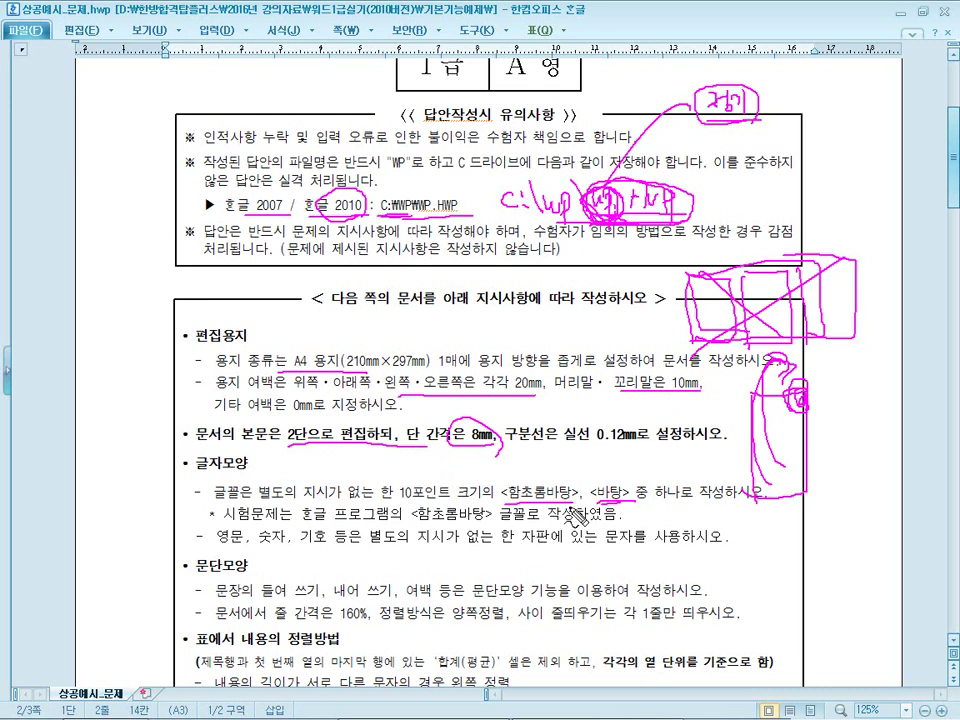
drag(414, 521, 492, 522)
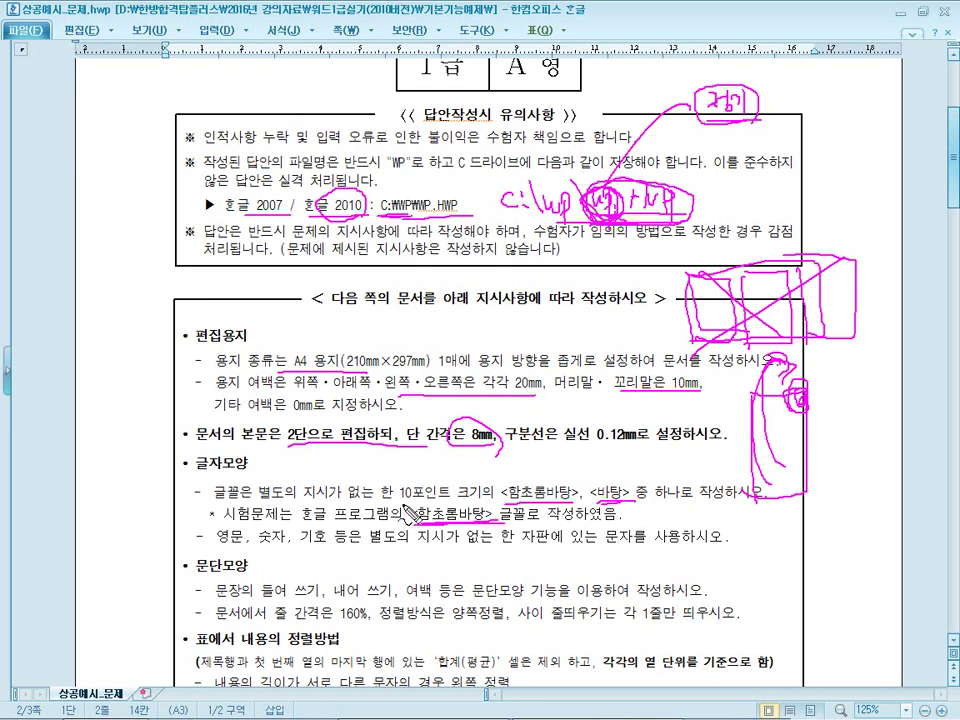
drag(405, 497, 410, 524)
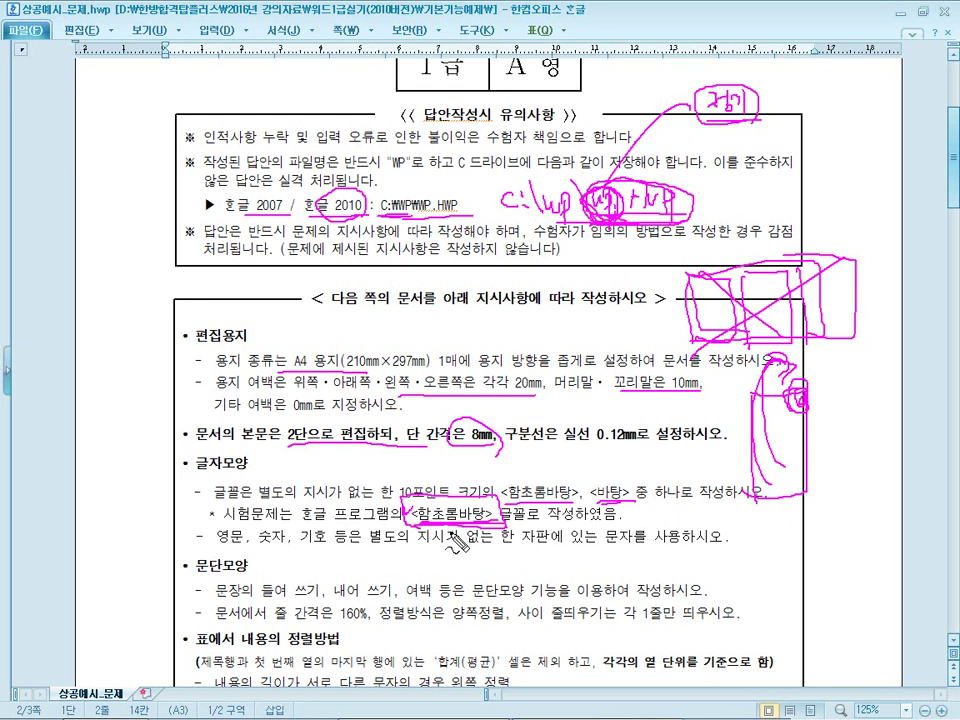
drag(478, 538, 488, 515)
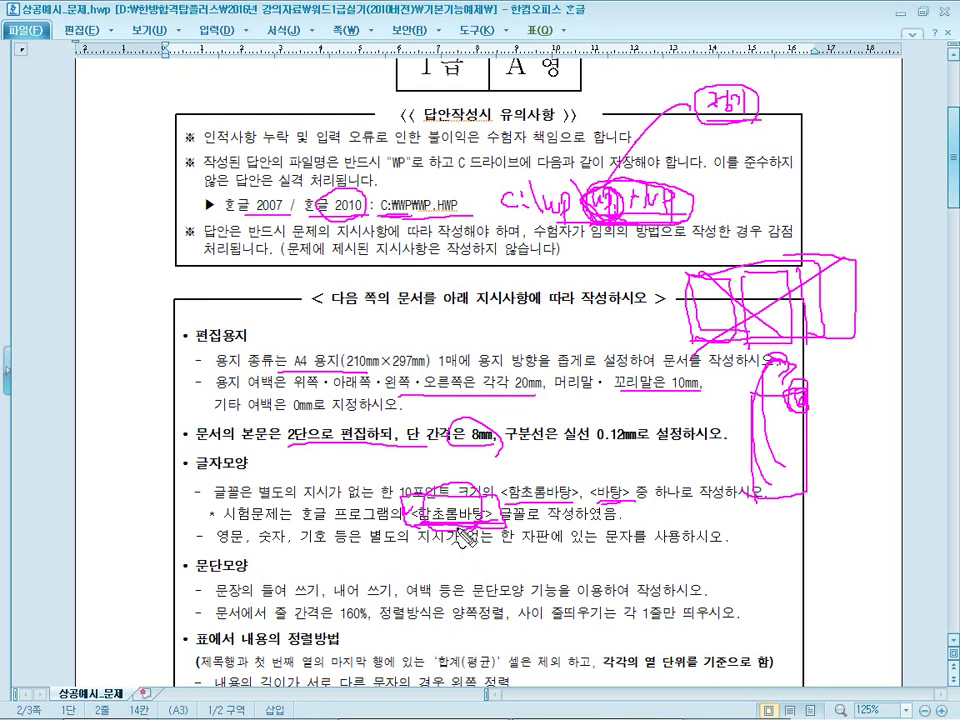
drag(214, 582, 214, 606)
drag(704, 578, 708, 600)
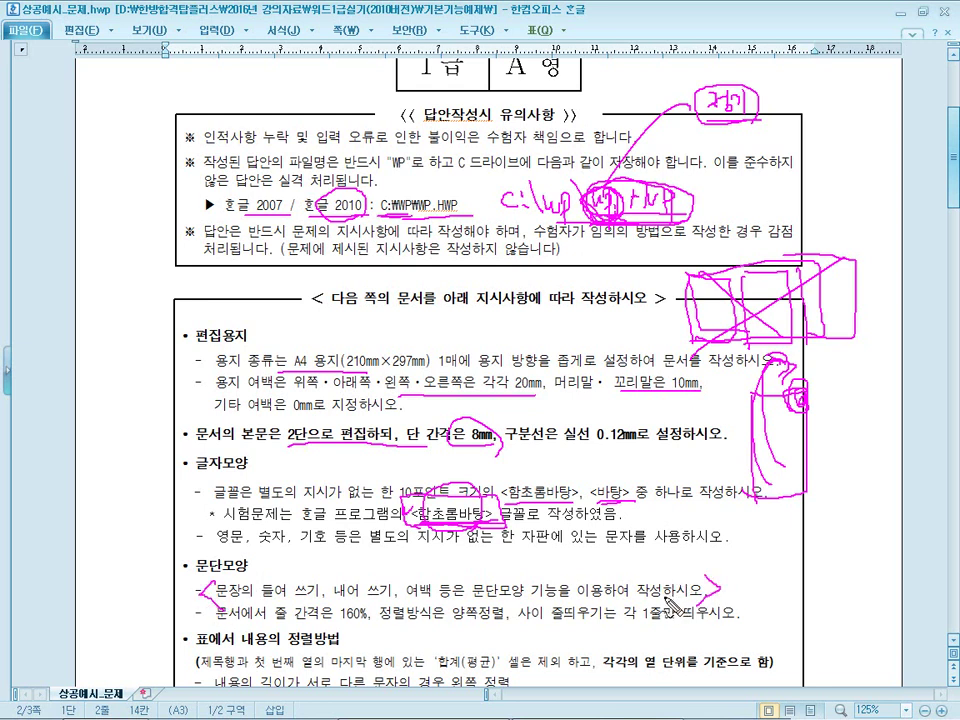
Underline the 내어 쓰기 and 여백 wording in the first 문단모양 instruction, circle 여백, and leave pen annotation mode.
drag(300, 598, 440, 598)
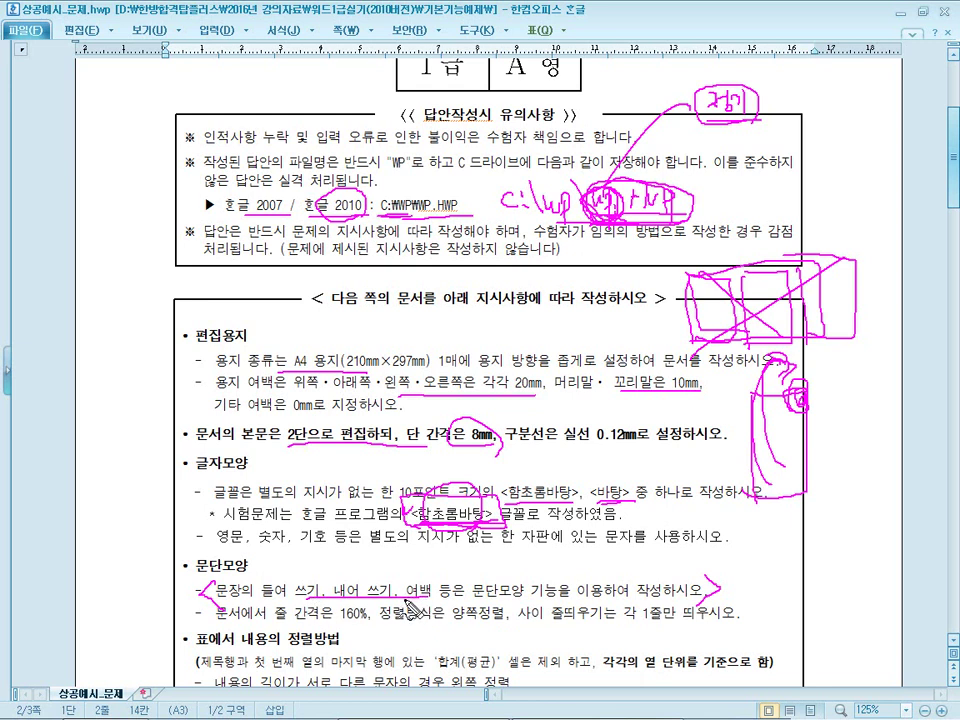
drag(432, 597, 436, 611)
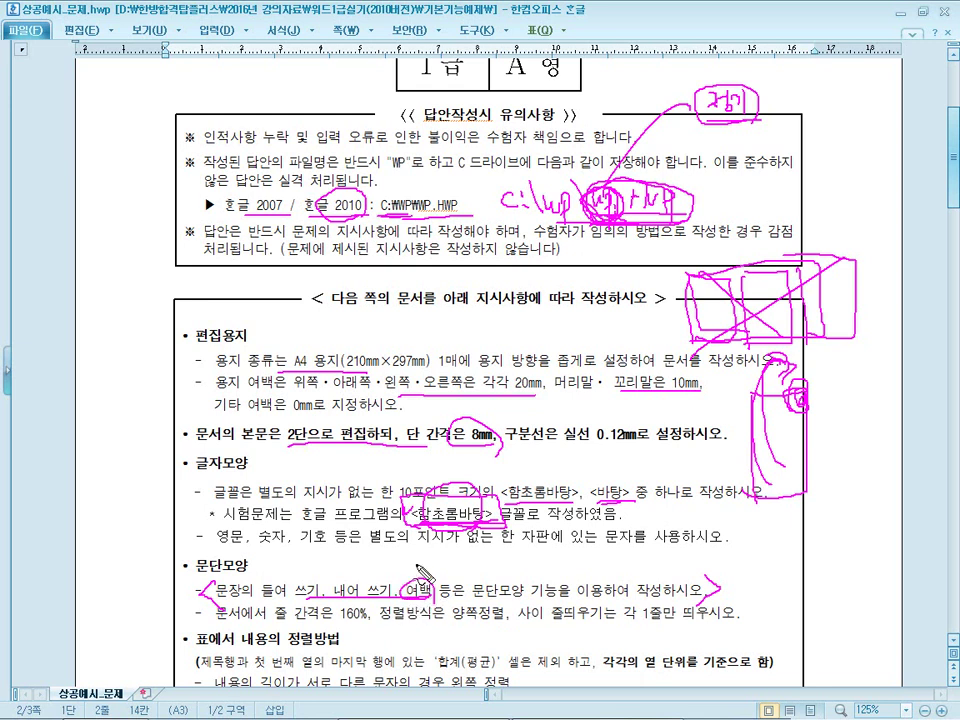
key(Escape)
Review the general instructions, highlighting the table alignment, symbol entry and one-line spacing rules and the 편집용지 to 글자모양 block.
scroll(420, 450, down, 3)
mouse_move(205, 474)
mouse_down()
mouse_move(462, 487)
mouse_move(496, 546)
mouse_up()
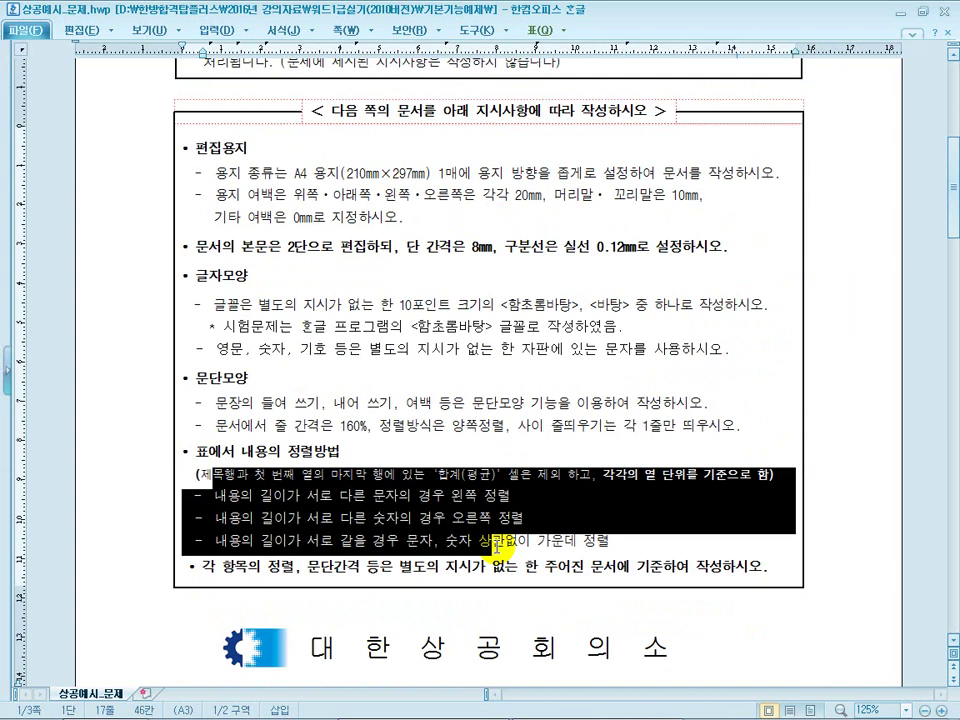
drag(517, 425, 662, 426)
click(486, 333)
drag(284, 352, 396, 352)
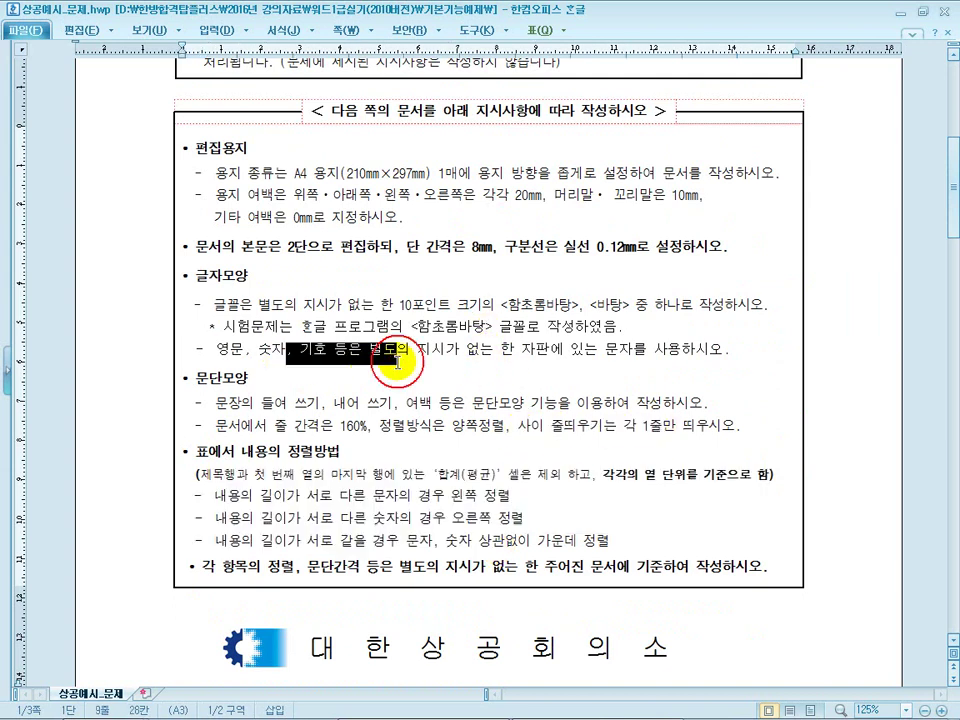
drag(601, 428, 695, 428)
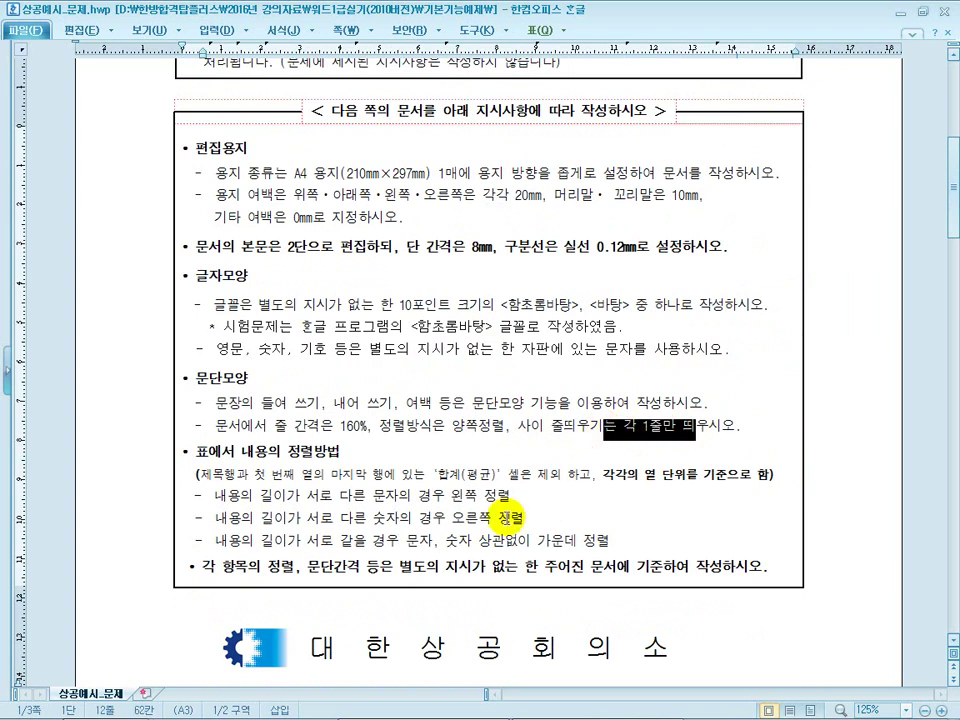
scroll(510, 517, down, 3)
scroll(504, 516, up, 5)
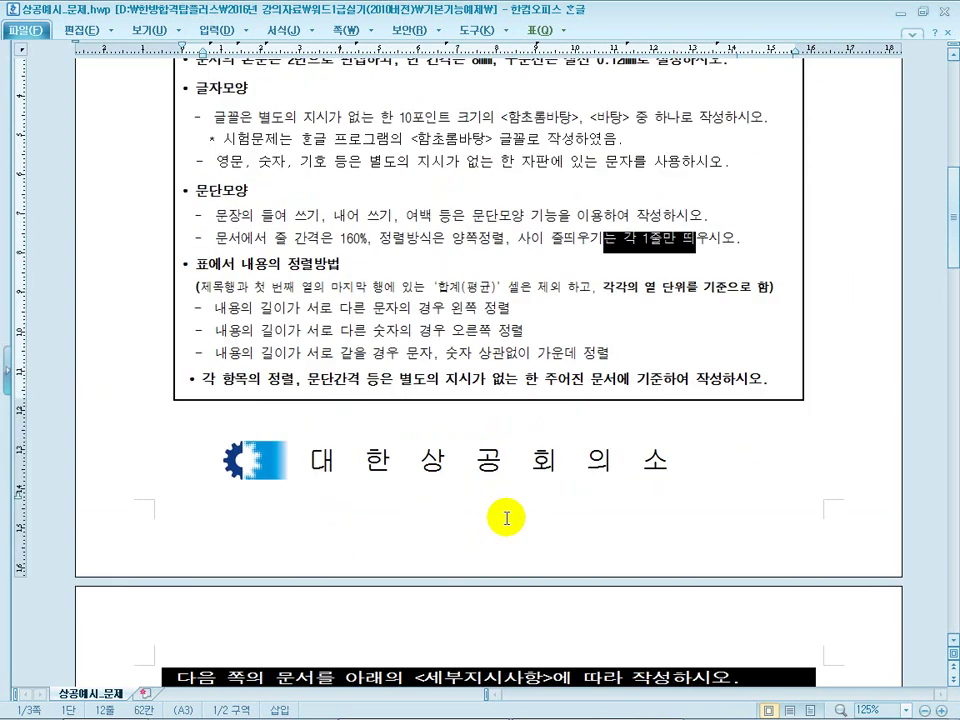
drag(250, 274, 545, 485)
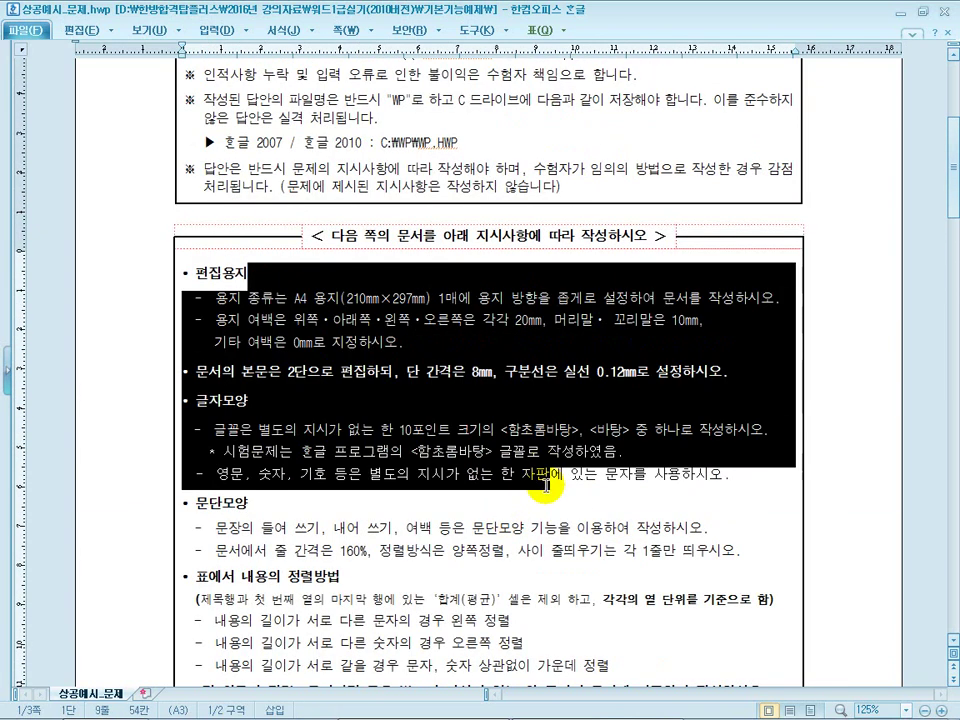
Examine the 세부지시사항 list from items 1 to 16 and the finished sample page, returning to the 제목 and 문단 첫 글자 장식 items.
scroll(545, 487, down, 10)
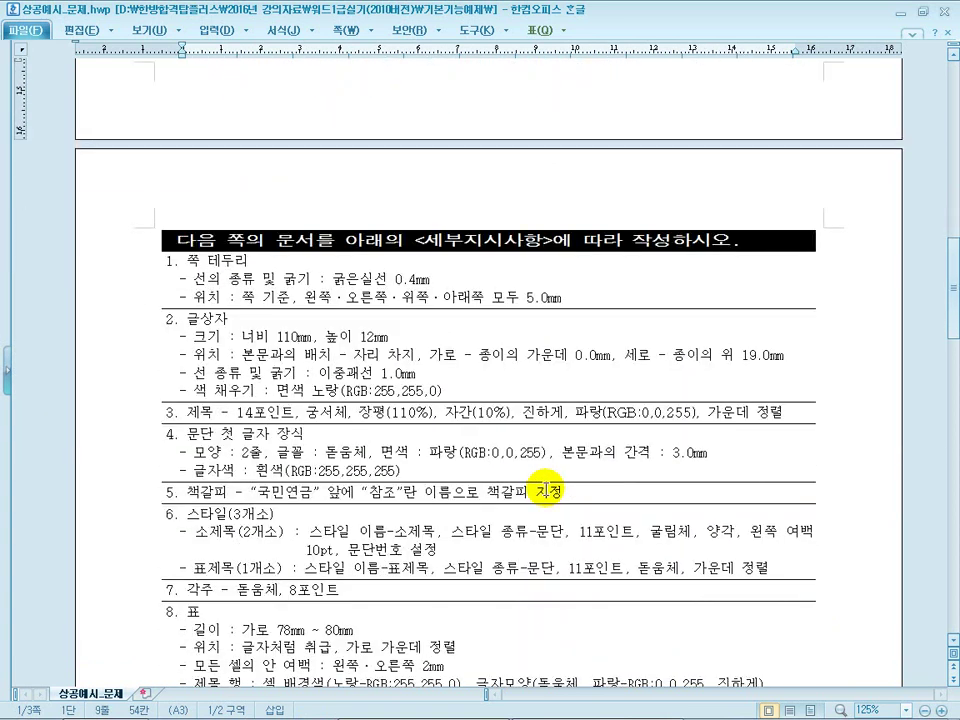
scroll(235, 440, down, 12)
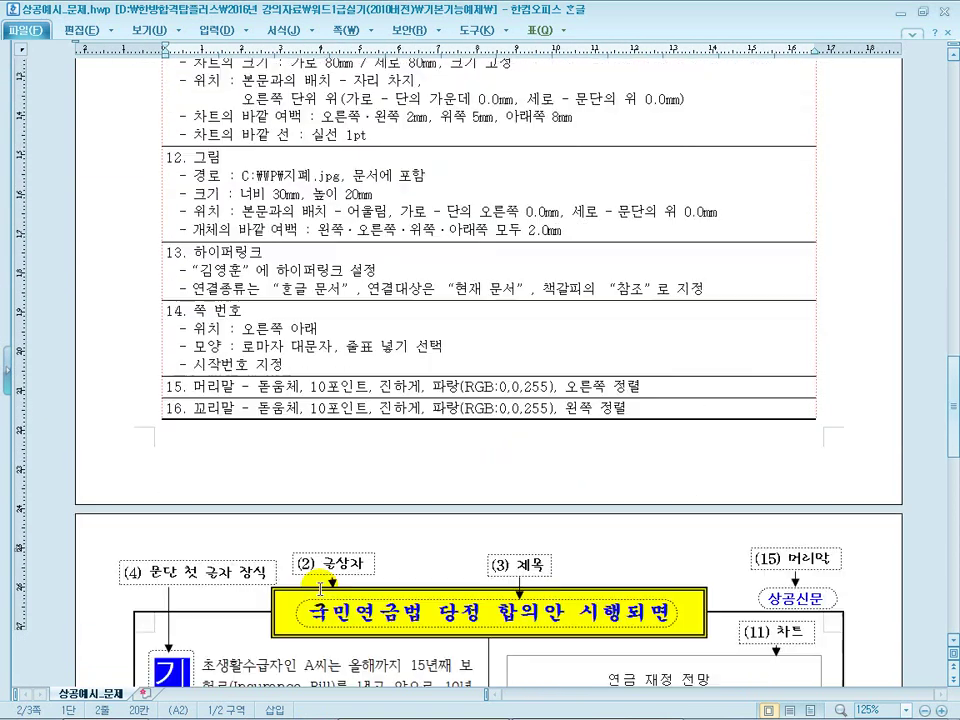
scroll(253, 521, up, 5)
scroll(246, 568, down, 5)
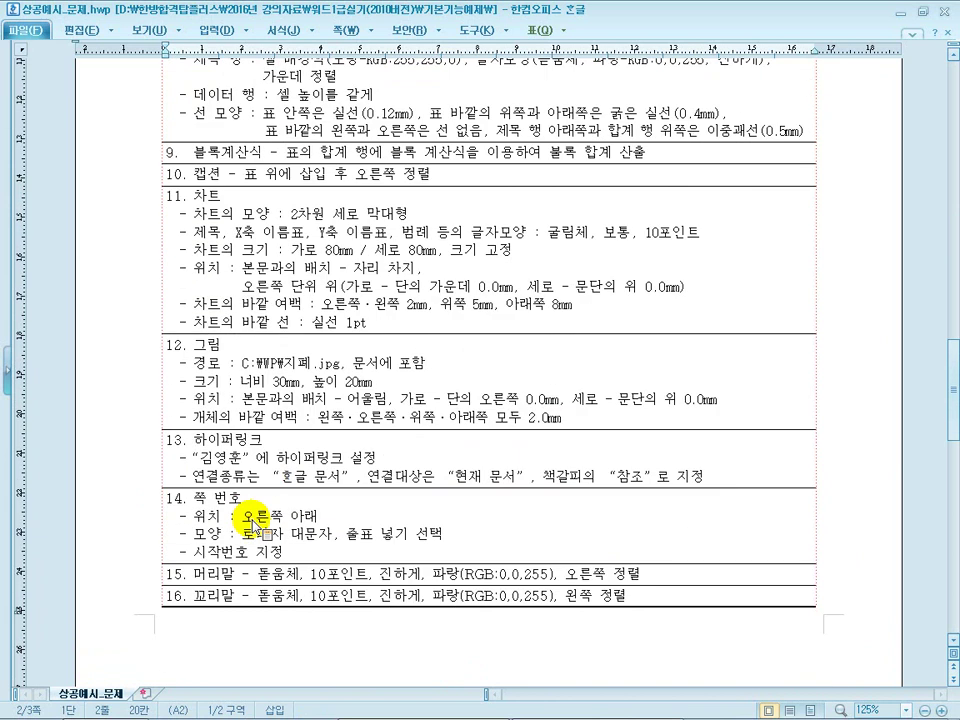
scroll(253, 343, down, 6)
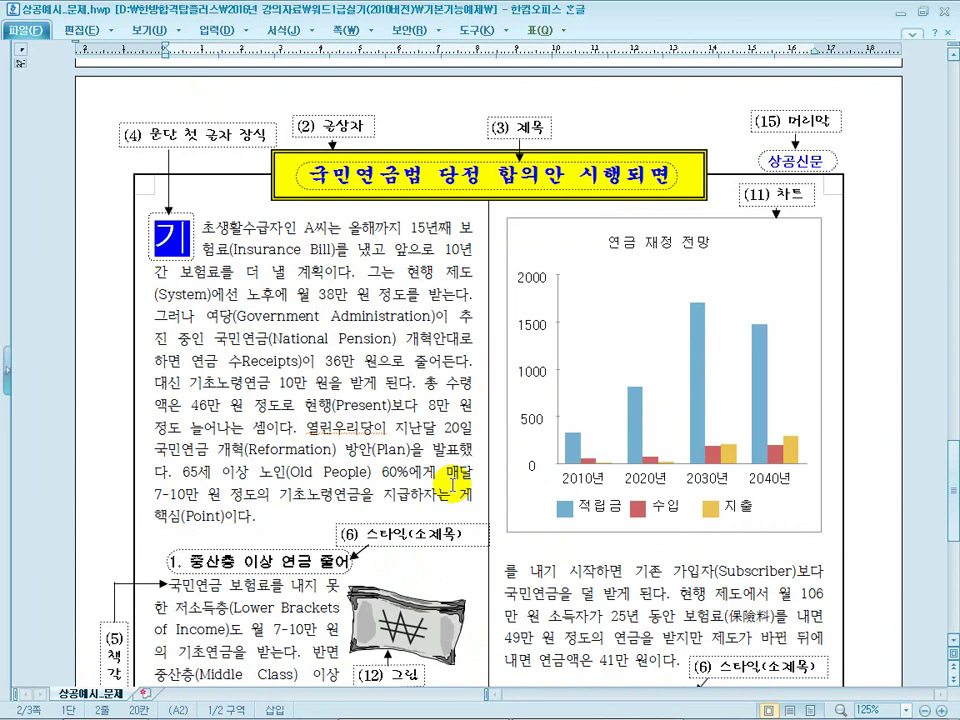
scroll(452, 485, up, 15)
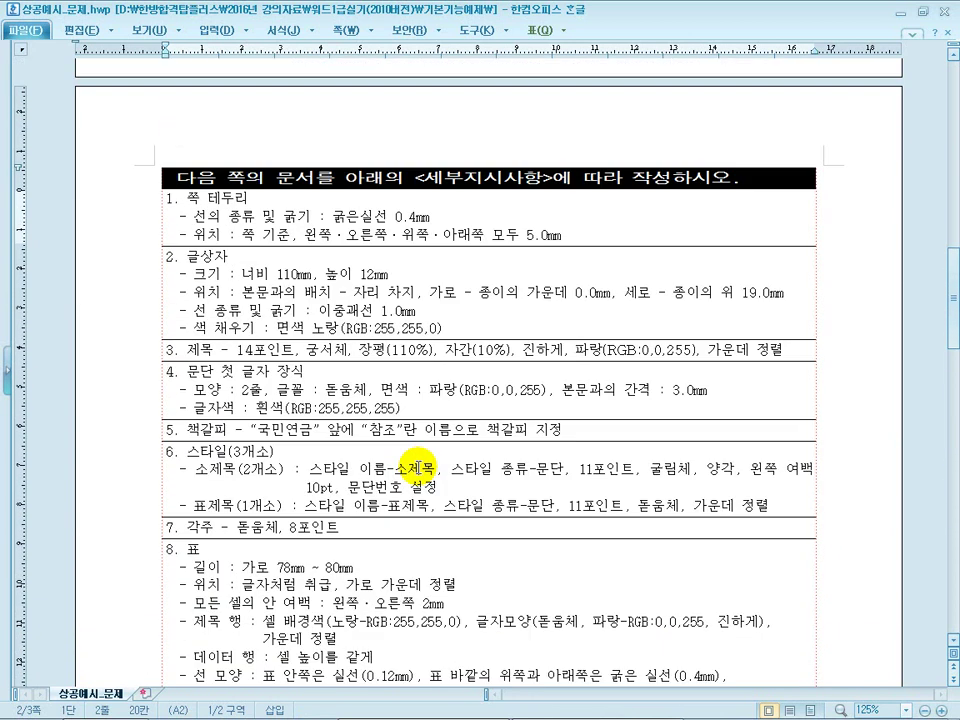
click(237, 349)
click(236, 389)
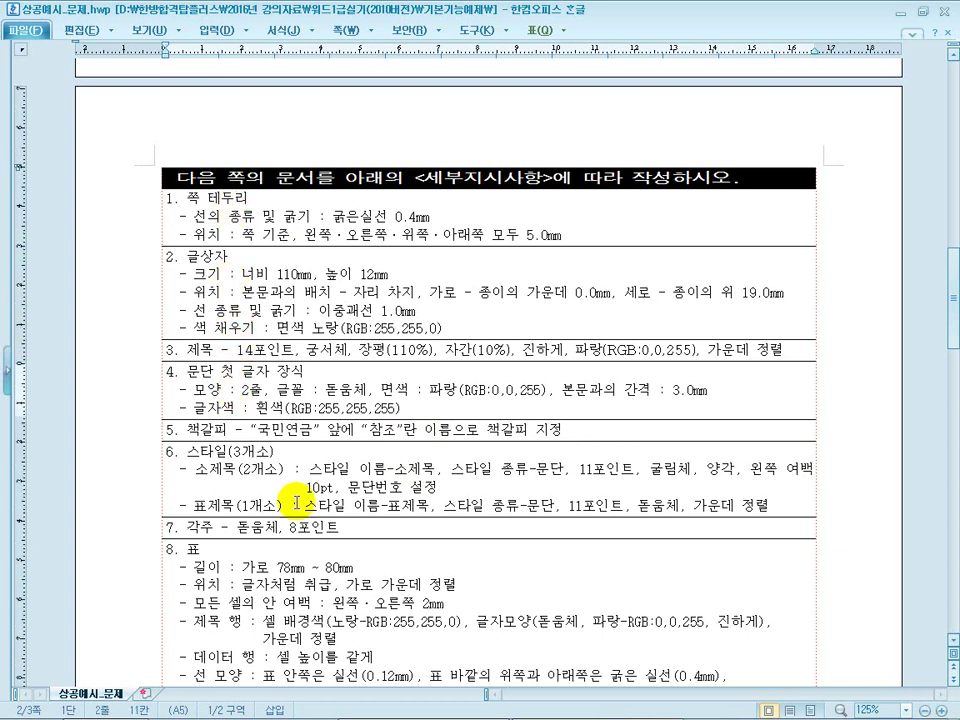
Switch to the PowerPoint slide on border, text box, title and drop cap, and advance to the 글상자 object properties slide.
click(456, 703)
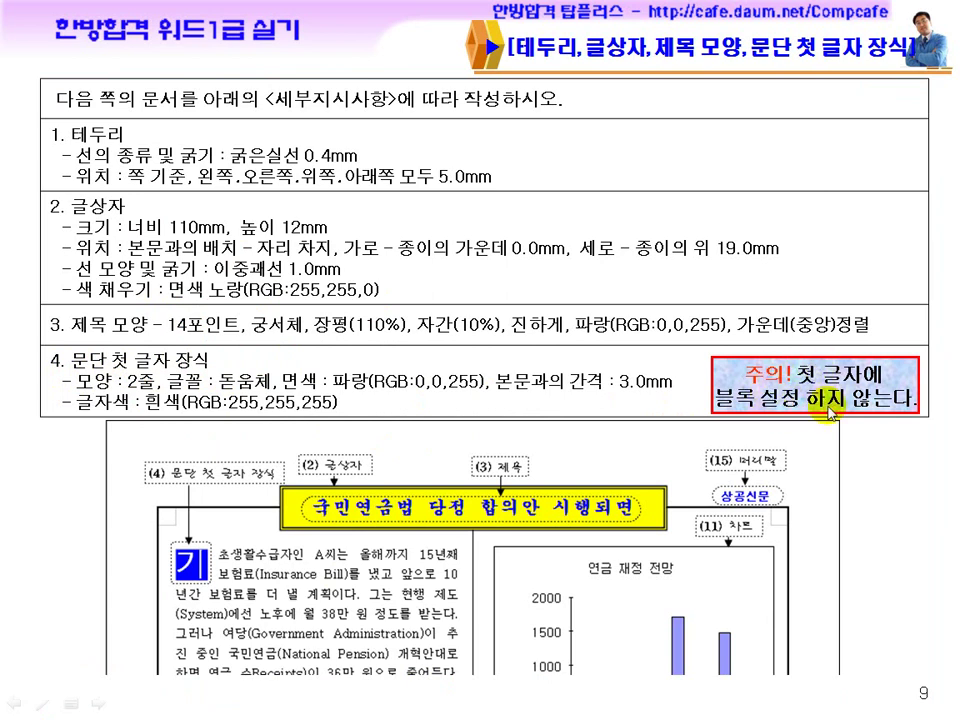
click(658, 410)
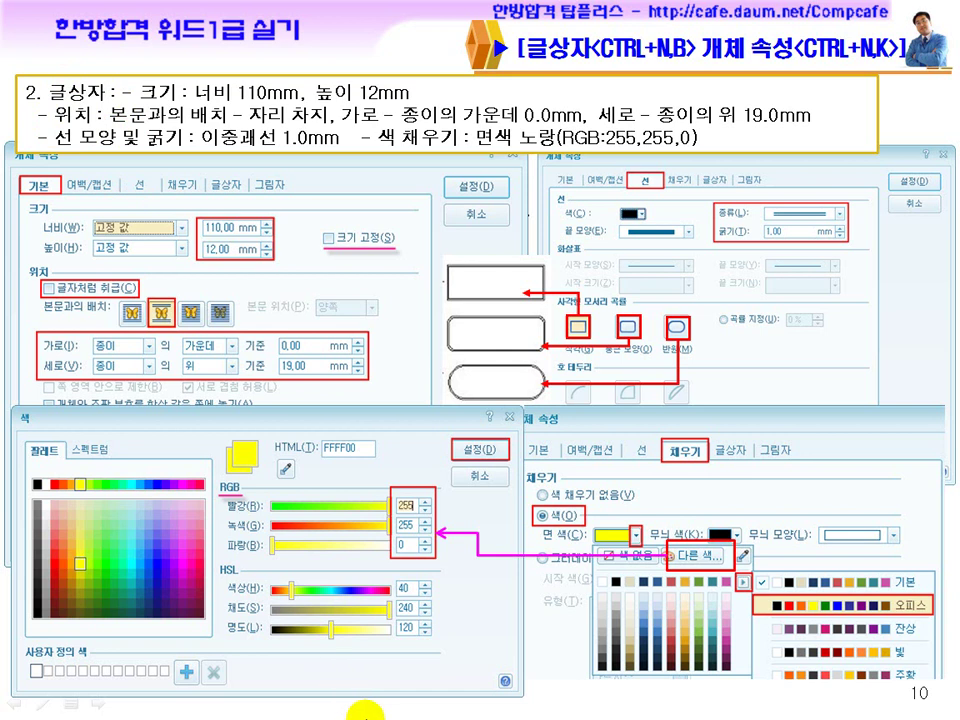
Switch to the Hangul document 상공예시_내용만입력.hwp and look through its typed two-column text.
key(super)
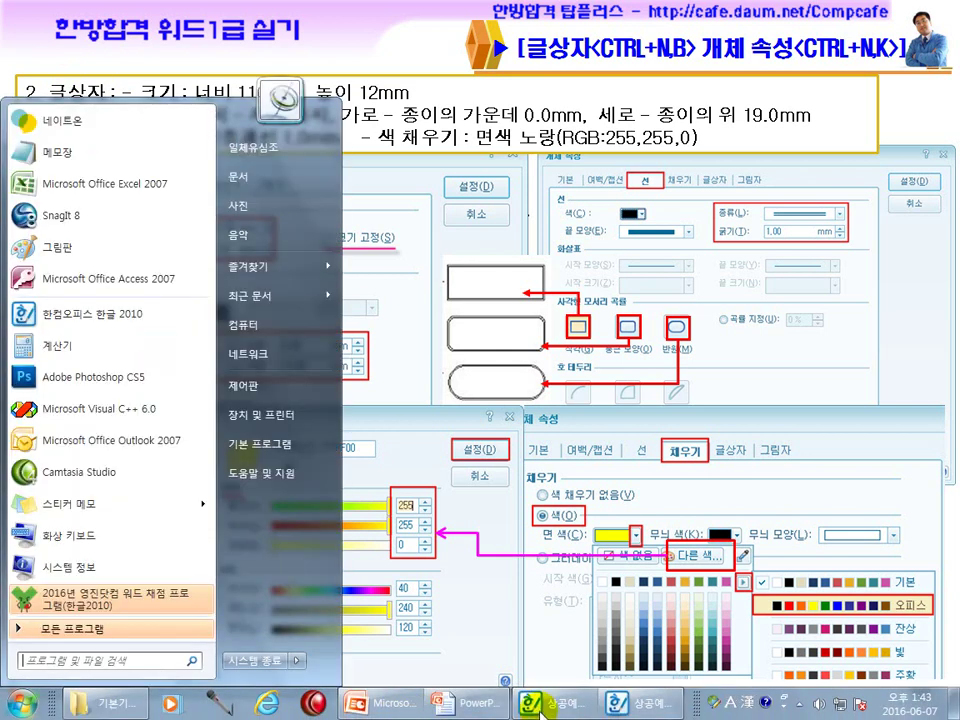
click(545, 704)
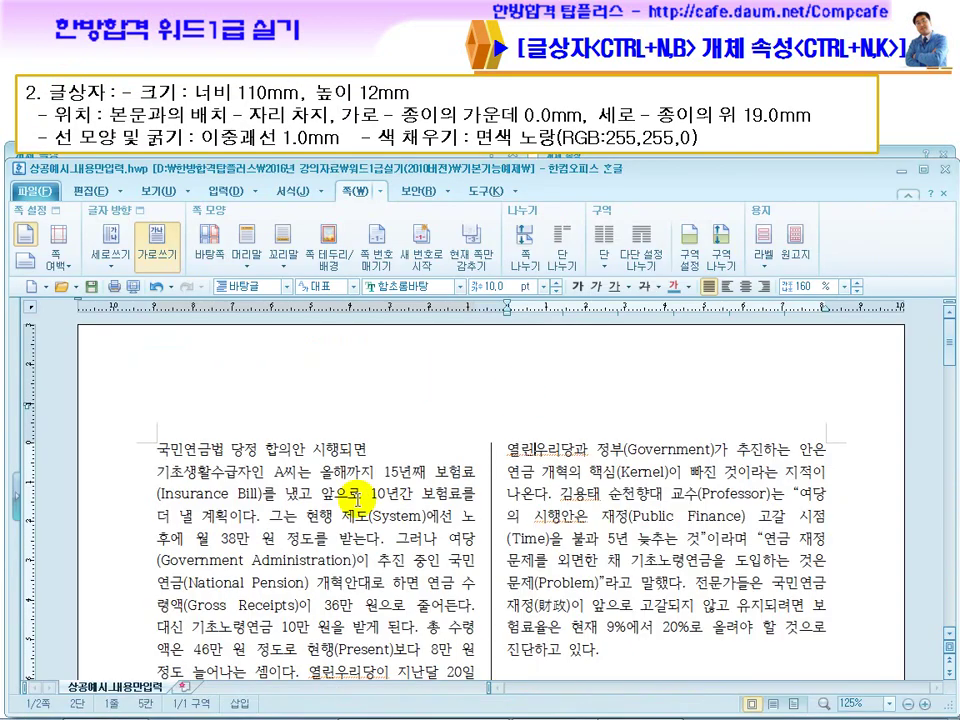
scroll(343, 535, down, 3)
scroll(343, 535, down, 5)
scroll(343, 535, up, 8)
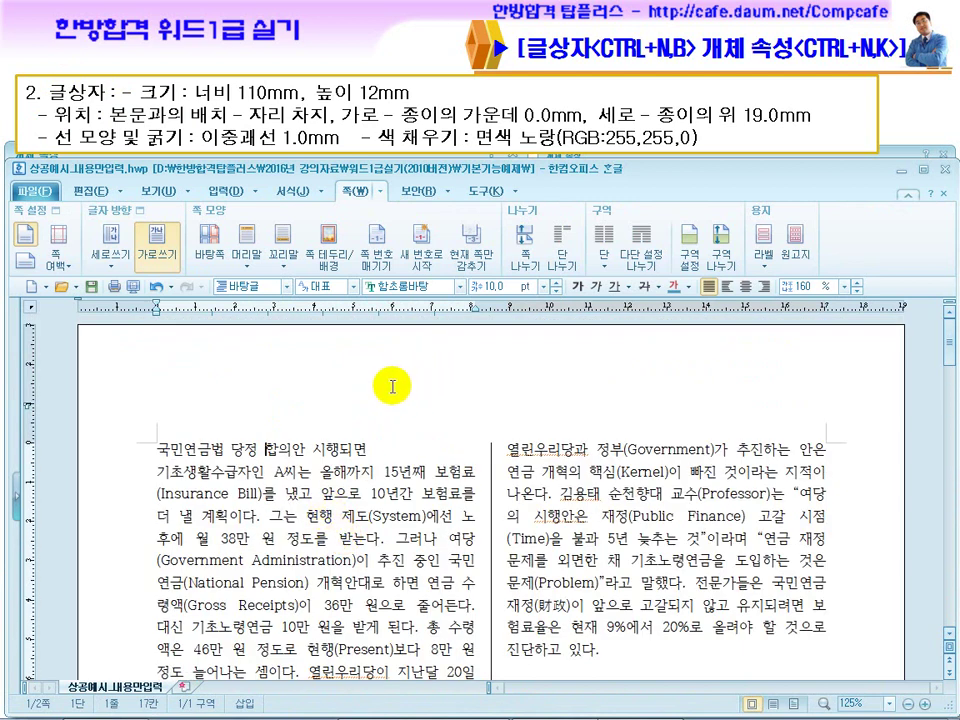
Turn the 쪽 윤곽 page outline view off and back on.
click(155, 190)
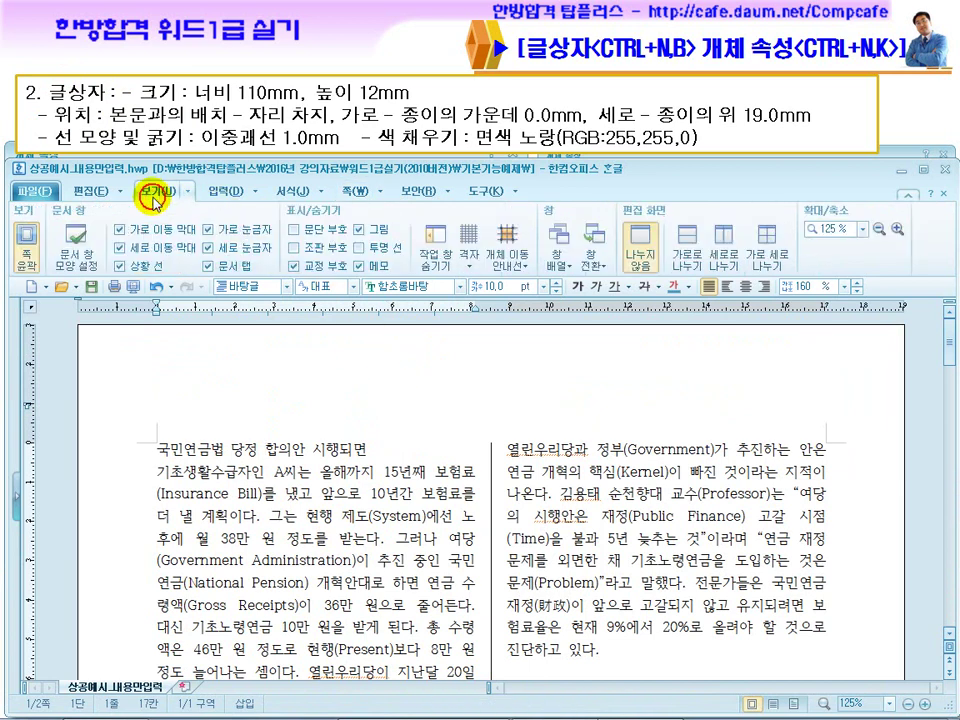
click(27, 242)
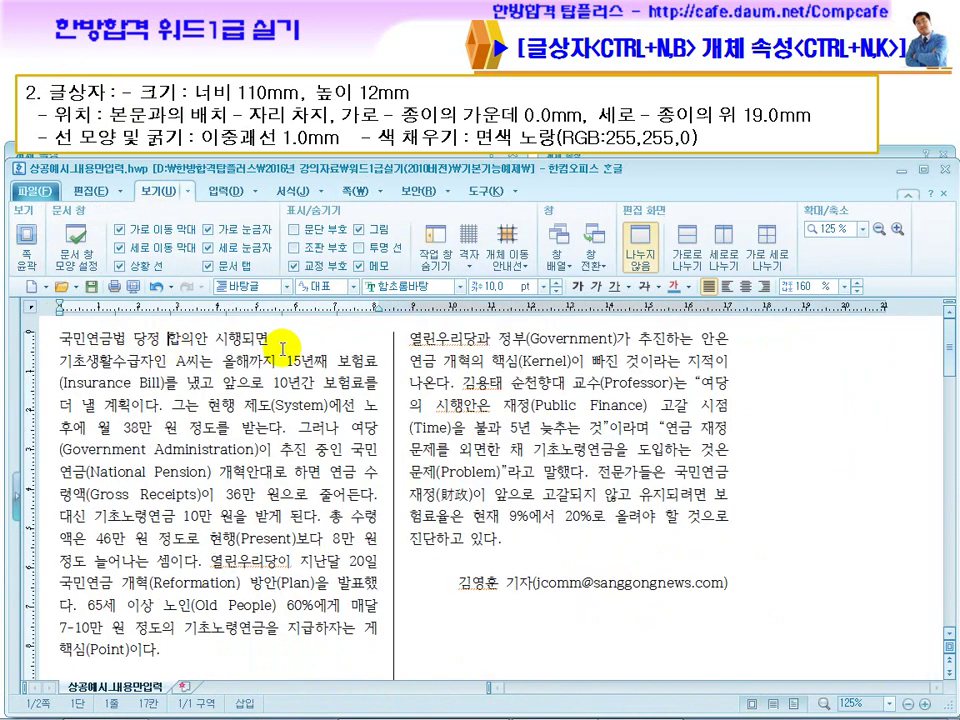
click(27, 238)
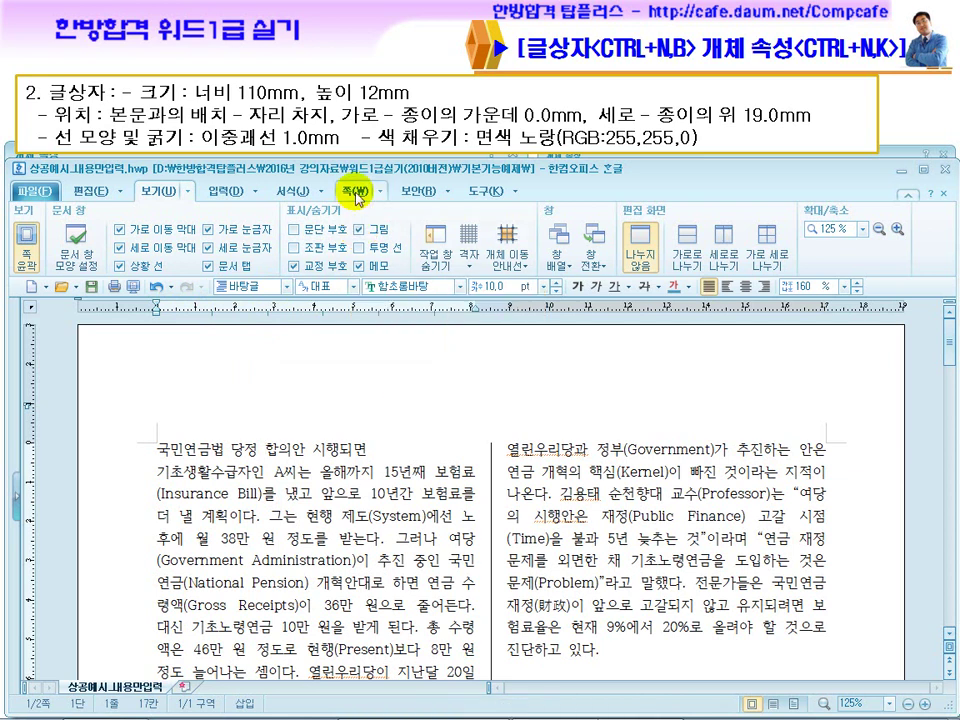
Check the paper size, orientation and margins in the 편집 용지 settings and accept them.
click(355, 192)
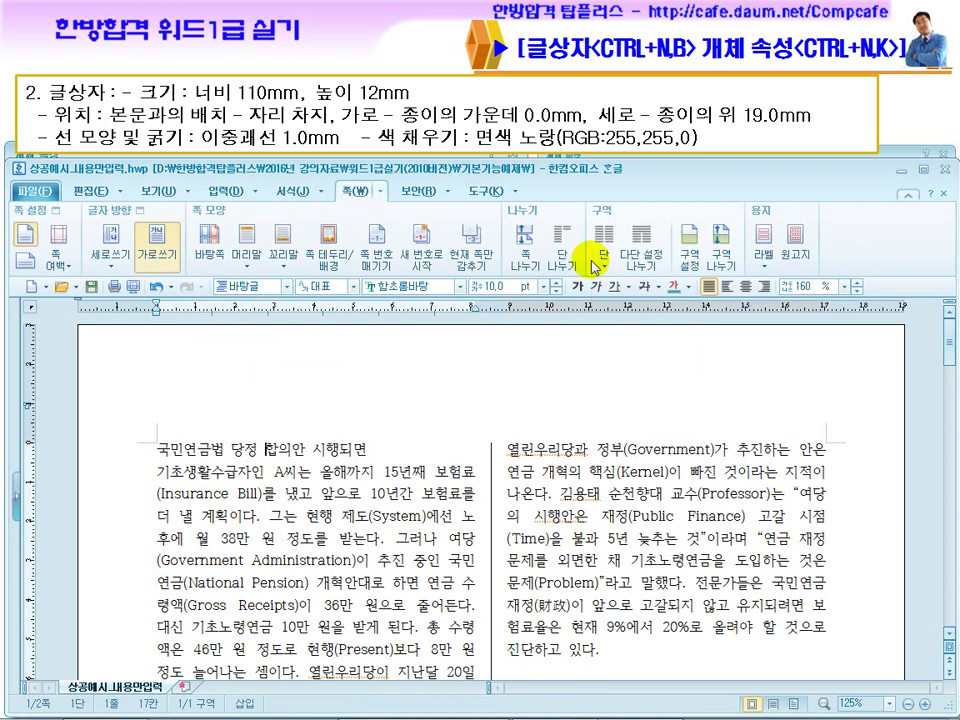
key(F7)
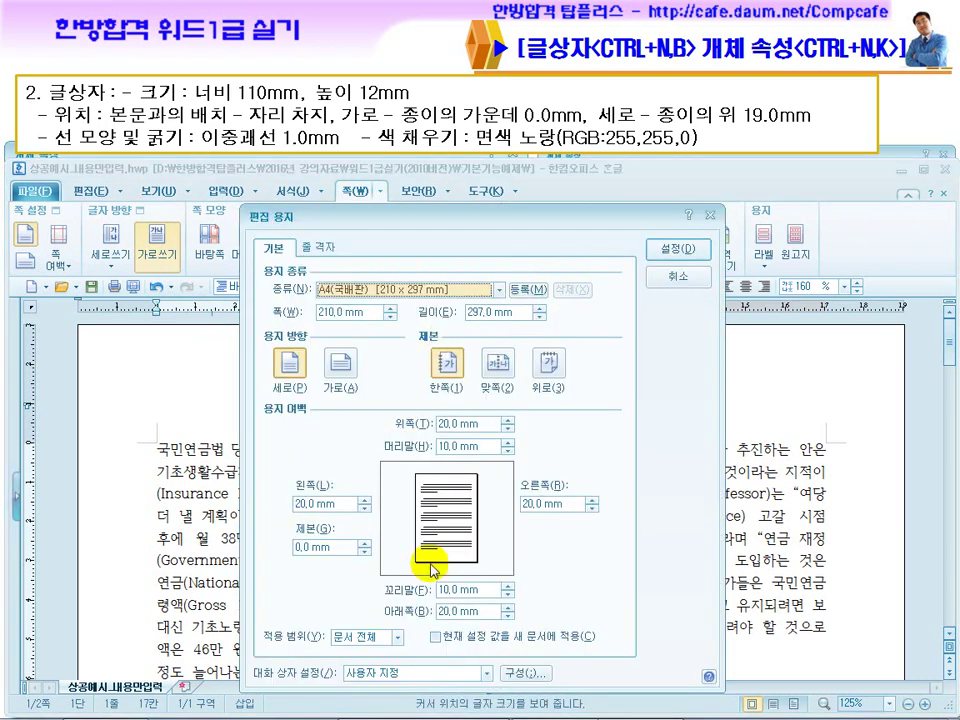
click(672, 247)
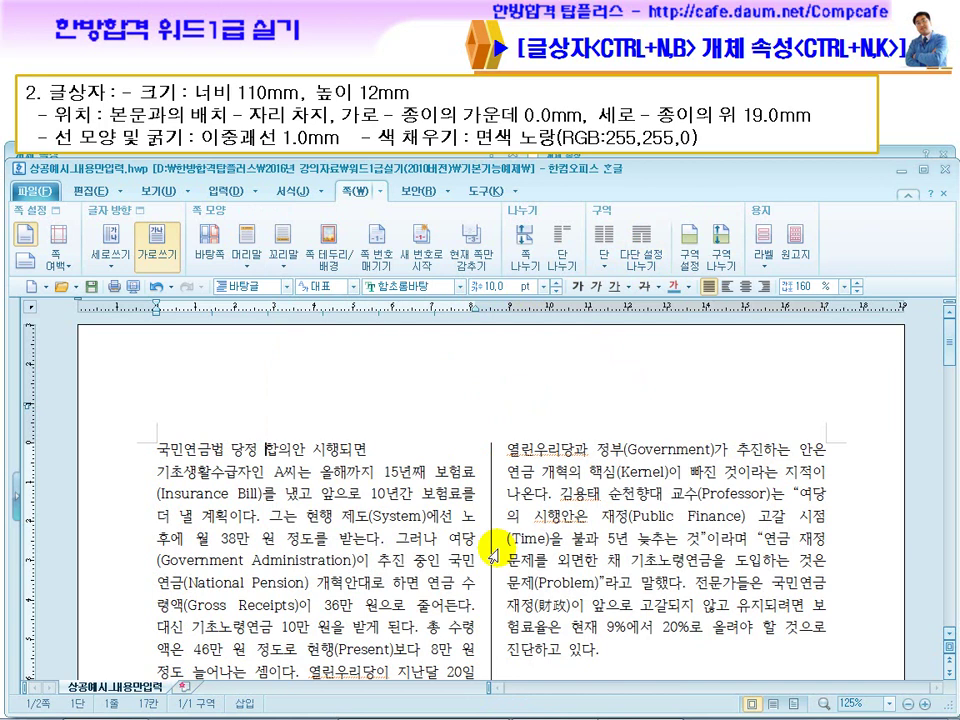
Locate the 맞춤법 도우미 동작 option among the spell-check commands and return to the body text.
click(310, 447)
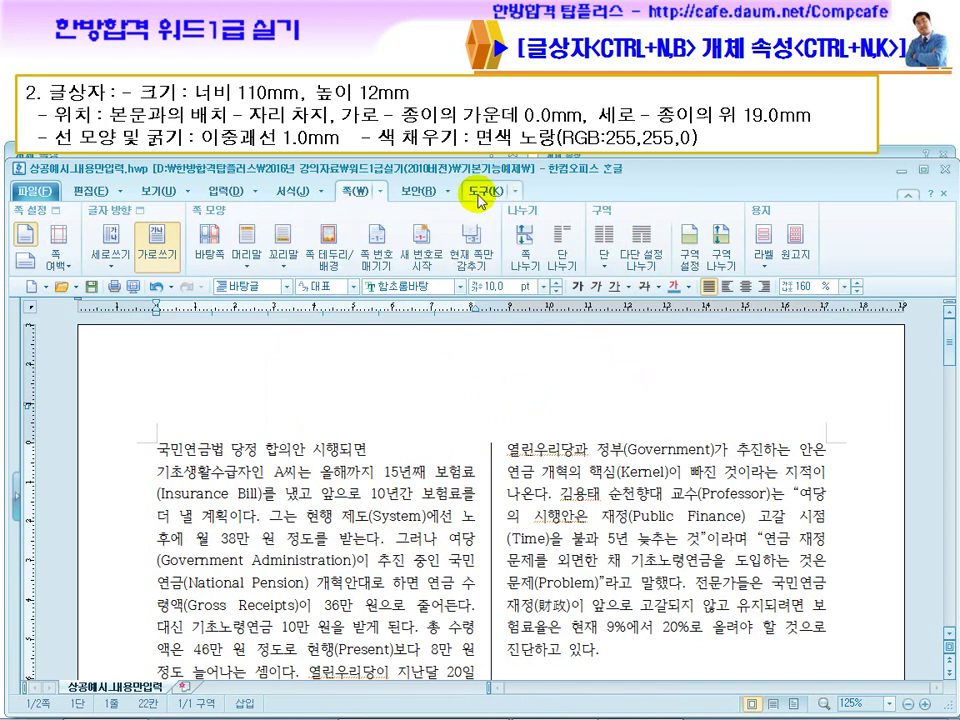
click(156, 189)
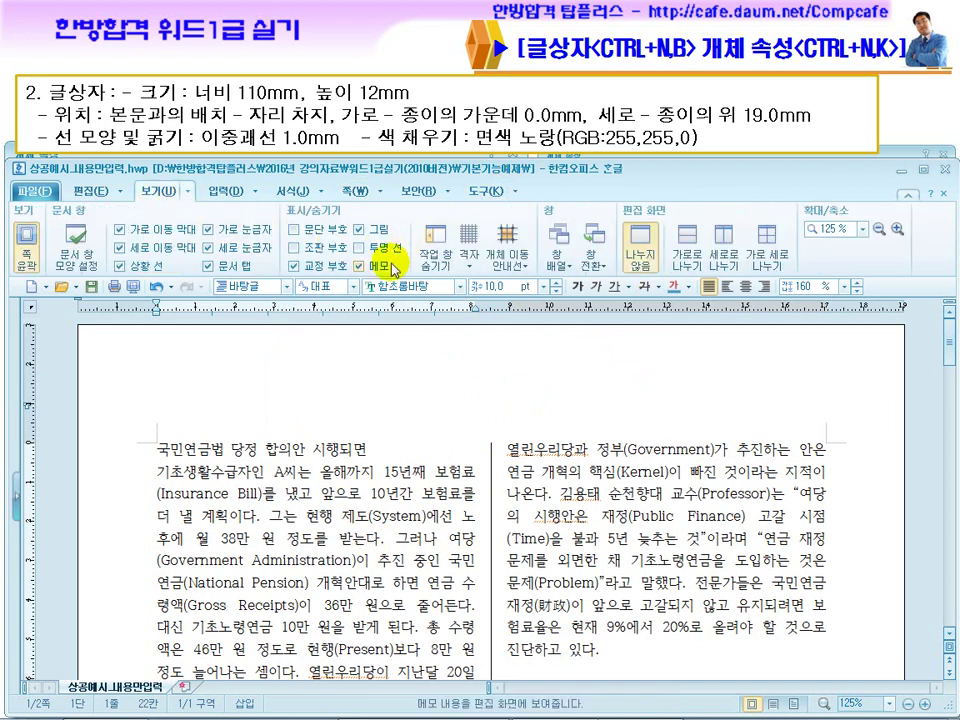
click(482, 190)
click(722, 266)
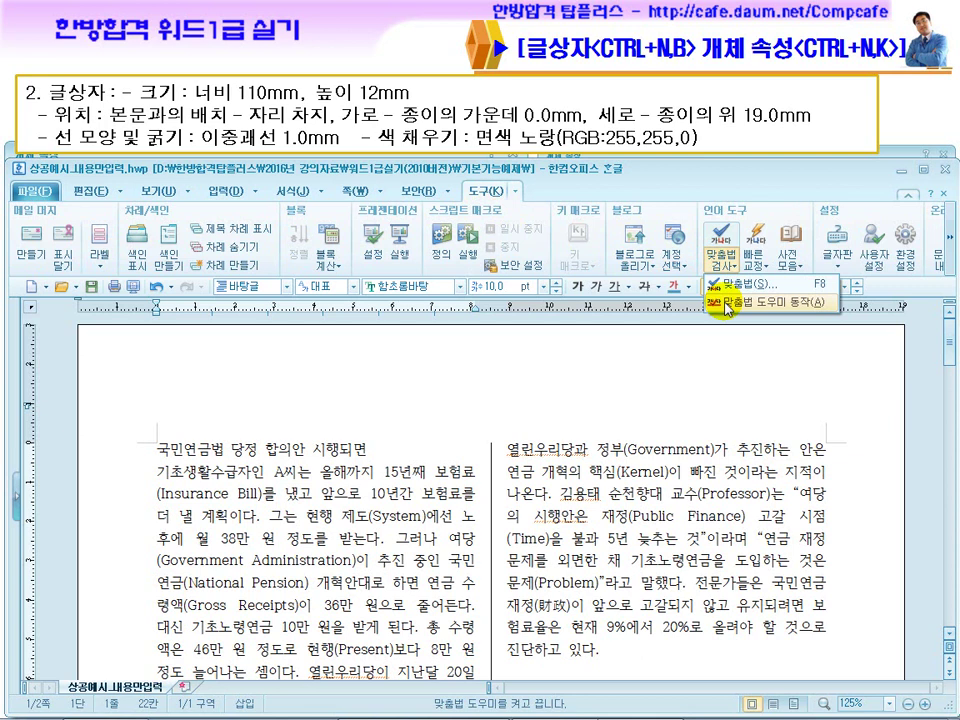
click(727, 304)
click(372, 505)
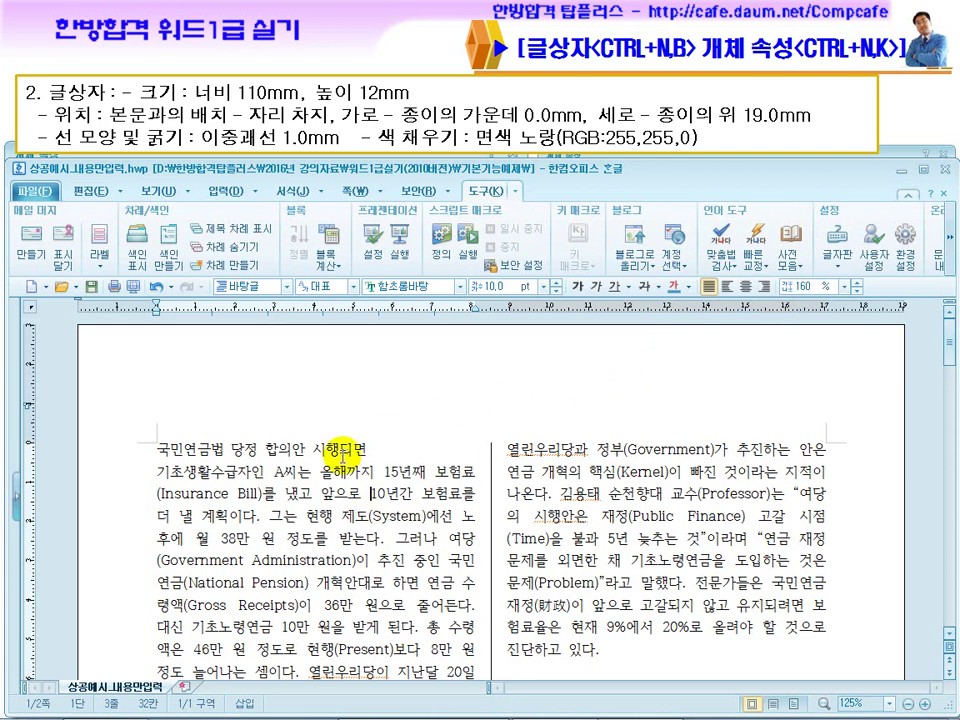
Look over the body text in both columns, highlighting the opening lines of the first column and clearing the selection.
click(545, 458)
scroll(567, 485, down, 1)
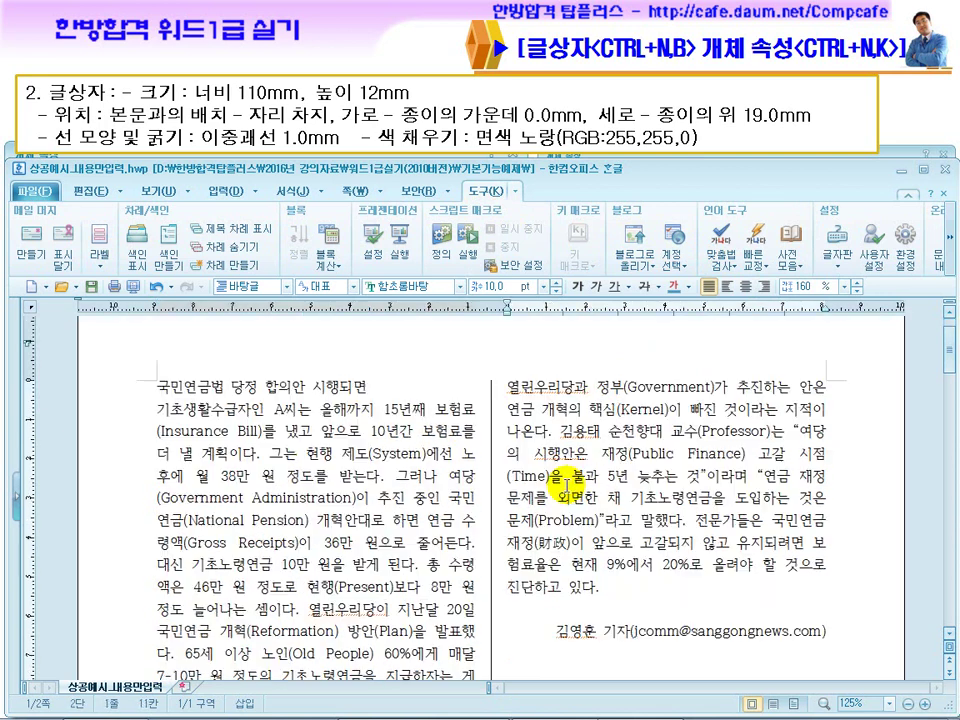
drag(252, 386, 476, 476)
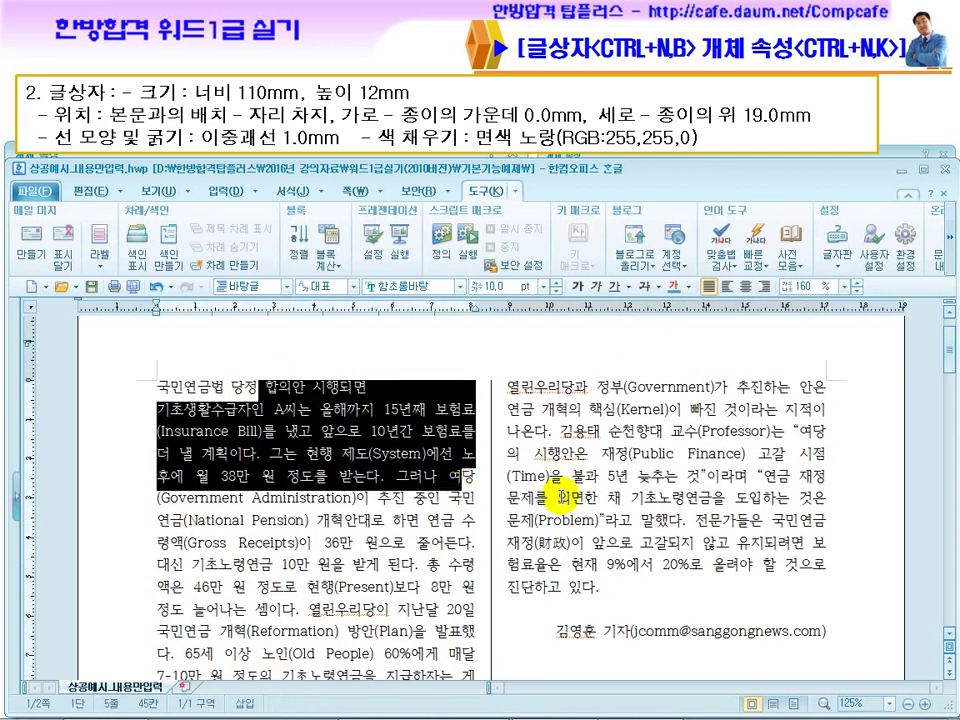
click(617, 497)
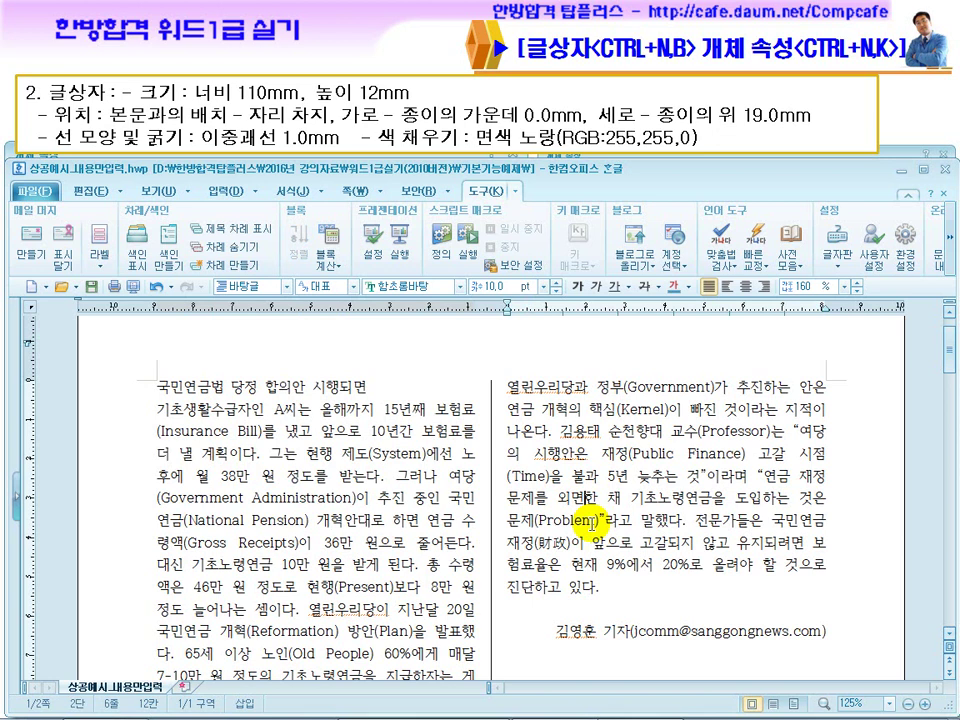
Open the 편집 용지 settings, bring the 상공예시_문제.hwp window up behind the typed document, and cancel the settings.
double_click(230, 322)
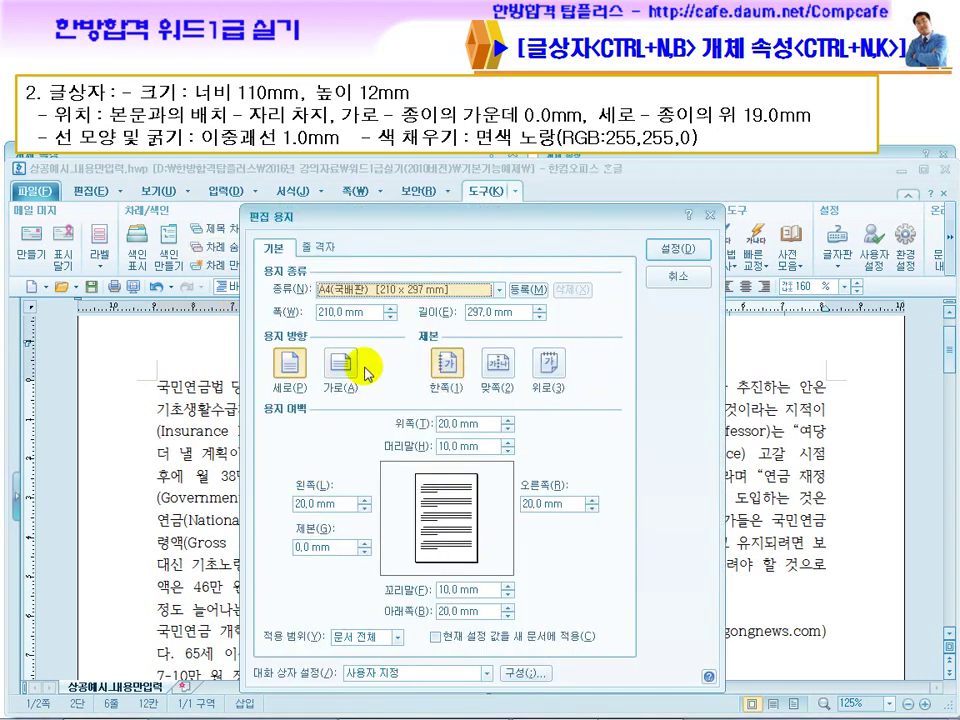
mouse_move(551, 707)
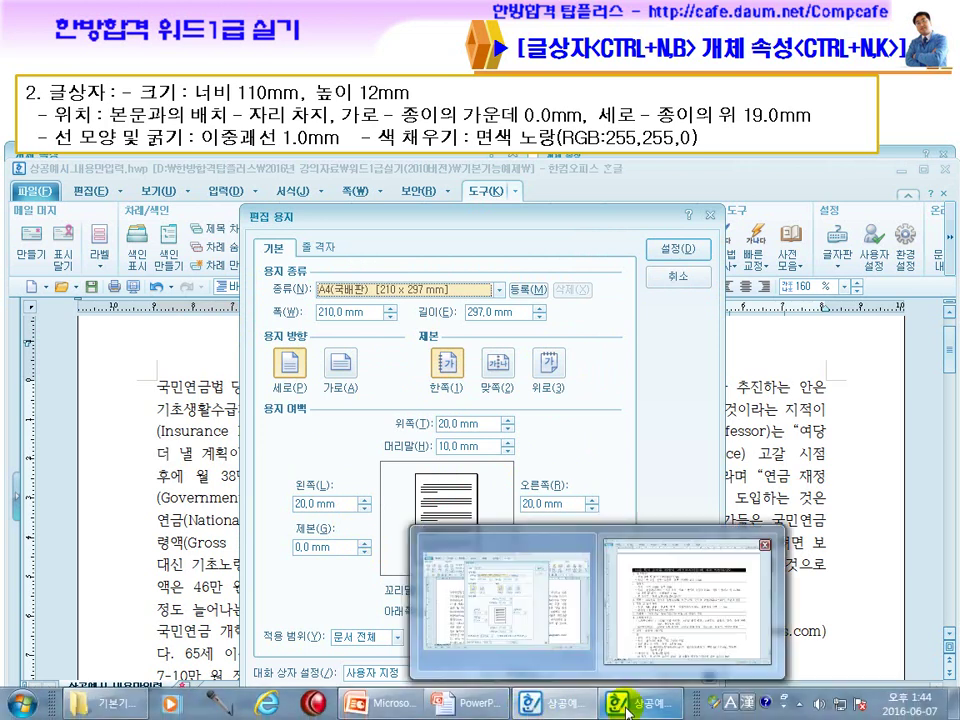
click(622, 700)
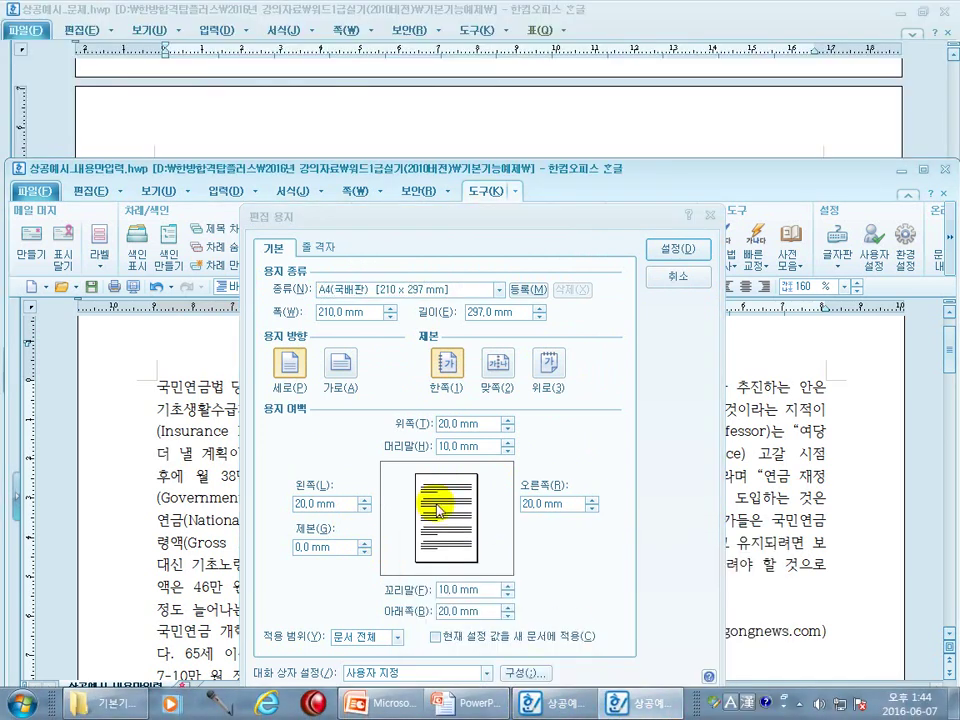
click(679, 276)
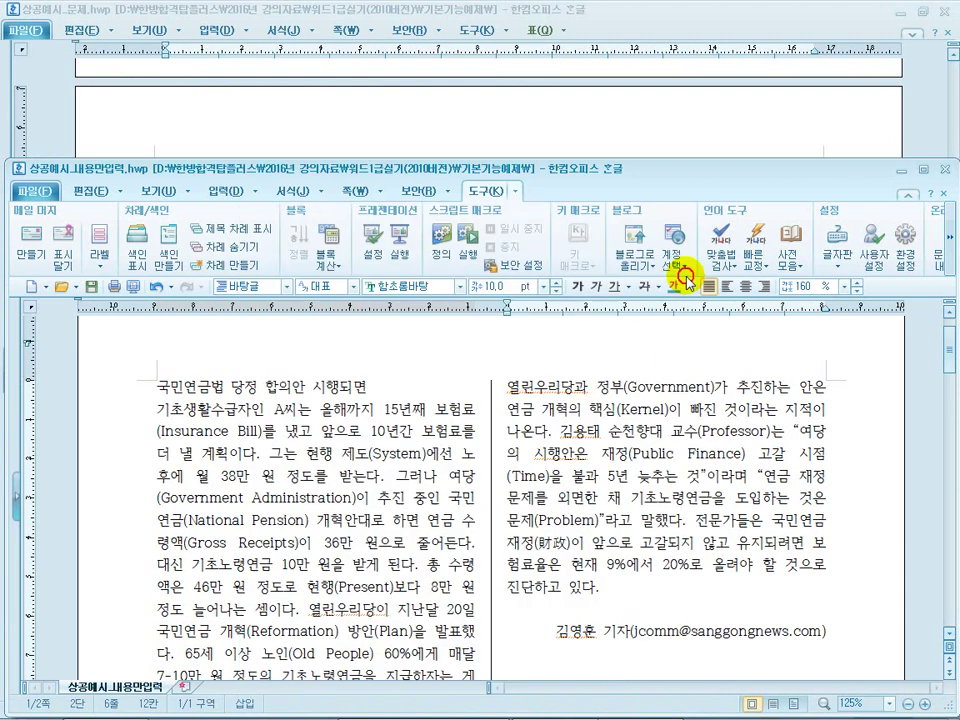
Check the column count, divider line and spacing in the 단 설정 settings, cancel, and return to the opening line.
click(356, 191)
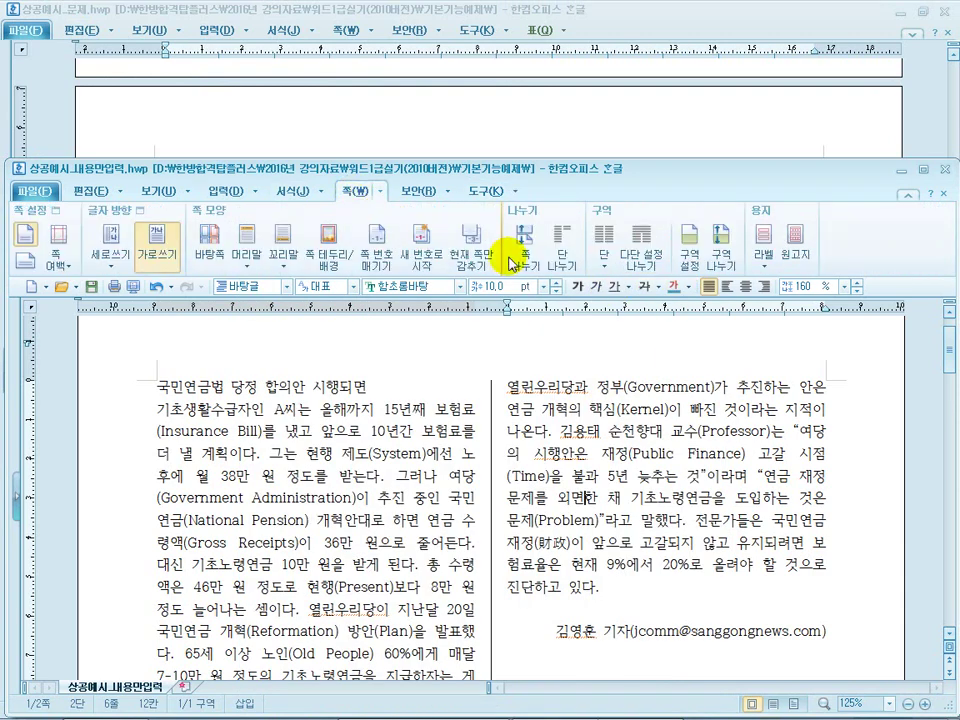
click(604, 244)
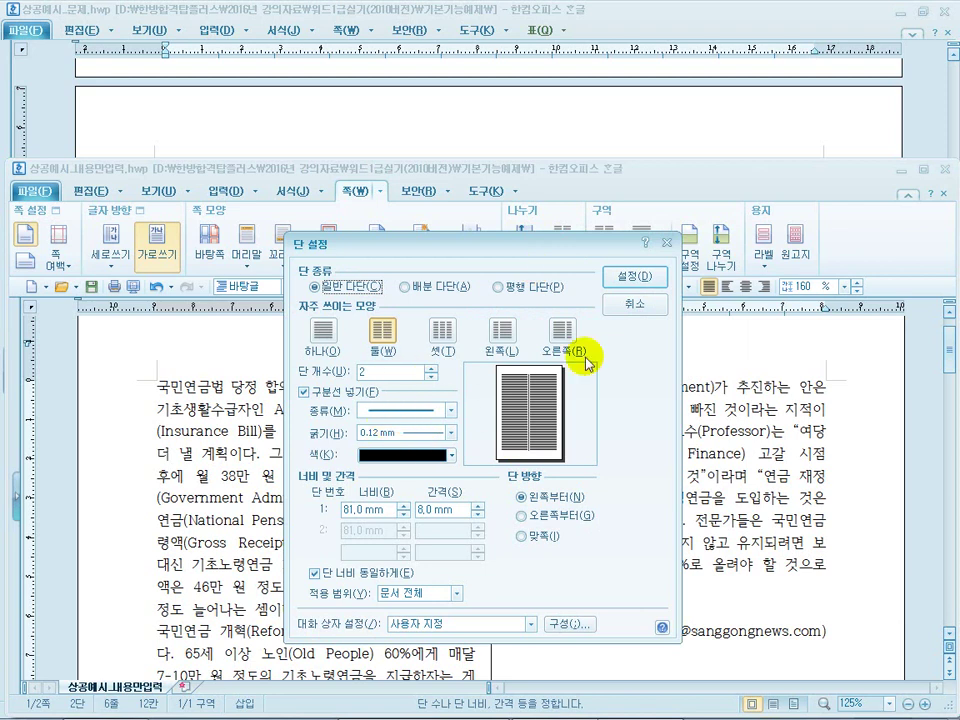
click(632, 309)
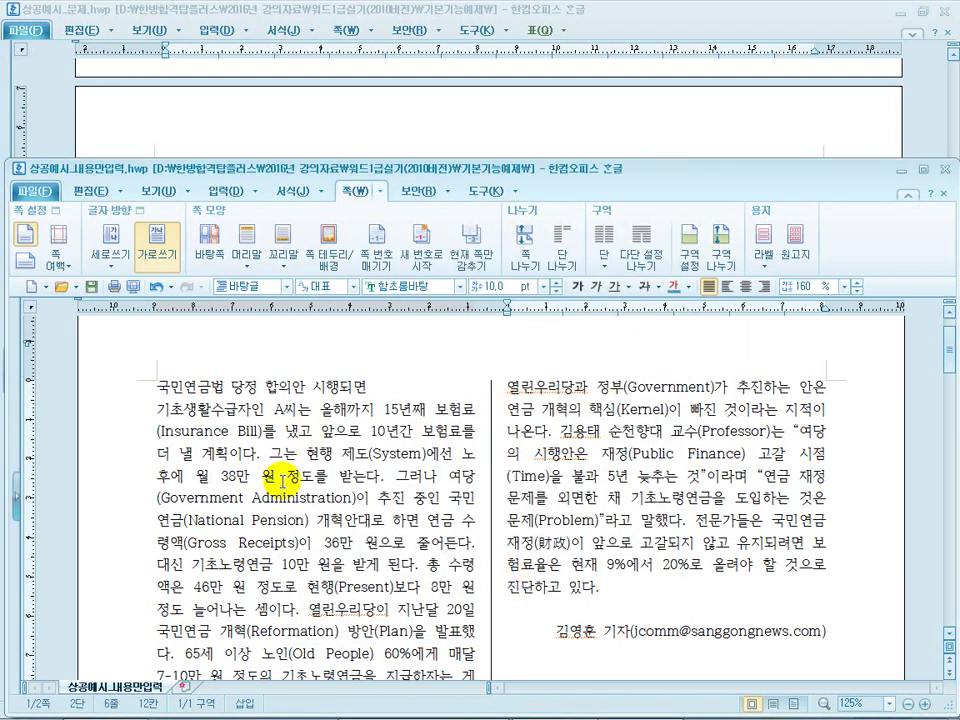
click(245, 387)
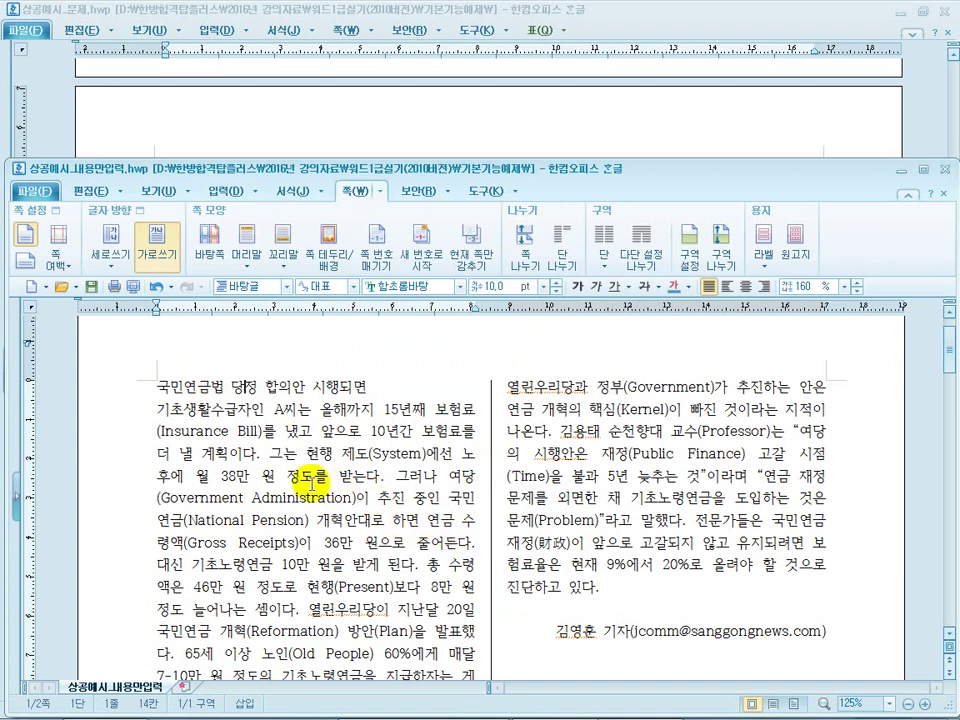
click(160, 410)
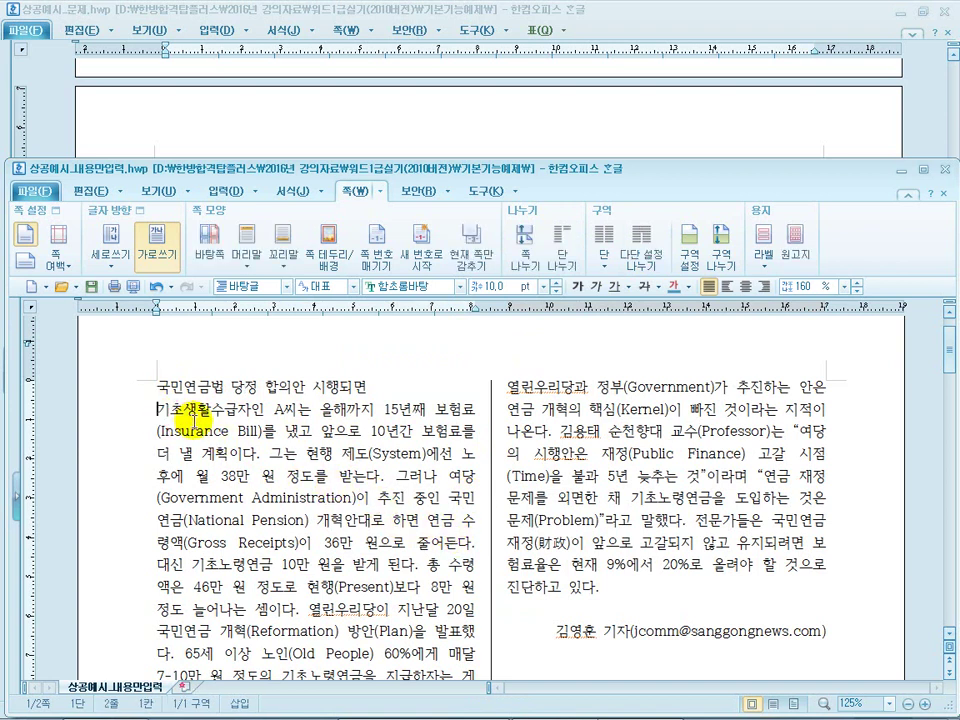
key(BackSpace)
key(BackSpace)
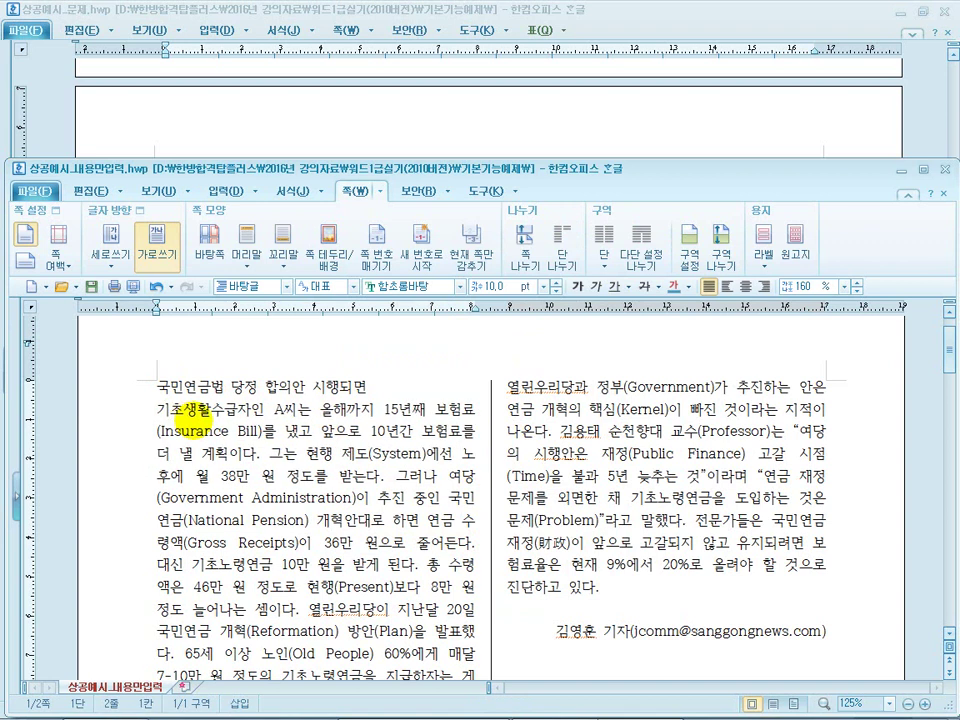
drag(167, 411, 159, 411)
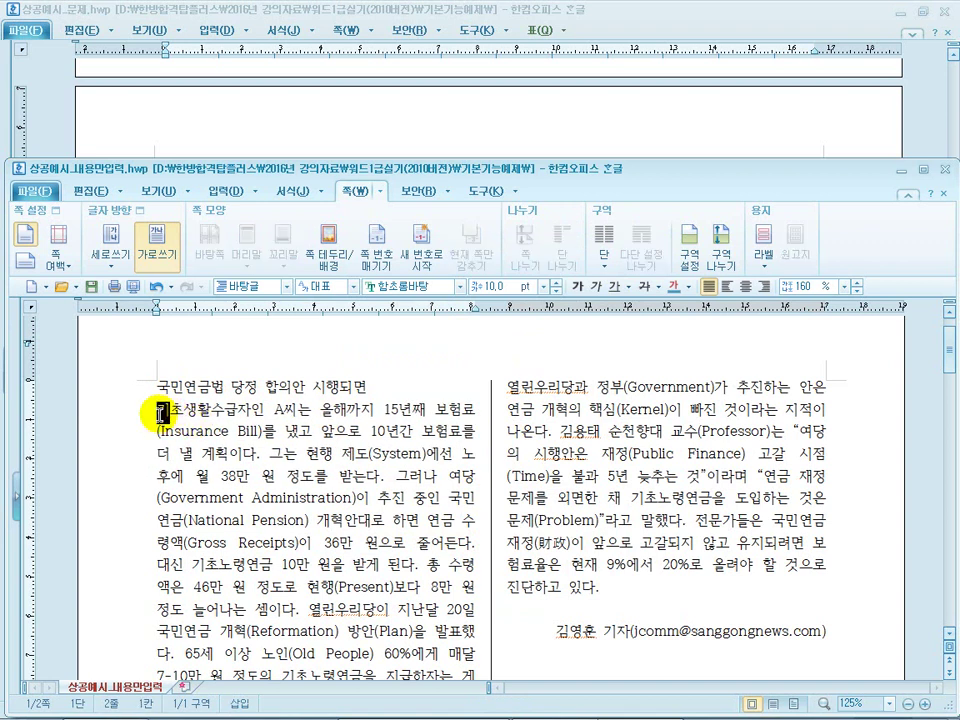
click(162, 418)
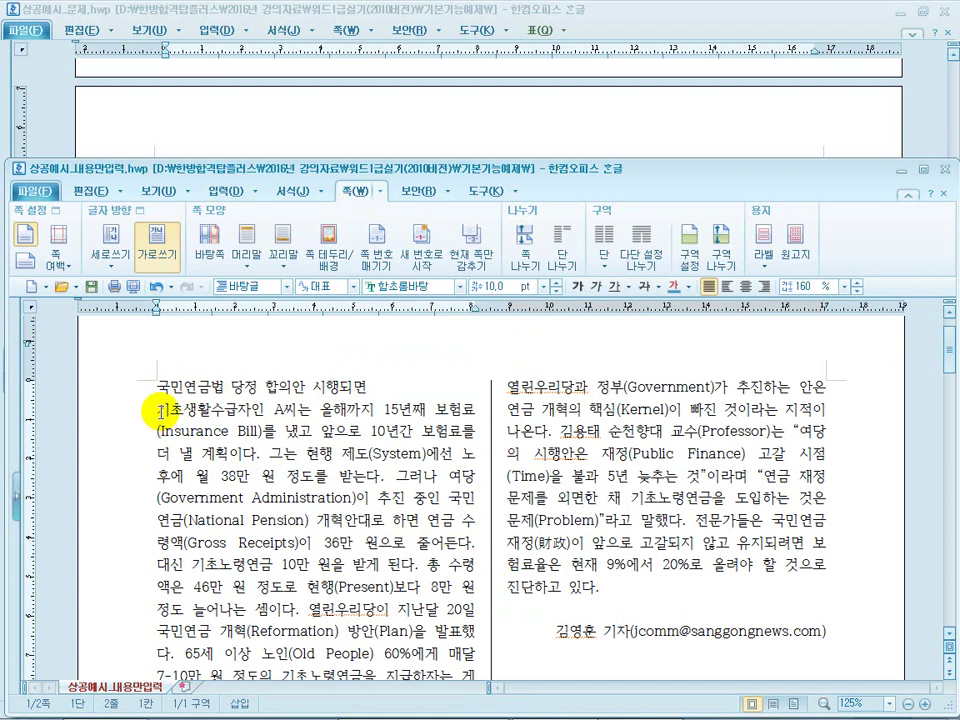
Try a blank line below the opening line 국민연금법 당정 합의안 시행되면, delete it, and highlight that line for comparison.
drag(155, 386, 118, 388)
click(372, 388)
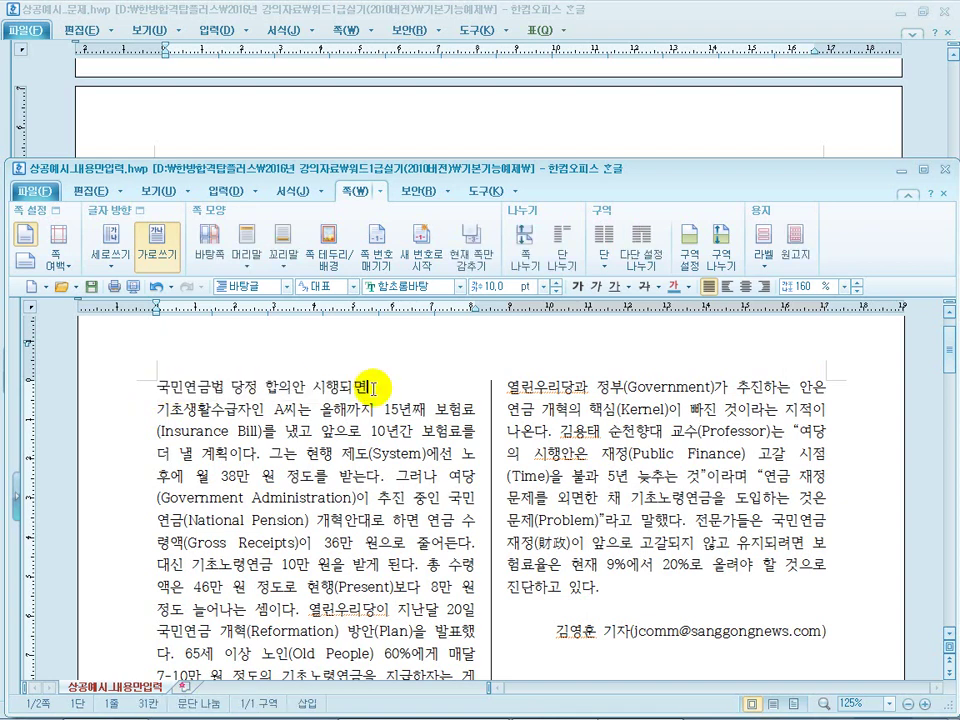
key(Return)
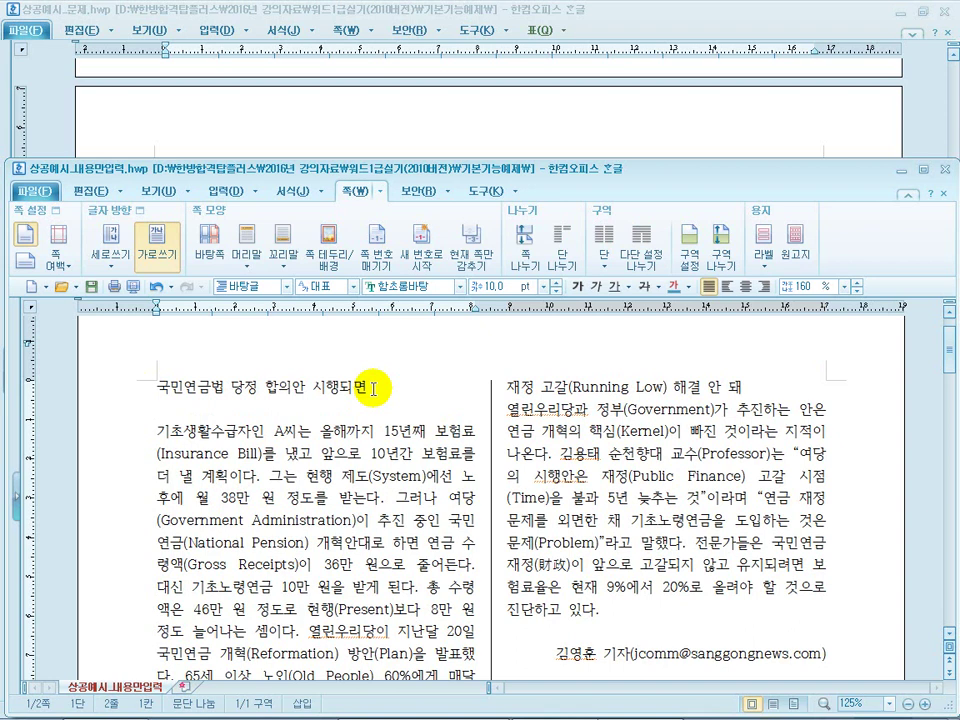
key(BackSpace)
drag(372, 388, 163, 388)
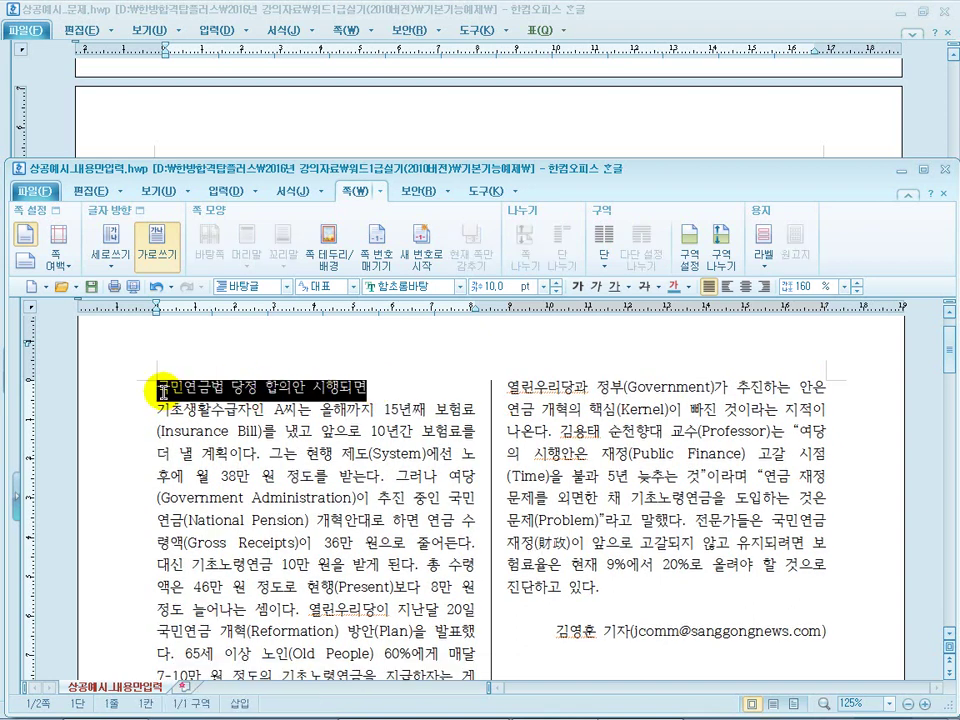
drag(366, 388, 120, 388)
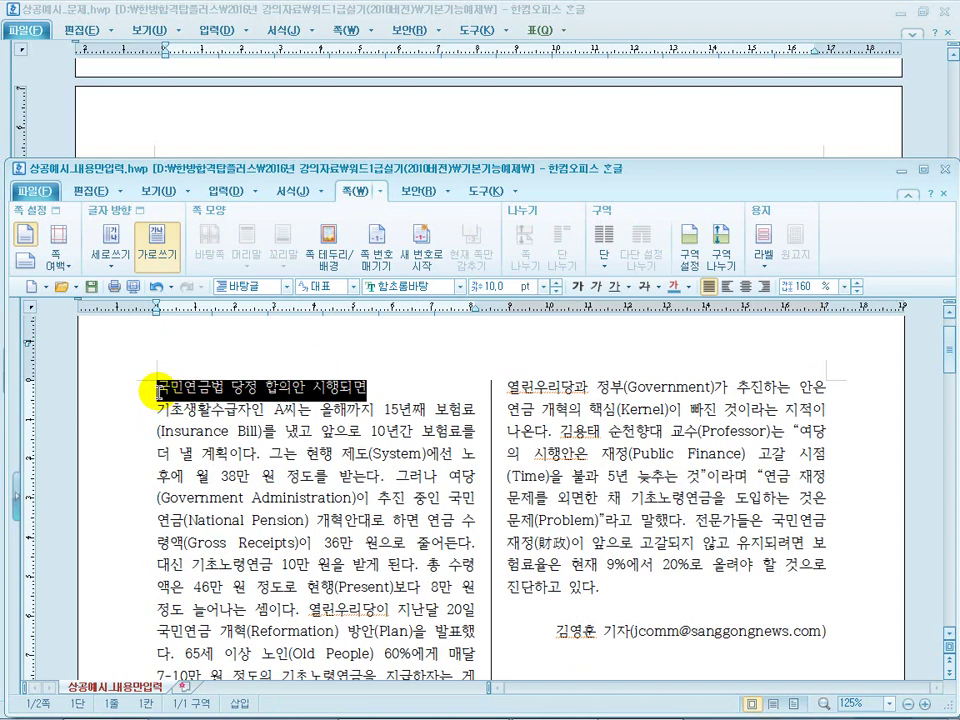
click(380, 385)
key(Return)
drag(155, 388, 412, 385)
click(354, 398)
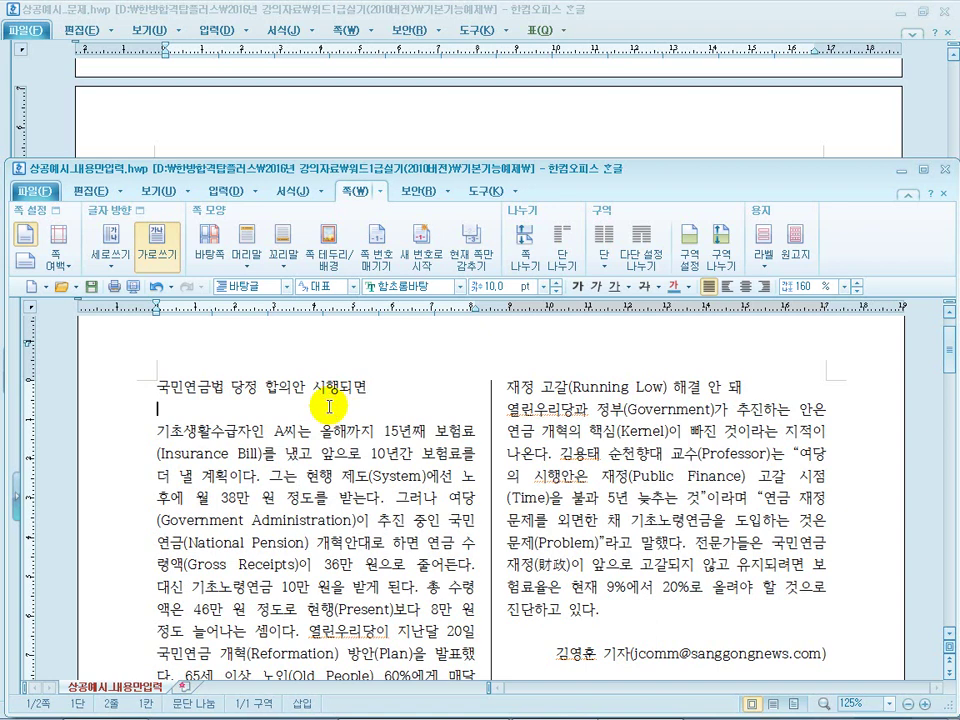
key(BackSpace)
drag(368, 387, 158, 392)
click(400, 409)
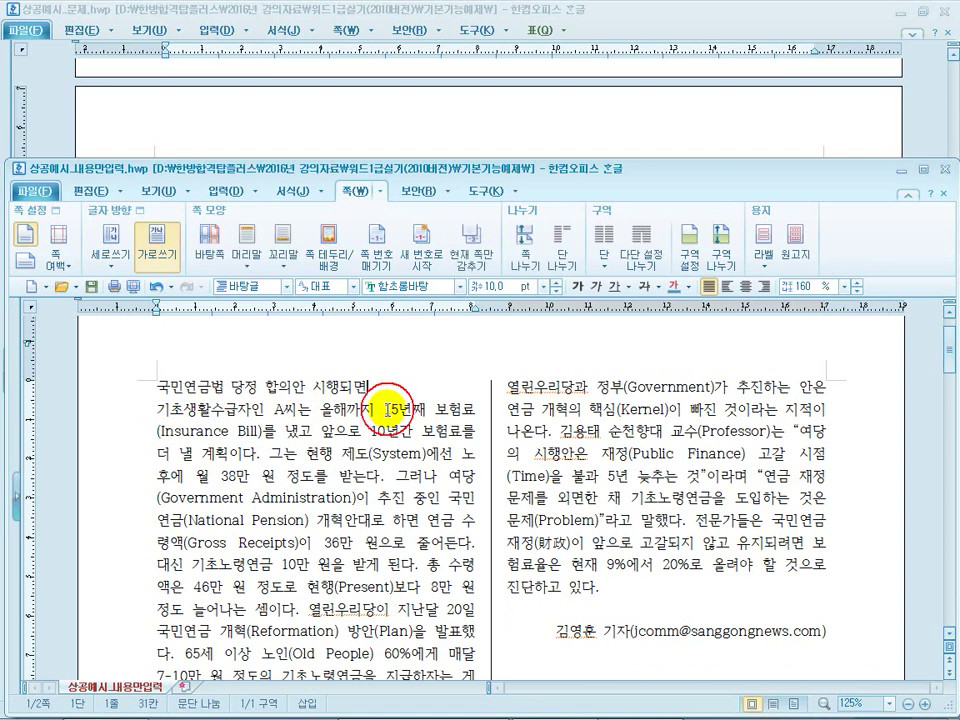
Check the 문단 모양 settings of the paragraph below 중산층 이상 연금 줄어 and cancel.
scroll(385, 395, down, 3)
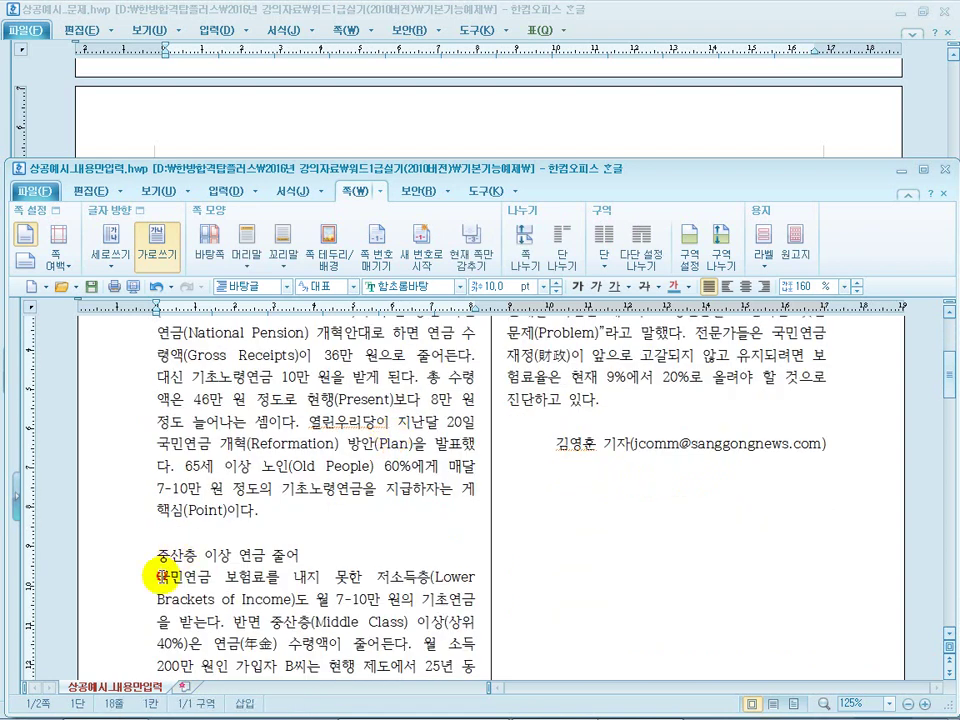
scroll(160, 577, down, 2)
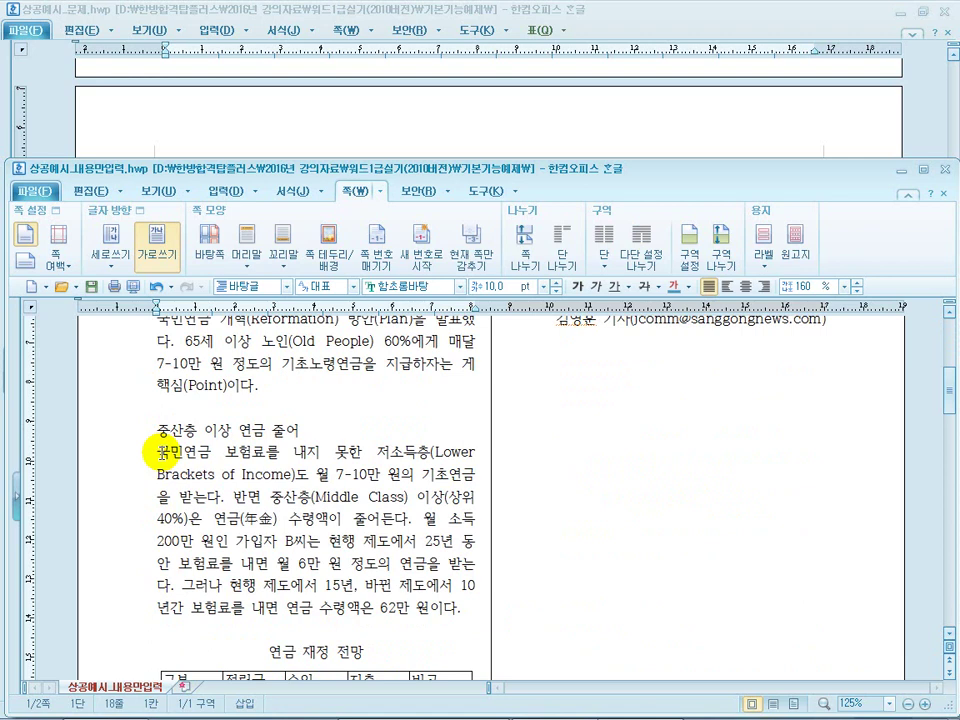
key(alt+t)
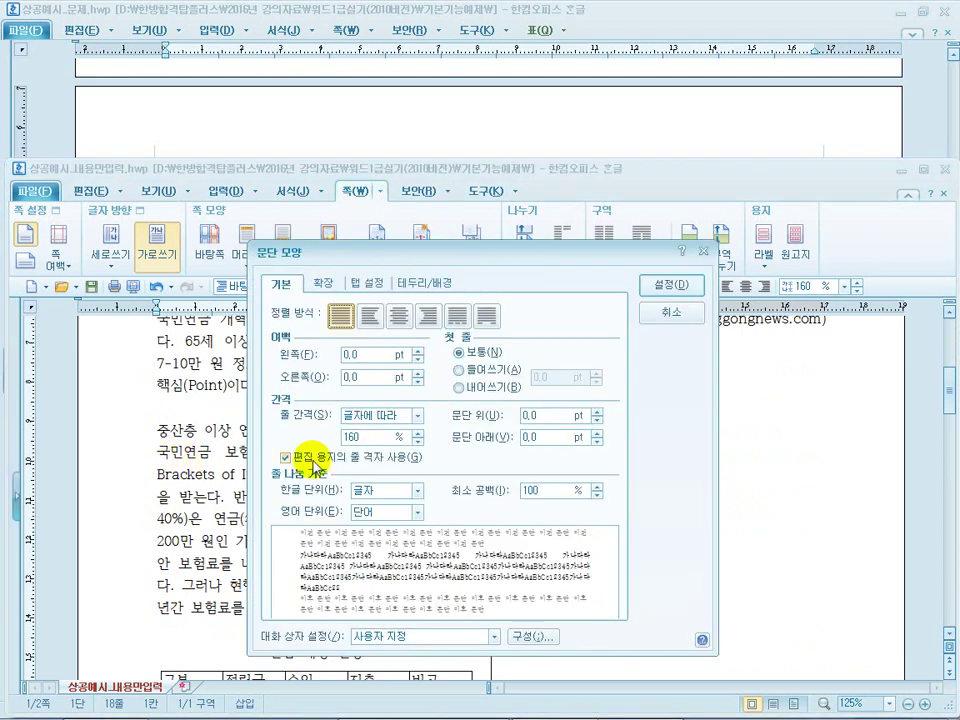
click(662, 313)
Look over the typed document from the opening line through the 연금 재정 전망 table to the page end and back.
scroll(312, 502, up, 5)
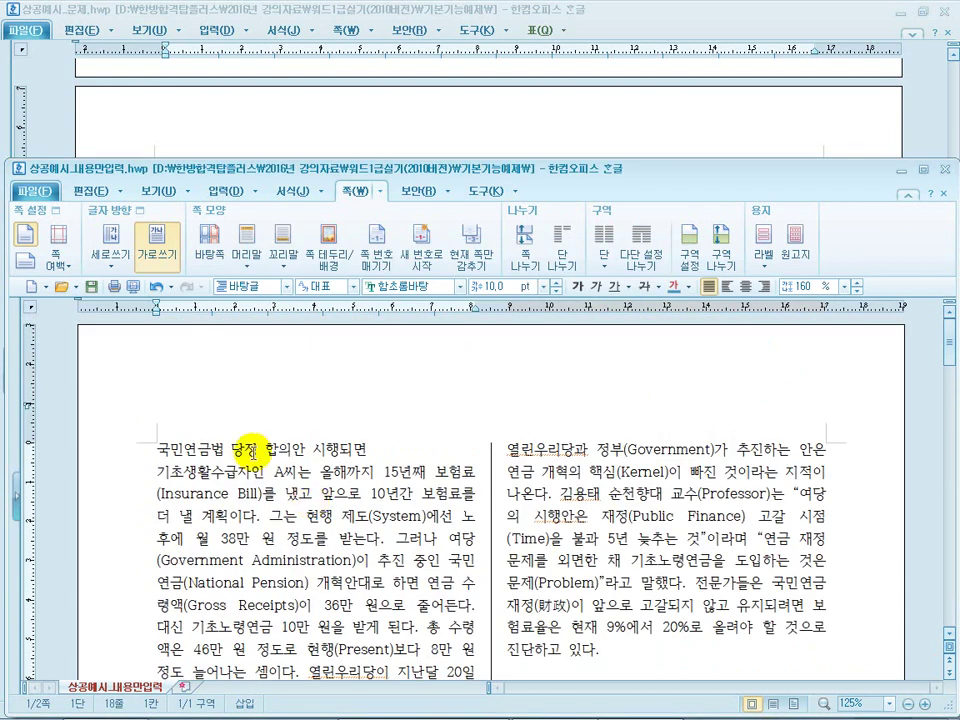
scroll(328, 574, down, 3)
scroll(328, 577, down, 9)
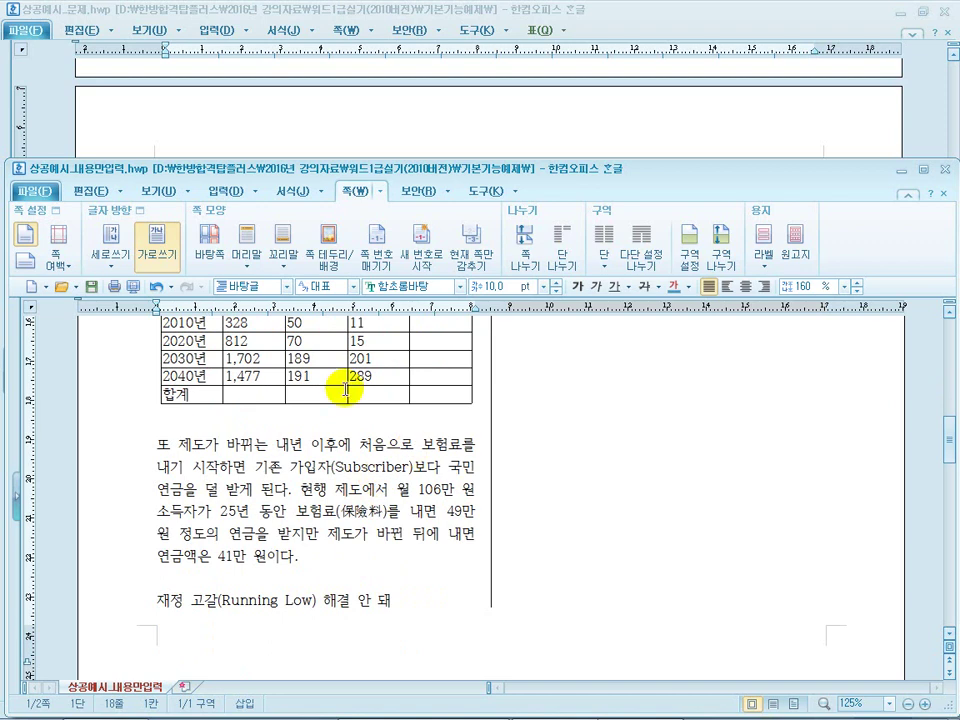
scroll(304, 476, up, 5)
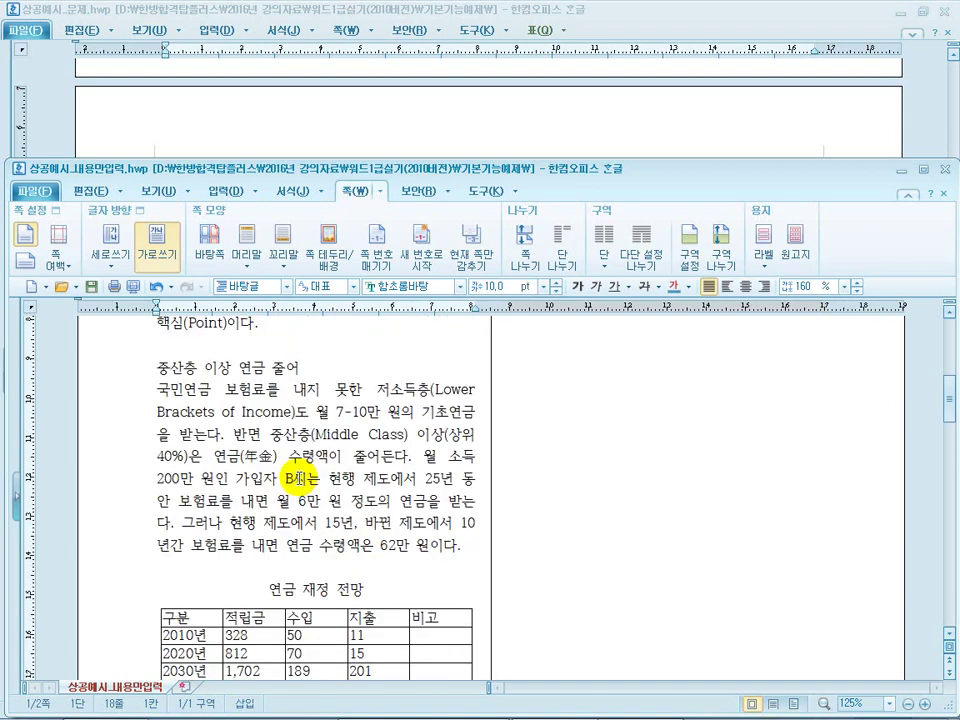
scroll(299, 477, up, 2)
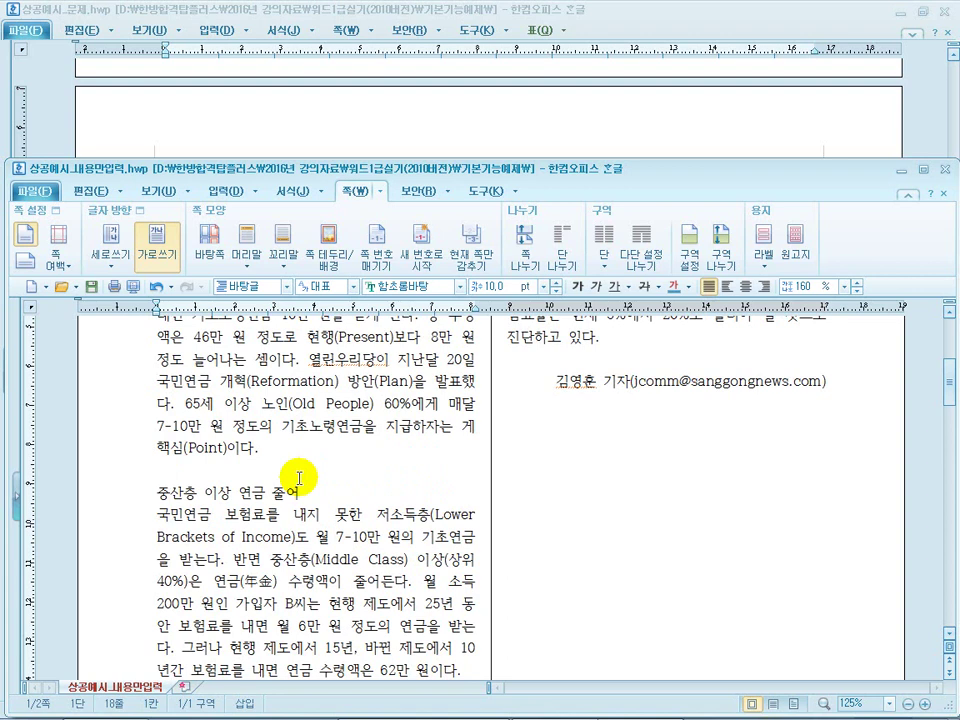
scroll(299, 477, up, 4)
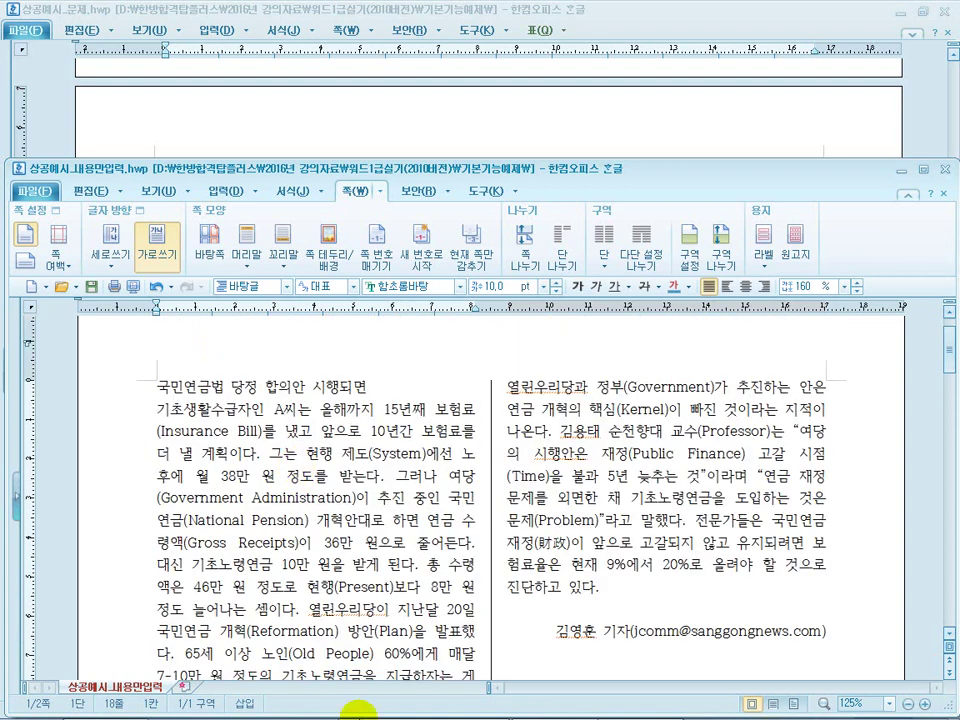
Restore the 상공예시_문제.hwp window to a smaller size above the typed document, showing the 쪽 테두리 instructions.
click(657, 712)
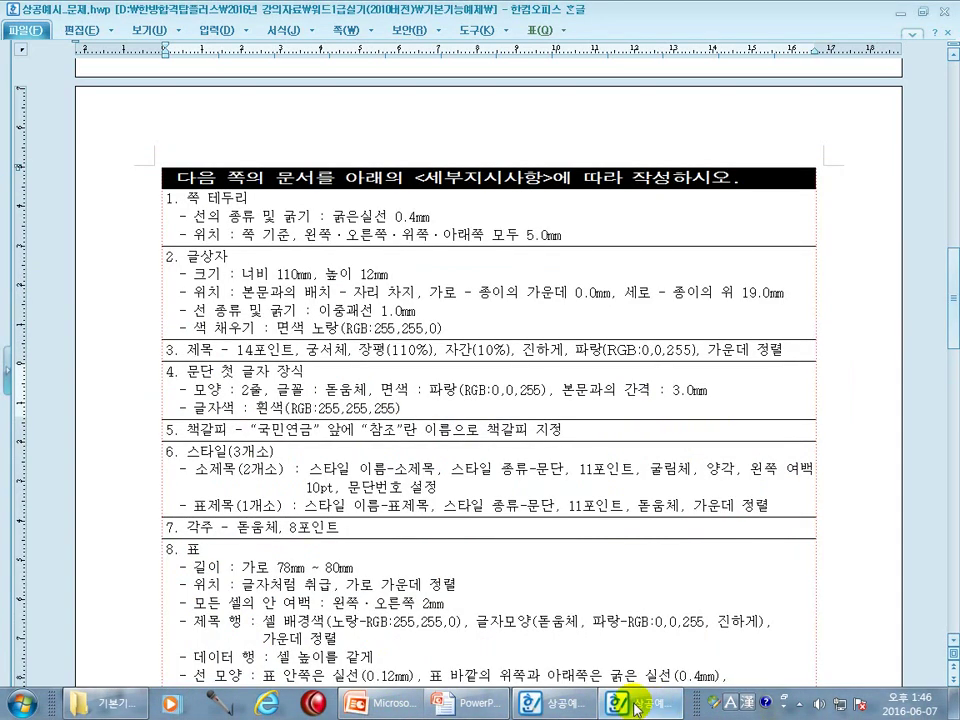
double_click(563, 12)
scroll(560, 180, up, 3)
click(330, 190)
scroll(330, 190, down, 1)
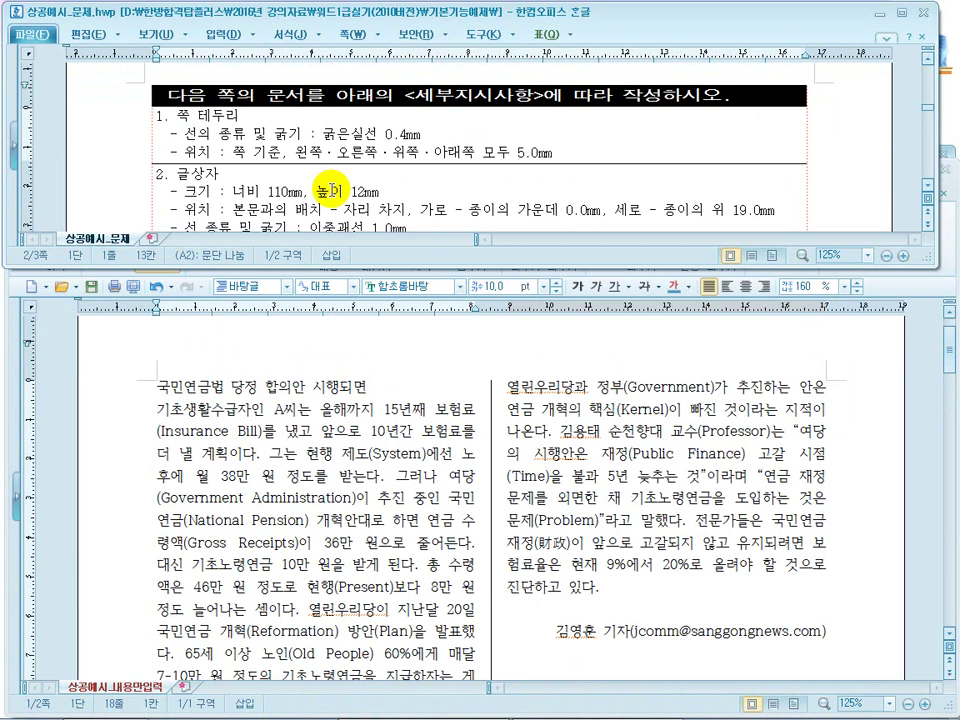
click(285, 372)
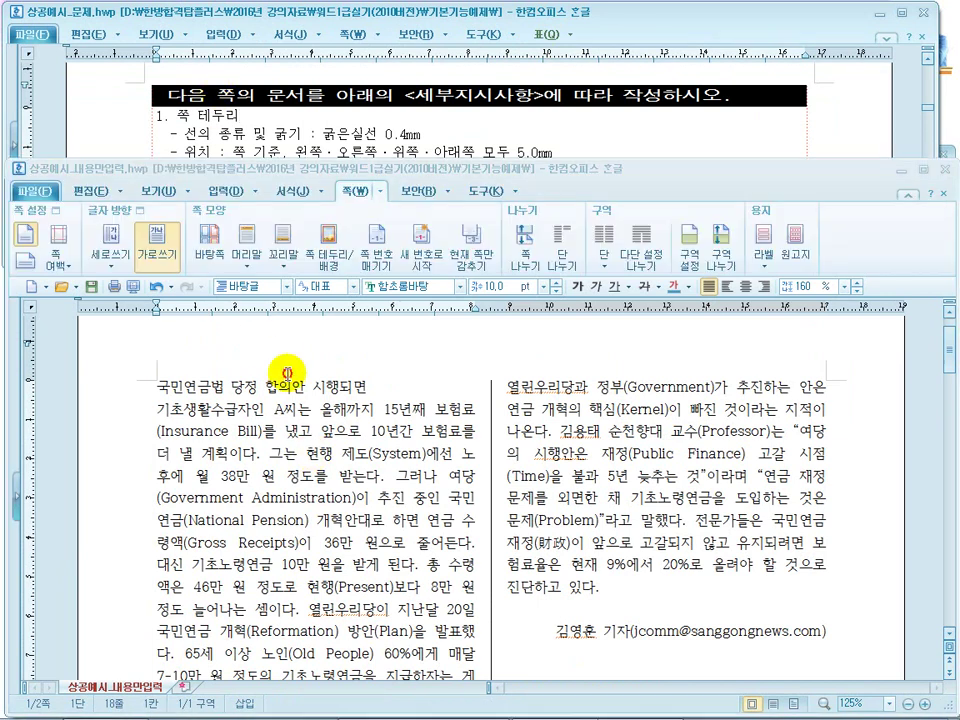
click(413, 131)
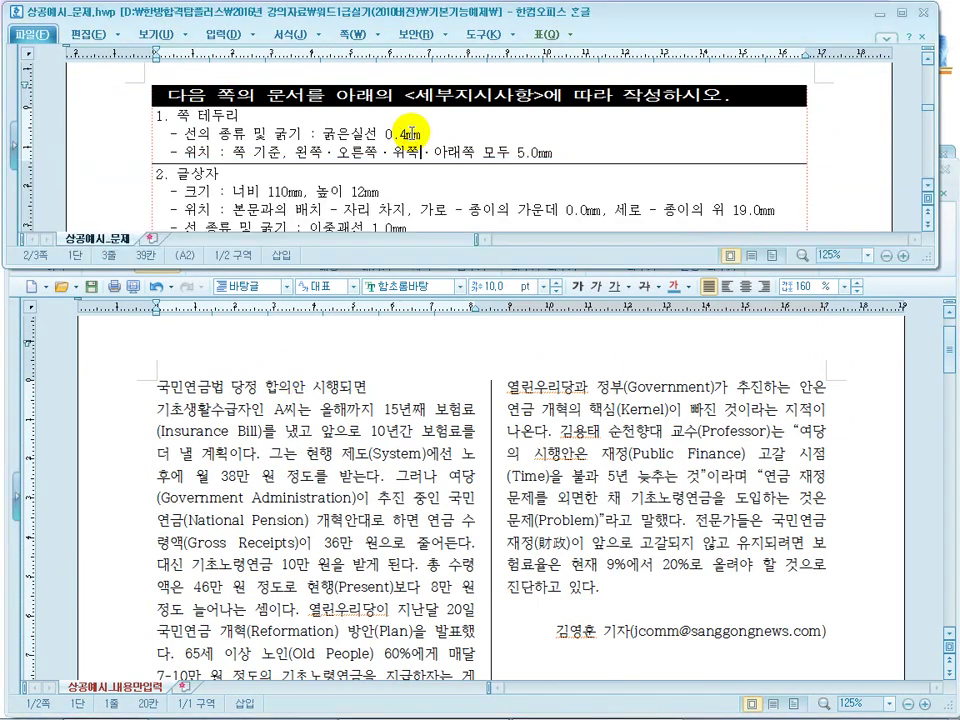
scroll(413, 131, down, 1)
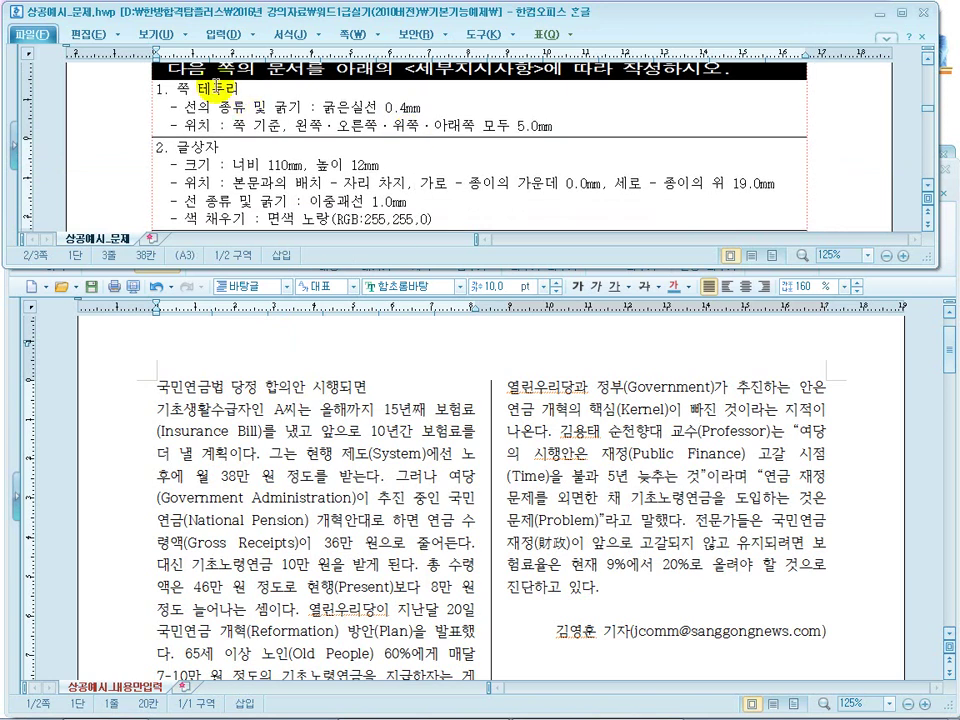
Open the 쪽 테두리/배경 settings for the typed document and choose a solid border line with 0.4 mm thickness.
click(306, 453)
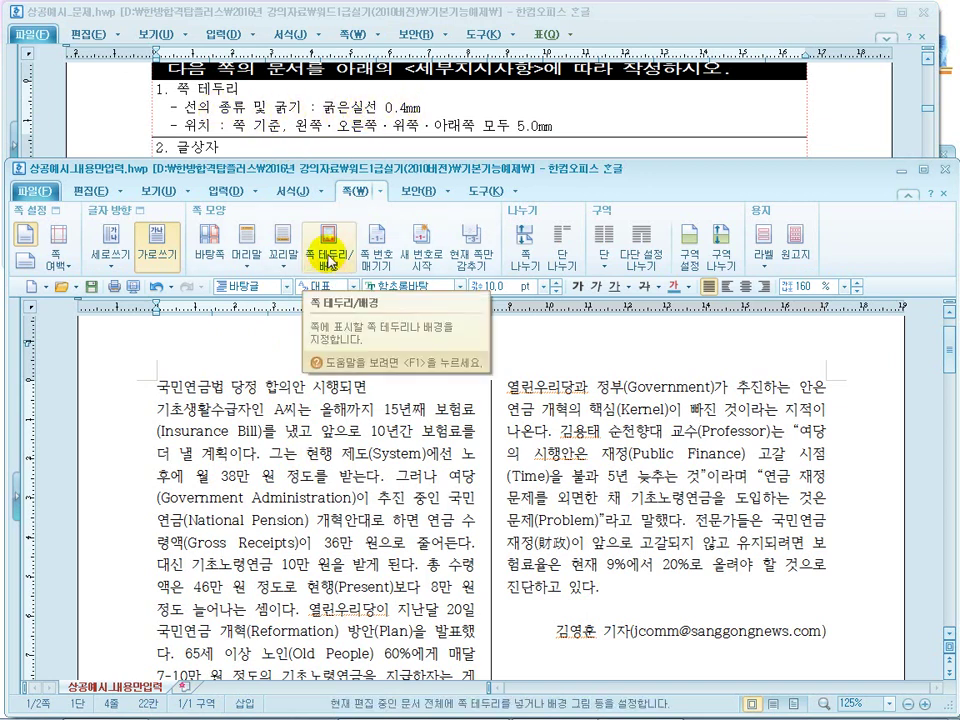
click(330, 258)
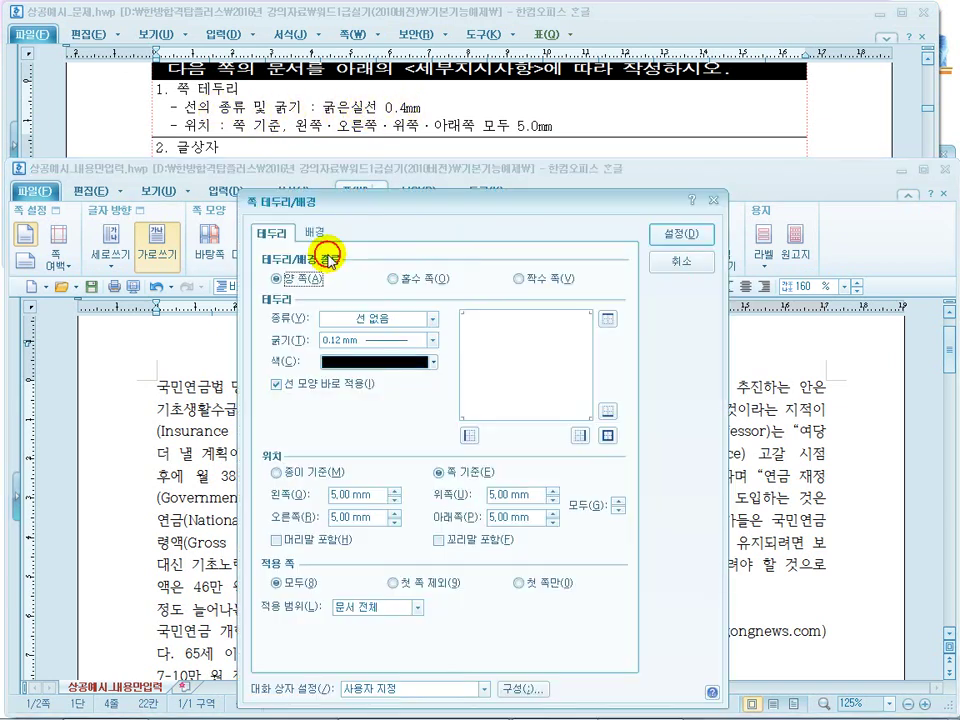
click(377, 318)
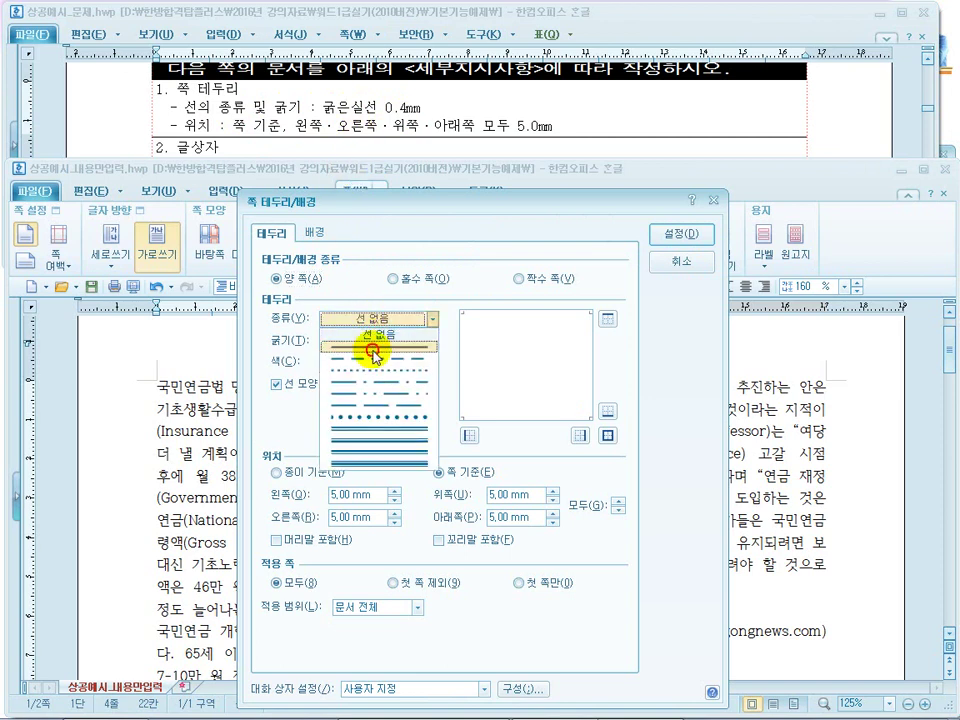
click(372, 350)
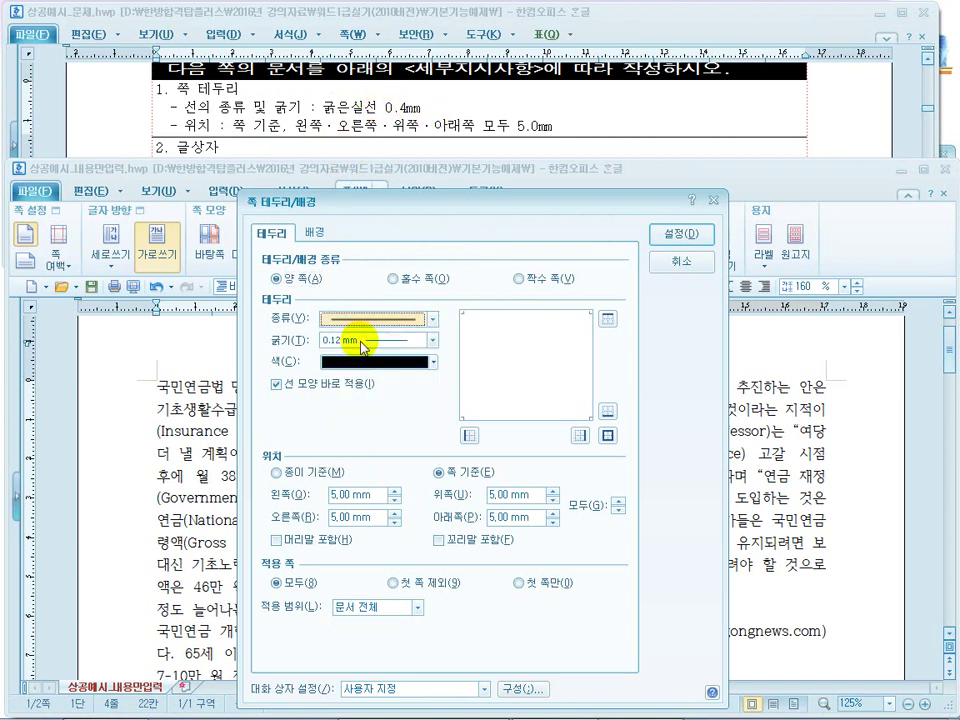
click(362, 346)
click(359, 453)
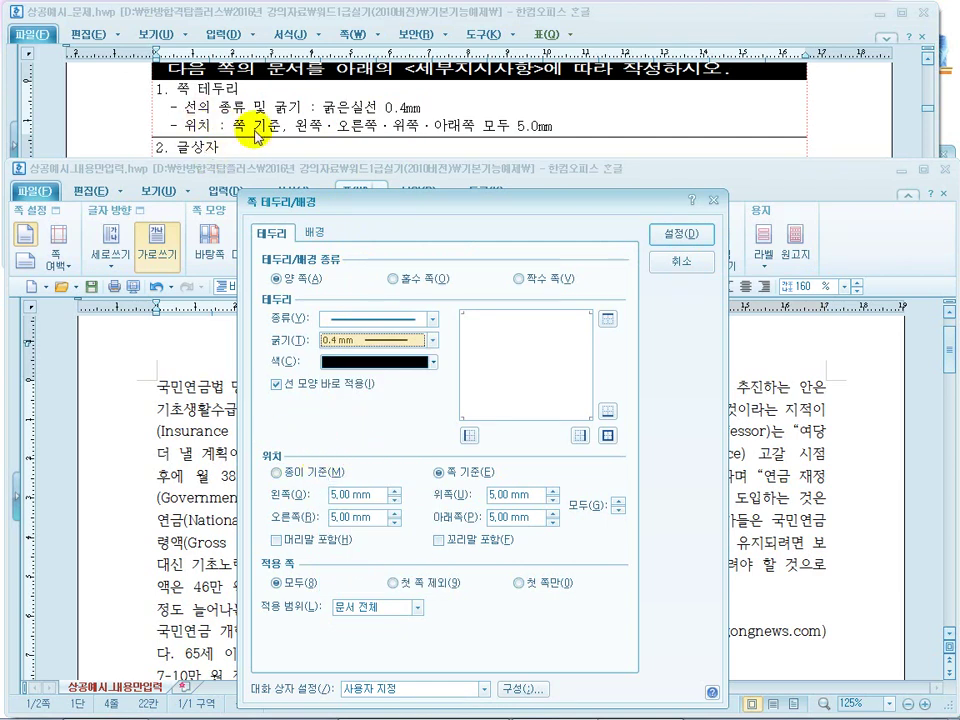
Position the page border relative to the page (쪽 기준) and apply it to all four sides of the typed document.
click(300, 474)
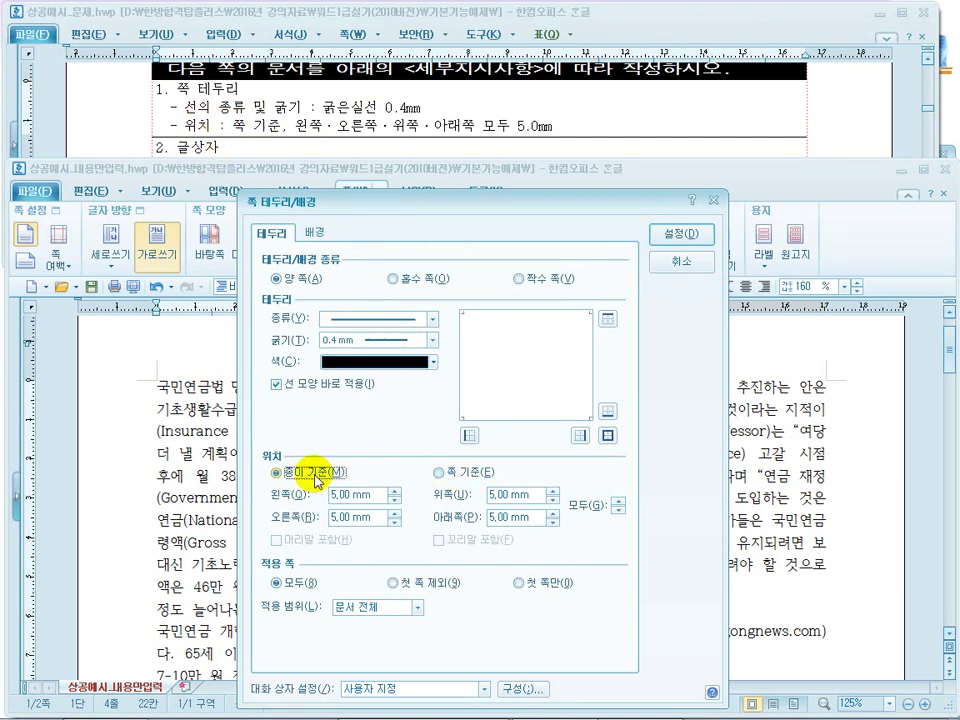
click(461, 475)
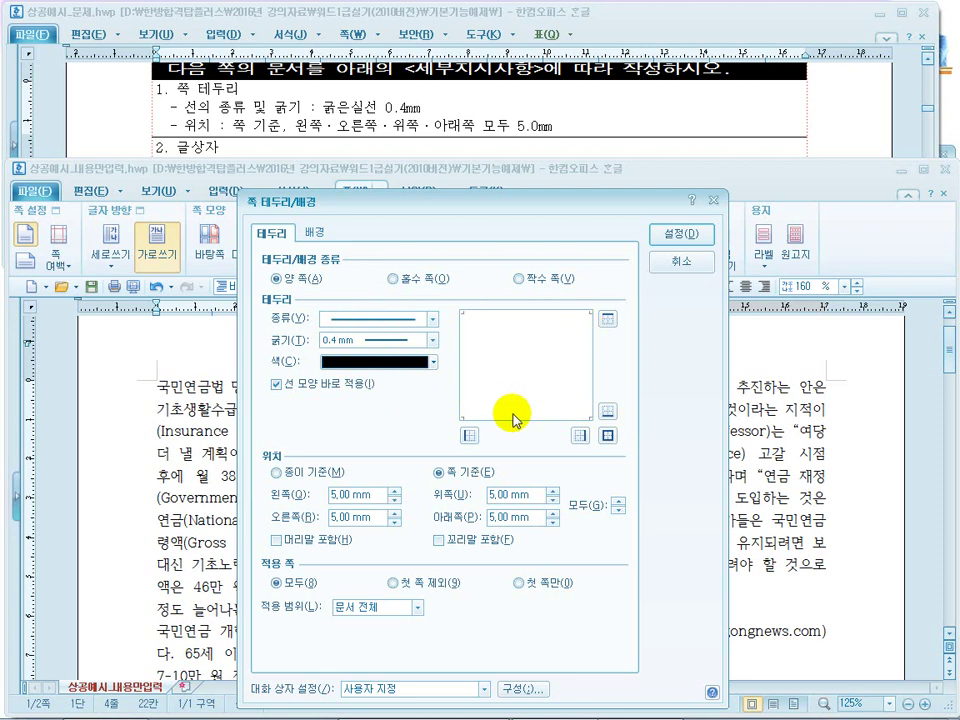
click(608, 435)
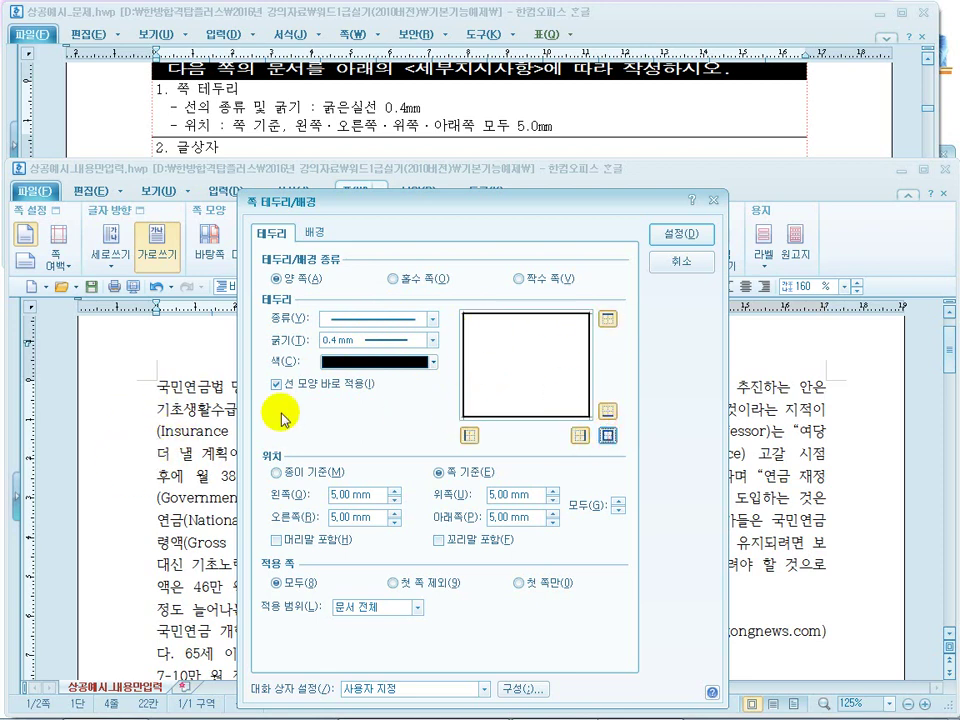
click(681, 233)
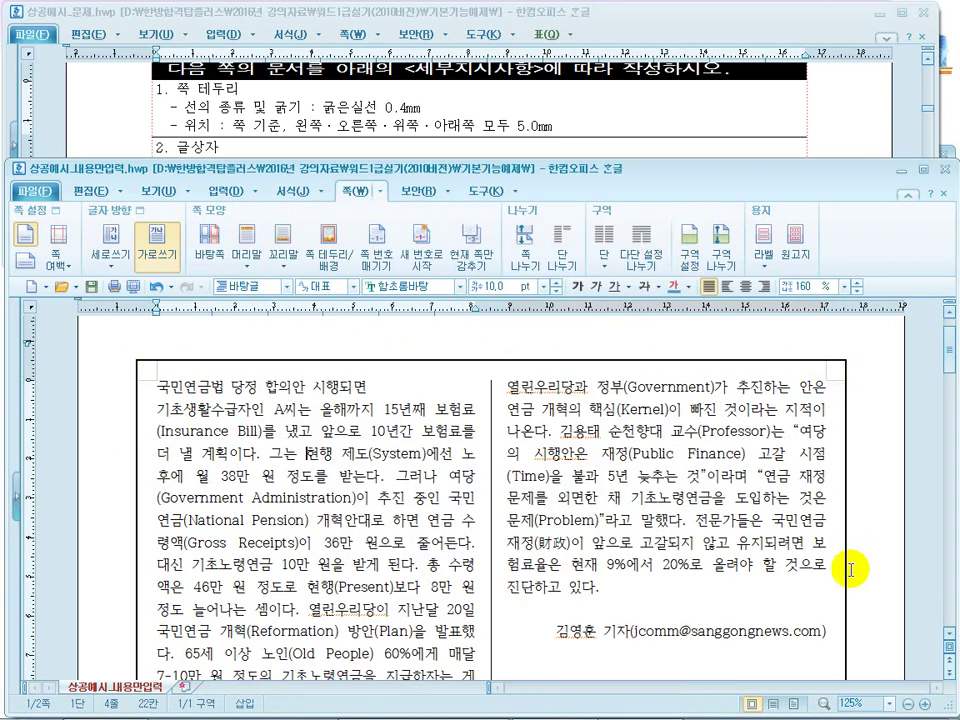
Show the 글상자 instructions in 상공예시_문제.hwp and place the cursor at the start of the typed document's first line.
click(293, 122)
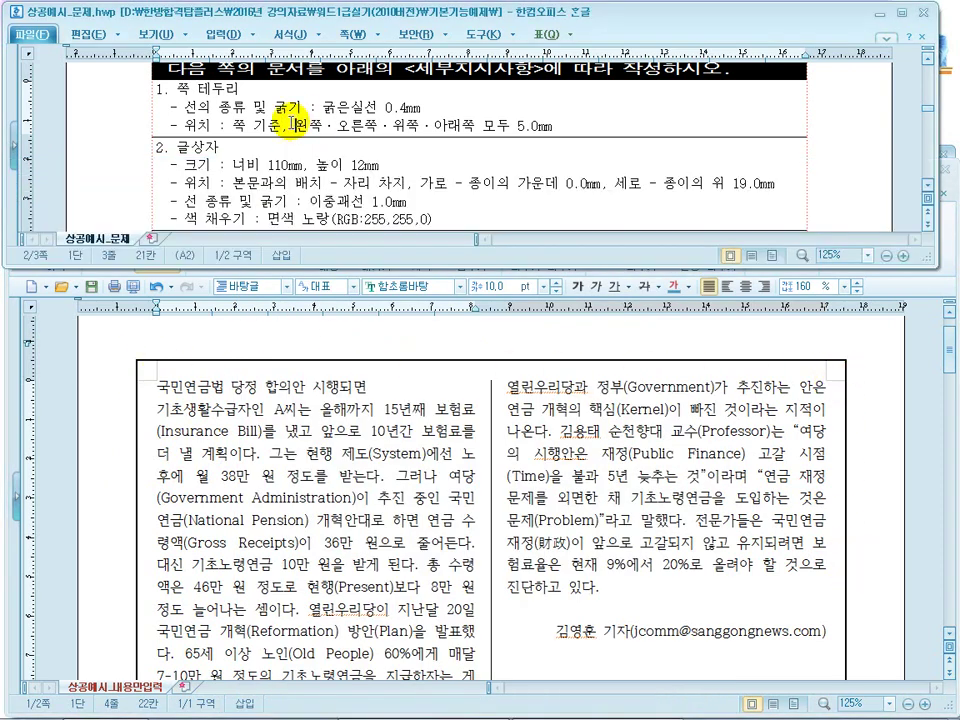
click(255, 152)
scroll(255, 152, down, 2)
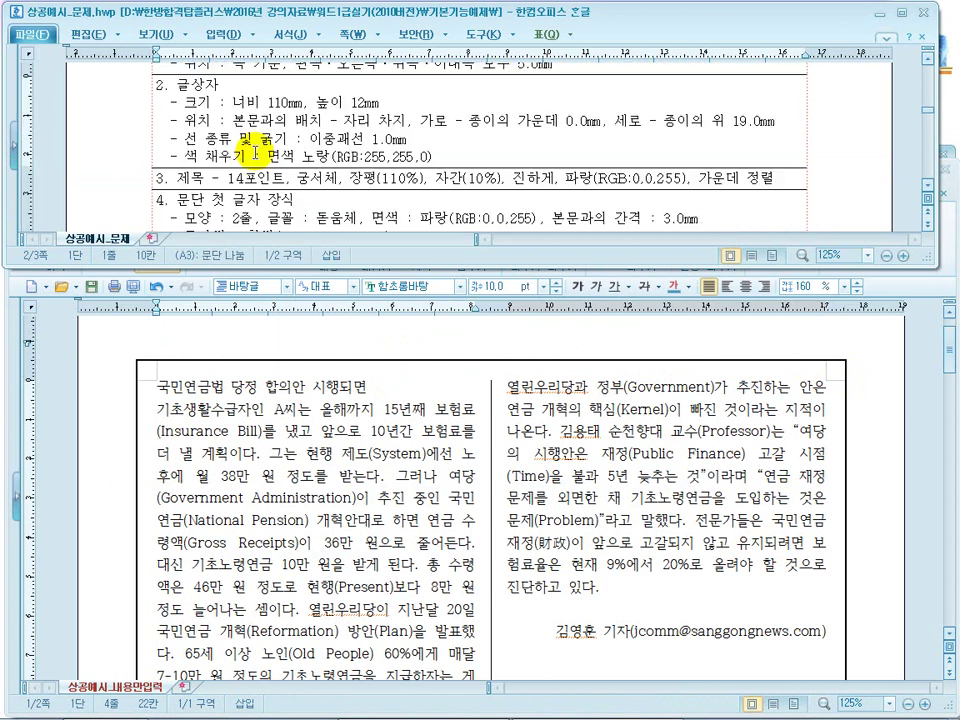
click(319, 450)
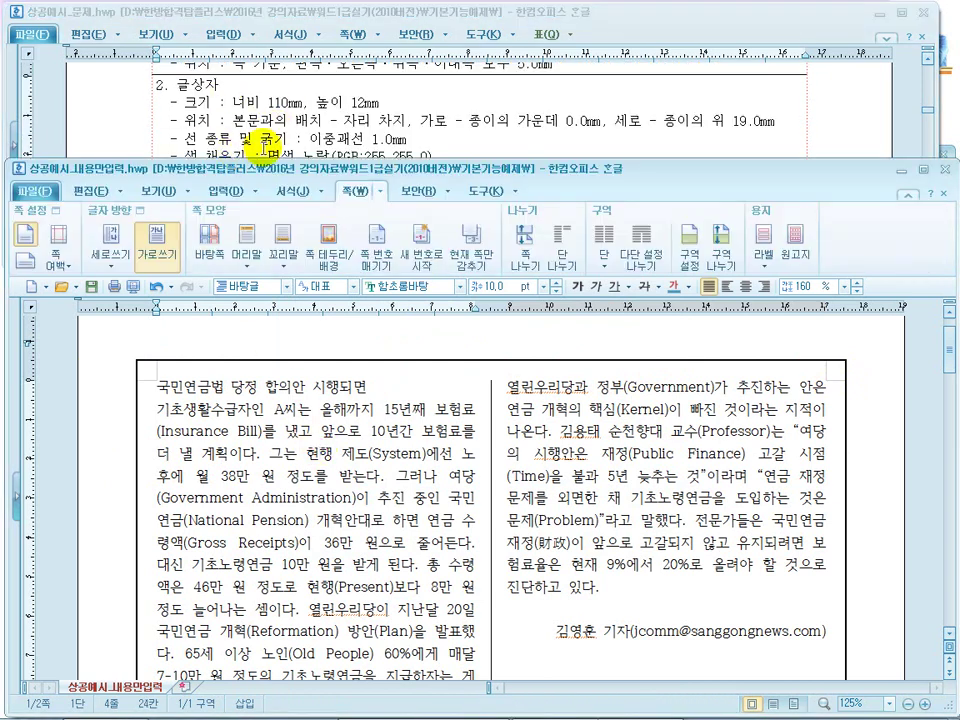
click(386, 386)
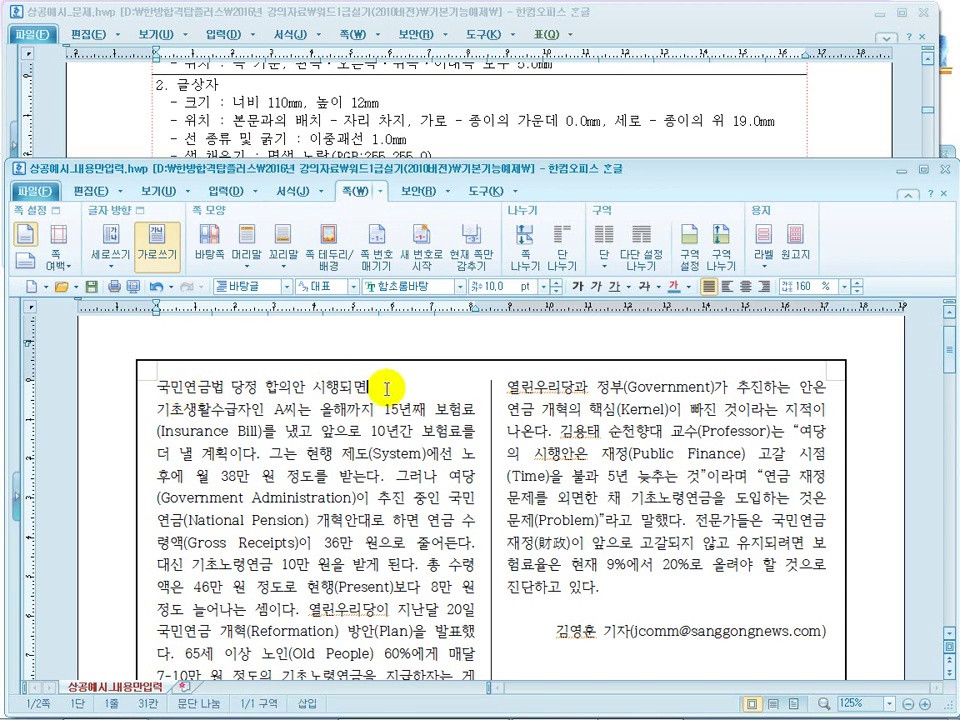
click(155, 388)
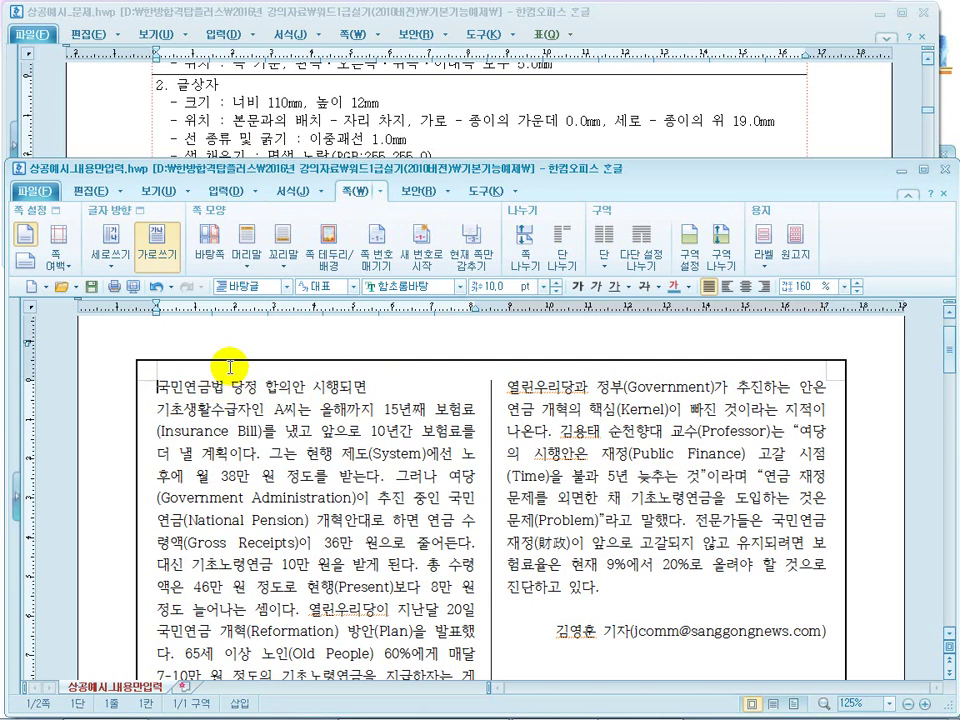
click(219, 190)
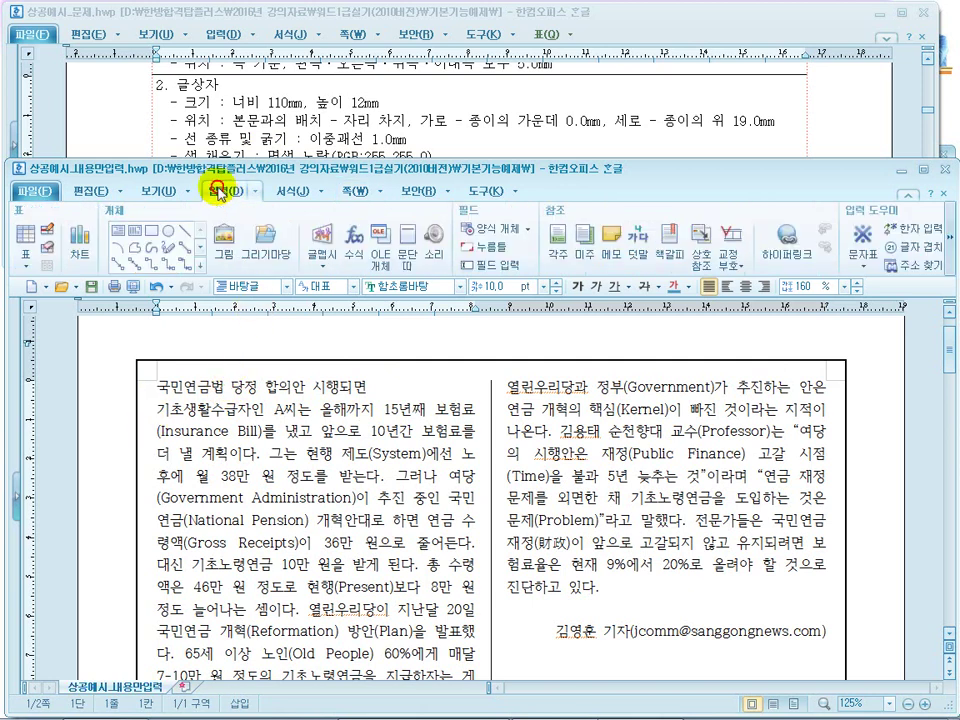
click(256, 191)
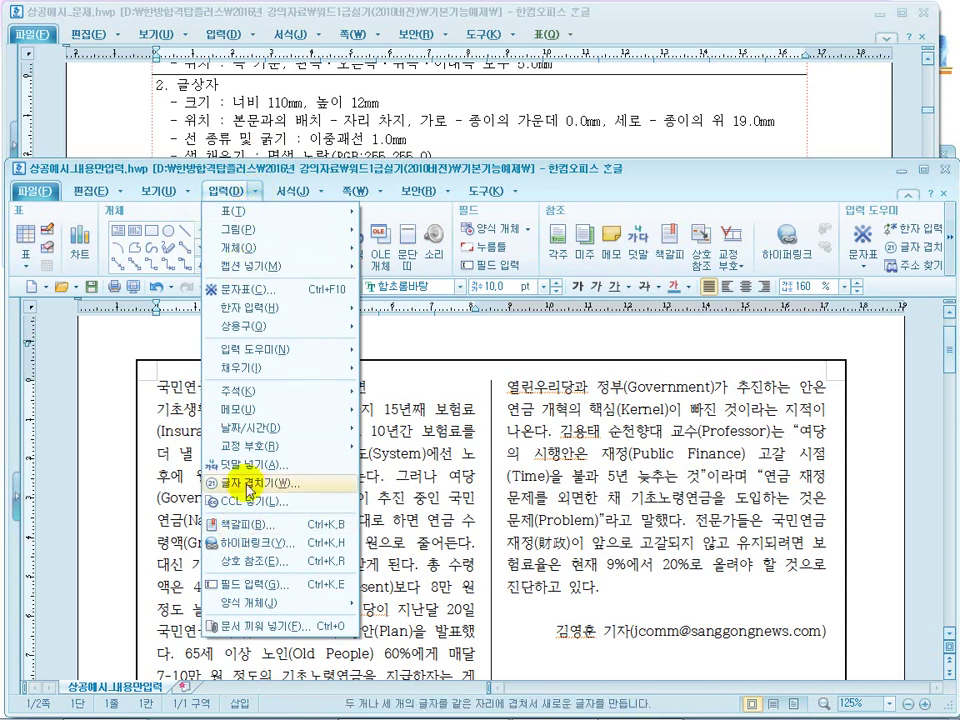
click(237, 196)
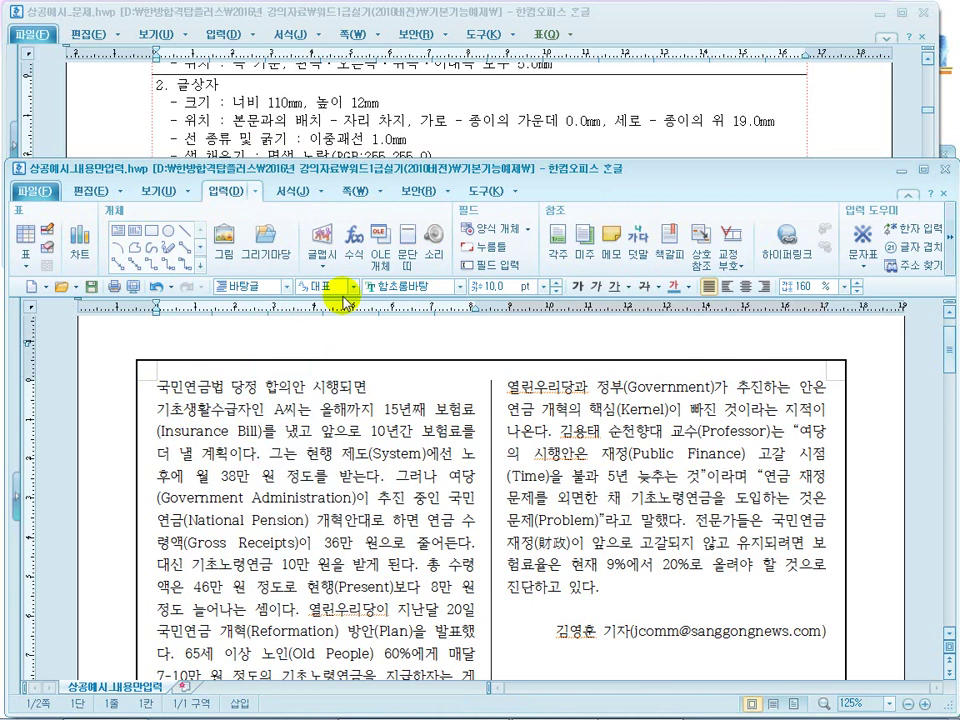
click(250, 190)
mouse_move(252, 247)
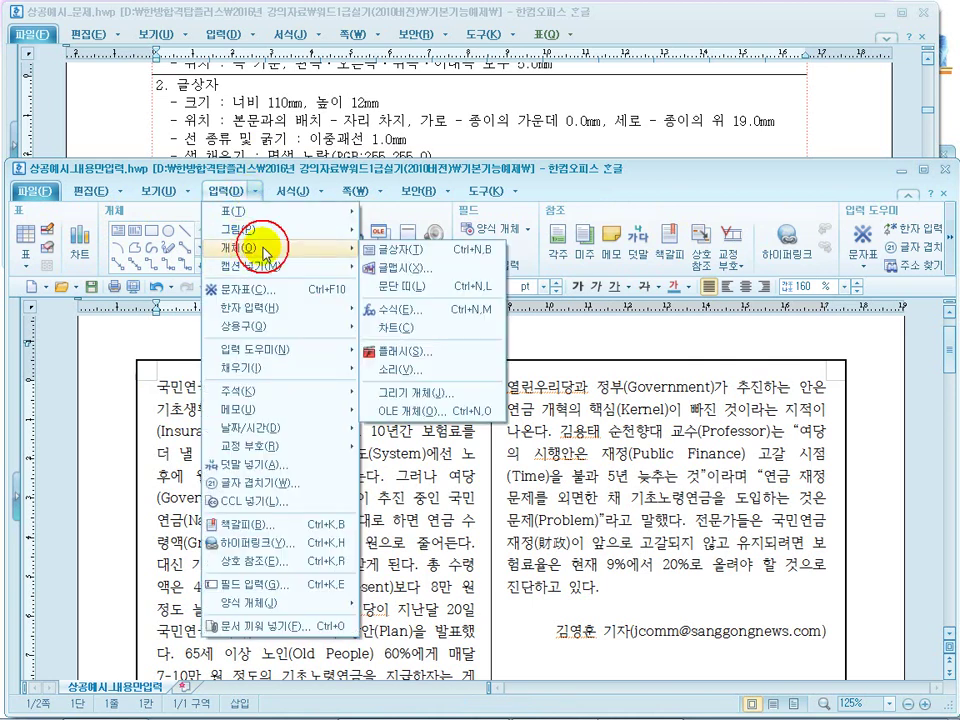
click(248, 196)
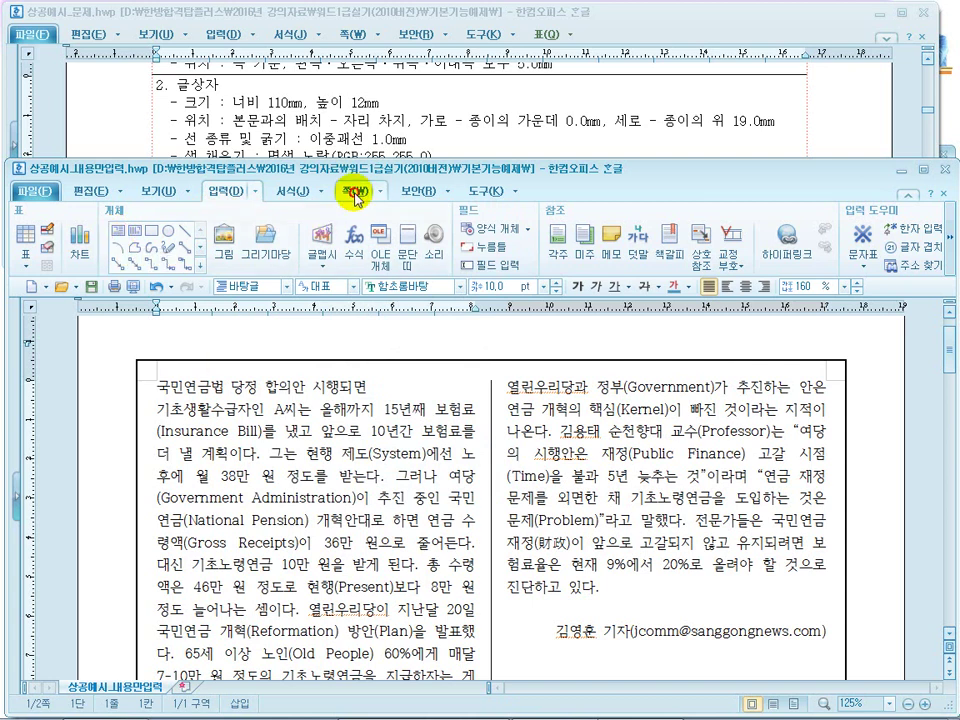
click(354, 190)
click(220, 192)
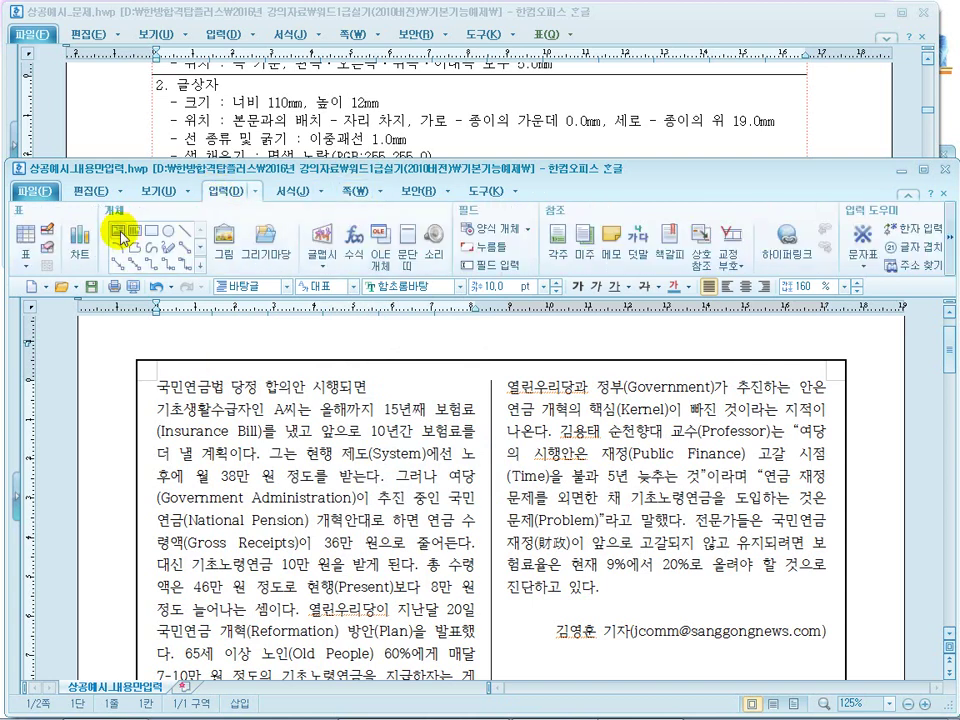
Draw a text box about 100 mm wide and 12 mm high over the page's upper border, and delete it.
click(257, 190)
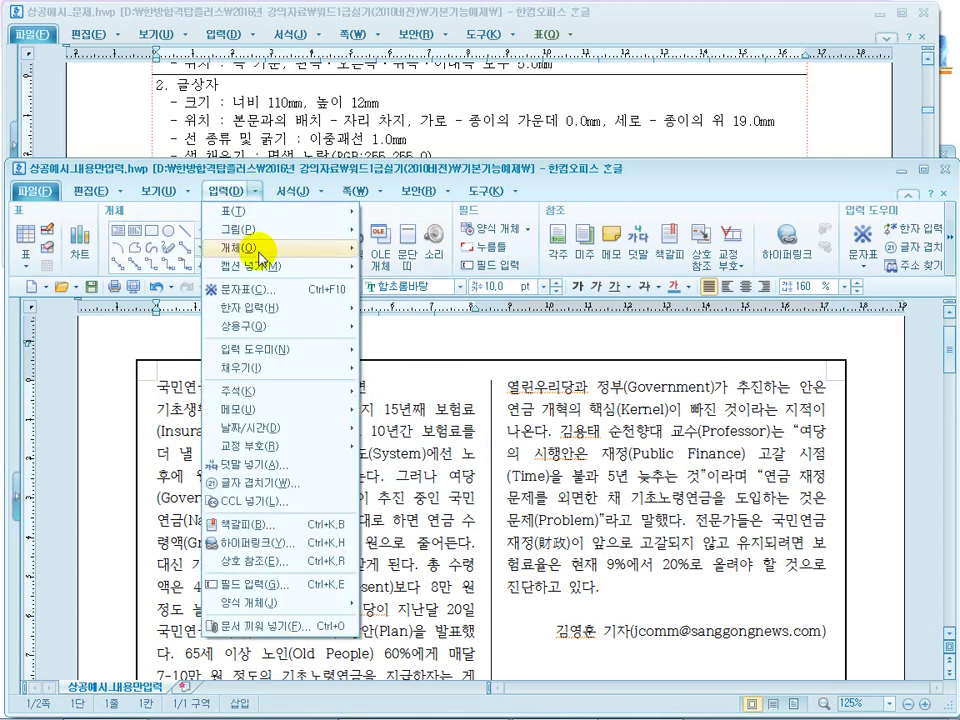
mouse_move(297, 259)
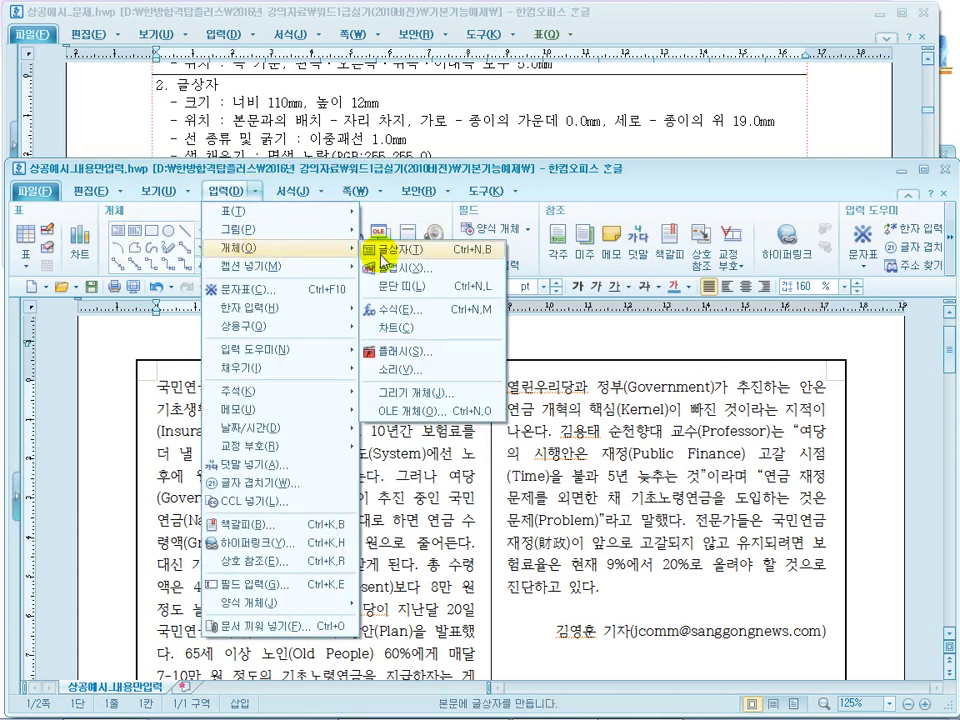
click(354, 190)
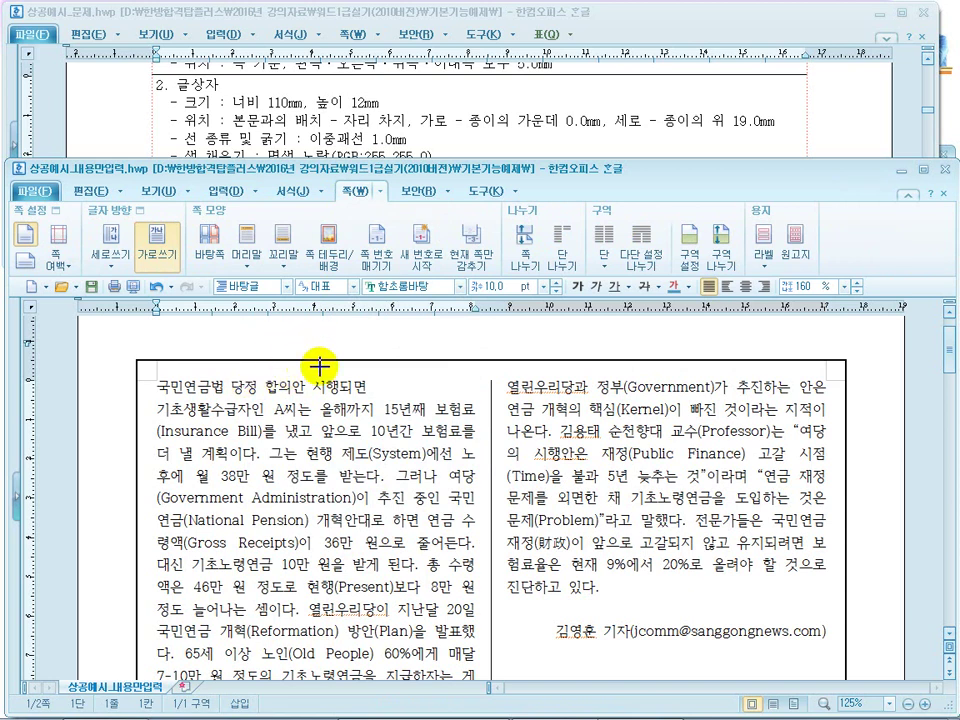
drag(293, 343, 686, 390)
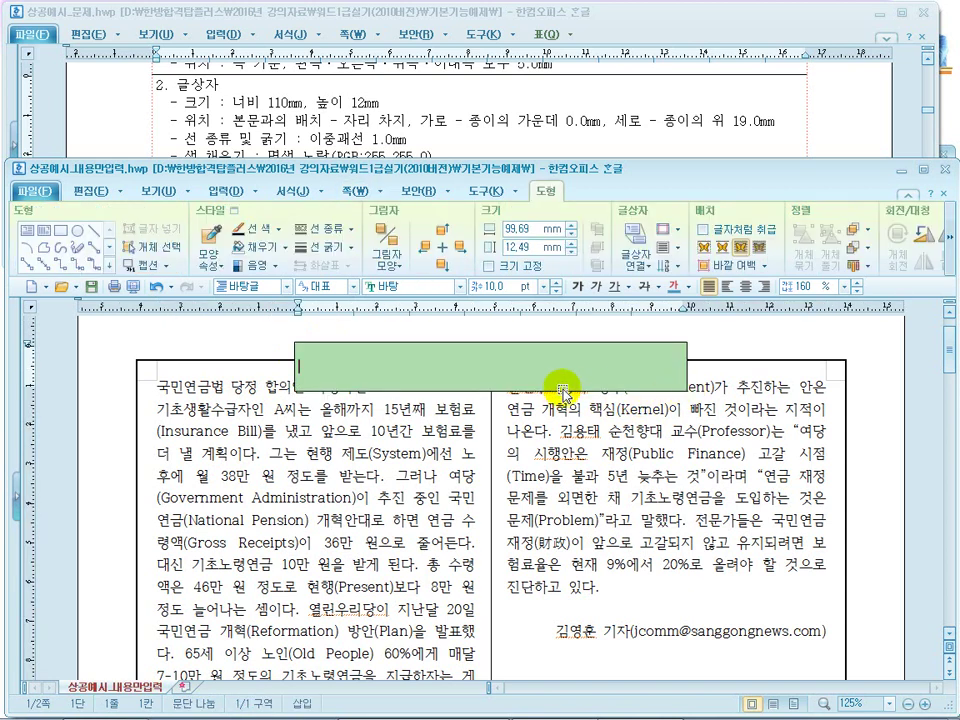
key(Delete)
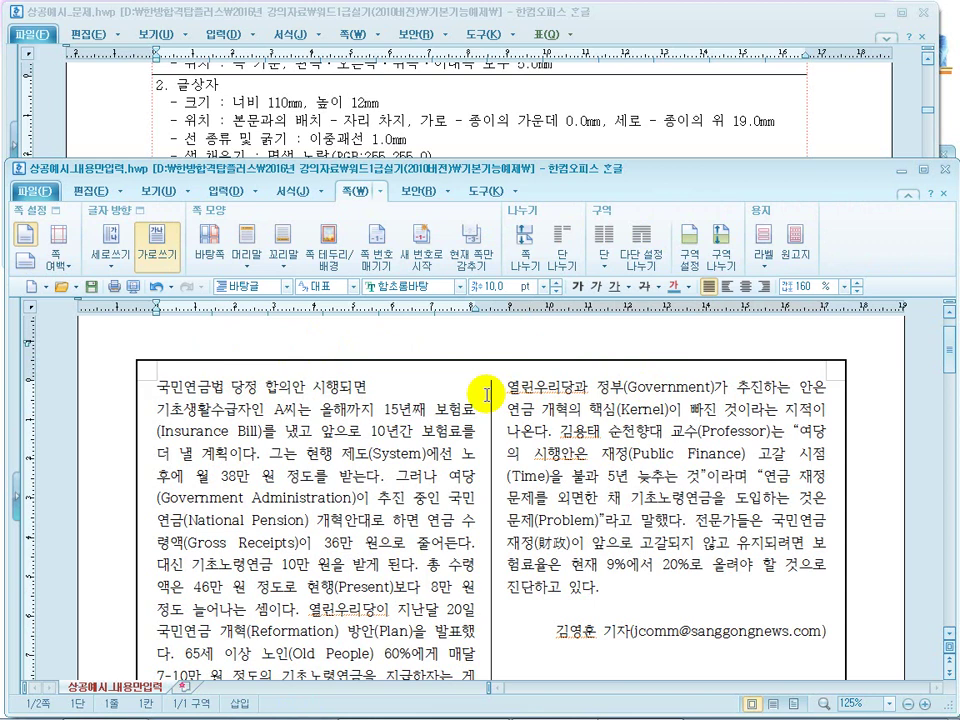
Insert a default-size 글상자 over the page's upper border, beside the end of the first line, and leave it.
click(369, 343)
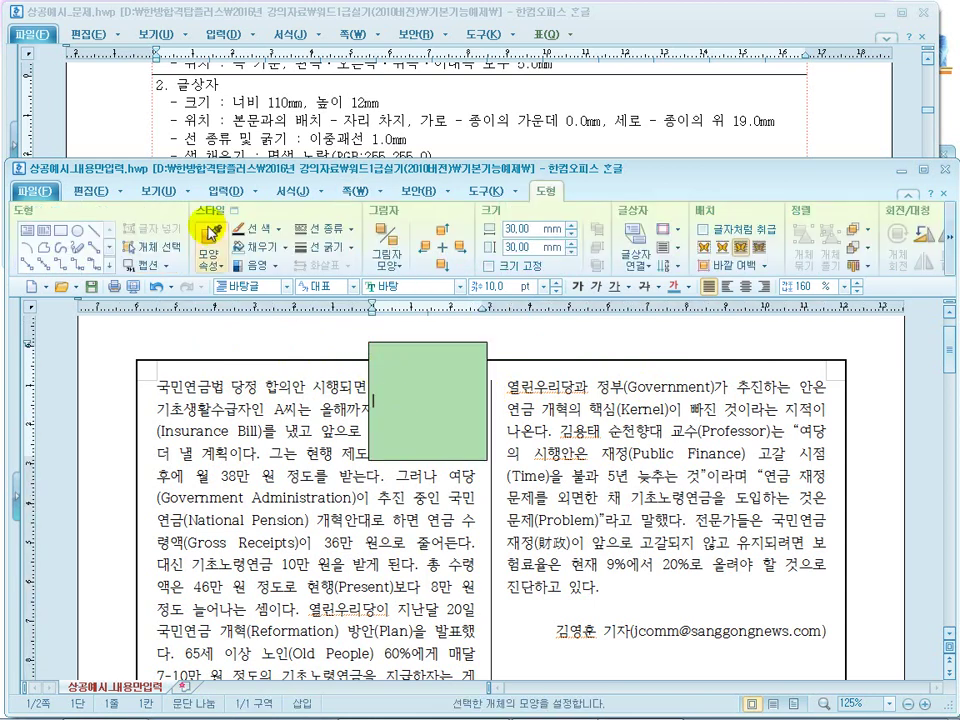
click(213, 192)
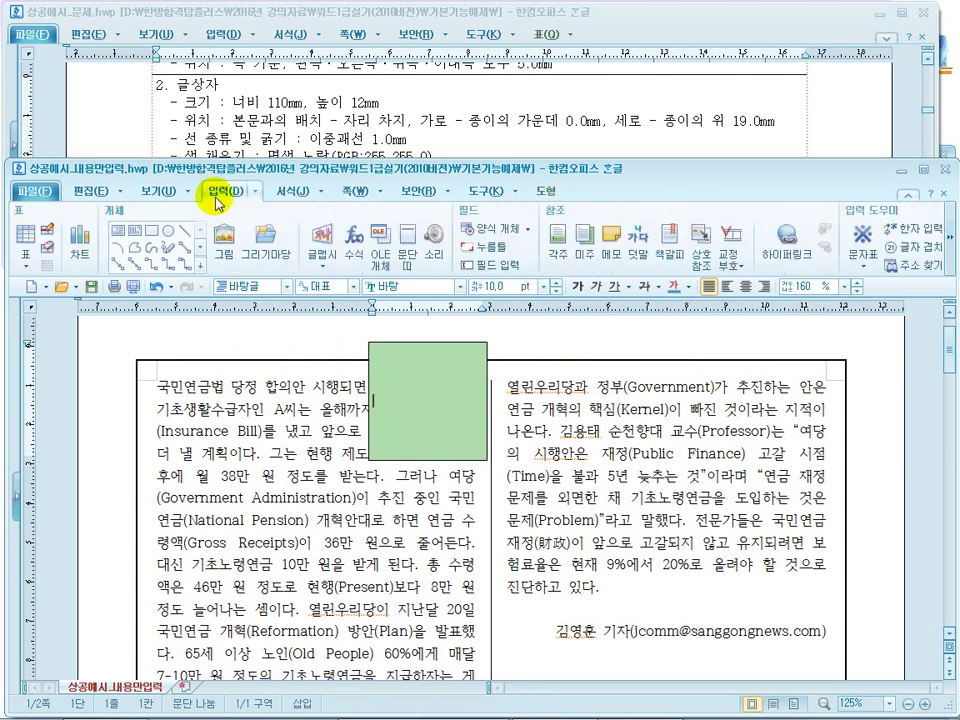
click(256, 191)
mouse_move(248, 248)
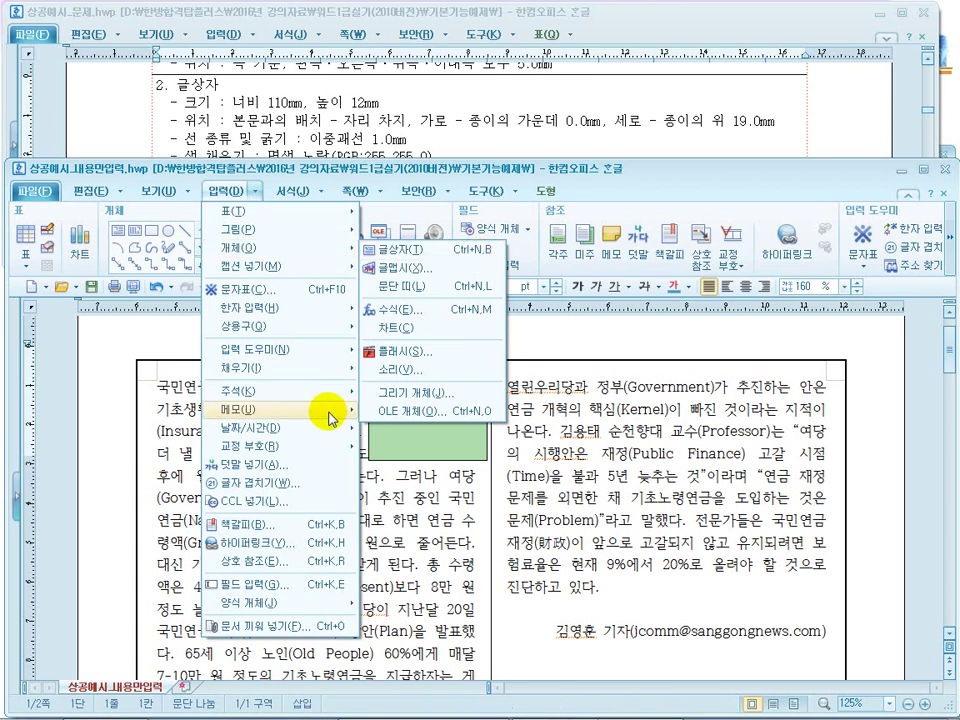
click(172, 408)
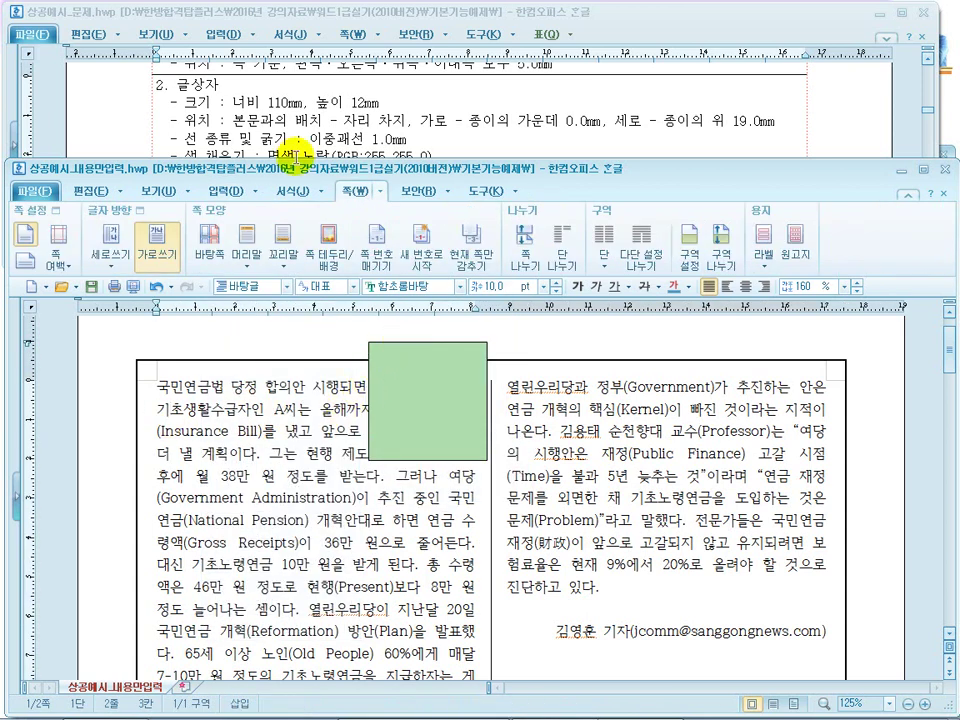
Review the size and position instructions for the 글상자 in 상공예시_문제.hwp and return to the typed document.
click(245, 102)
drag(247, 102, 312, 102)
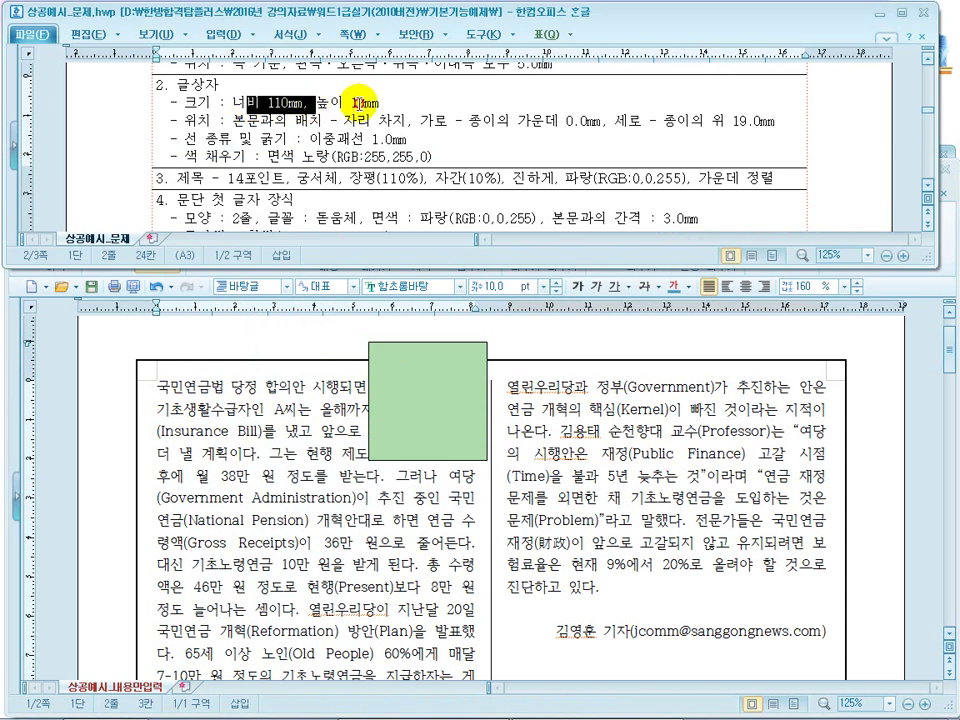
click(269, 78)
drag(186, 100, 290, 98)
click(425, 122)
click(281, 387)
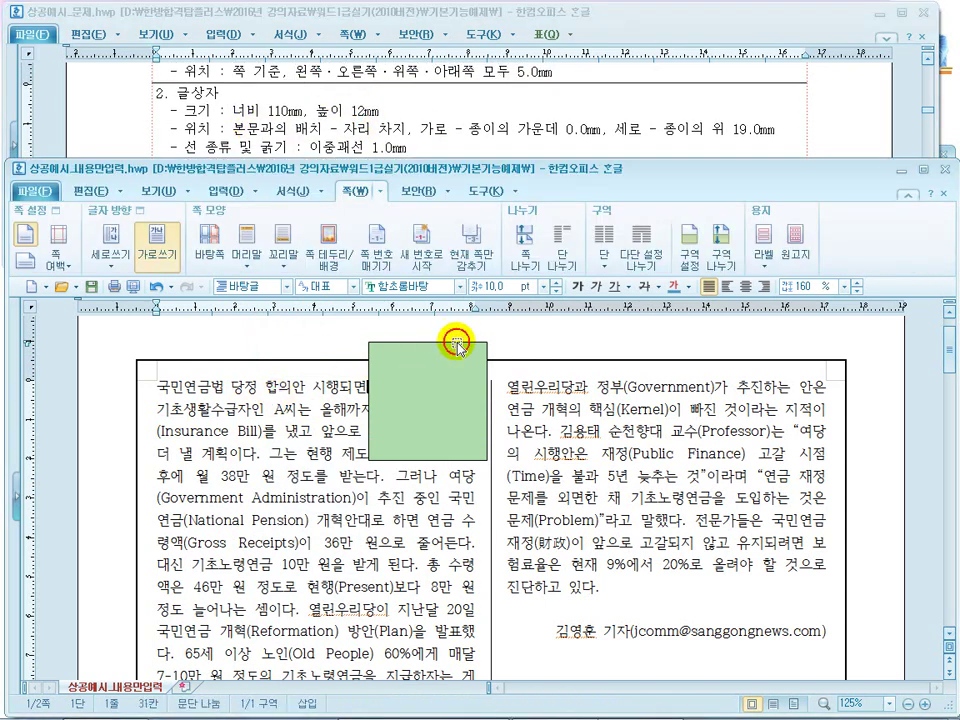
Open the text box's 개체 속성, consult the reference slide, and set the width to 110 mm and the height to 12 mm.
click(487, 403)
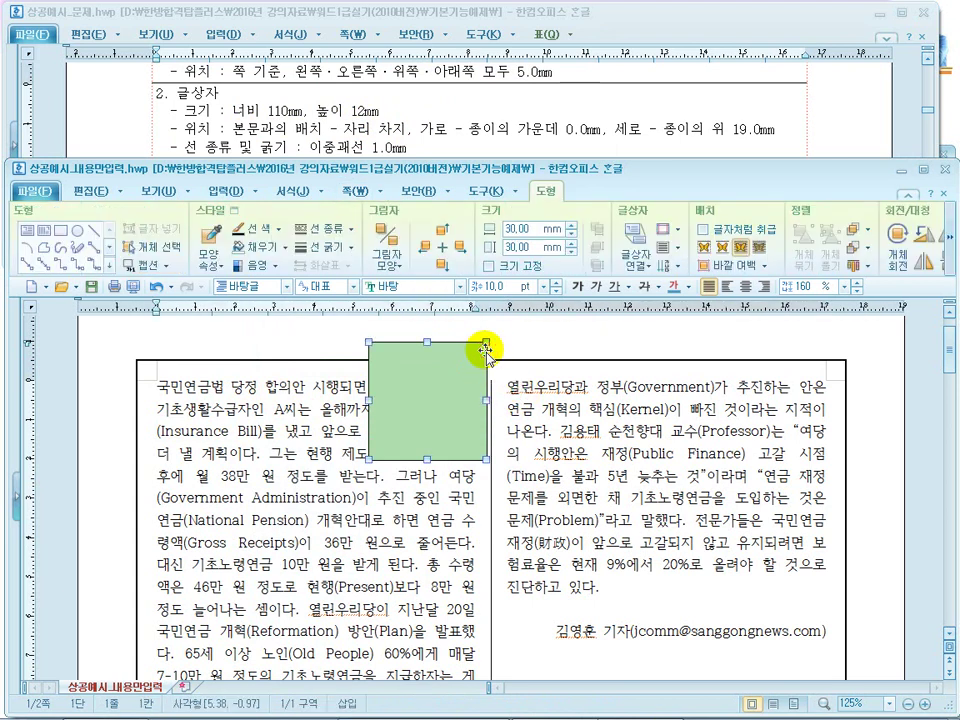
double_click(487, 351)
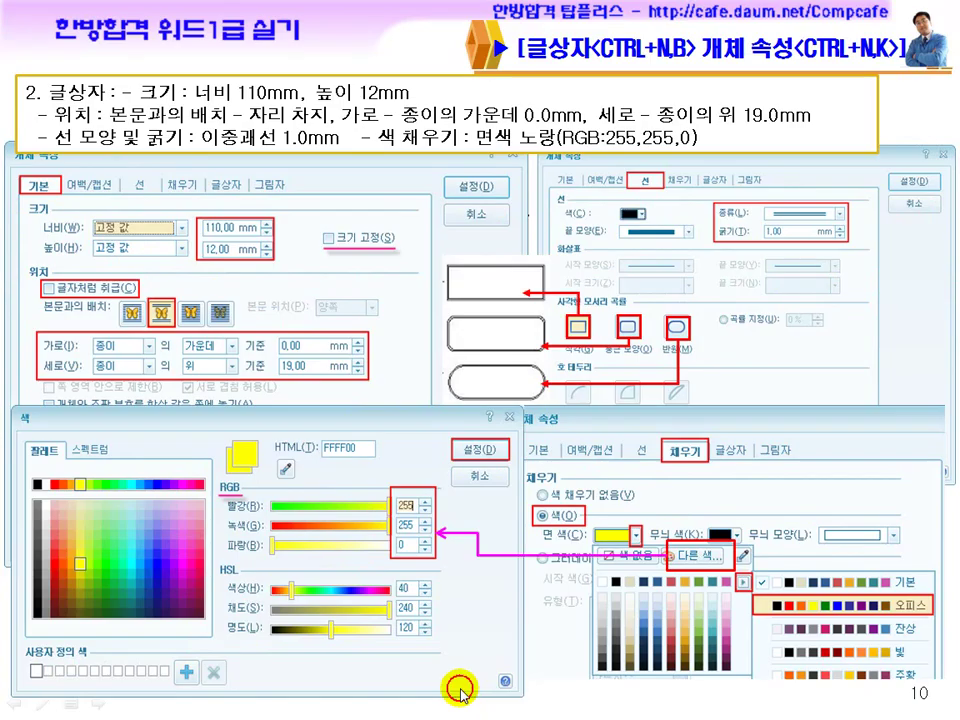
click(447, 710)
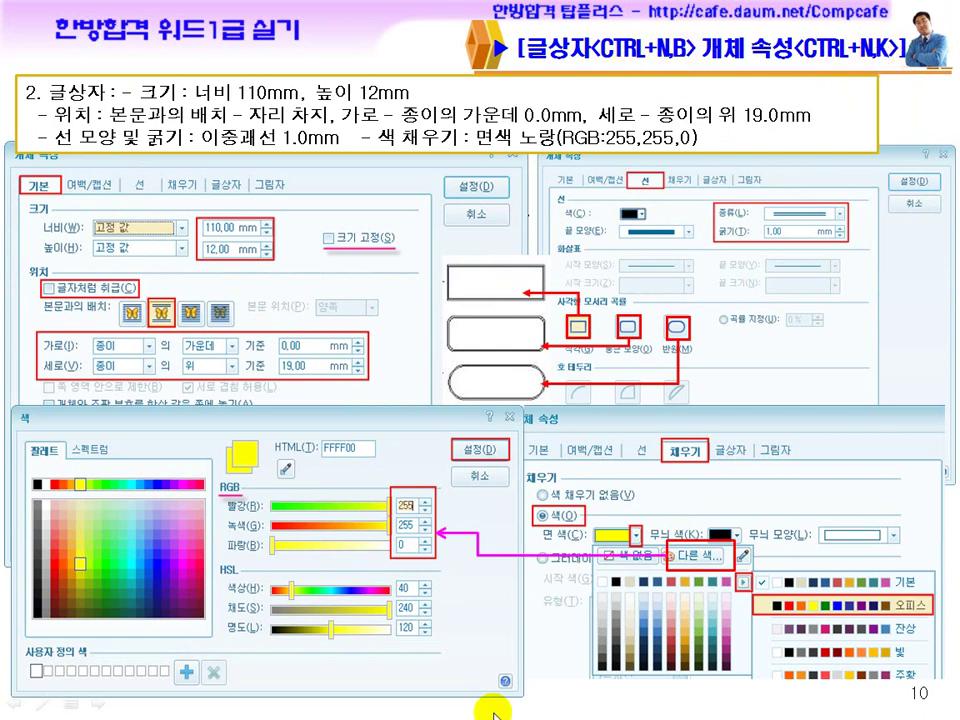
key(super)
click(645, 703)
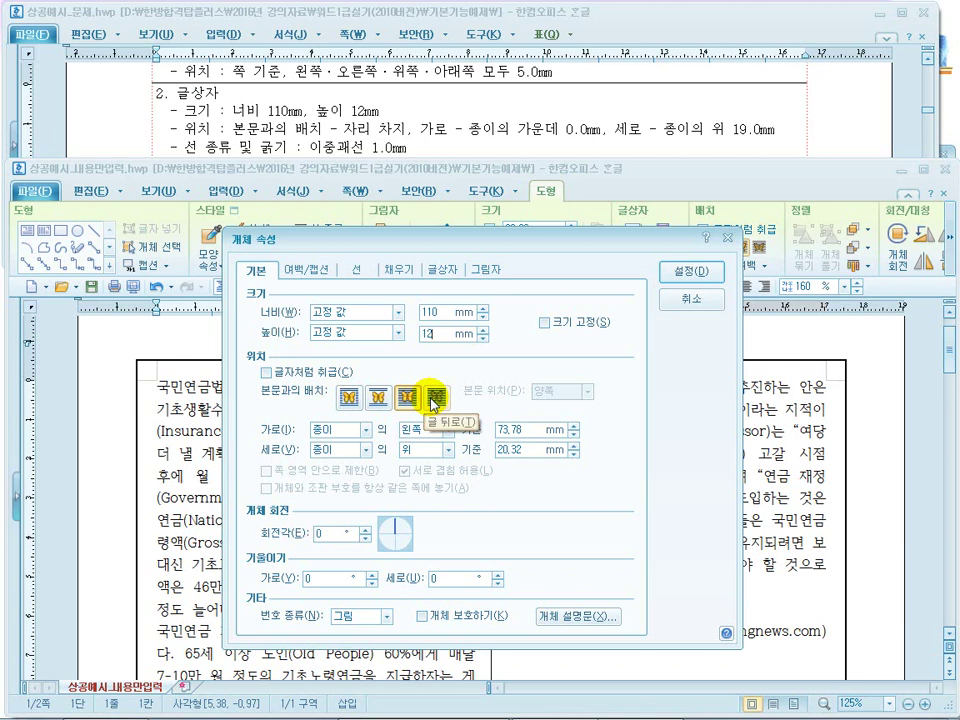
Set the text box's wrapping to 자리 차지, its horizontal position to 종이의 오른쪽, and its vertical position to 종이의 위 19 mm.
click(378, 404)
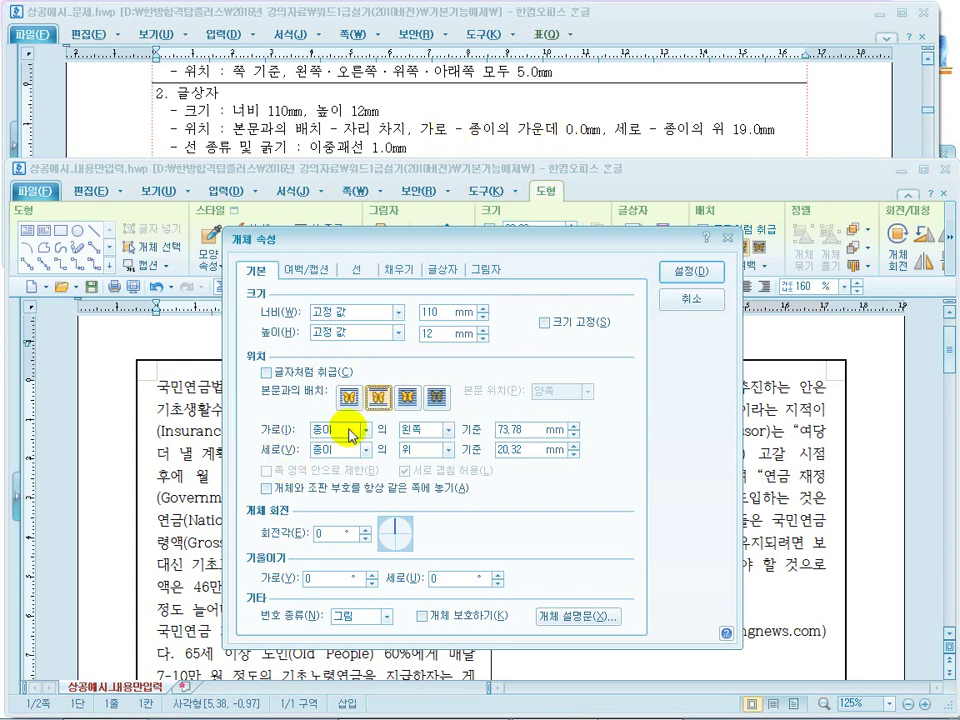
click(428, 430)
click(432, 467)
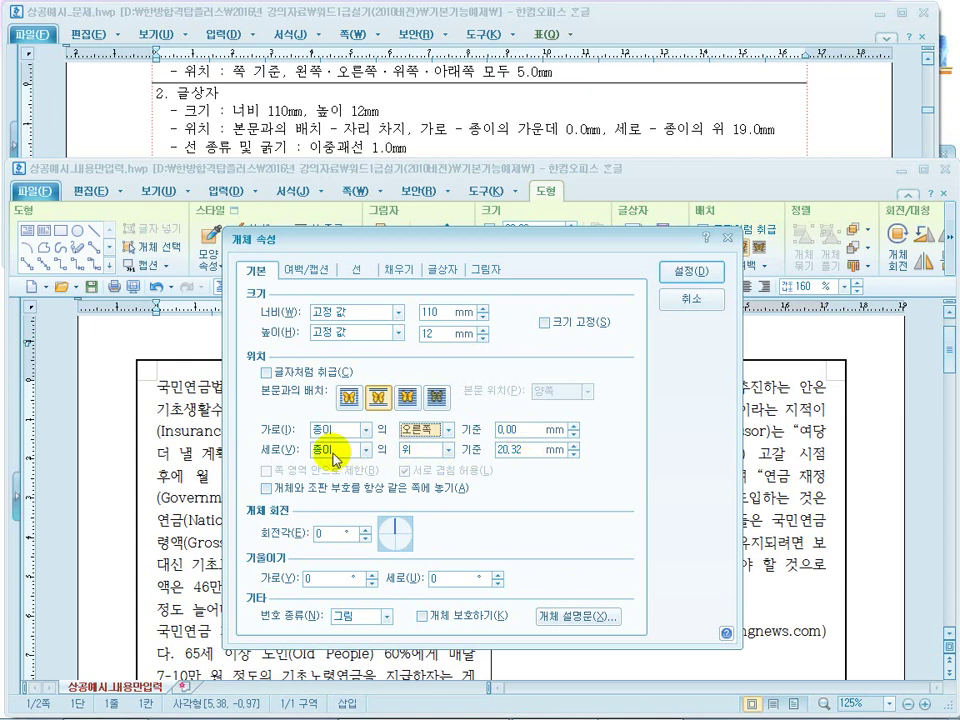
click(531, 454)
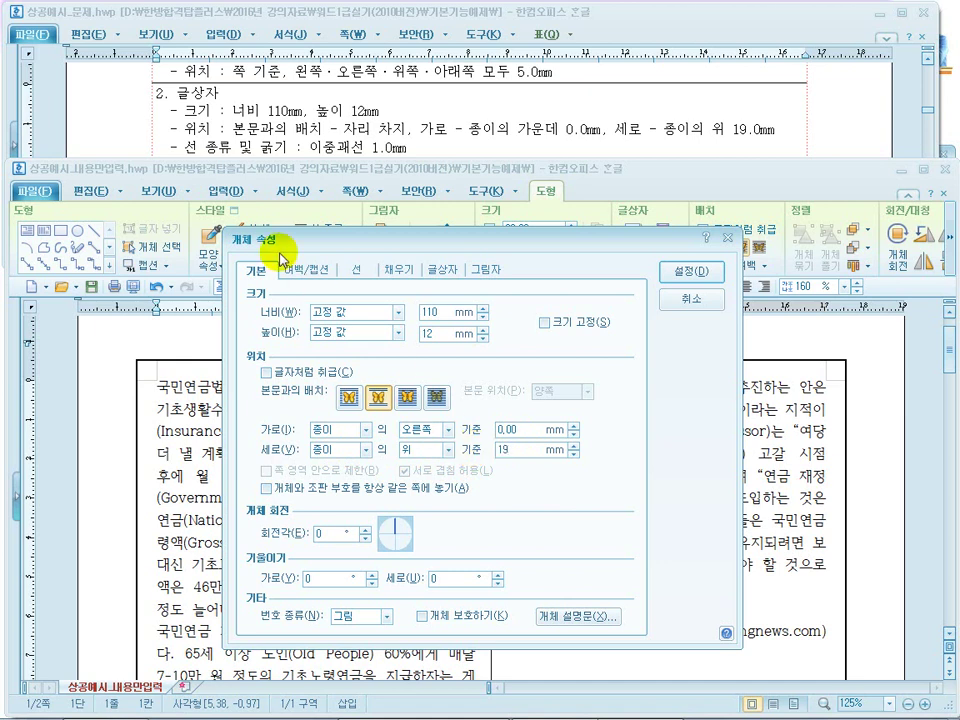
Give the text box a 1.00 mm double-line (이중괘선) outline with right-angle (직각) corners and apply the properties.
click(360, 269)
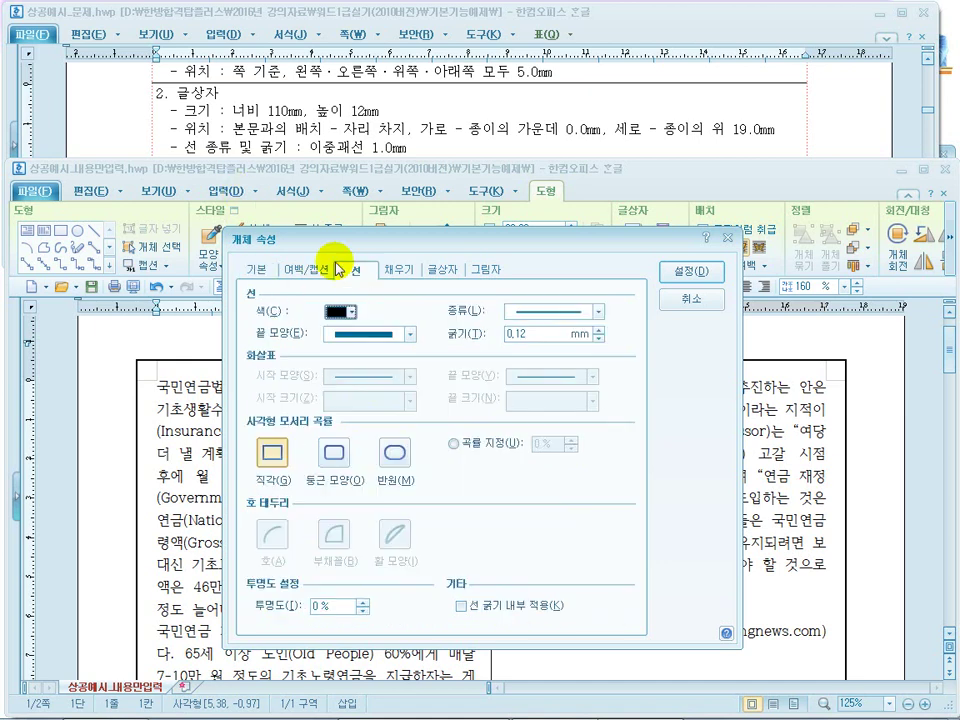
click(553, 311)
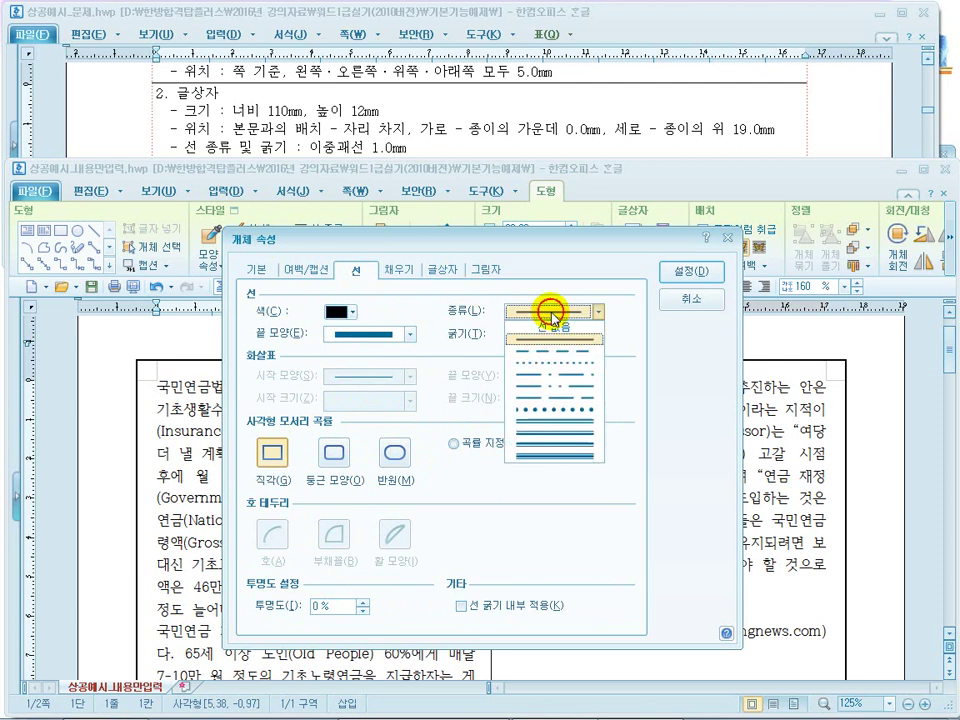
click(553, 422)
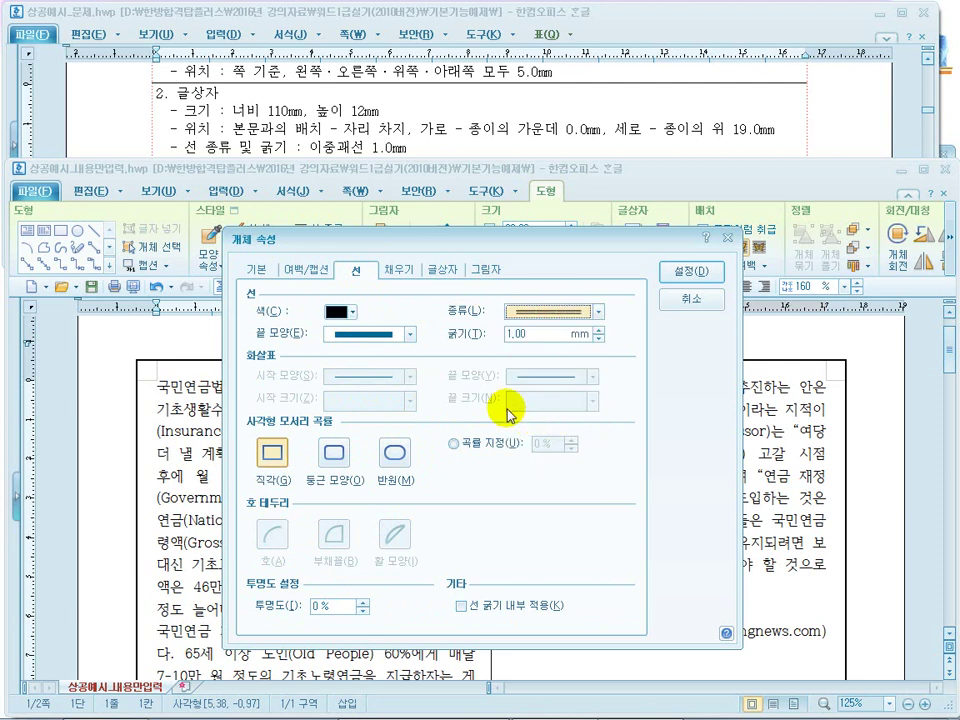
click(535, 334)
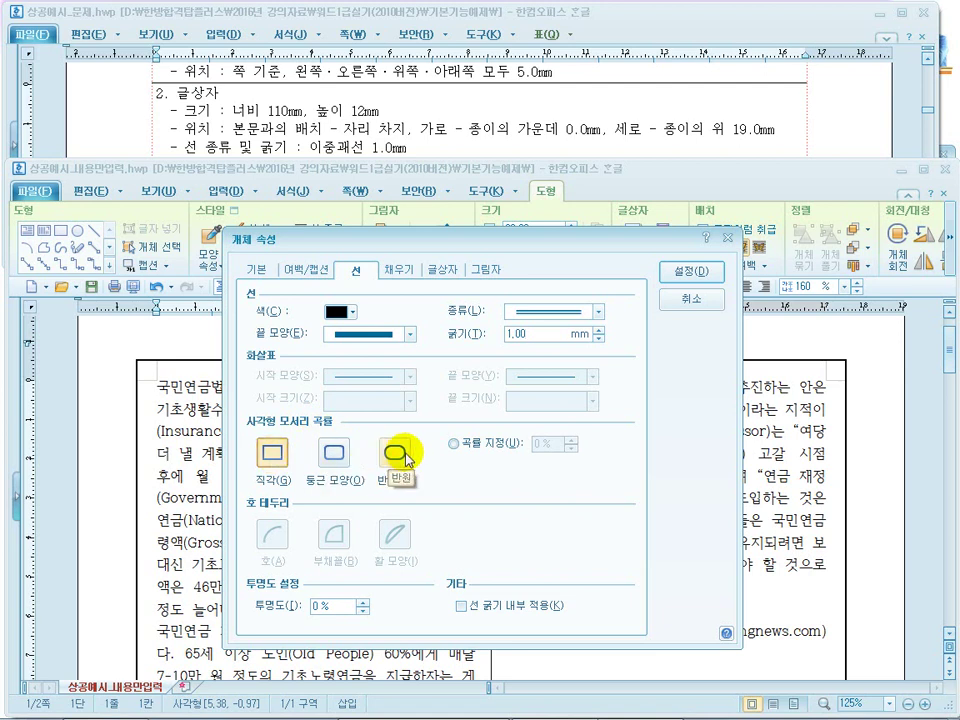
click(468, 449)
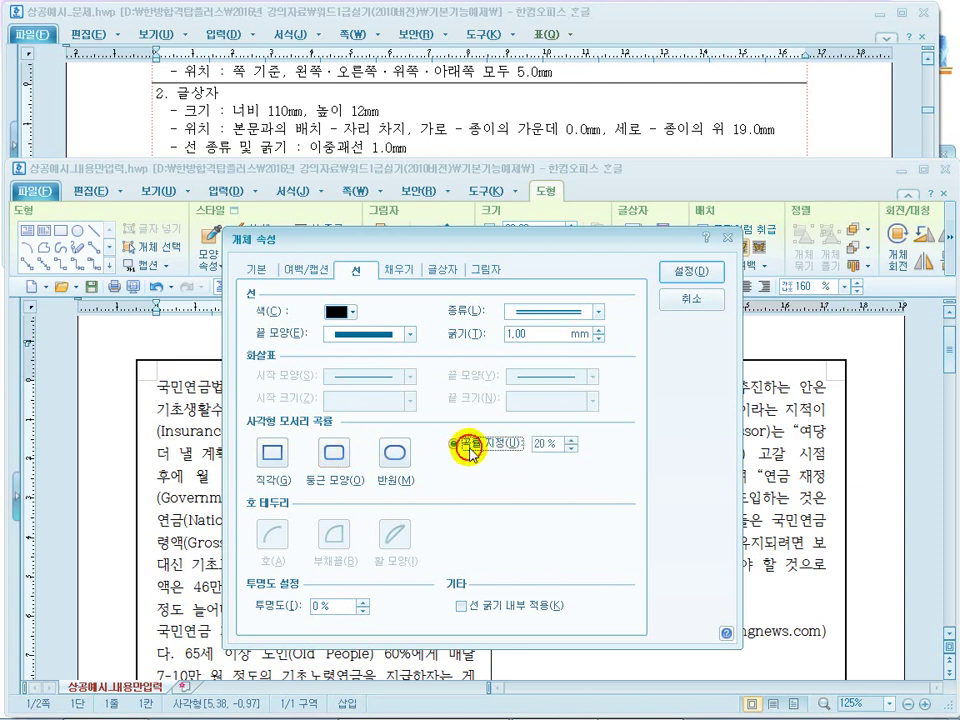
click(268, 455)
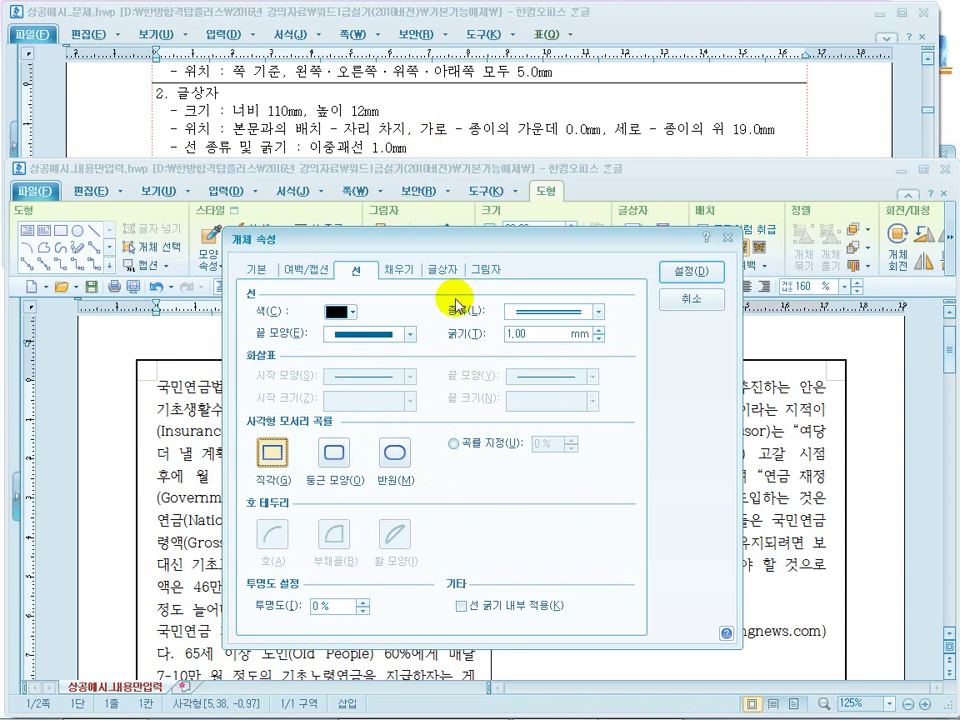
click(680, 272)
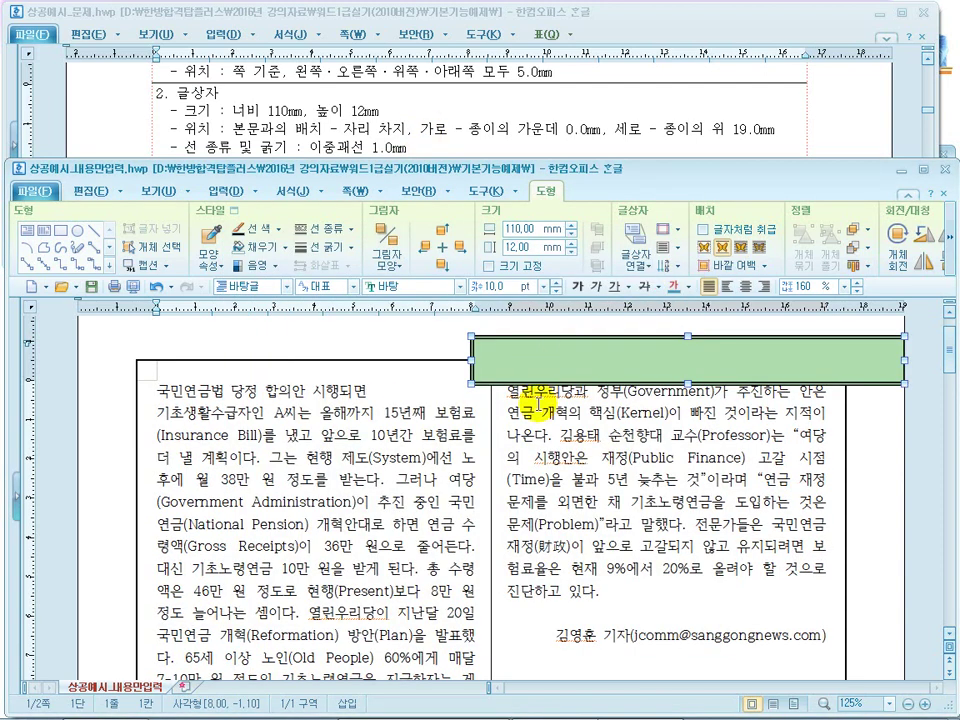
Check the 글상자 line and fill color instructions in 상공예시_문제.hwp.
click(425, 138)
drag(219, 165, 340, 165)
click(450, 164)
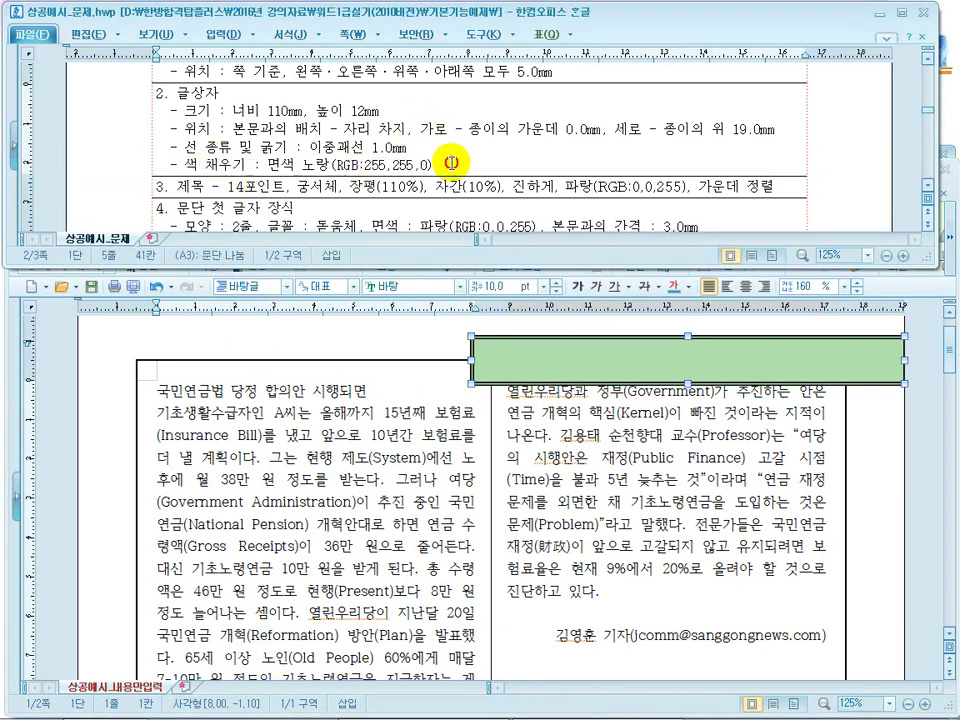
double_click(497, 337)
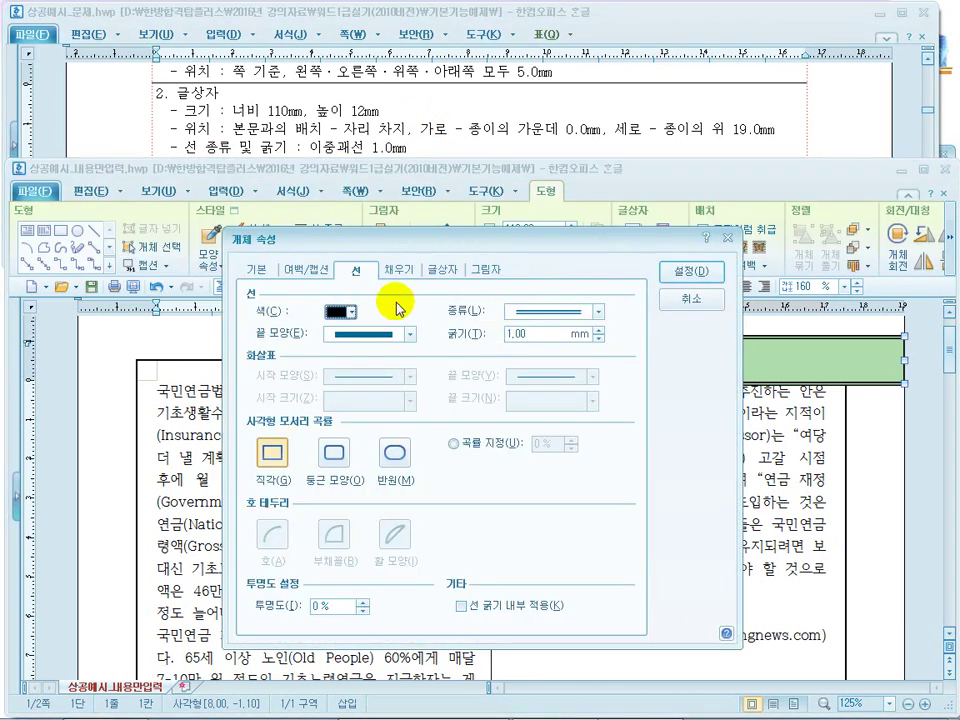
click(252, 274)
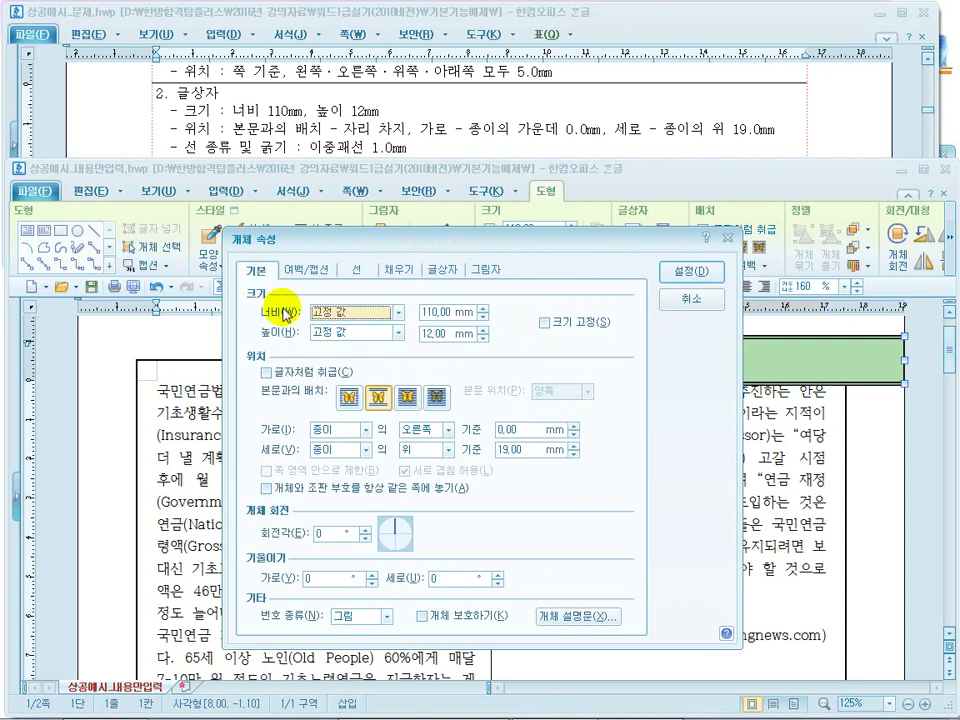
click(423, 426)
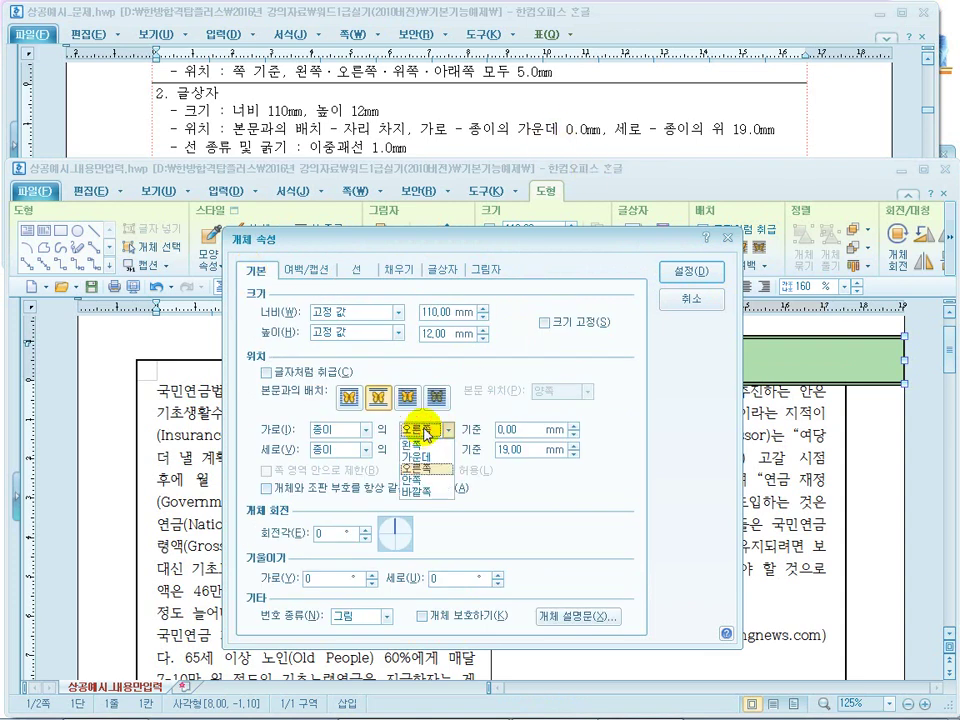
click(420, 455)
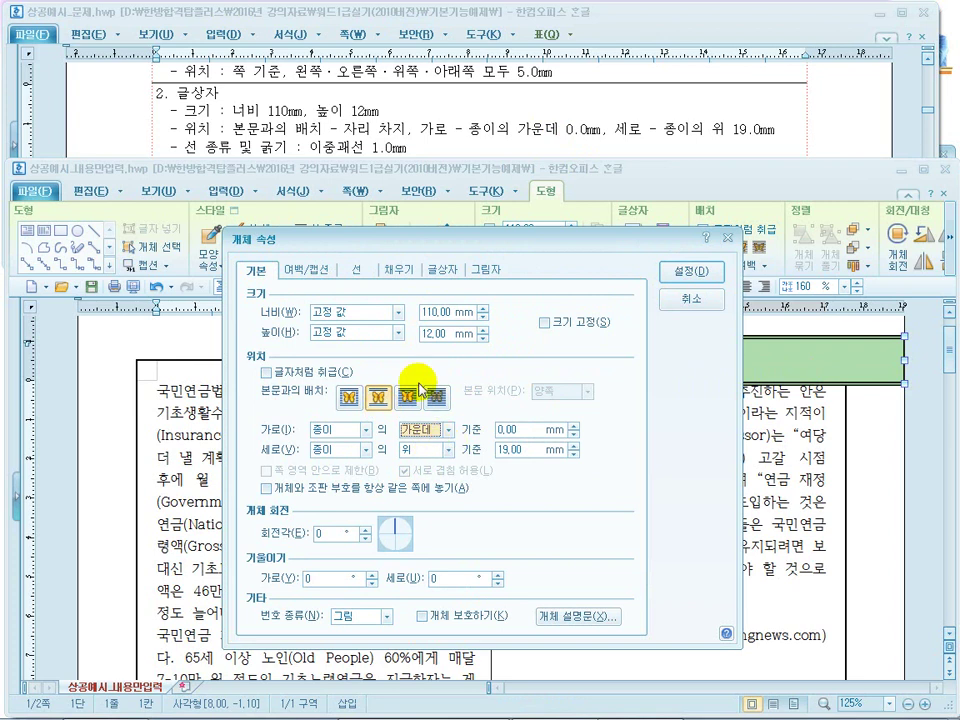
click(398, 269)
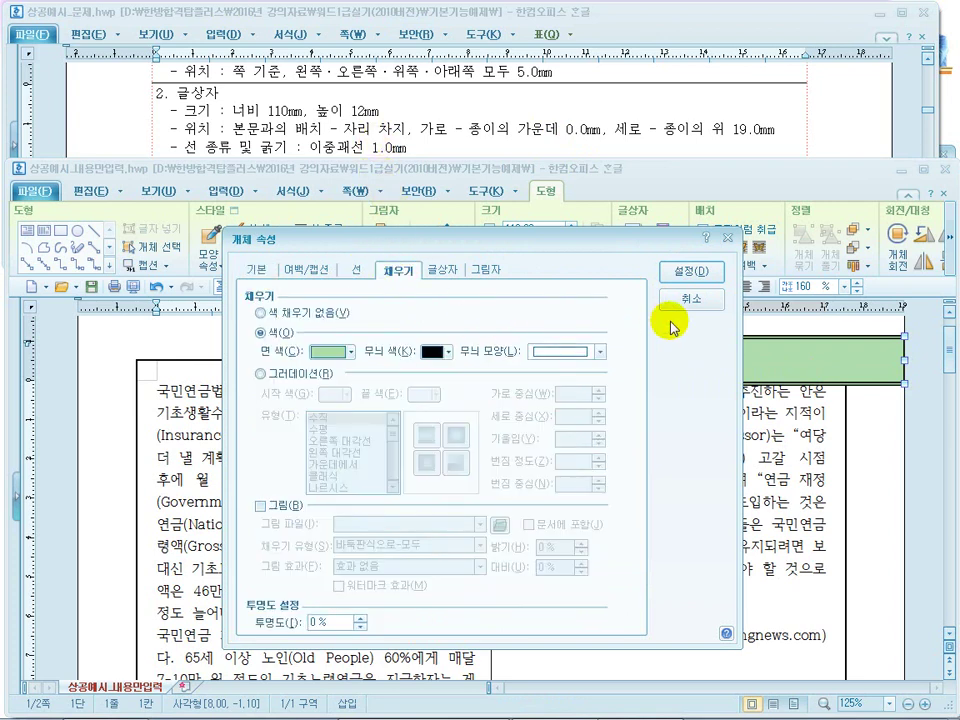
click(690, 272)
Read through the 글상자, 제목 and 문단 첫 글자 장식 instructions in 상공예시_문제.hwp.
click(378, 147)
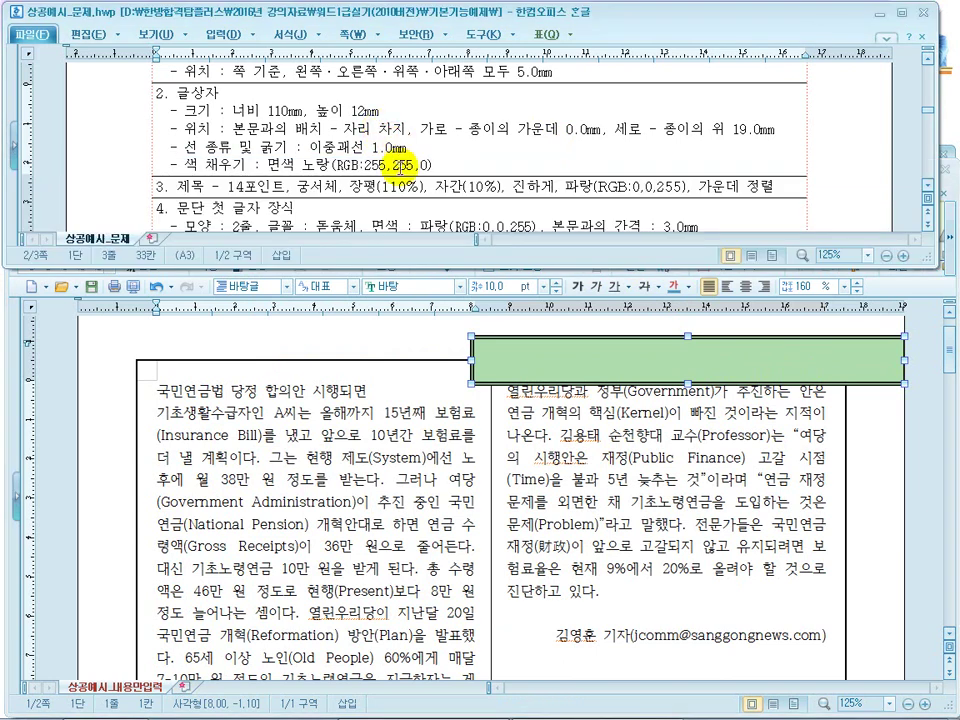
key(Down)
key(Down)
key(Down)
key(Down)
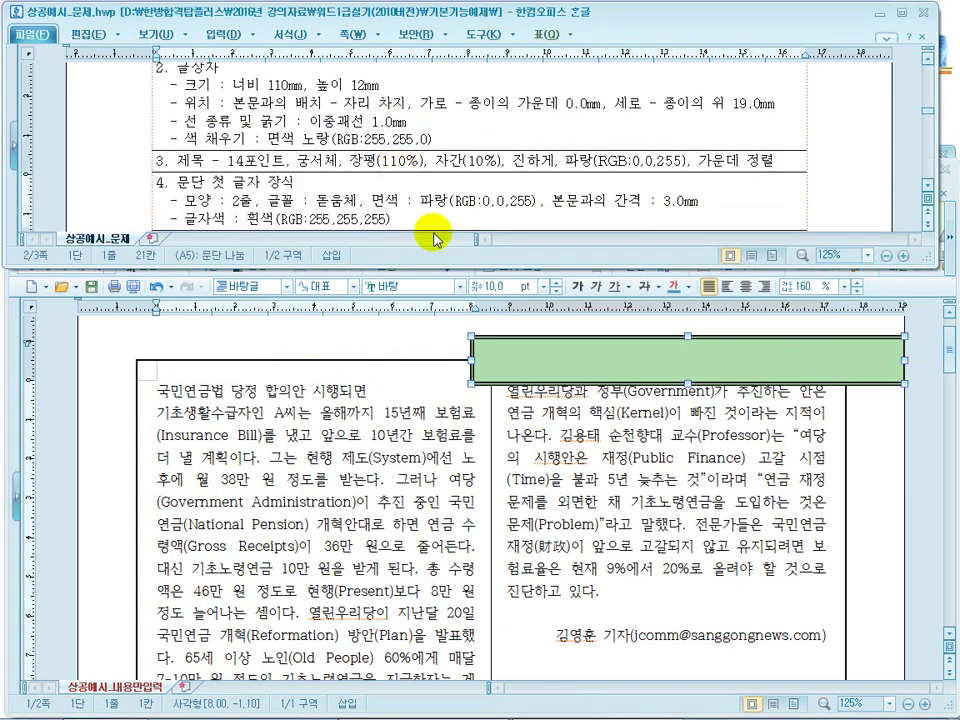
Return to the typed document and set the text box's horizontal position to 종이의 가운데 in 개체 속성.
click(522, 383)
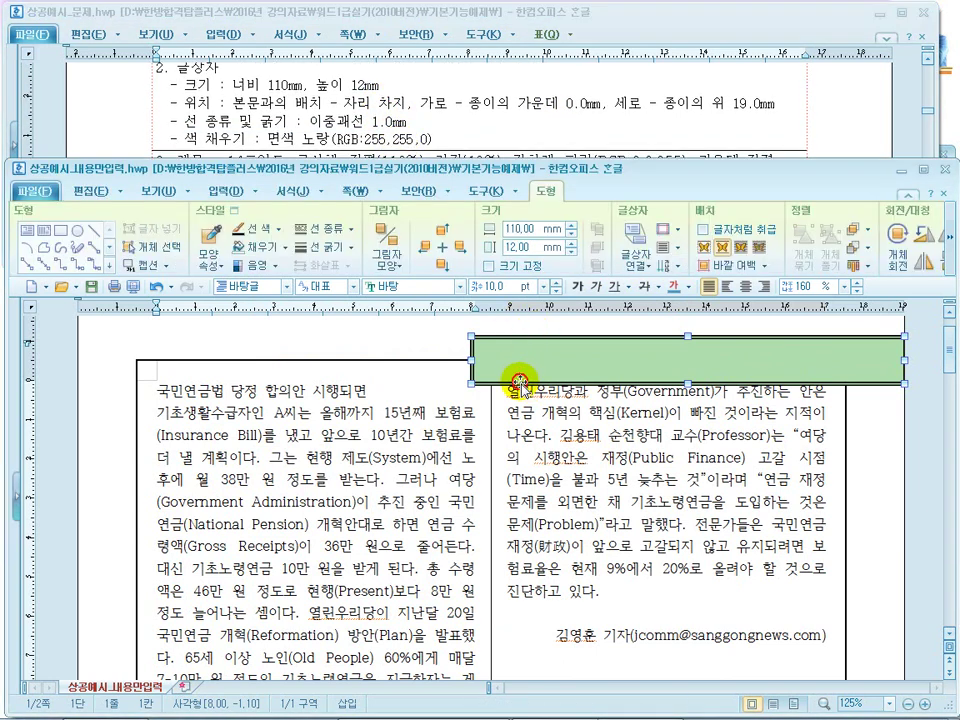
double_click(519, 383)
click(253, 270)
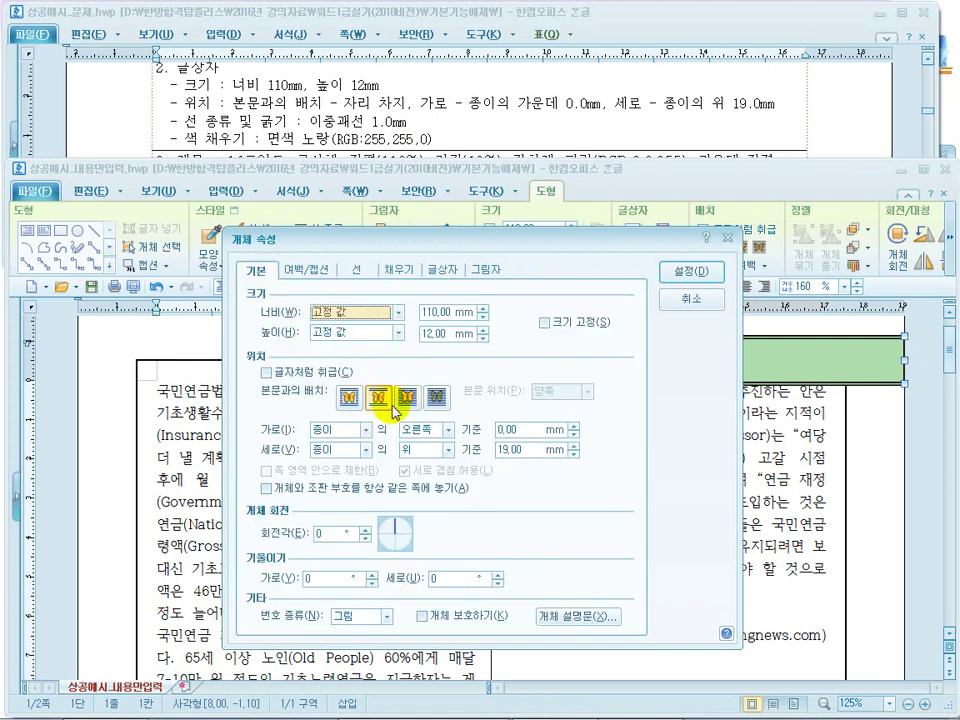
click(421, 430)
click(424, 459)
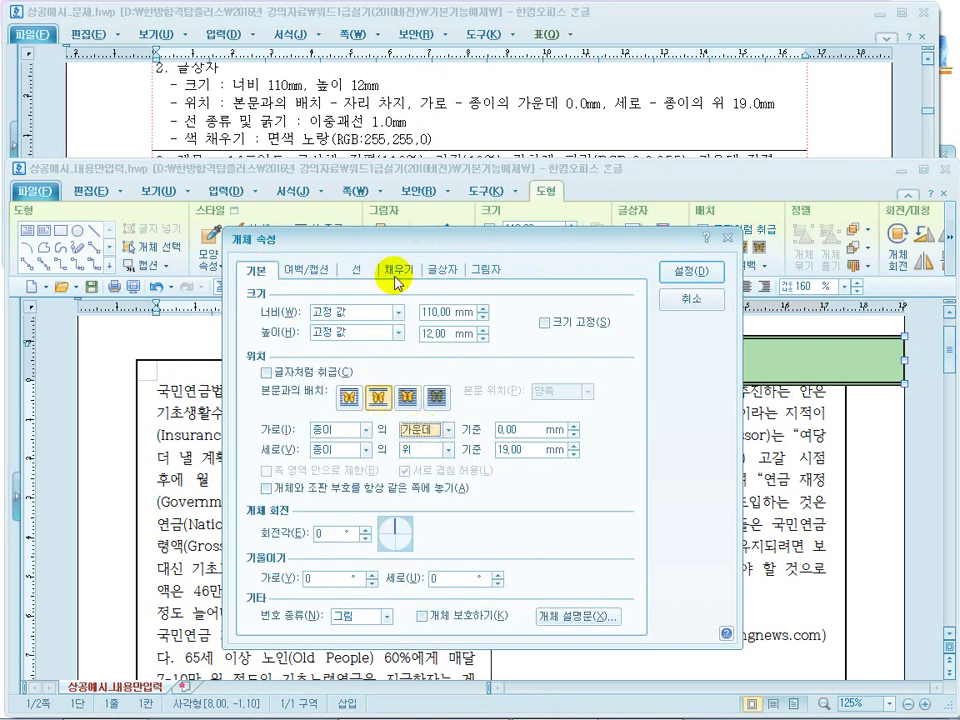
Open the text box's 채우기 settings and switch the 면 색 palette to the 기본 color theme.
click(387, 270)
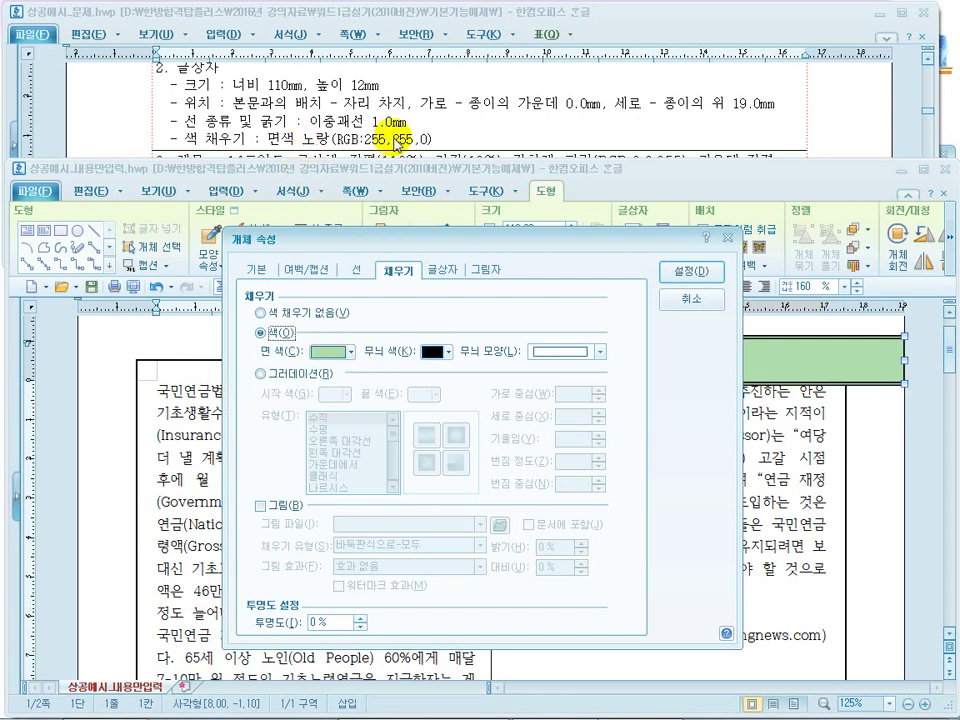
click(351, 352)
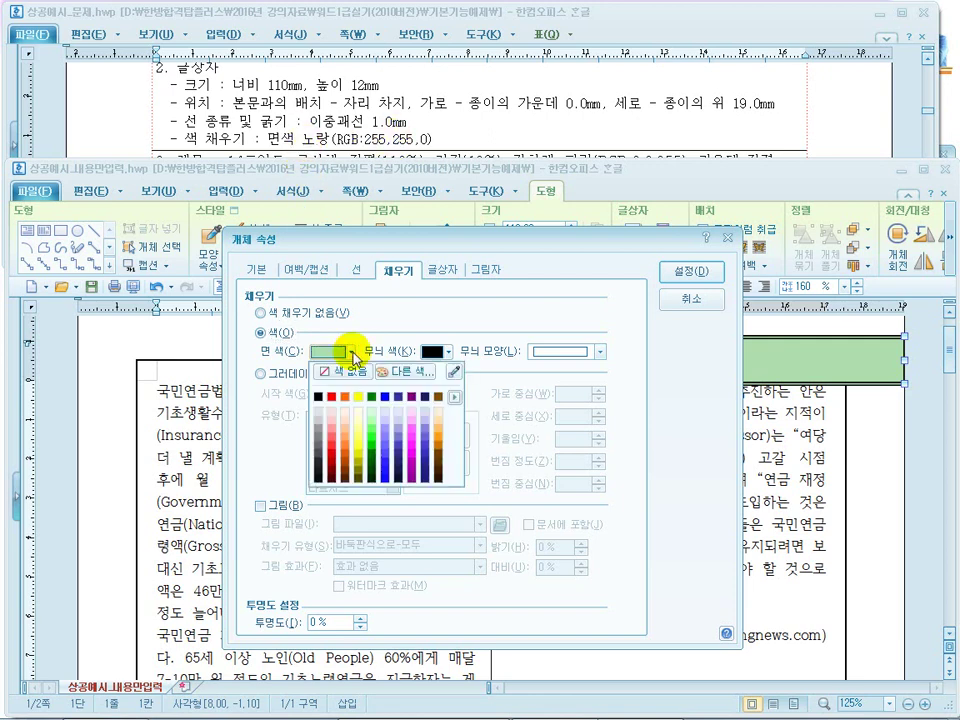
click(455, 397)
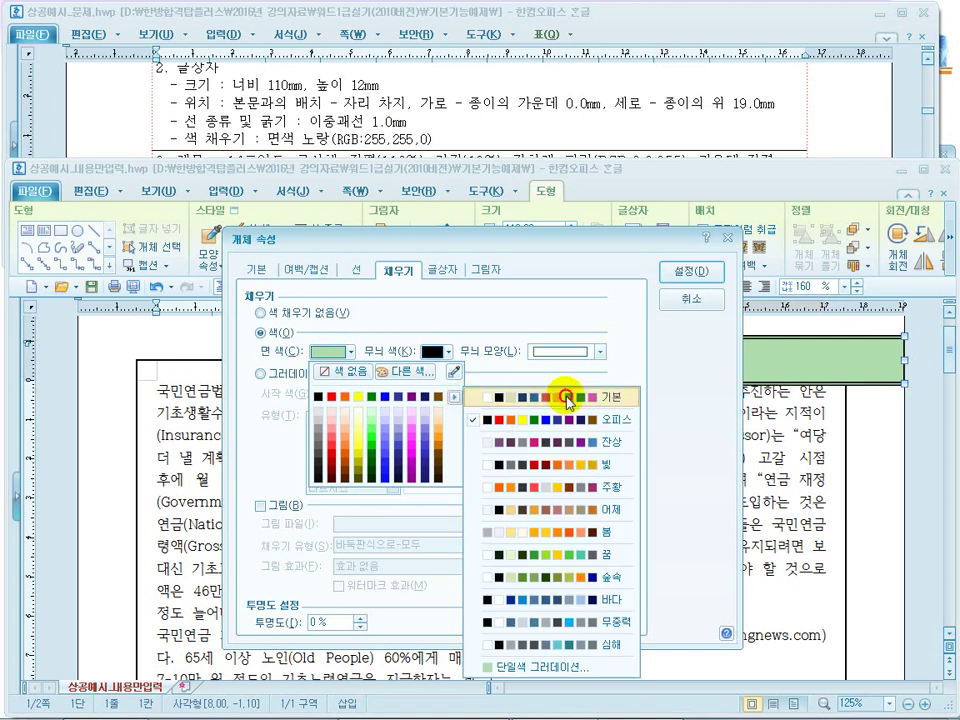
click(548, 397)
click(456, 398)
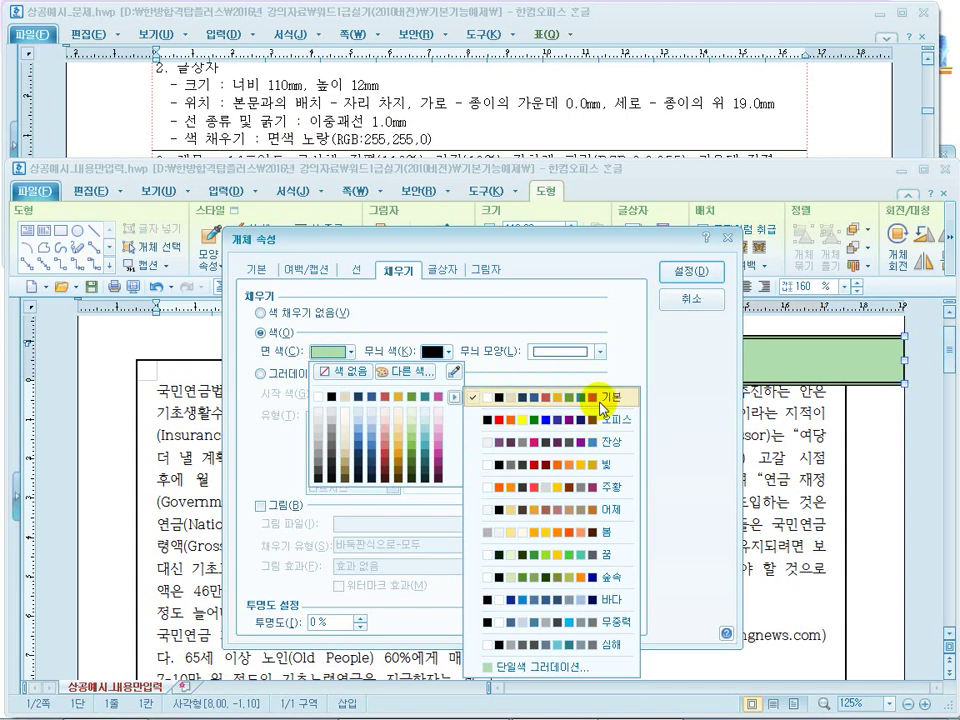
click(603, 409)
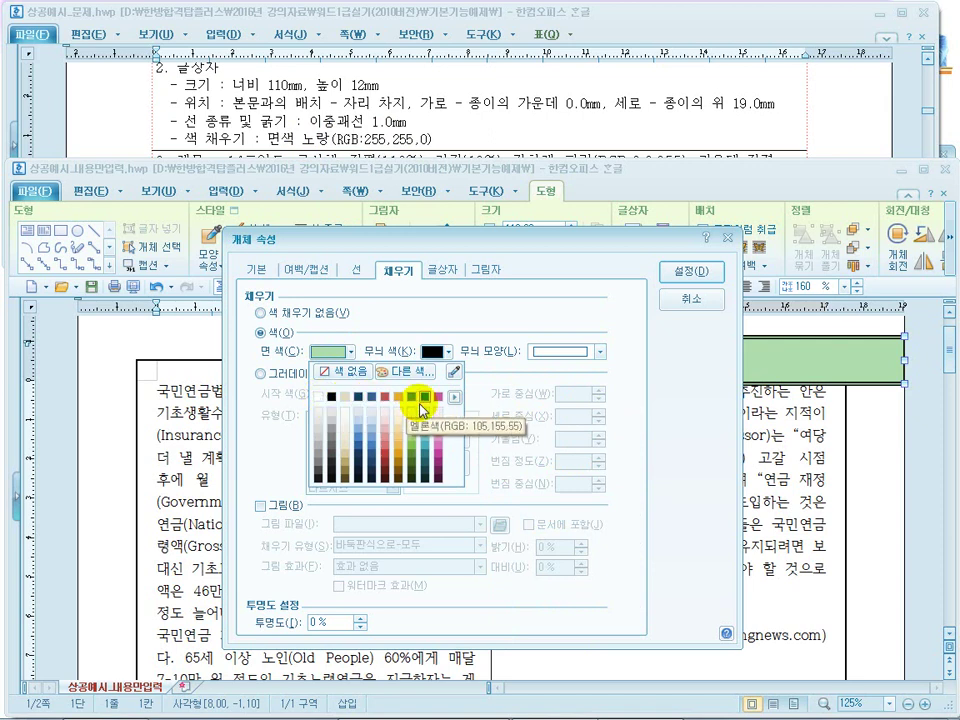
Switch the 면 색 palette to the 오피스 theme and back to 기본 to compare their colors.
click(455, 396)
click(455, 396)
click(455, 397)
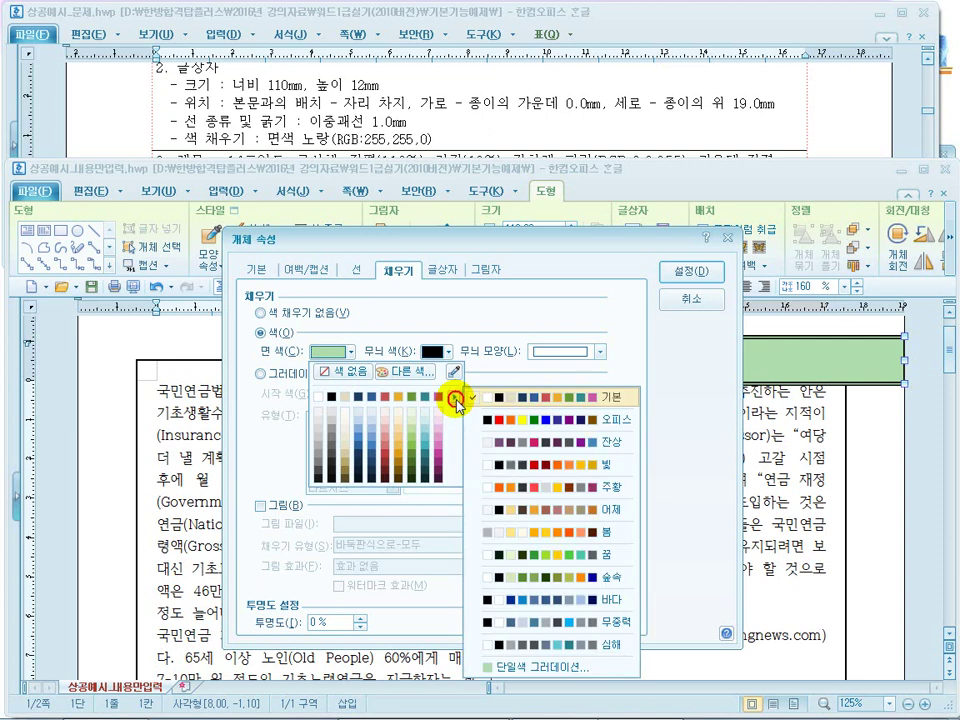
click(566, 419)
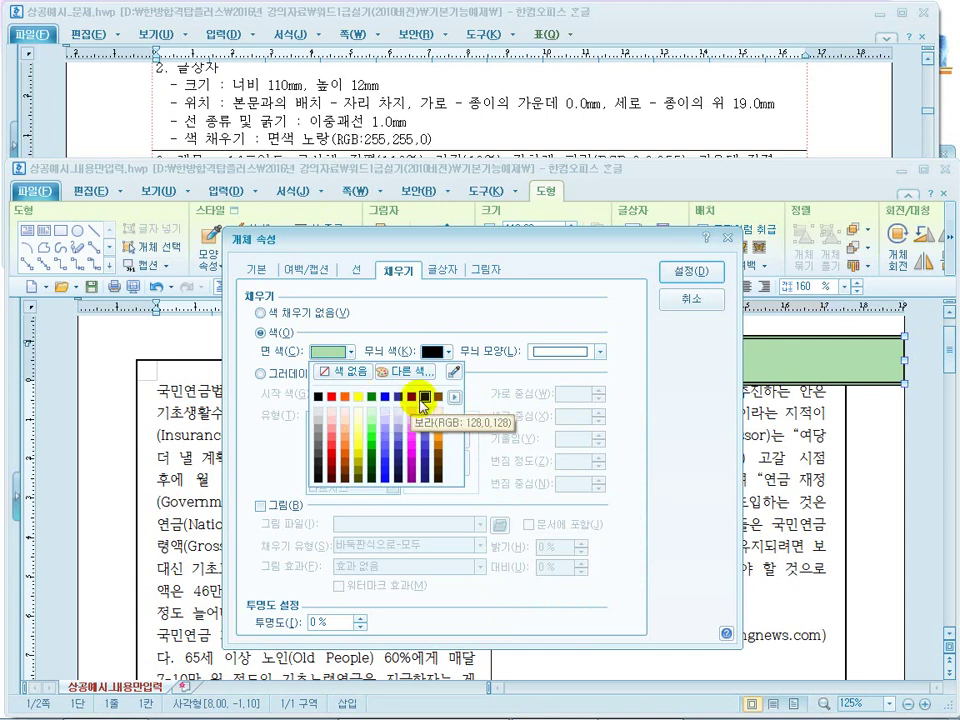
click(456, 398)
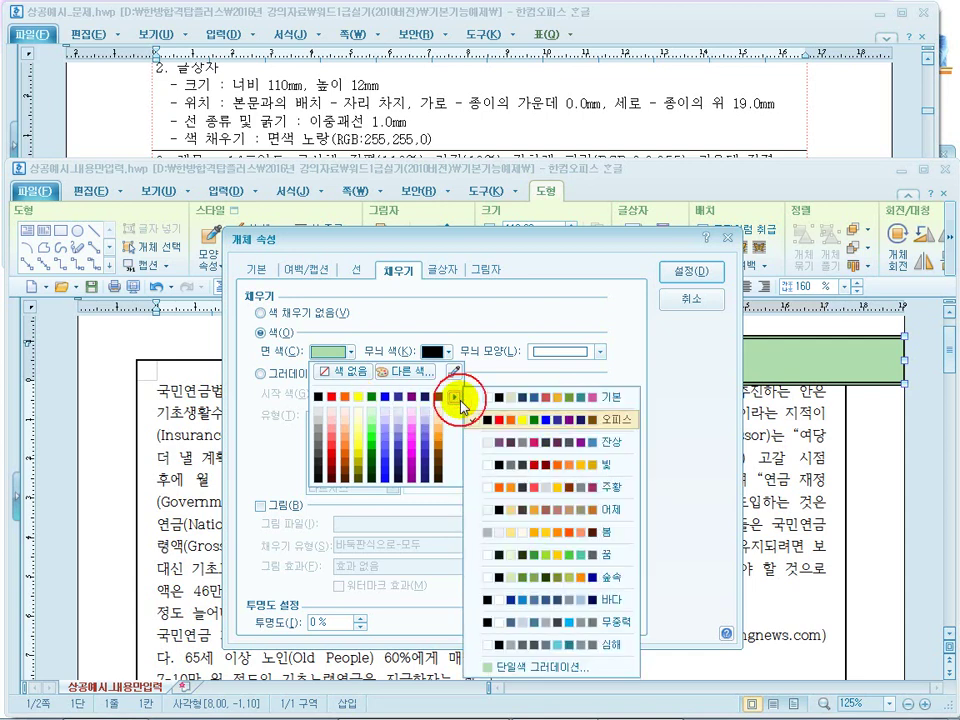
click(540, 428)
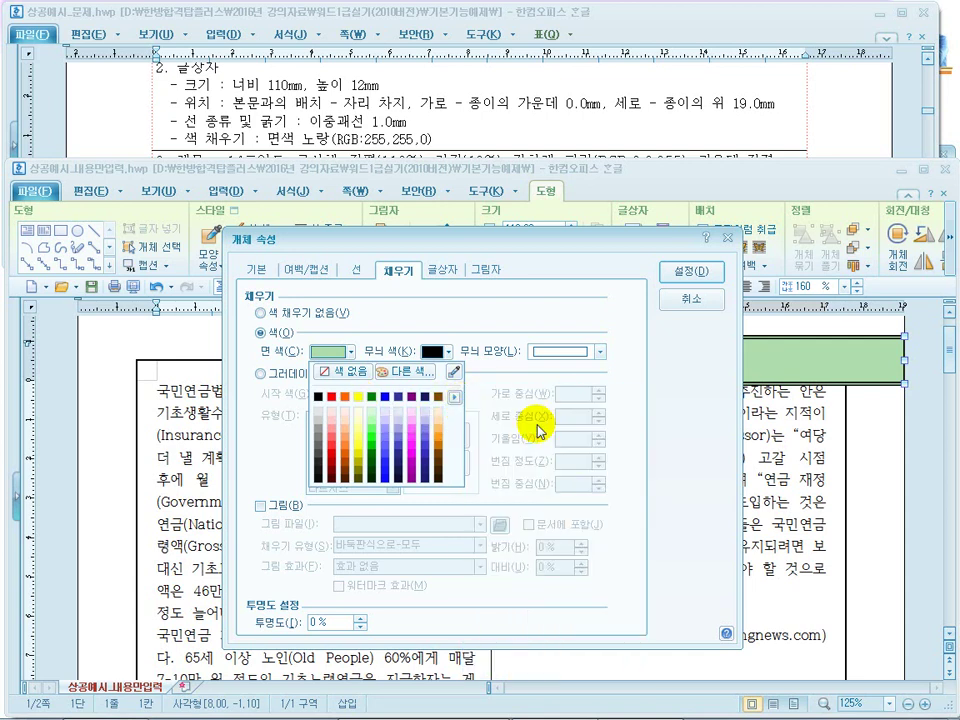
click(455, 397)
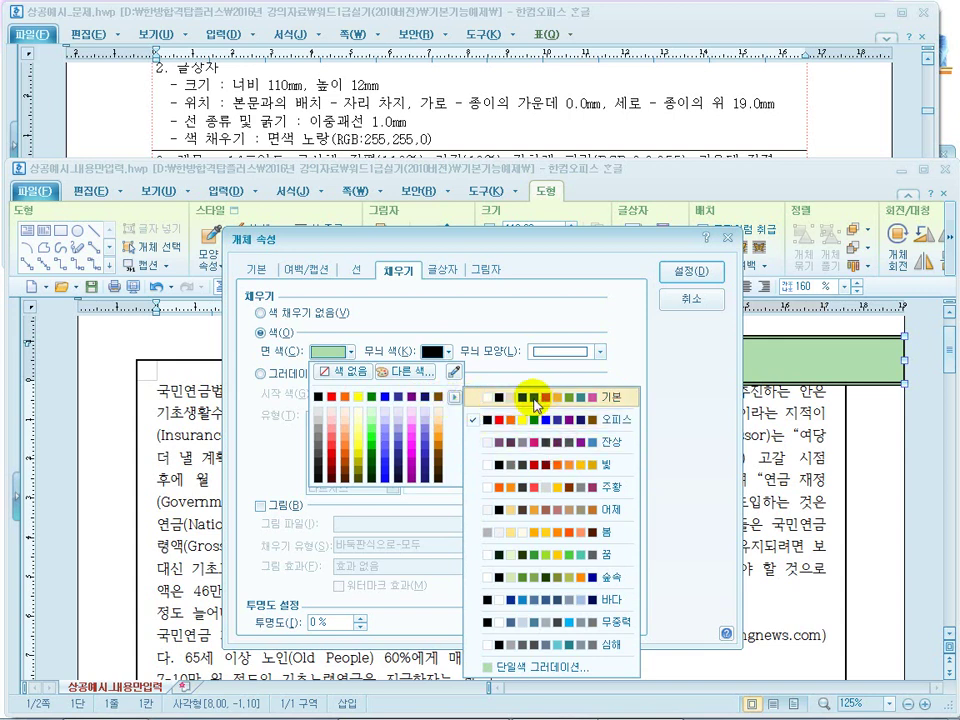
click(612, 397)
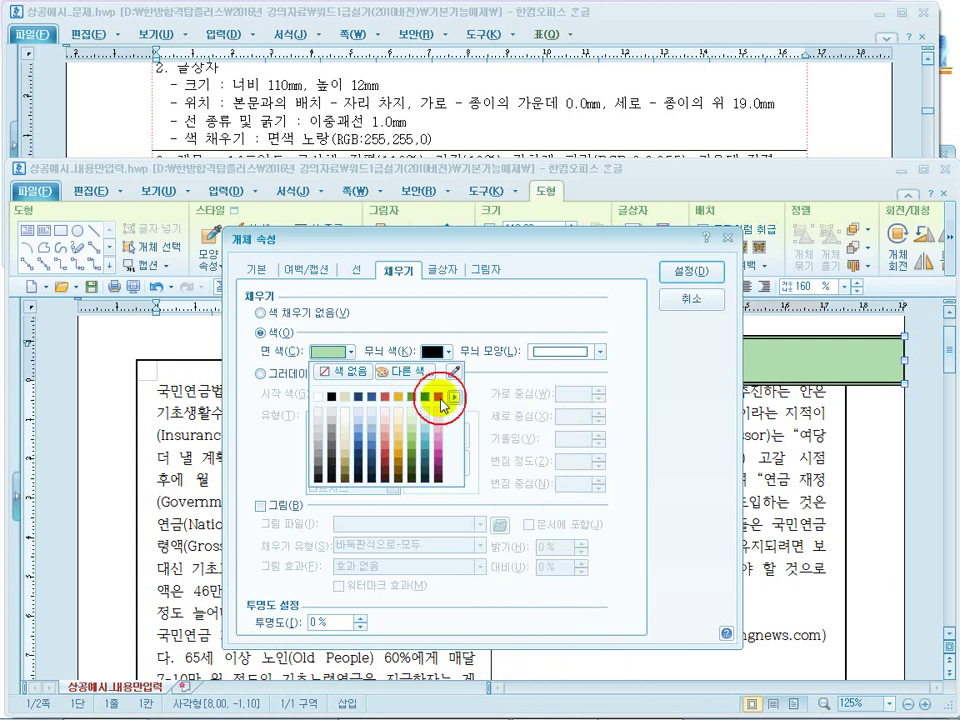
Set the text box's 면 색 to a custom yellow with RGB 255, 255, 0.
click(394, 374)
click(625, 368)
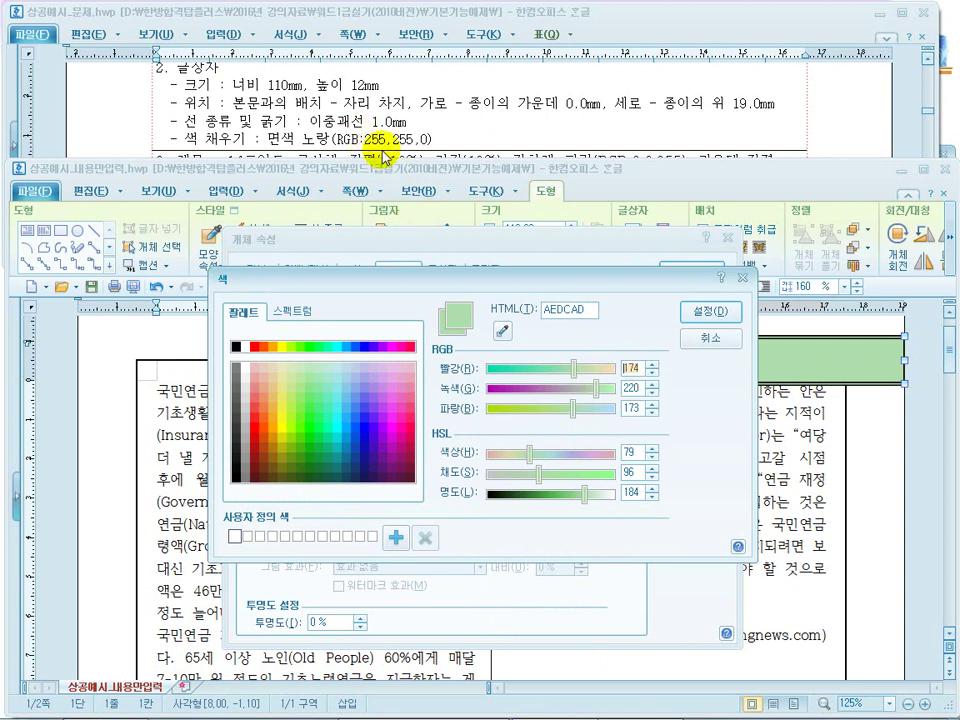
key(Delete)
key(Delete)
key(Delete)
text(255)
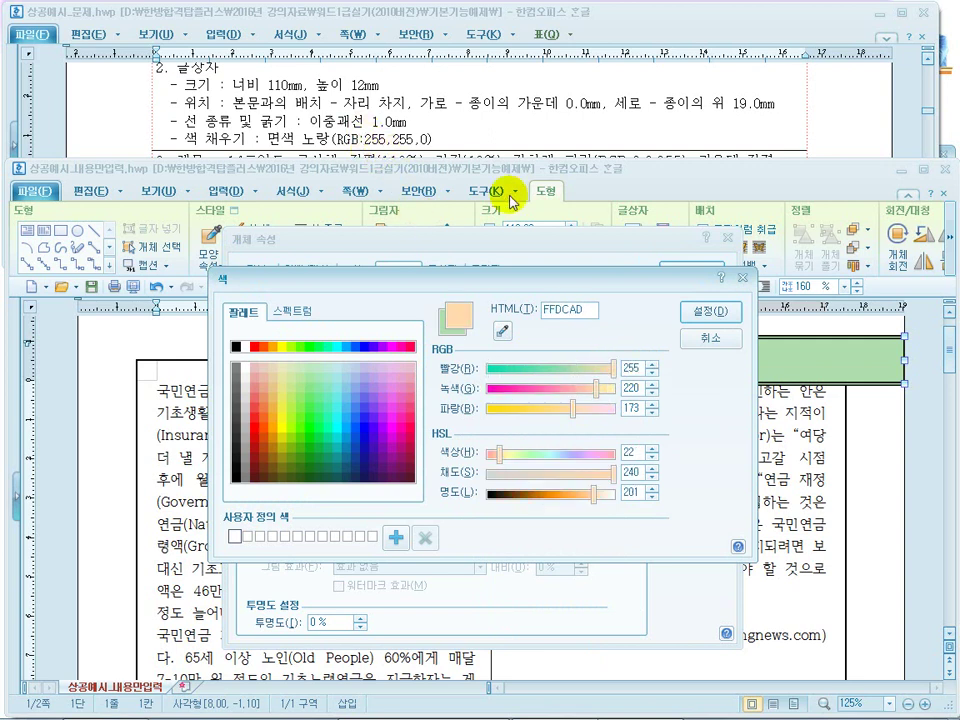
key(Delete)
key(Delete)
key(Delete)
text(255)
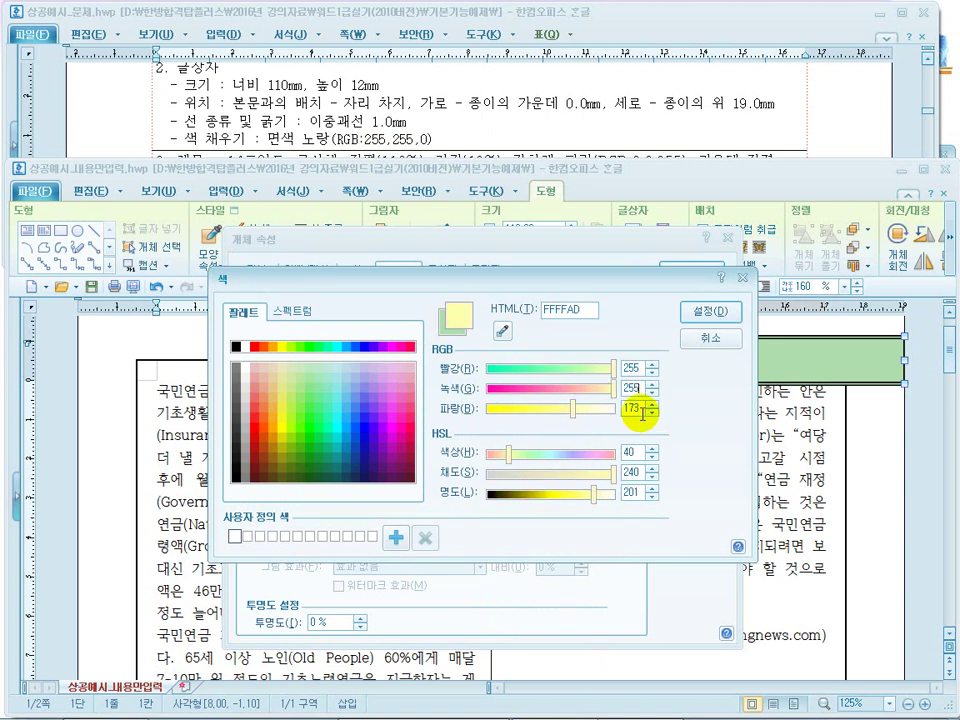
key(Delete)
key(Delete)
key(Delete)
text(0)
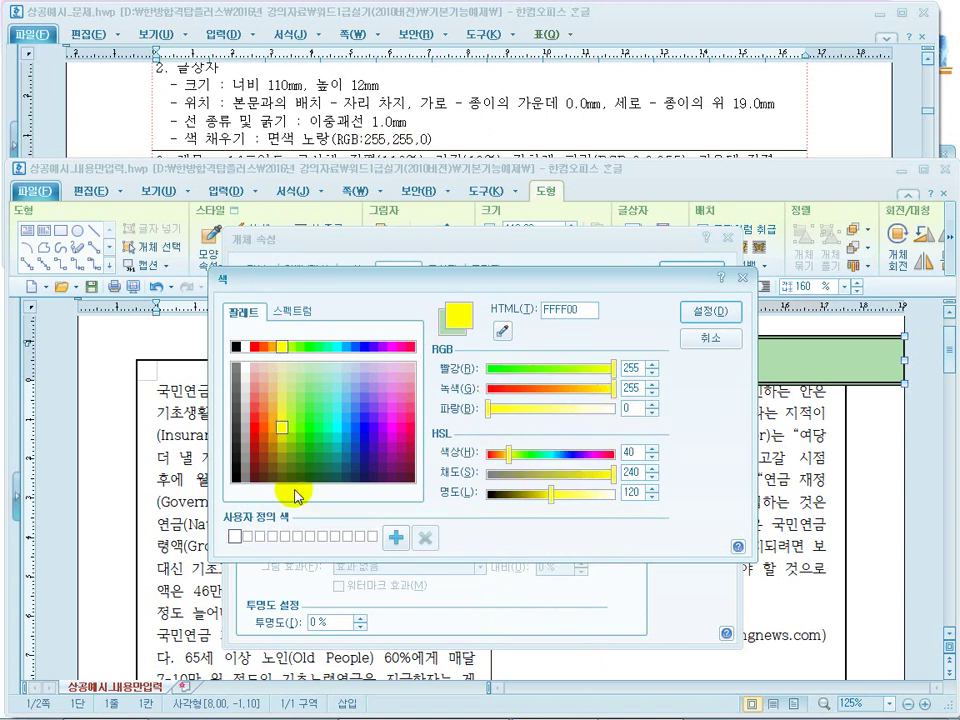
click(737, 322)
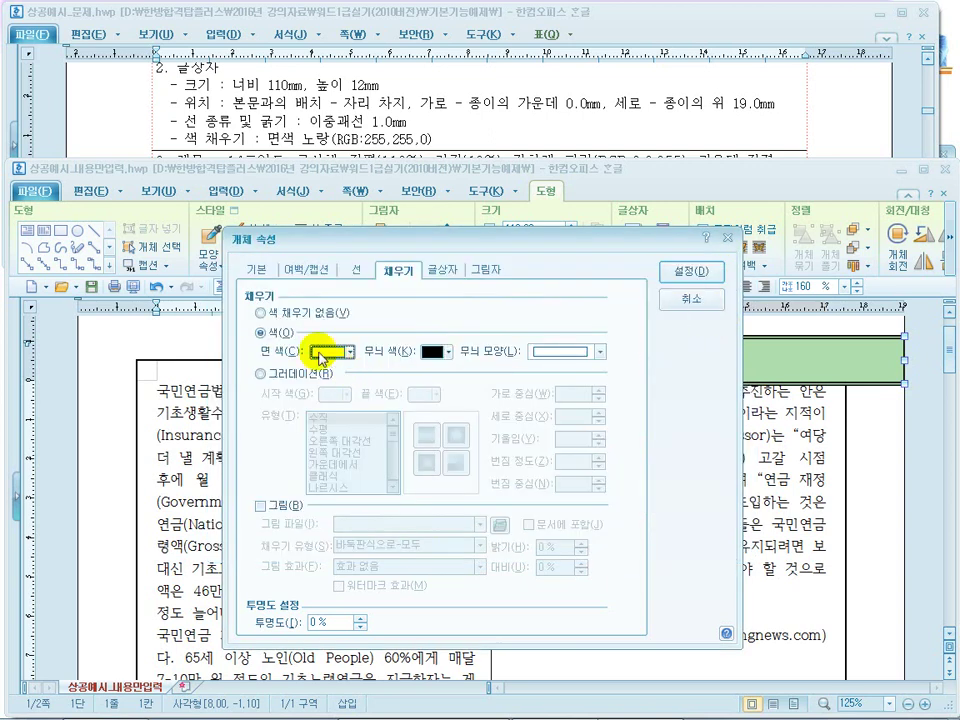
Switch the text box's 면 색 palette to the 오피스 theme and choose yellow from it.
click(351, 351)
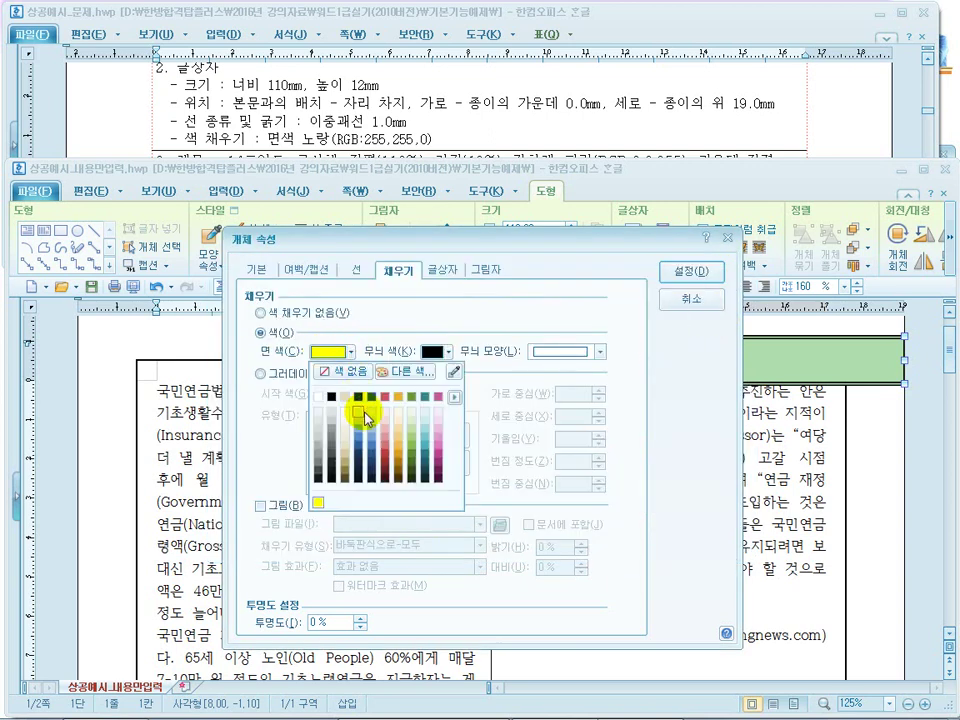
click(452, 397)
click(533, 430)
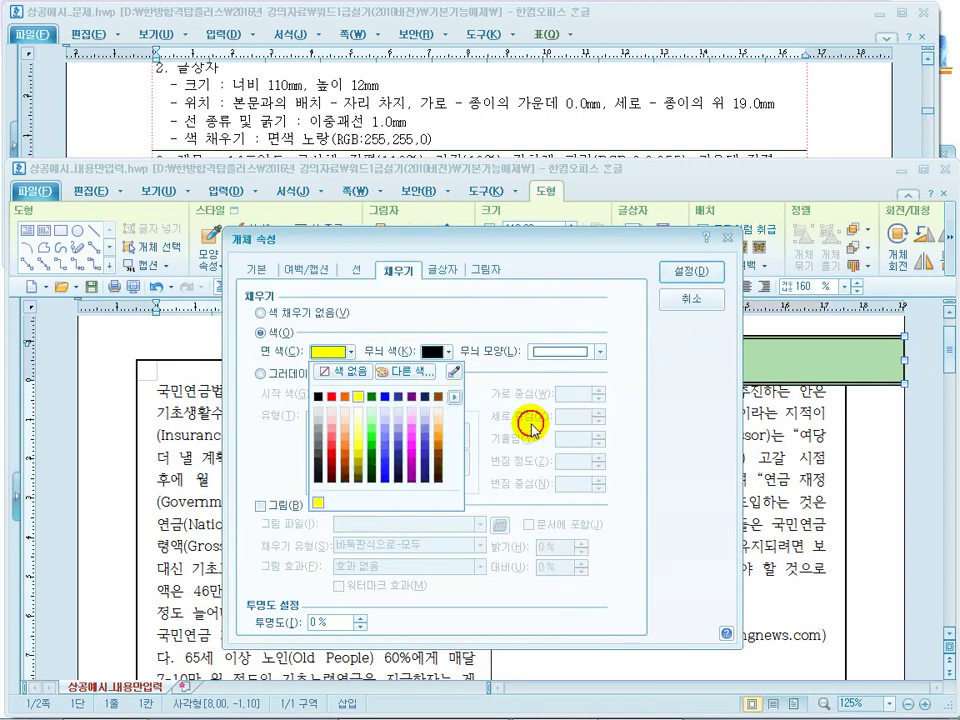
click(359, 398)
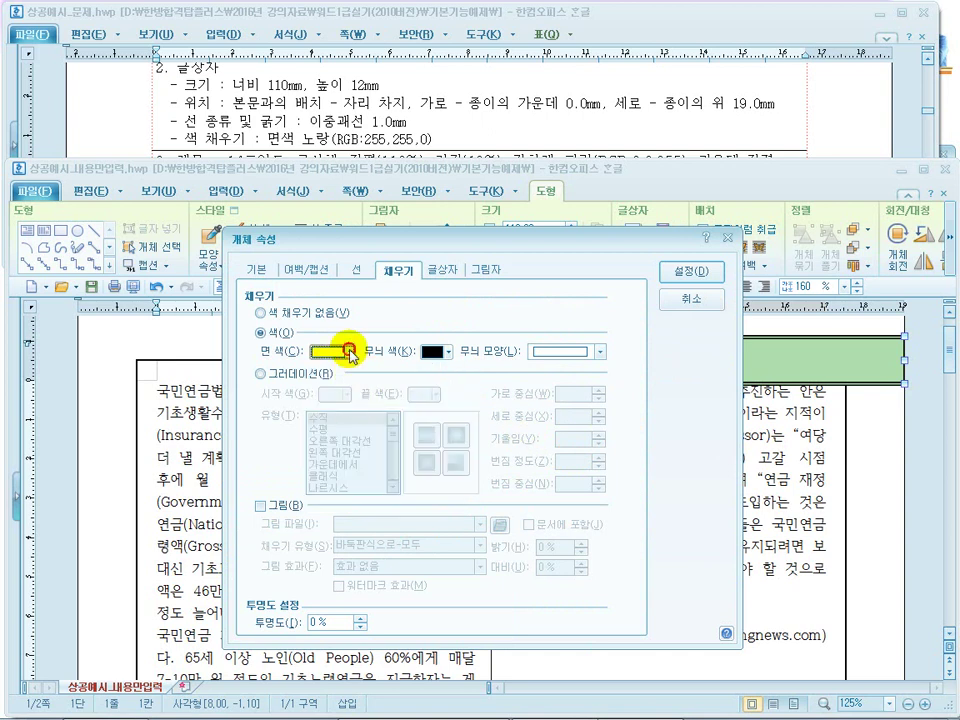
Check the yellow's RGB values under 다른 색 and apply the fill to the text box.
click(352, 351)
click(429, 380)
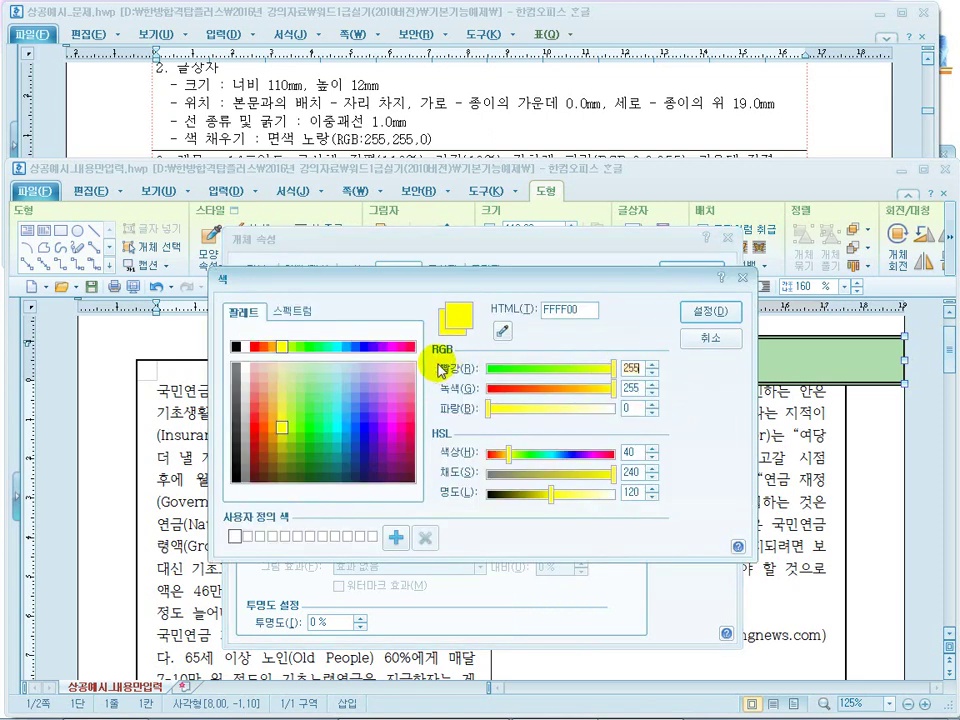
click(708, 311)
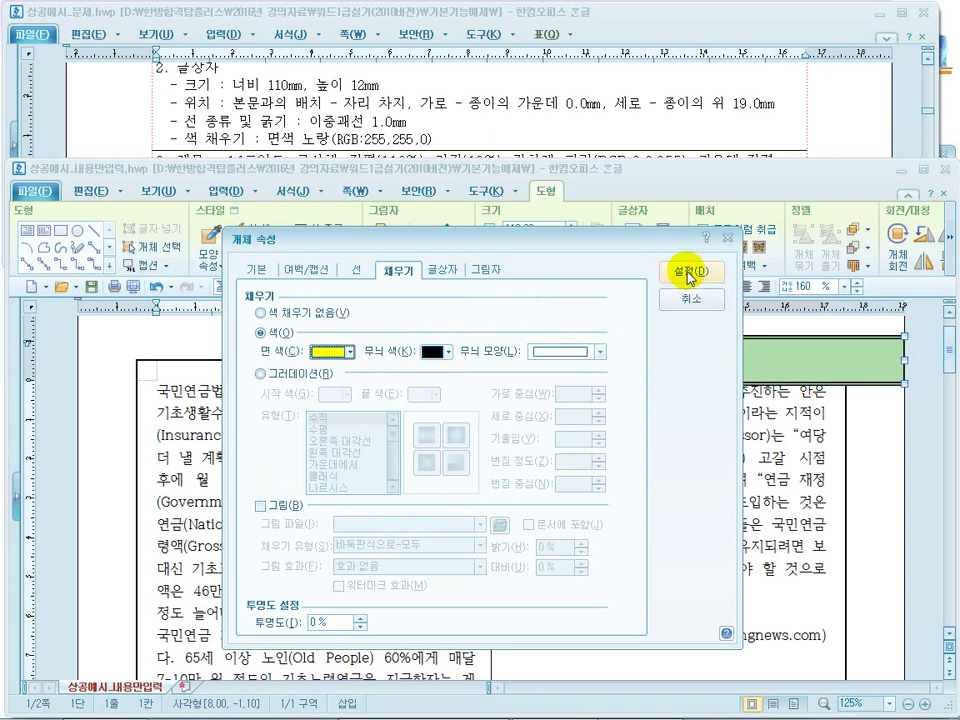
click(688, 272)
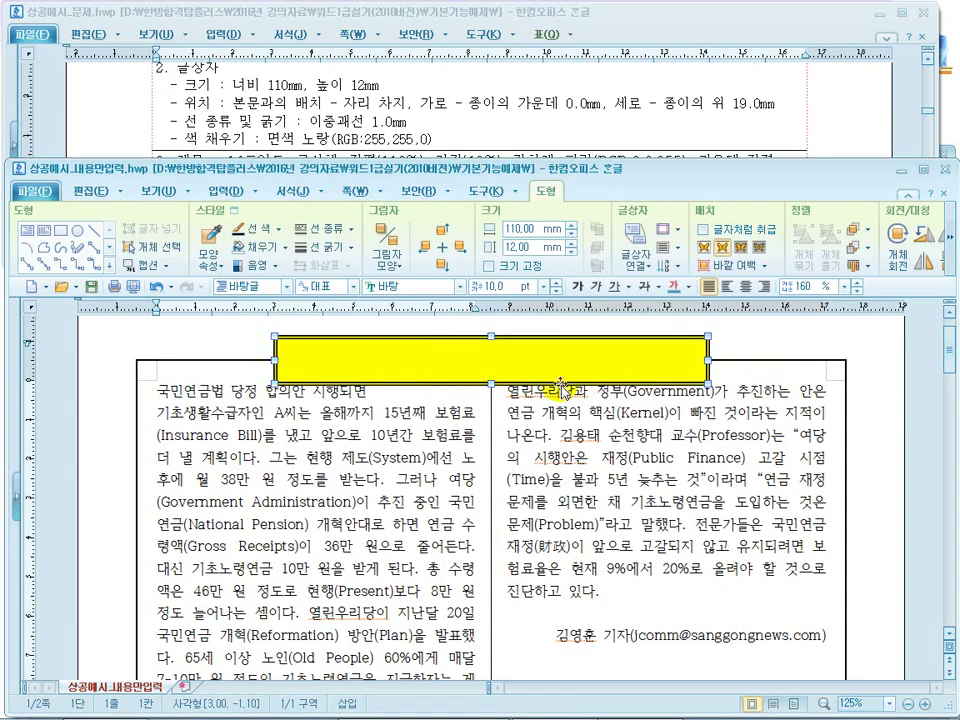
Review item 3 in 상공예시_문제.hwp and move the title "국민연금법 당정 합의안 시행되면" from the body's first line into the yellow text box.
click(378, 110)
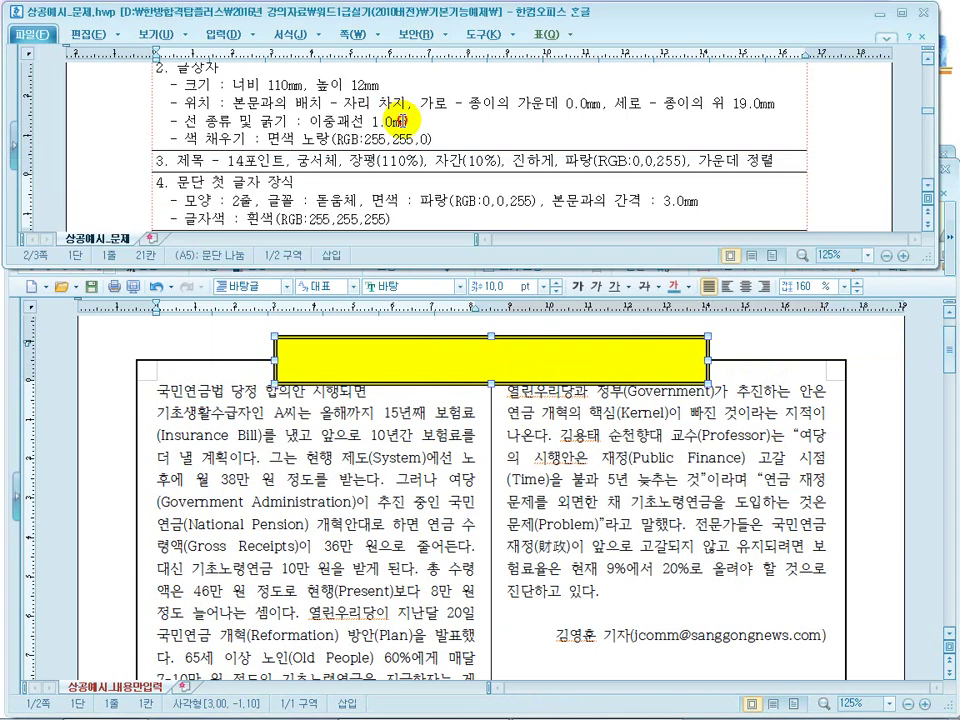
click(258, 160)
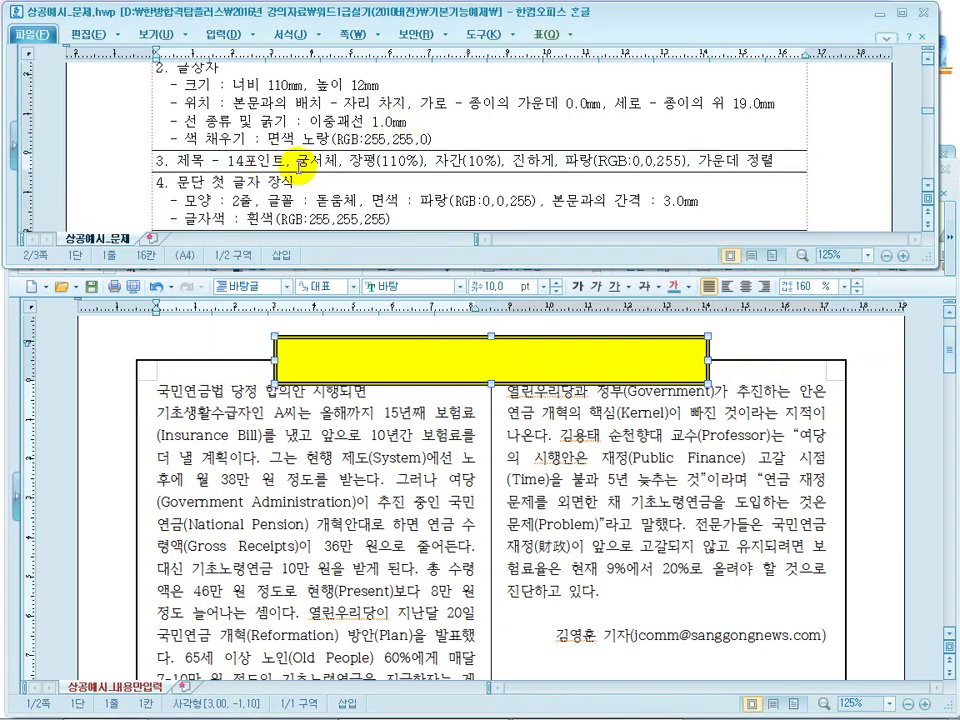
scroll(298, 165, down, 3)
click(274, 388)
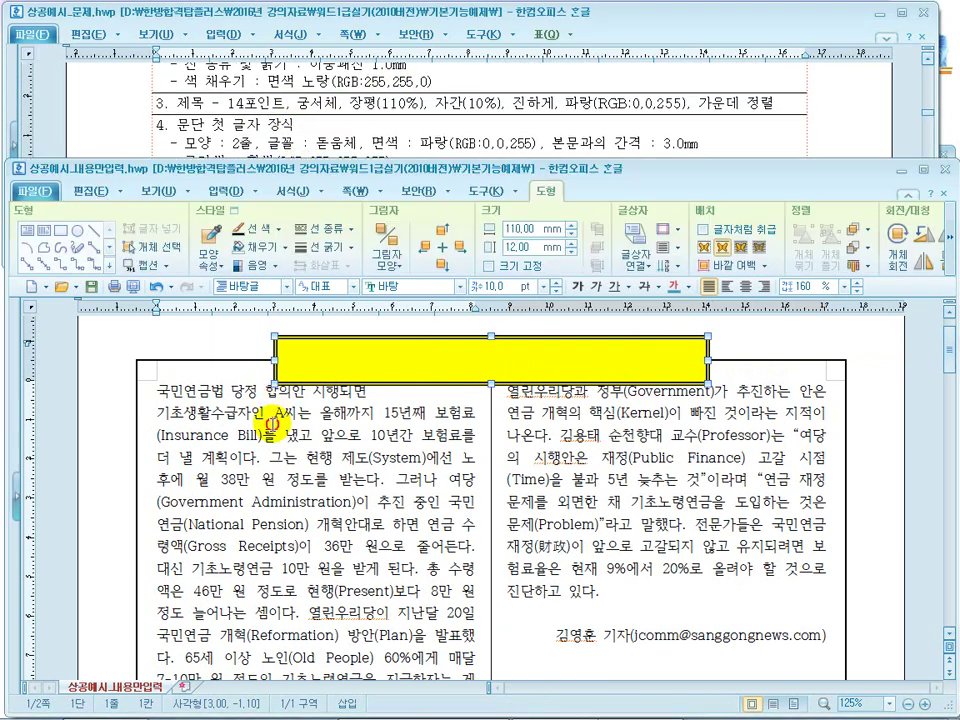
click(356, 391)
drag(358, 392, 160, 385)
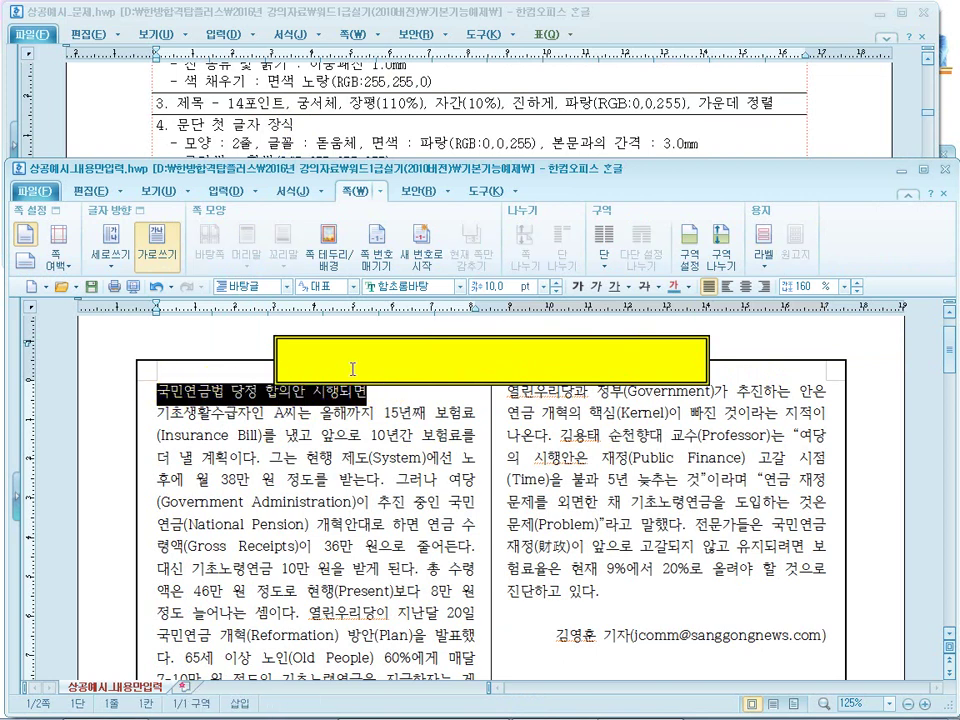
drag(258, 397, 317, 366)
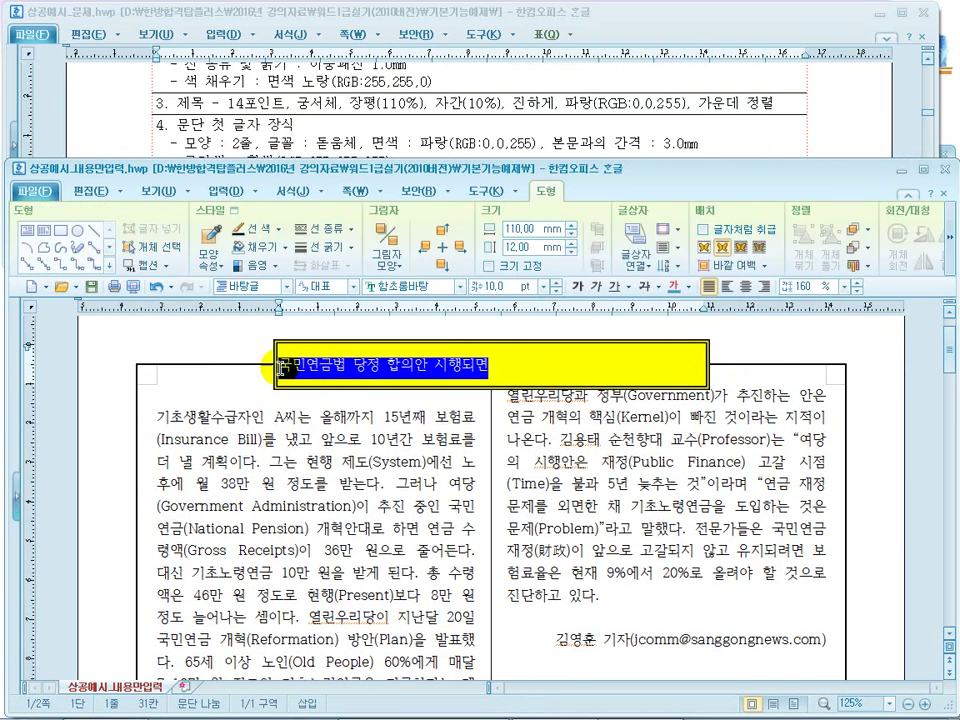
click(180, 399)
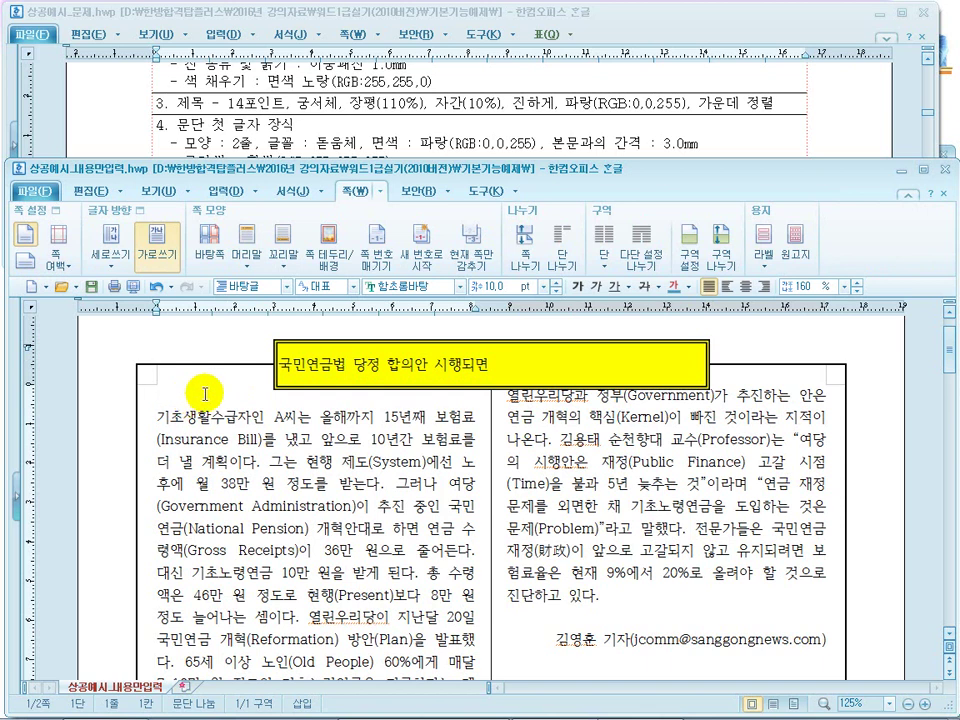
Select the title in the text box and set its 기준 크기 to 14 pt in 글자 모양.
drag(488, 366, 278, 364)
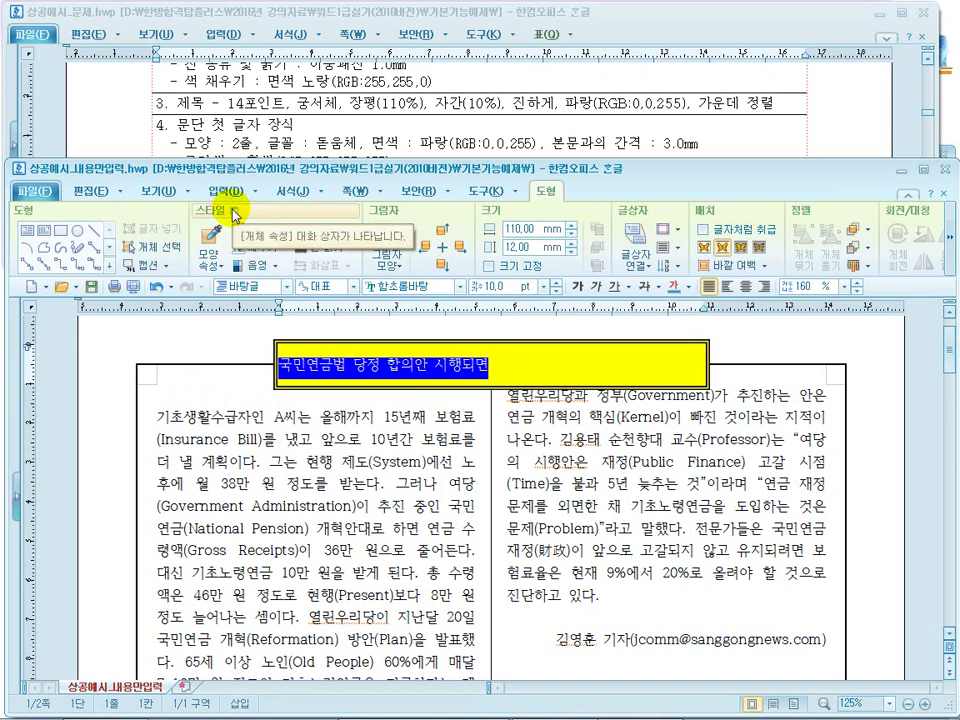
key(alt+l)
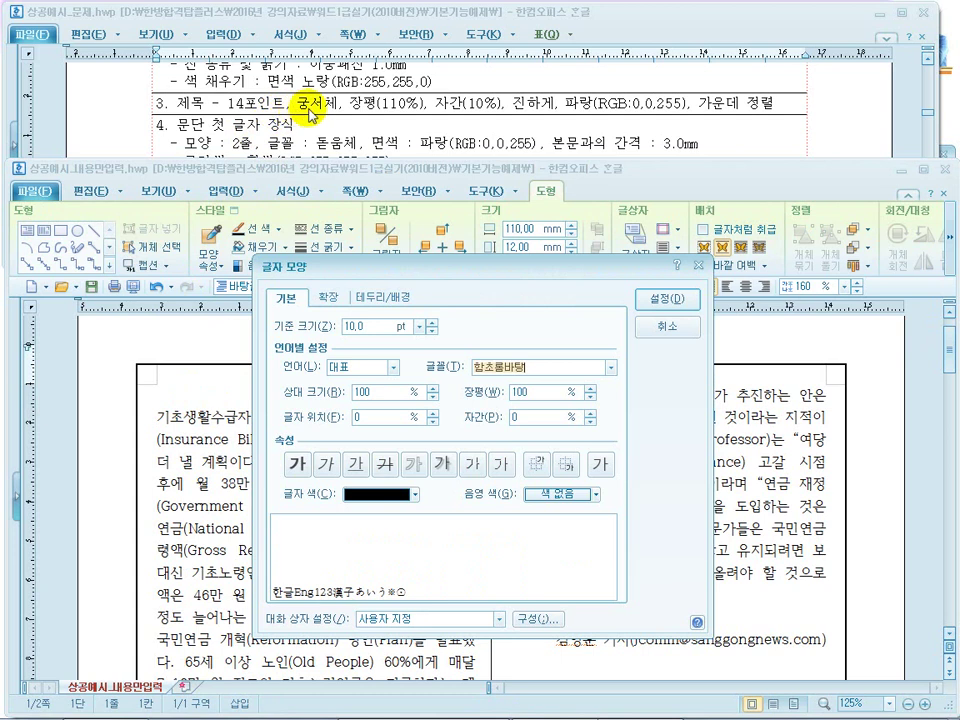
double_click(390, 325)
text(14)
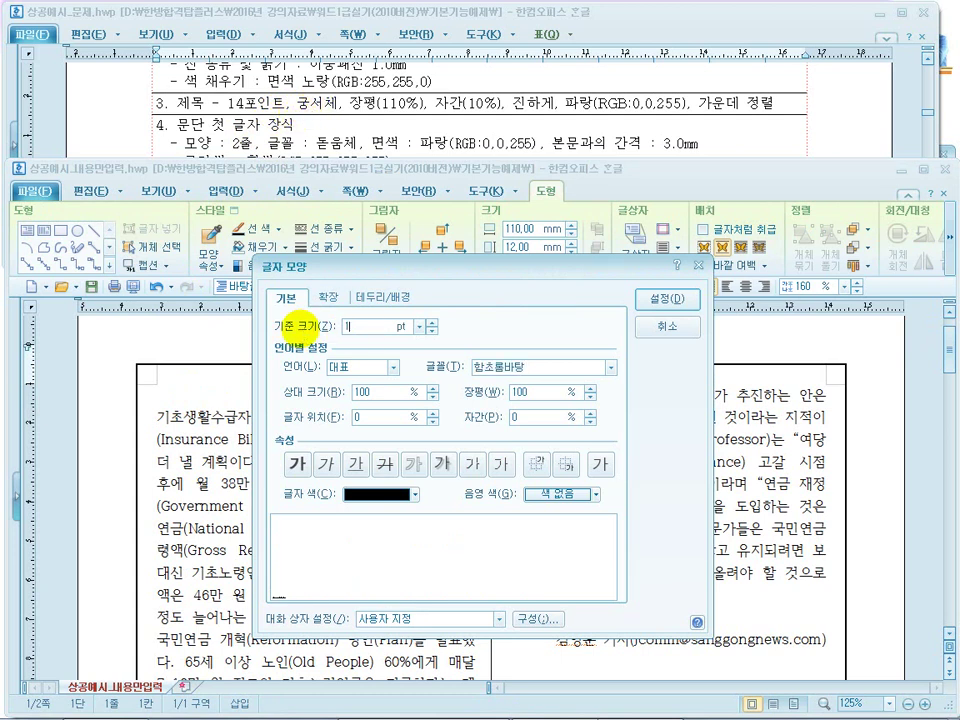
Set the title's 글꼴 to 궁서체.
click(608, 368)
mouse_move(611, 422)
mouse_down()
mouse_move(611, 473)
mouse_move(610, 447)
mouse_up()
click(540, 371)
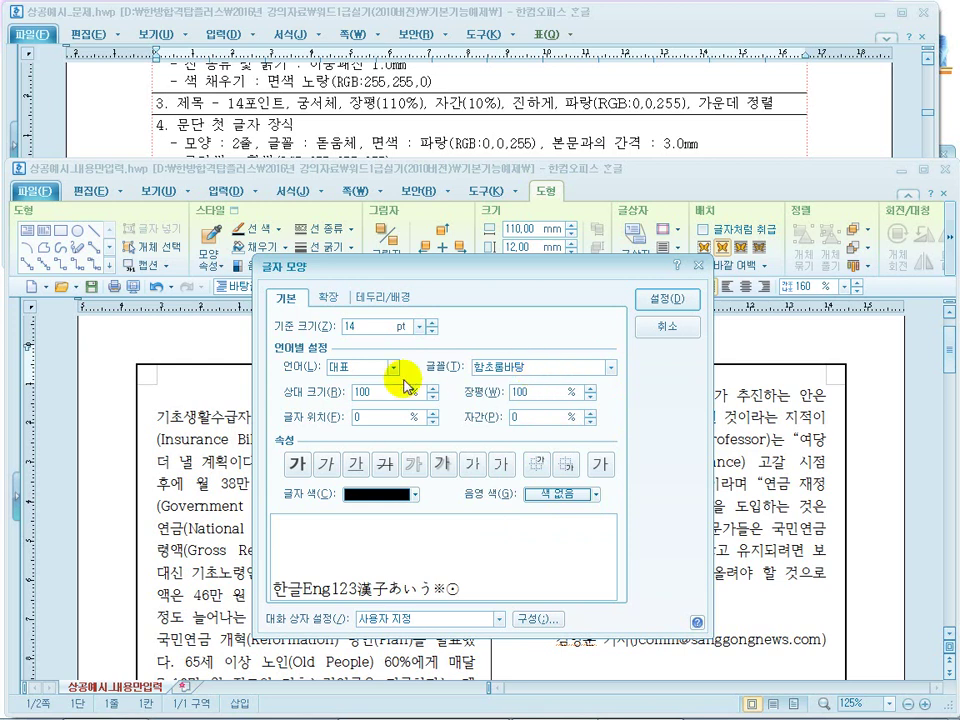
click(379, 327)
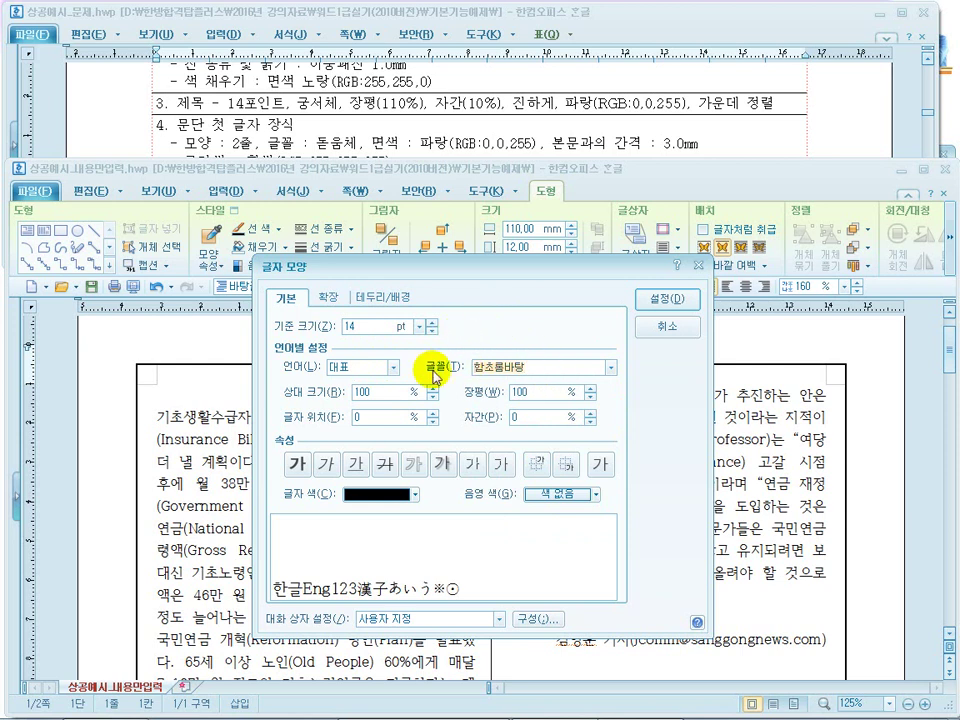
text(ㄱㅜㅇㅅㅓㅊㅔ)
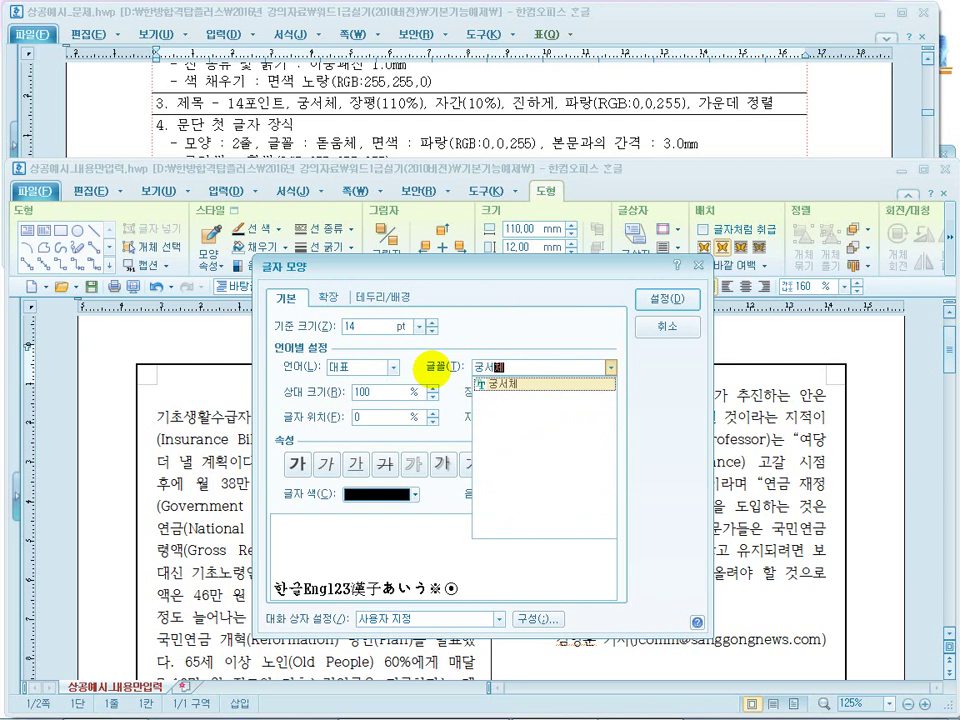
click(528, 386)
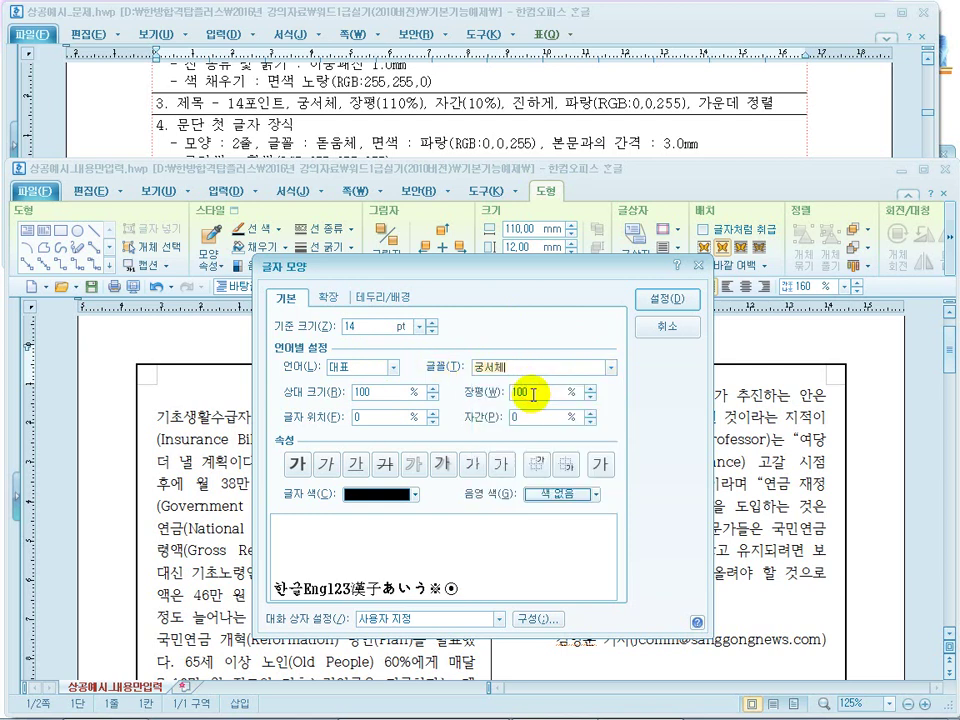
Set the title's 장평 to 110% and 자간 to 10%, and make it bold.
click(512, 393)
text(110)
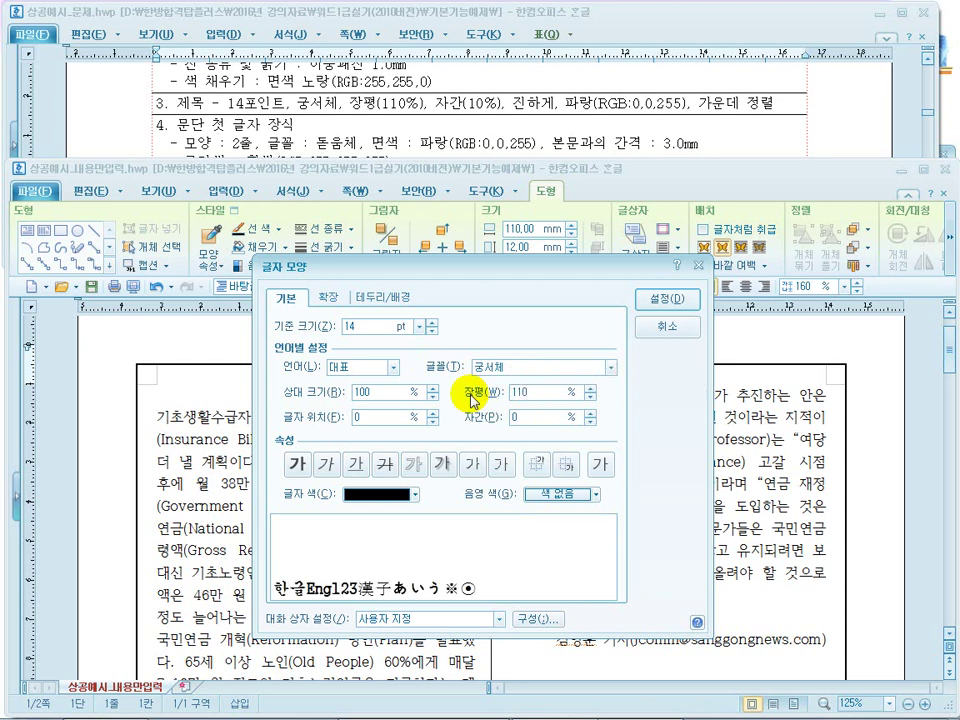
click(481, 418)
text(1)
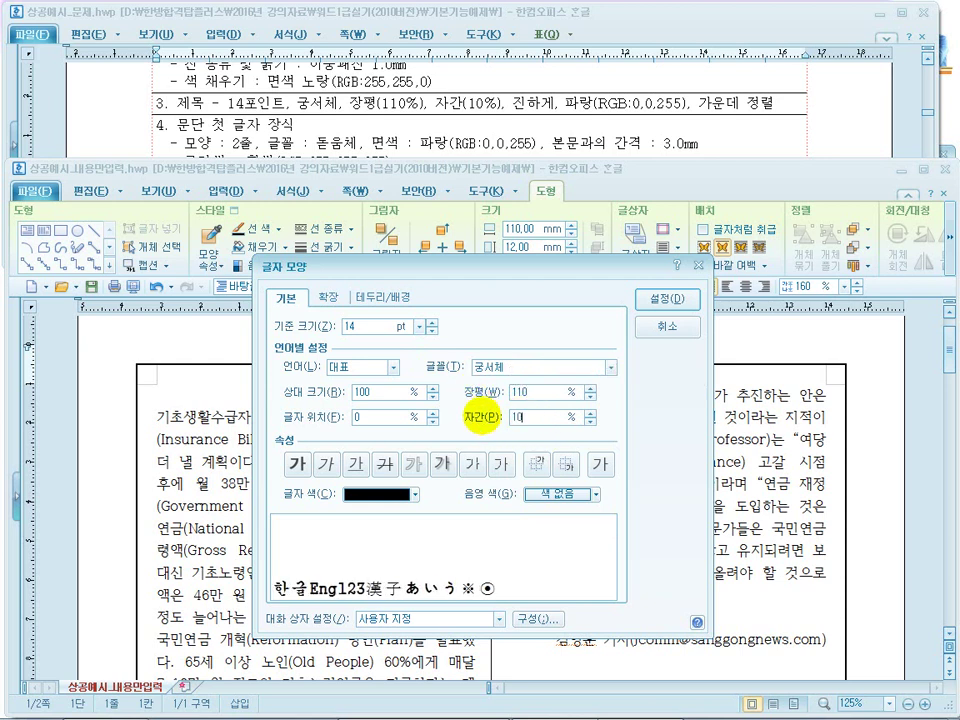
click(296, 465)
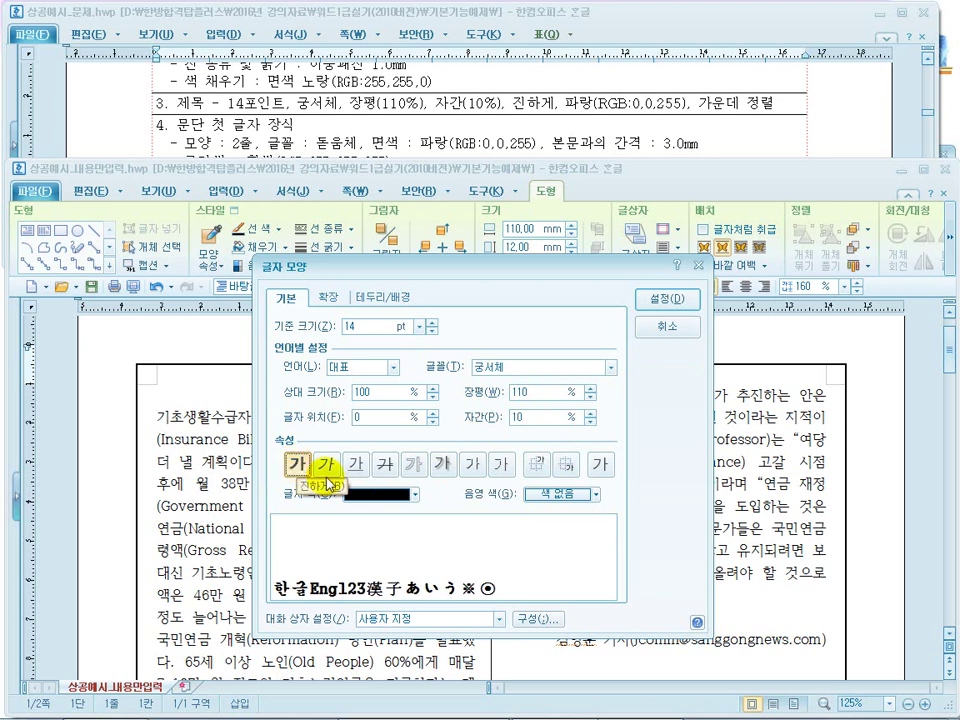
Color the title blue (RGB 0, 0, 255) from the 오피스 theme, apply the character formatting and center the title.
click(413, 494)
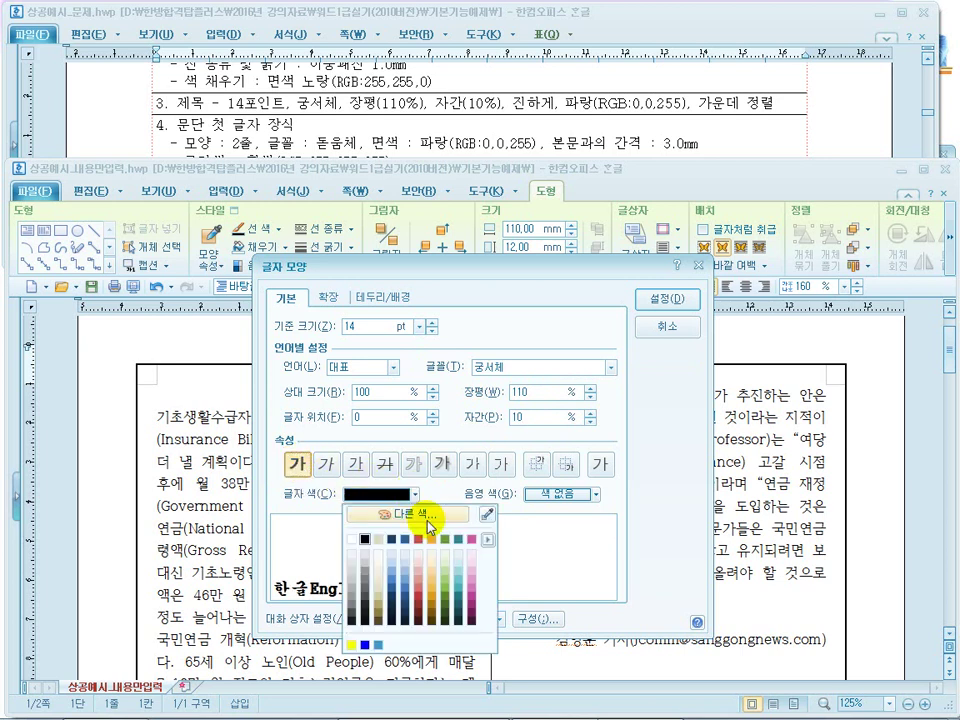
click(487, 541)
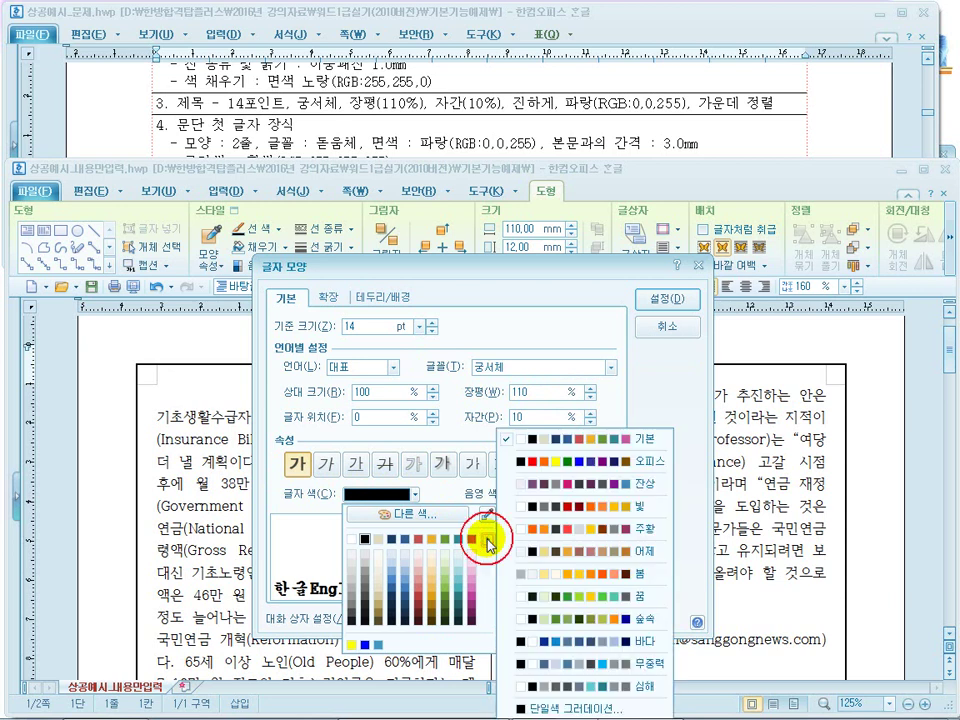
click(590, 470)
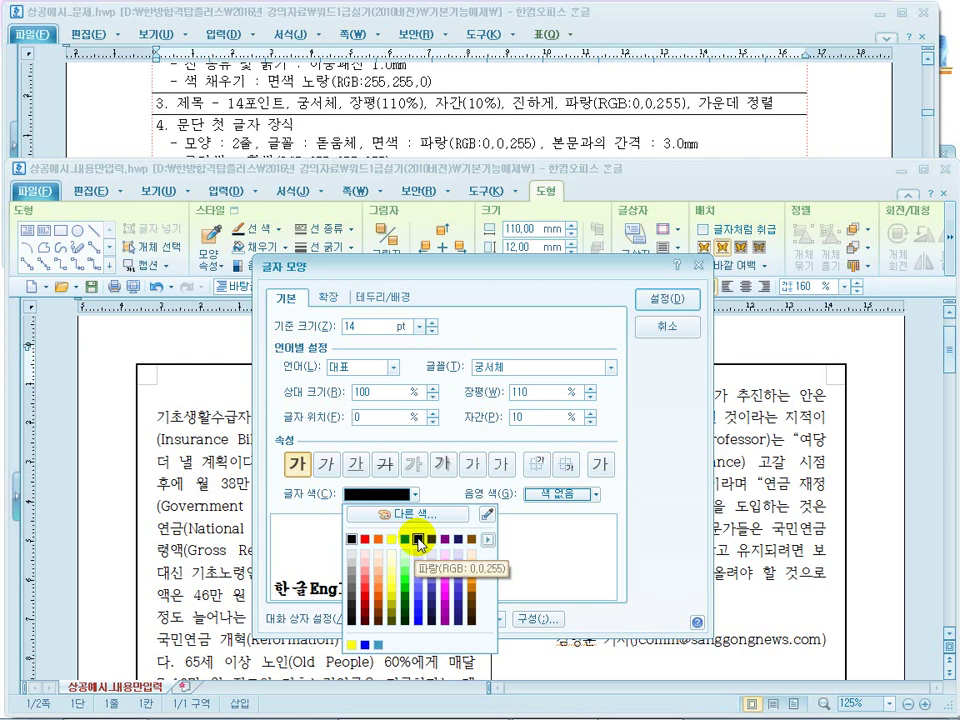
click(419, 541)
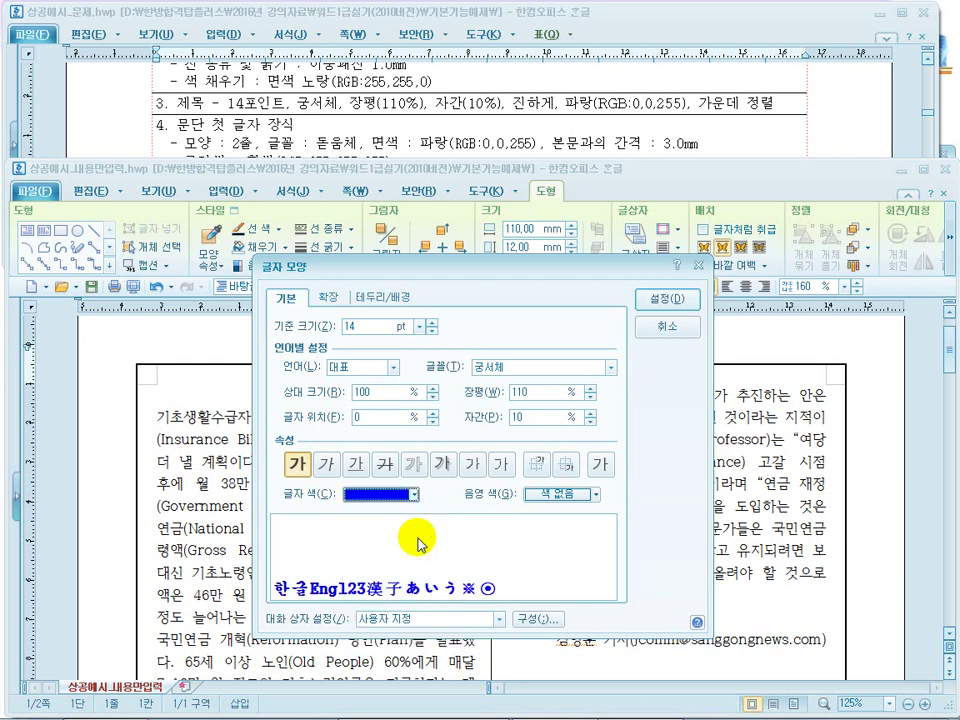
click(667, 301)
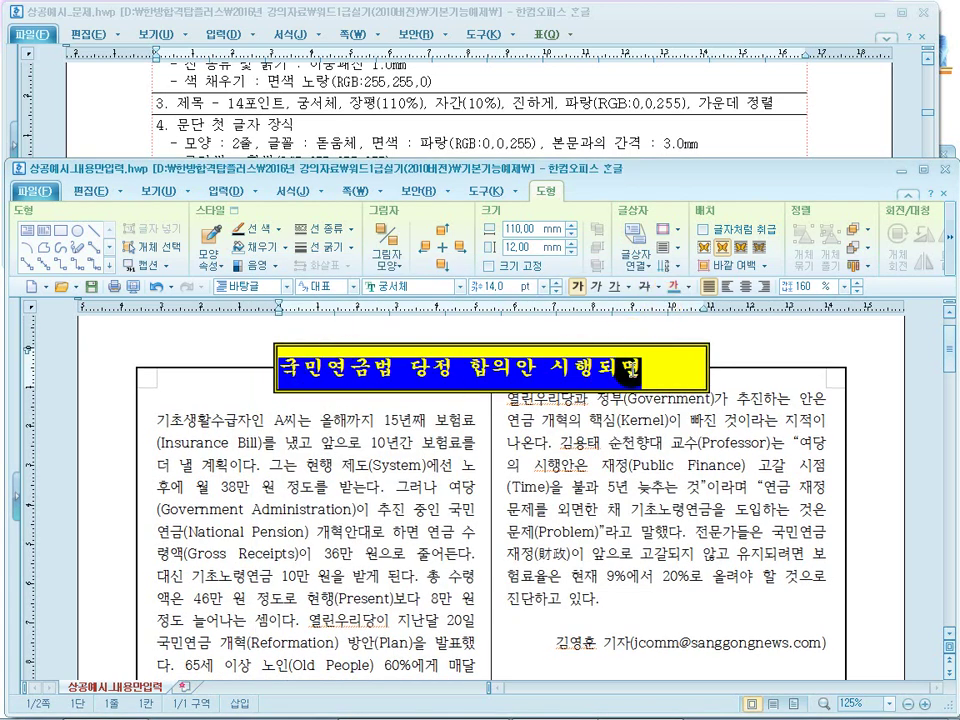
click(749, 292)
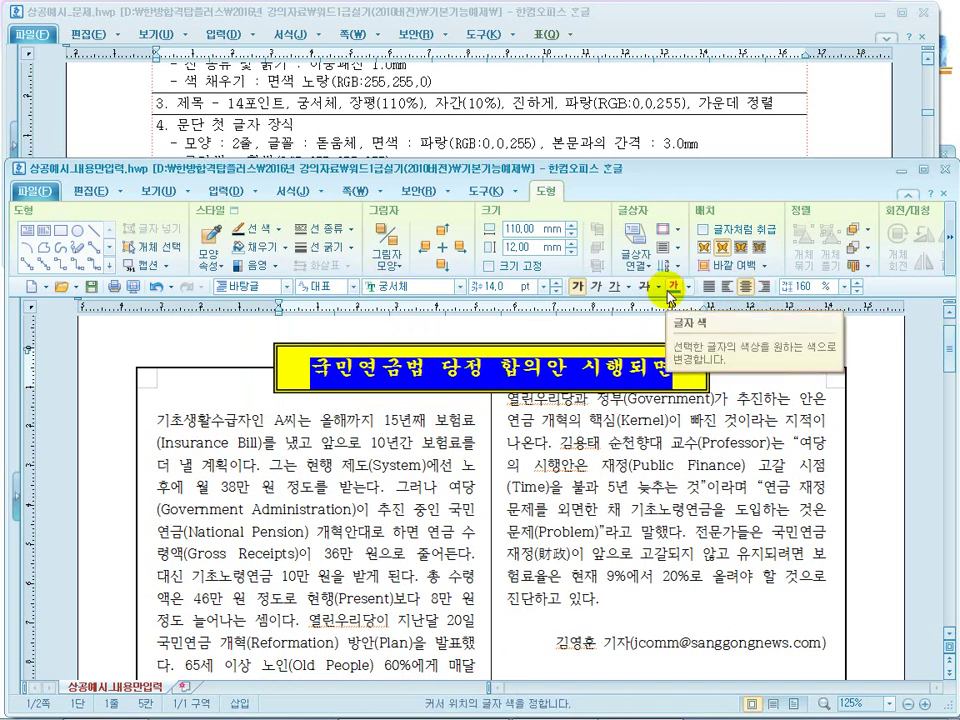
Hide both the 기본 and 서식 tool sets in the typed document's window.
right_click(608, 201)
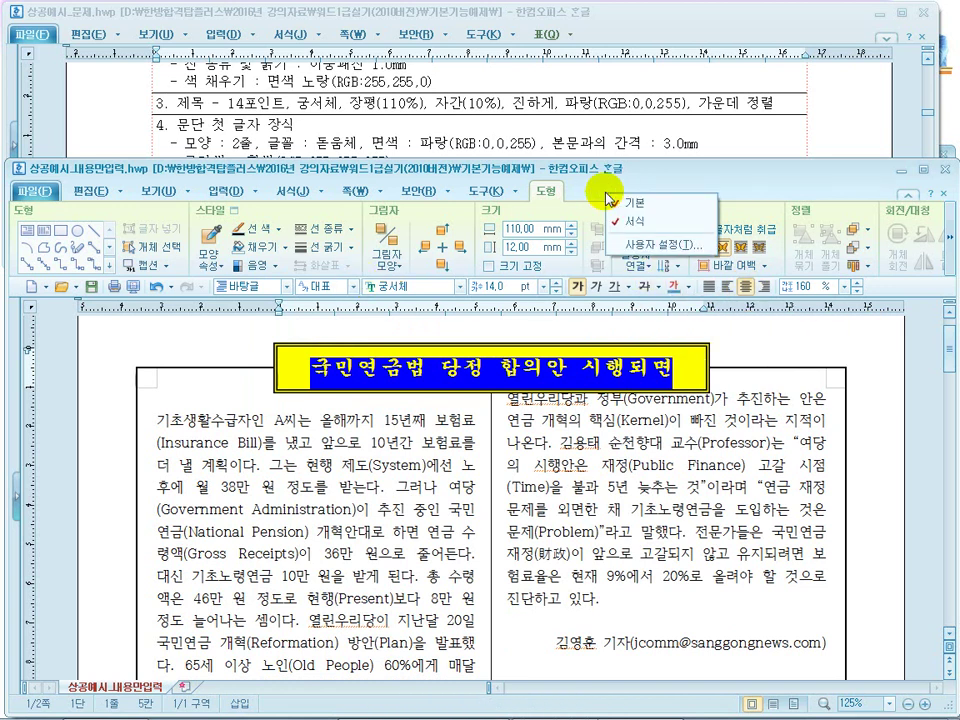
click(612, 205)
right_click(609, 189)
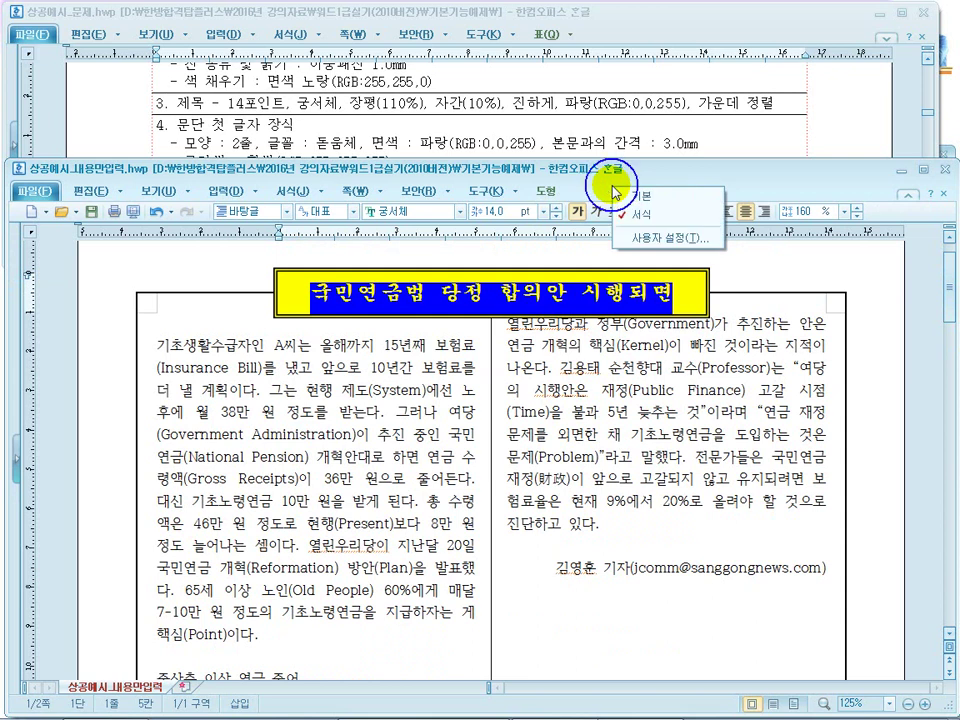
click(631, 214)
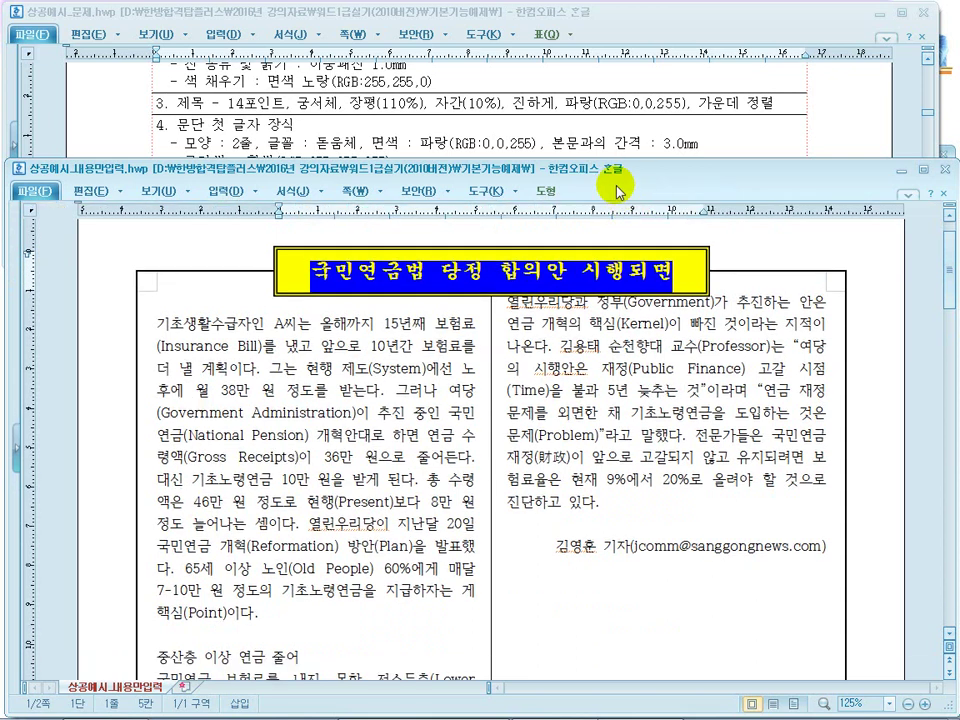
Show the 기본 and 서식 tool sets again.
right_click(617, 190)
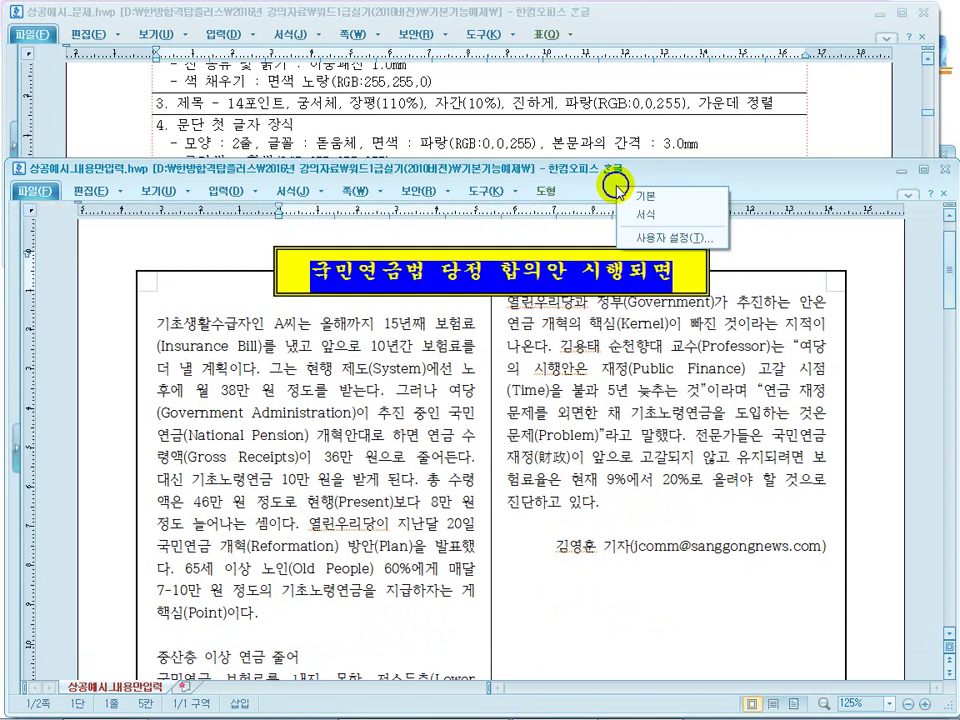
right_click(735, 168)
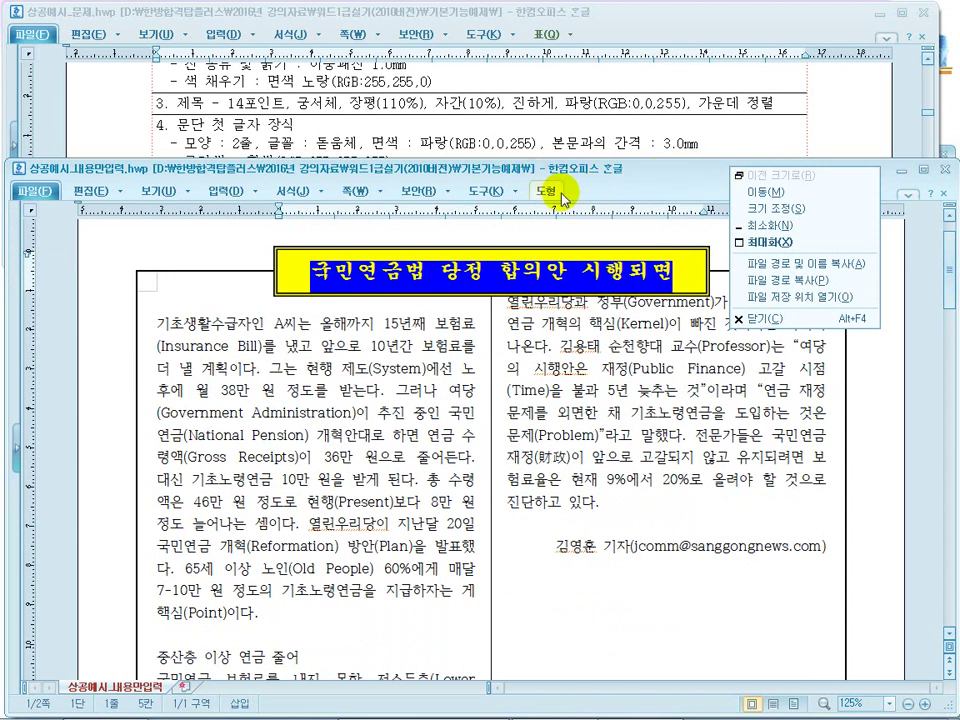
right_click(595, 192)
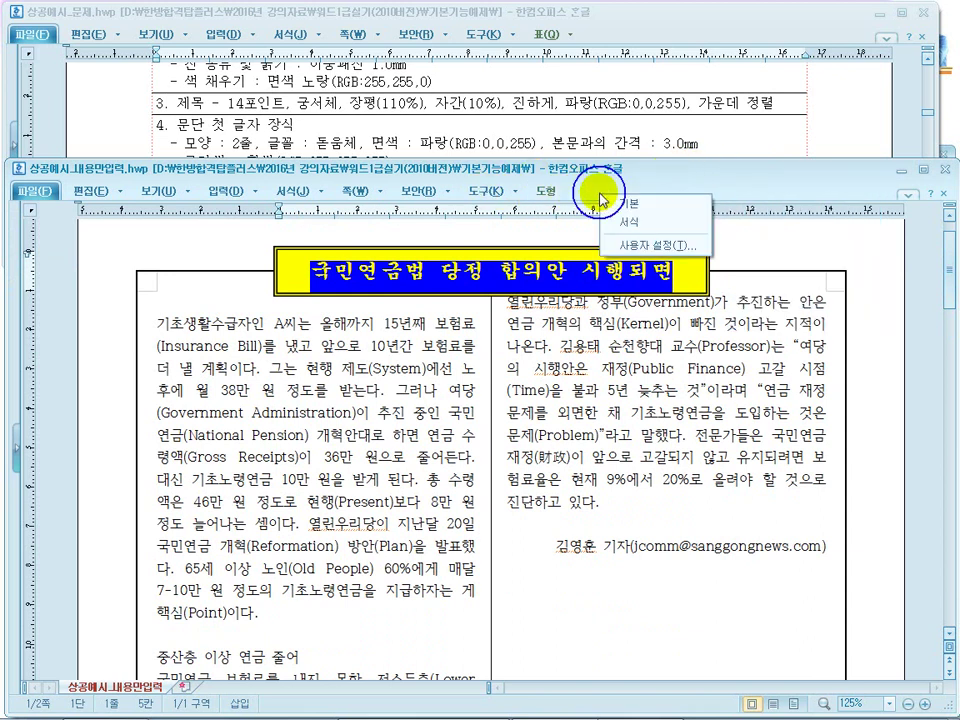
click(612, 196)
right_click(612, 196)
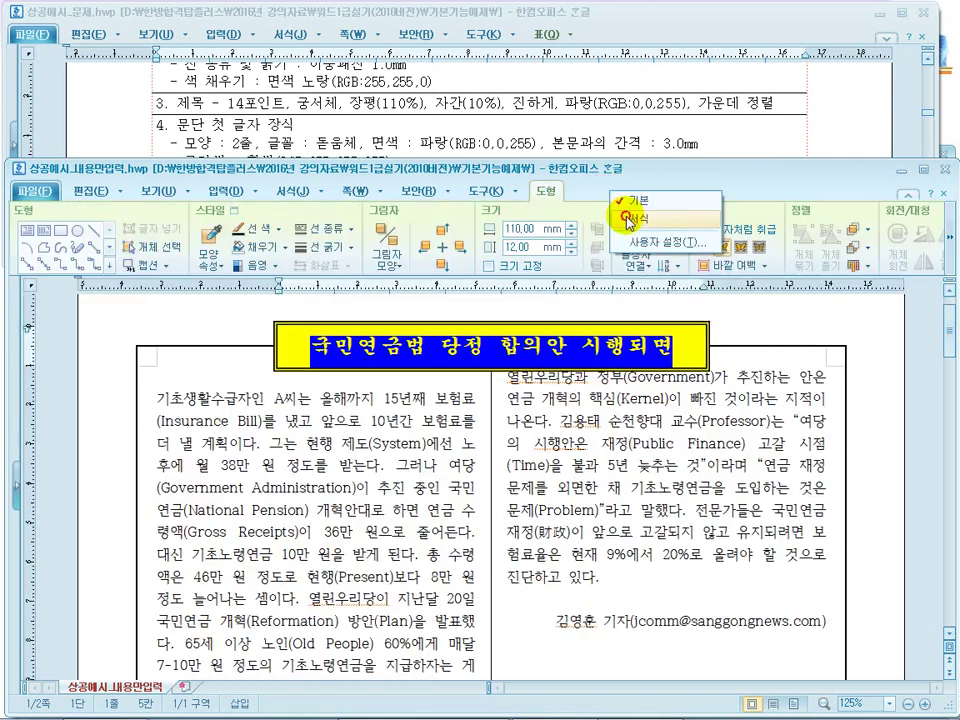
click(622, 212)
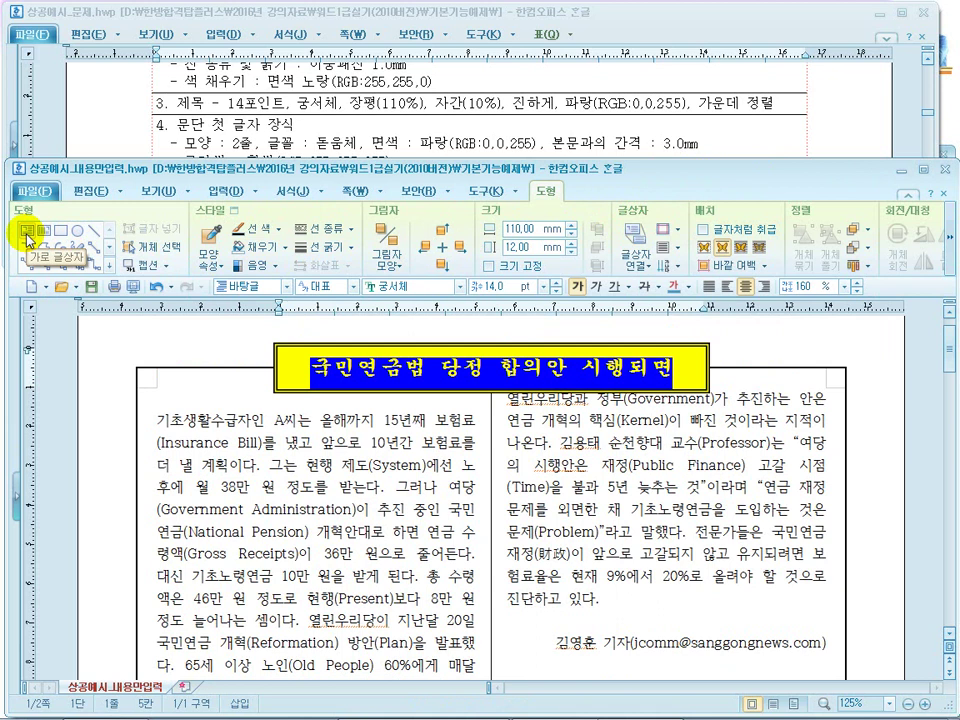
Hide only the 기본 tool set, keeping 서식 displayed.
right_click(588, 192)
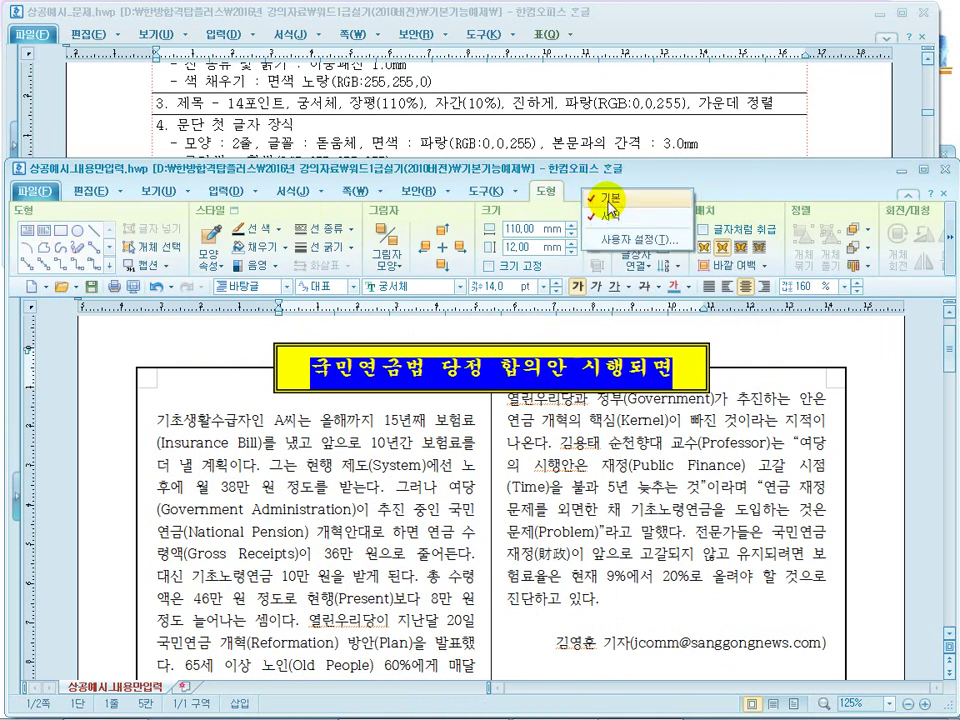
click(610, 199)
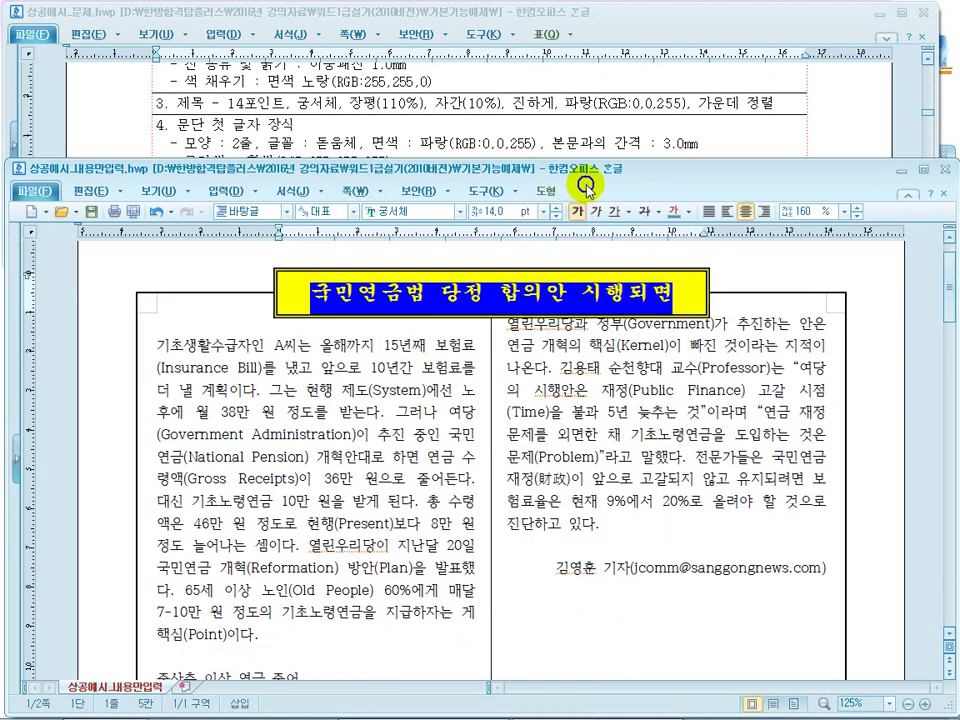
Restore the full ribbon display and return the cursor from the title box to the body text.
right_click(588, 188)
click(603, 197)
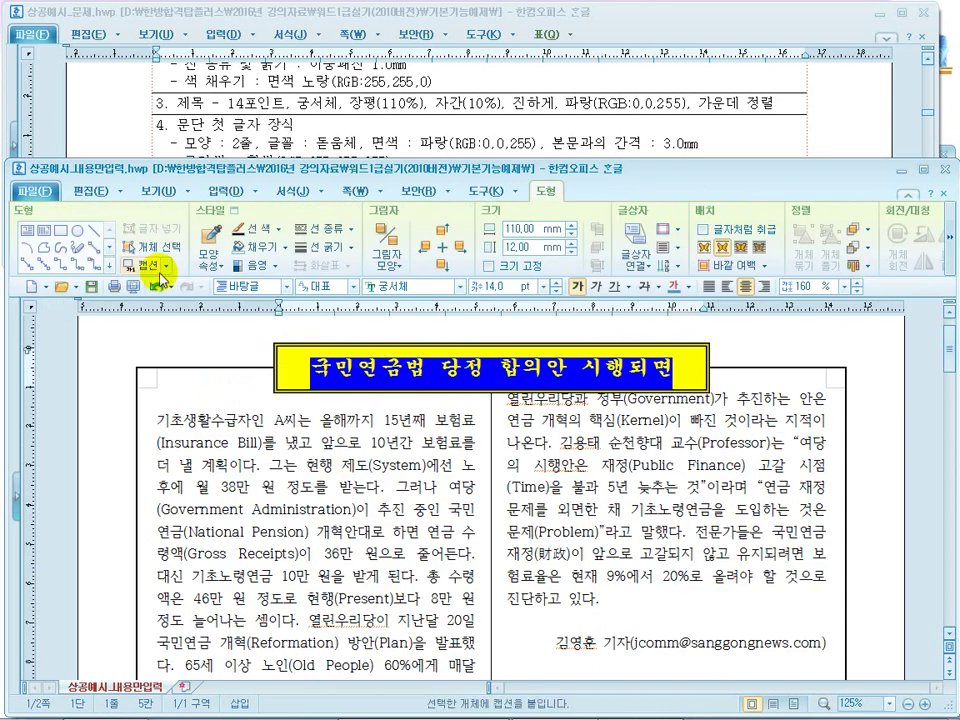
click(305, 422)
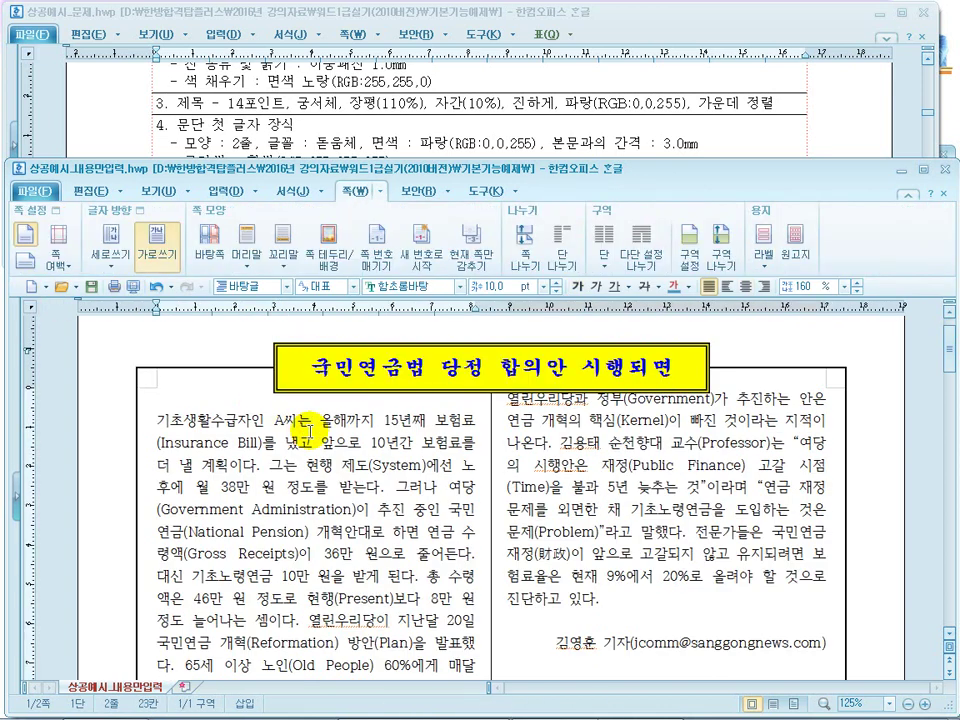
Read the title, first-letter decoration, bookmark and style instructions (items 3 to 6) in the question document.
click(229, 110)
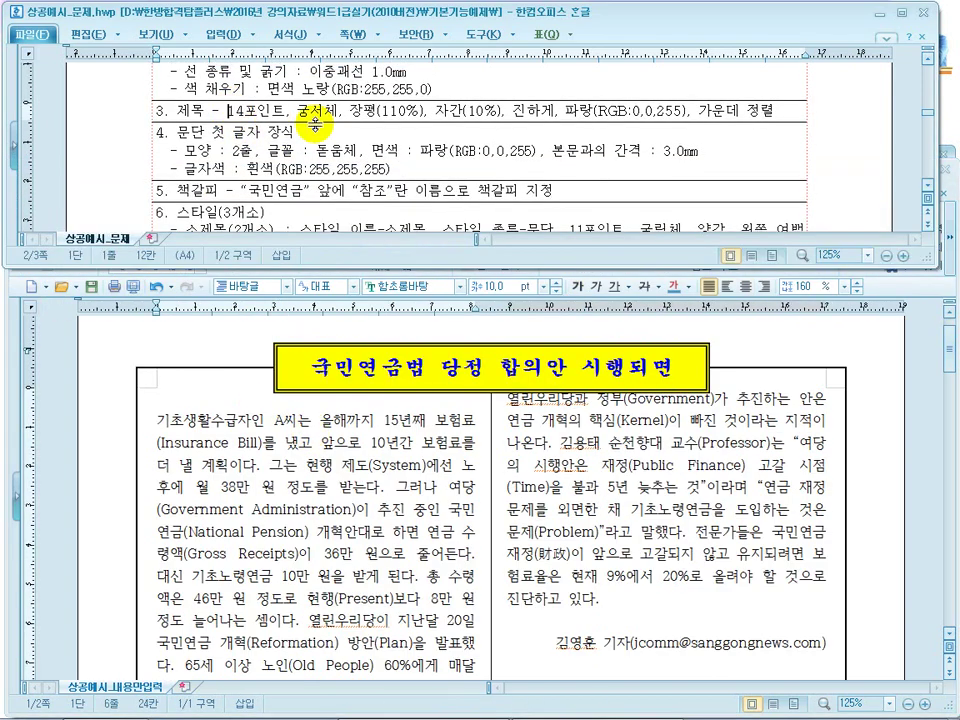
click(220, 131)
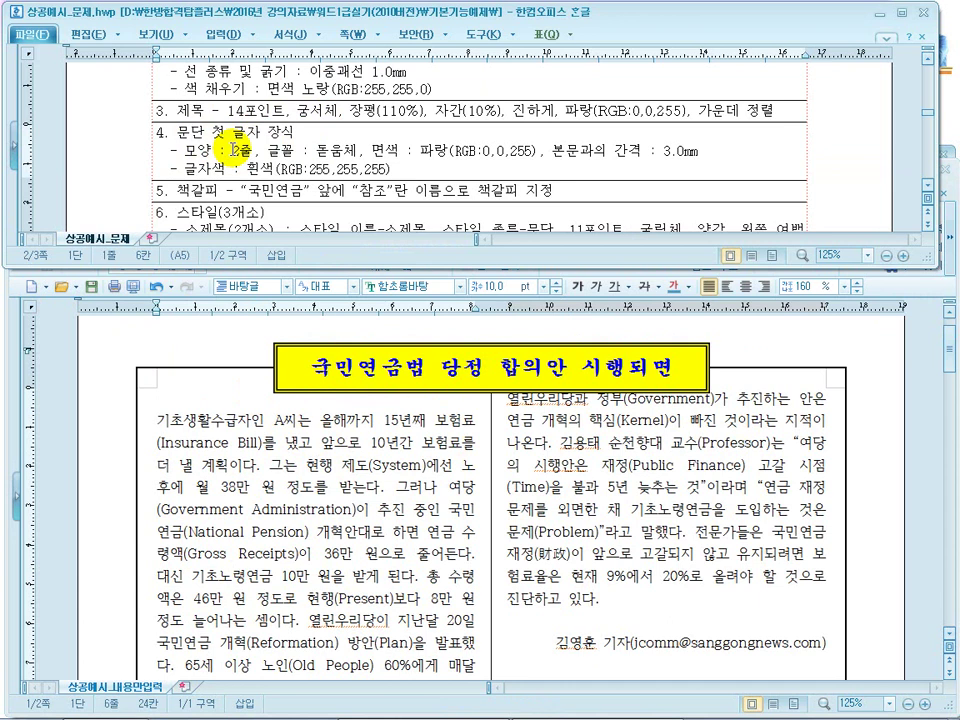
scroll(212, 174, down, 1)
click(282, 168)
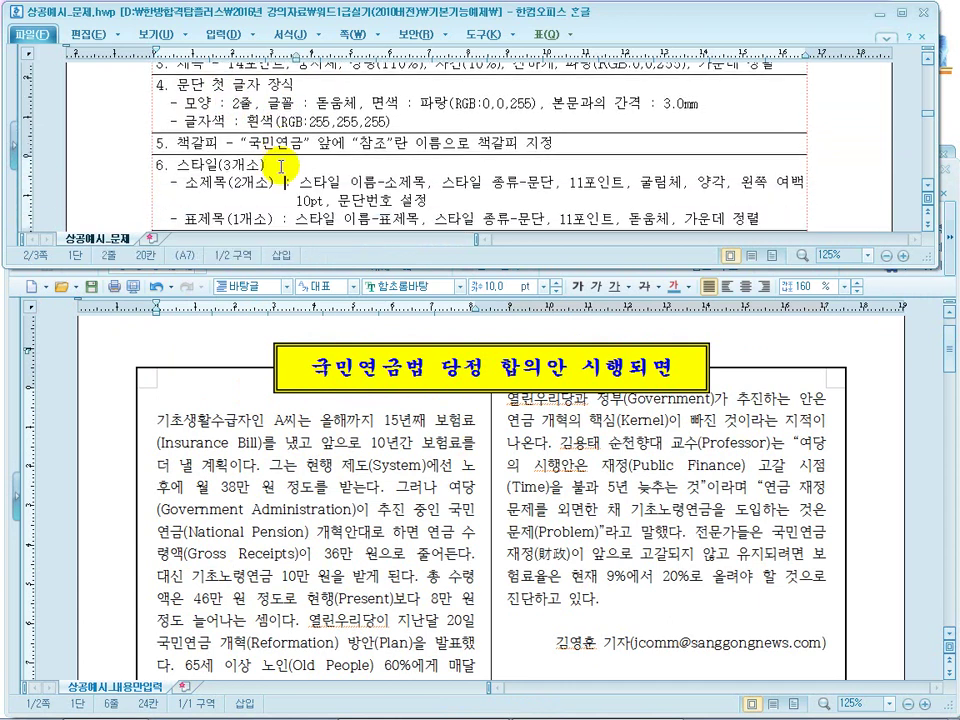
click(229, 419)
mouse_move(163, 420)
mouse_down()
mouse_move(212, 421)
mouse_move(160, 425)
mouse_move(195, 421)
mouse_move(178, 421)
mouse_up()
mouse_move(514, 707)
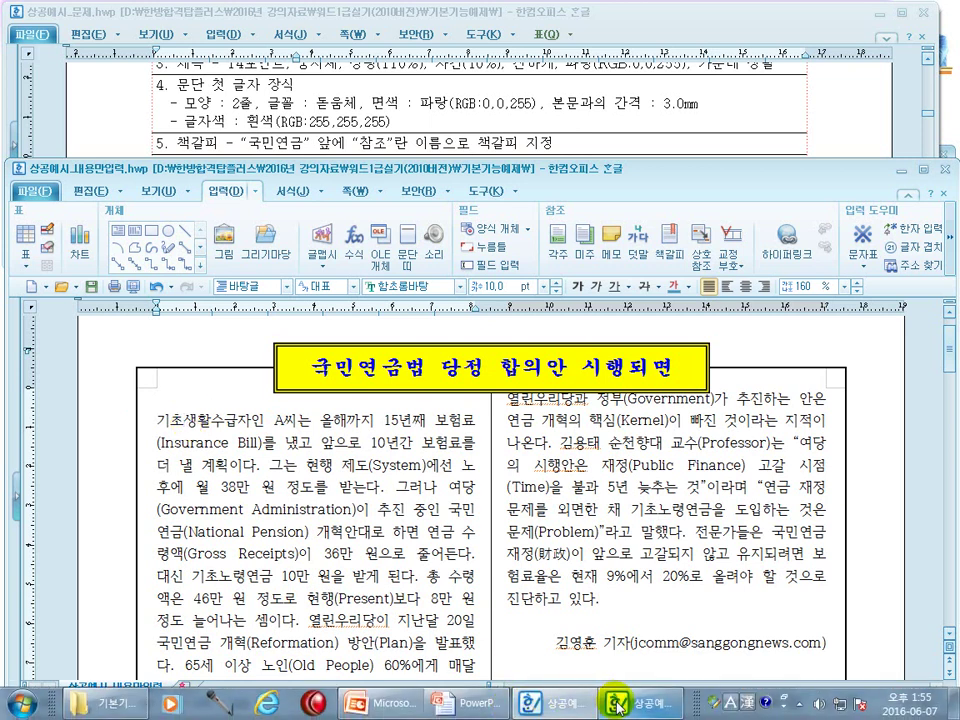
click(566, 706)
click(489, 574)
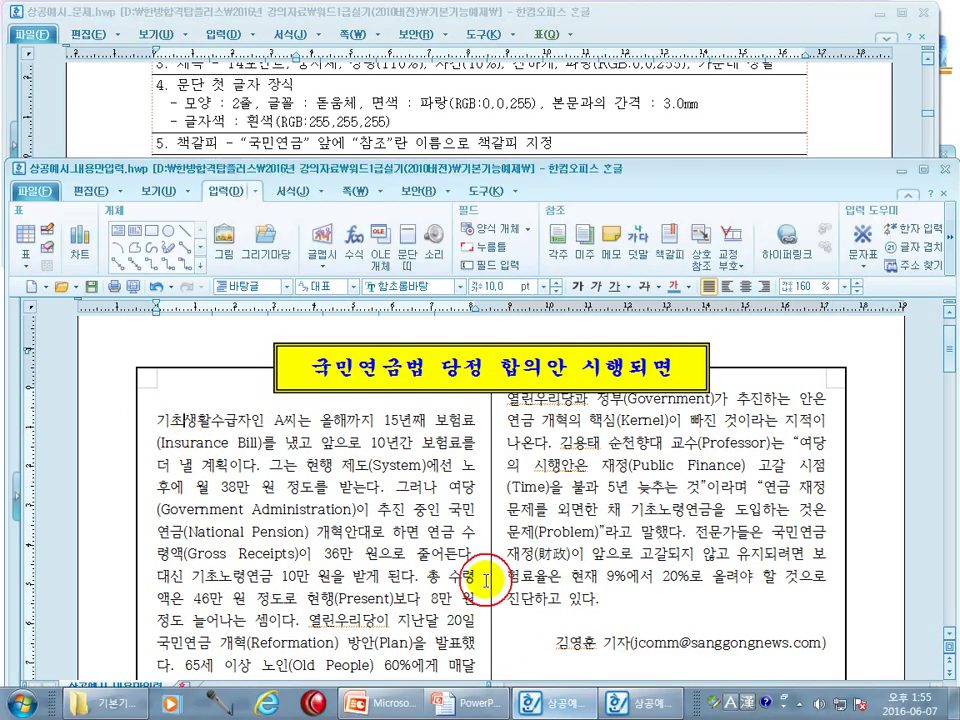
click(626, 708)
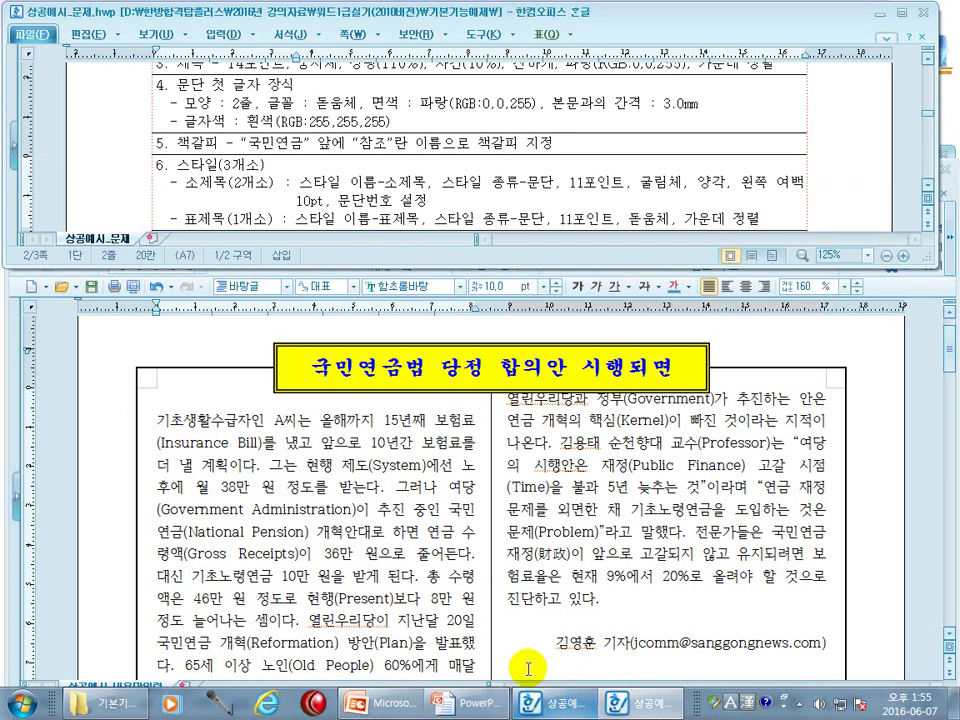
Examine the decorated first letter of the opening paragraph in the question document's finished sample.
scroll(453, 594, down, 3)
scroll(453, 594, down, 3)
click(405, 553)
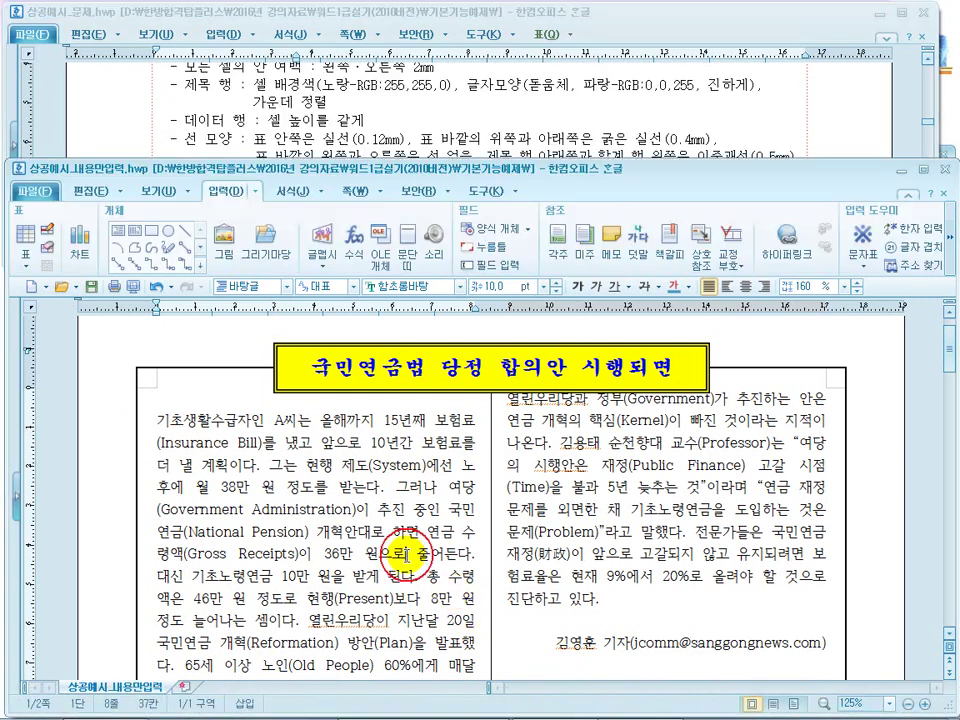
click(490, 118)
scroll(490, 118, down, 10)
scroll(139, 154, up, 4)
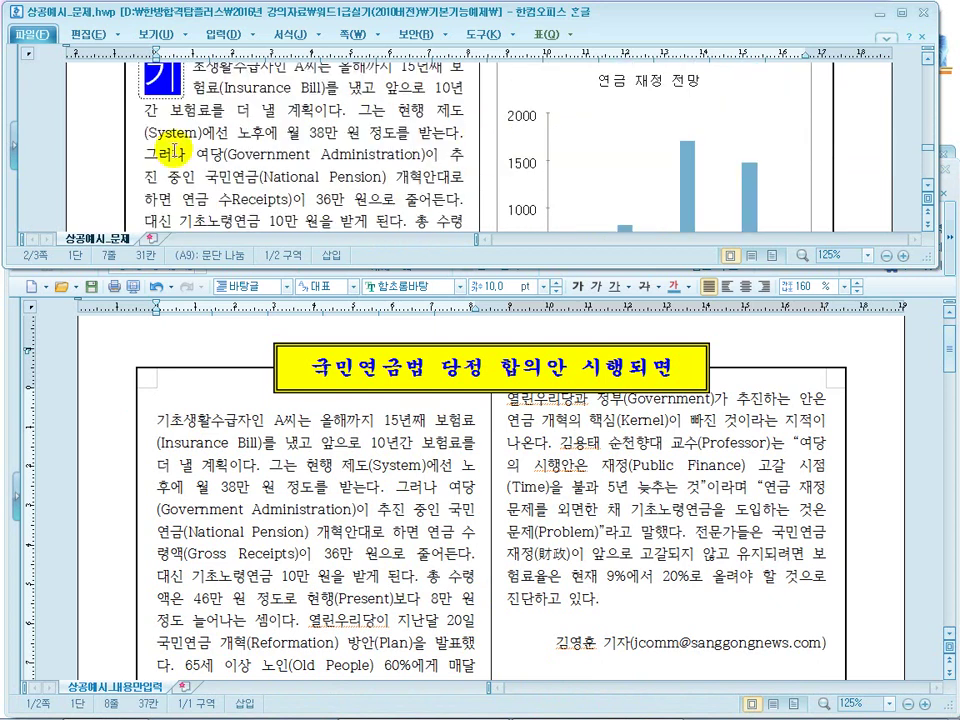
drag(205, 129, 240, 155)
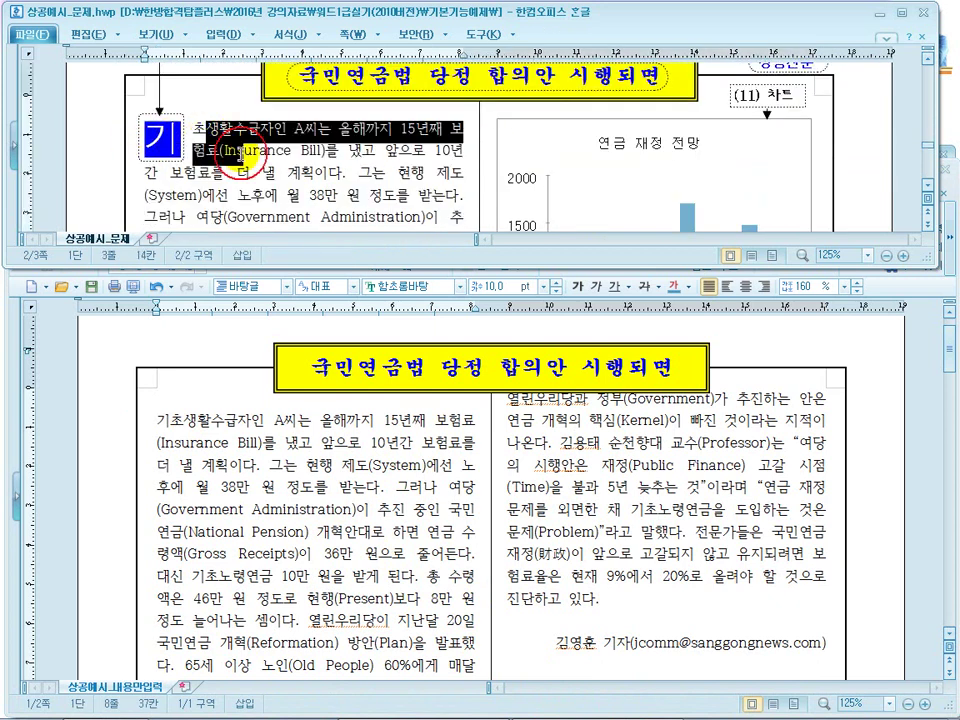
Return to item 4 in the question document and review the first-letter shape, font, fill, spacing and text colour requirements.
scroll(241, 154, up, 6)
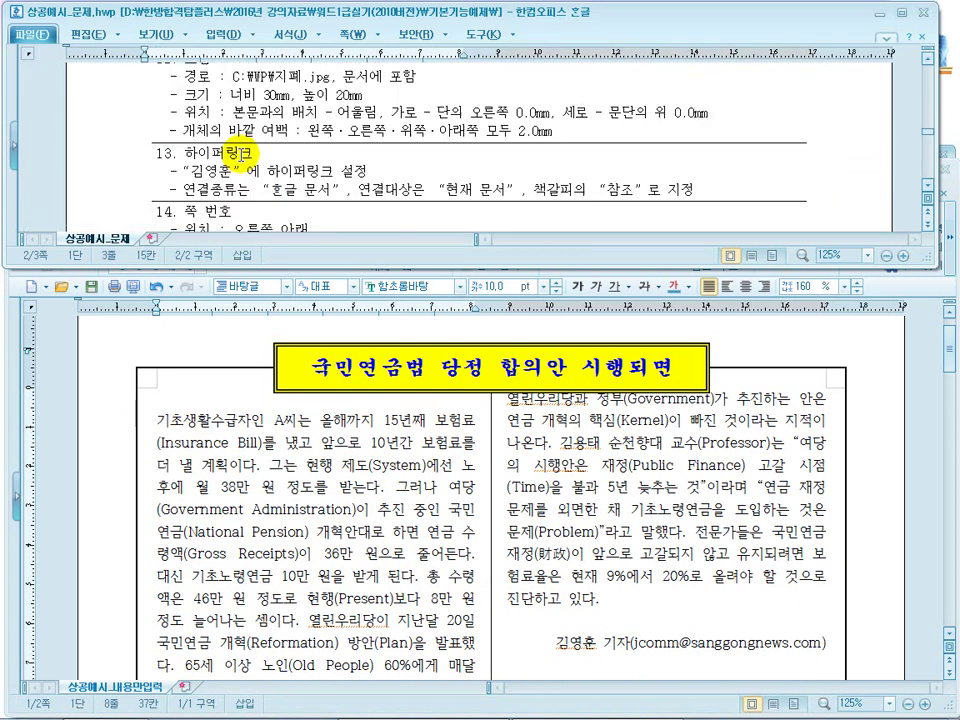
scroll(240, 131, up, 3)
scroll(318, 175, up, 5)
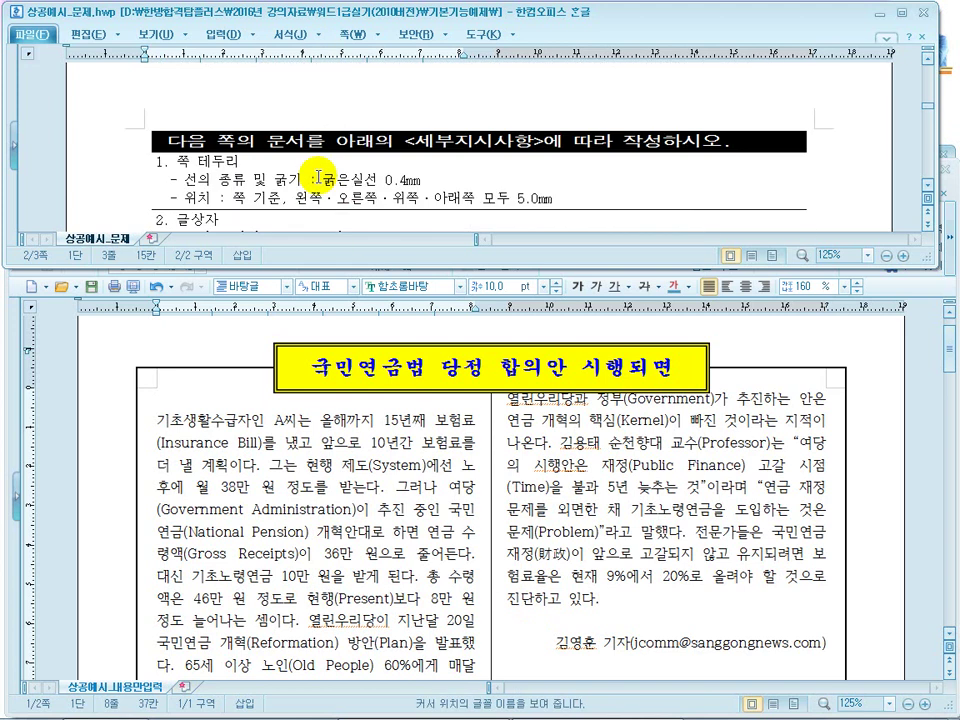
scroll(318, 175, down, 3)
click(242, 166)
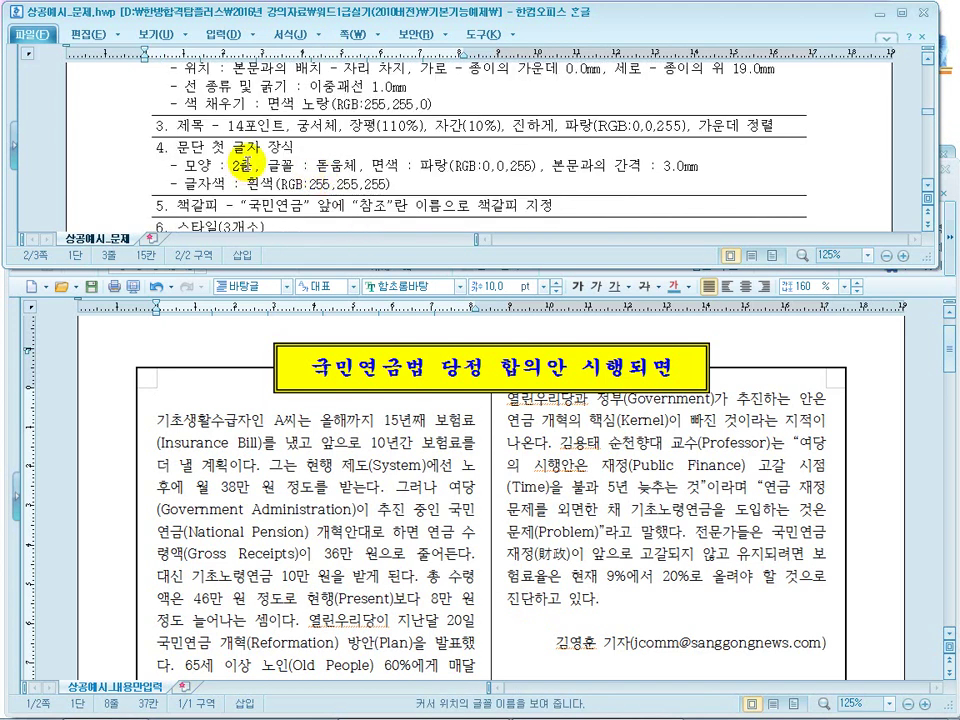
click(300, 163)
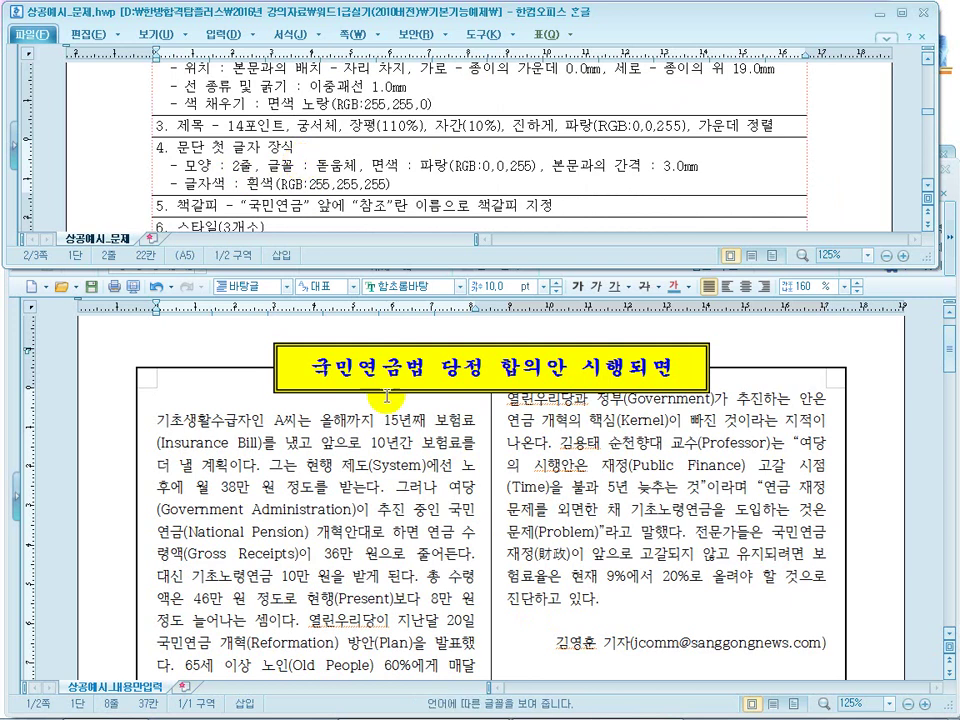
click(351, 465)
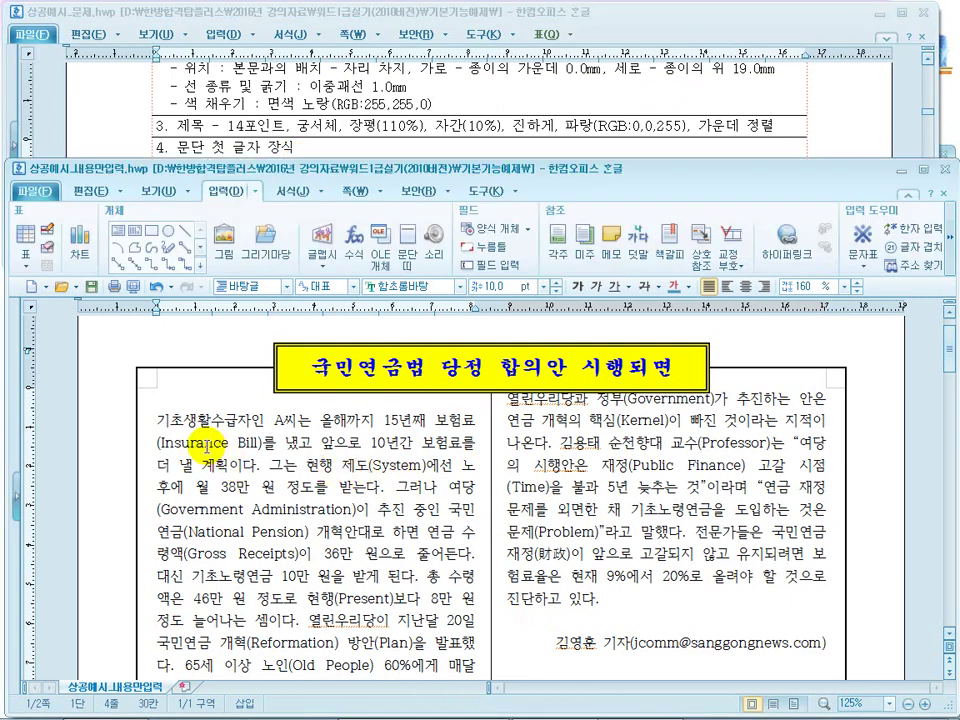
click(320, 130)
click(328, 165)
scroll(328, 165, down, 1)
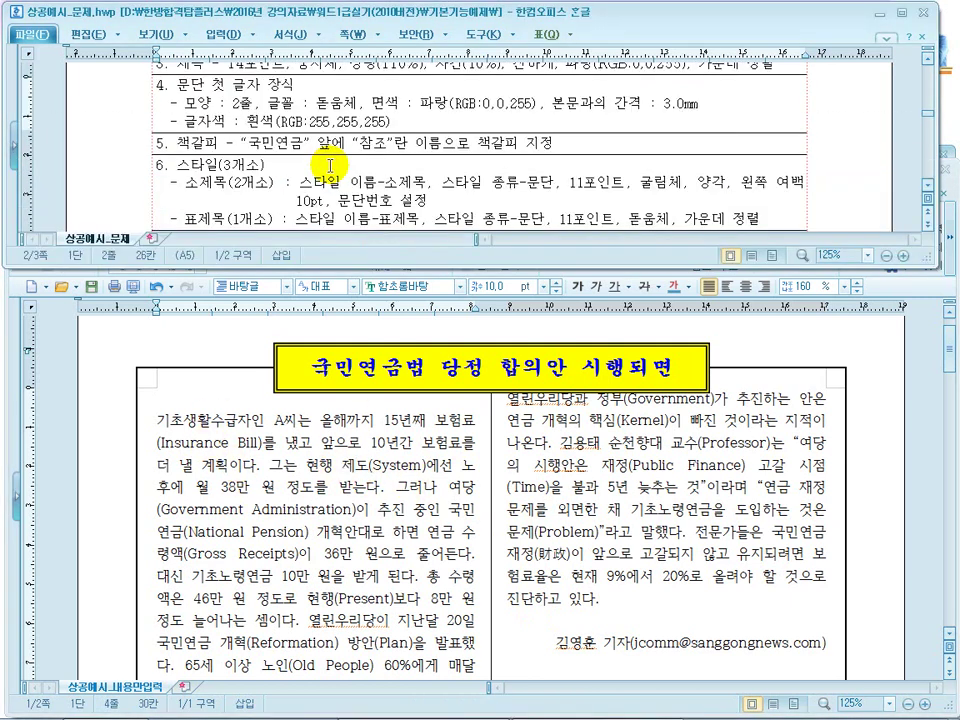
Place the text cursor before the first letter of the first body paragraph in the answer document.
click(205, 442)
click(160, 418)
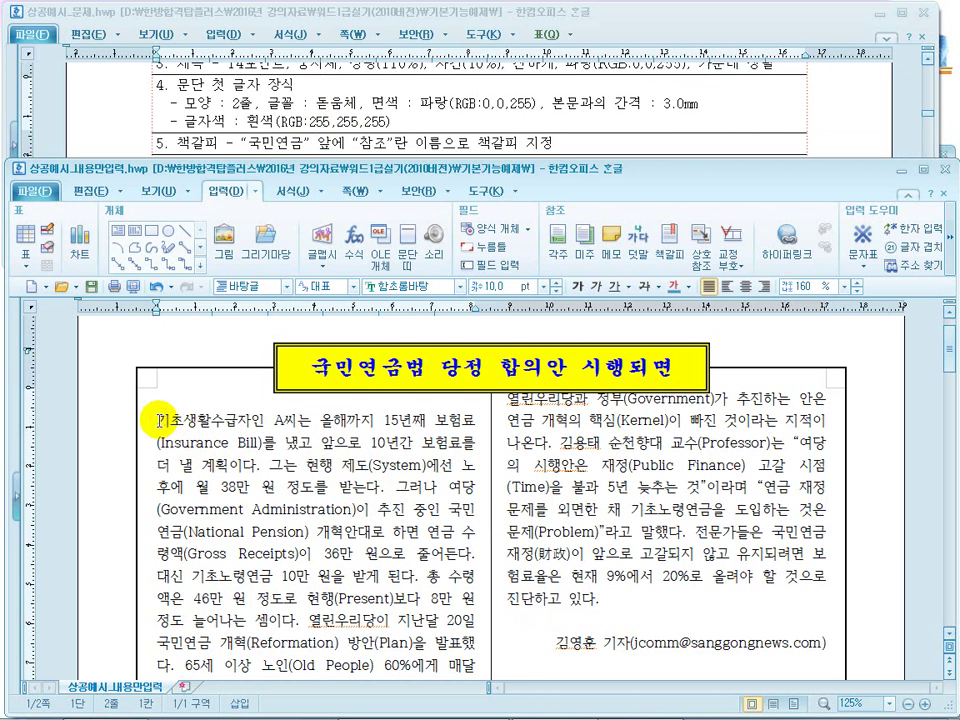
key(shift+Right)
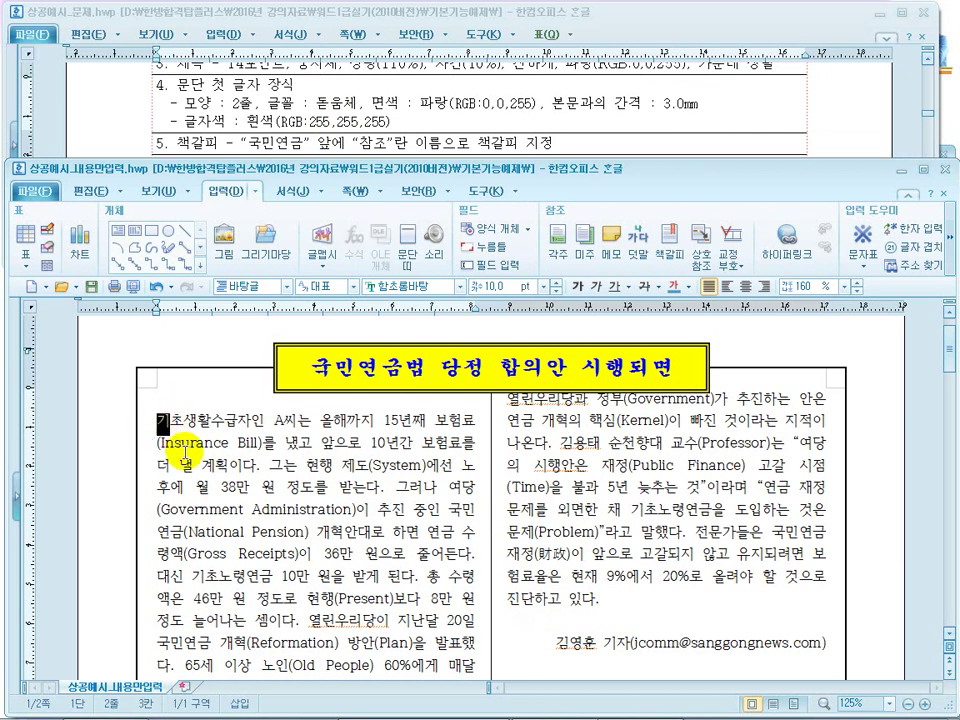
click(192, 441)
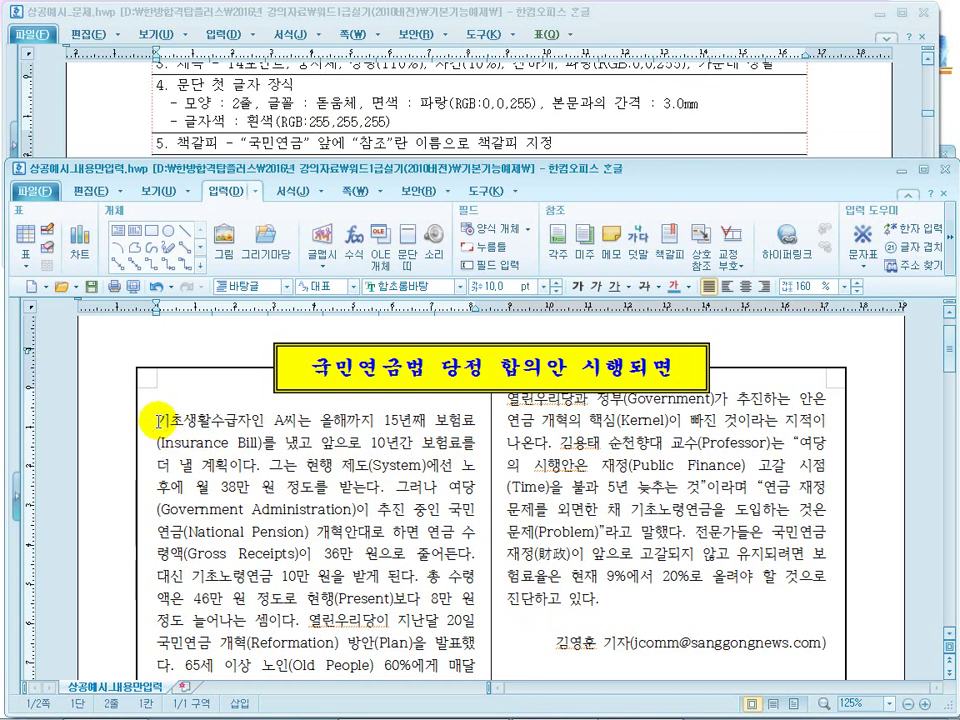
click(293, 190)
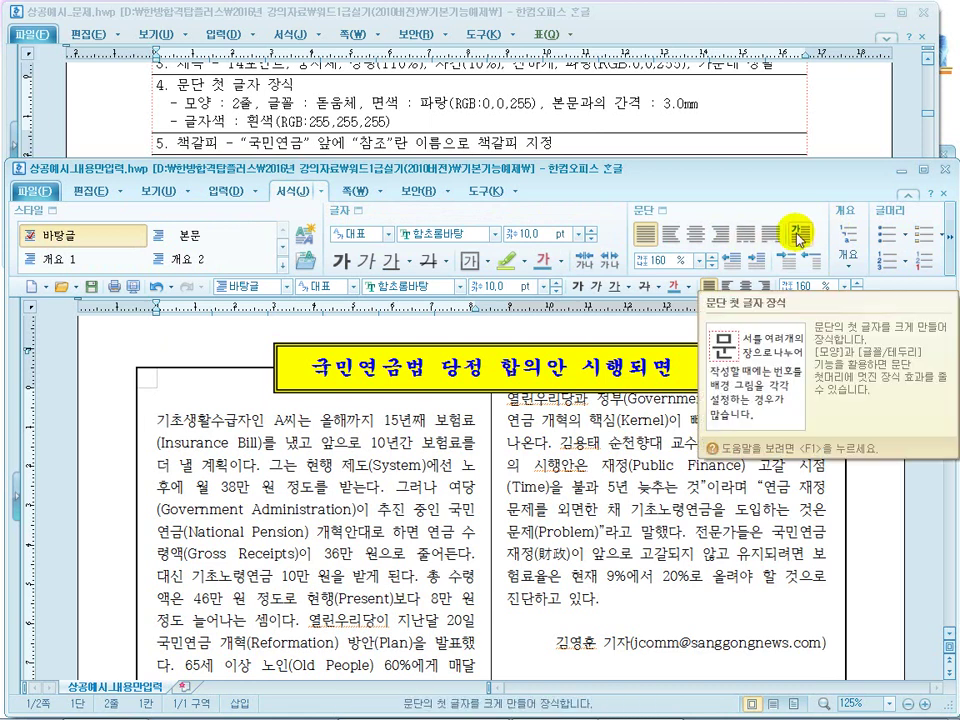
click(800, 236)
click(617, 378)
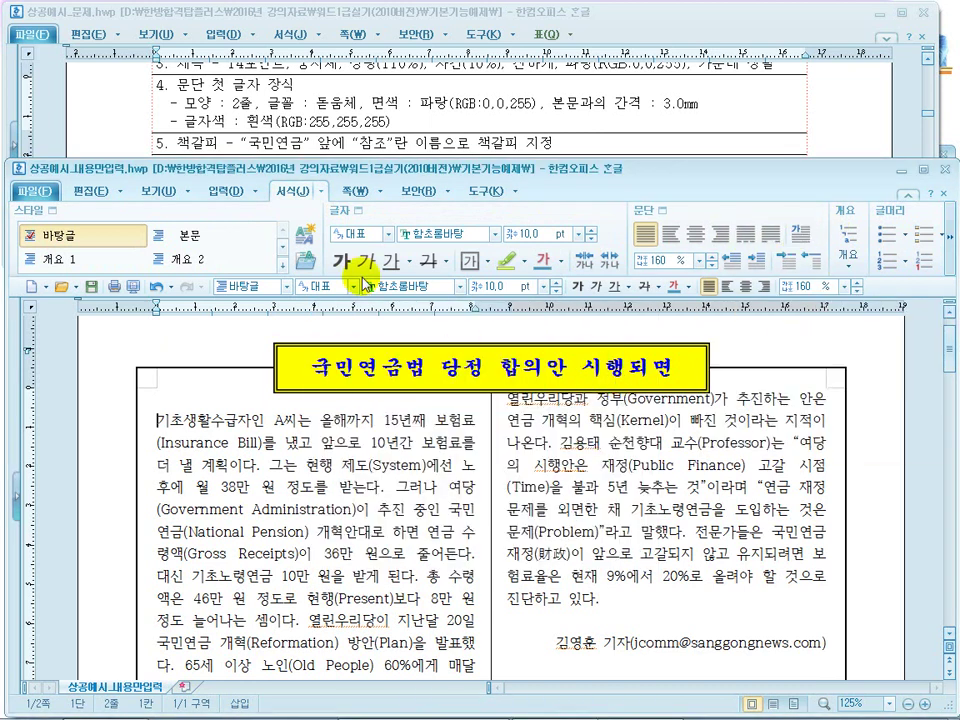
click(224, 191)
click(292, 191)
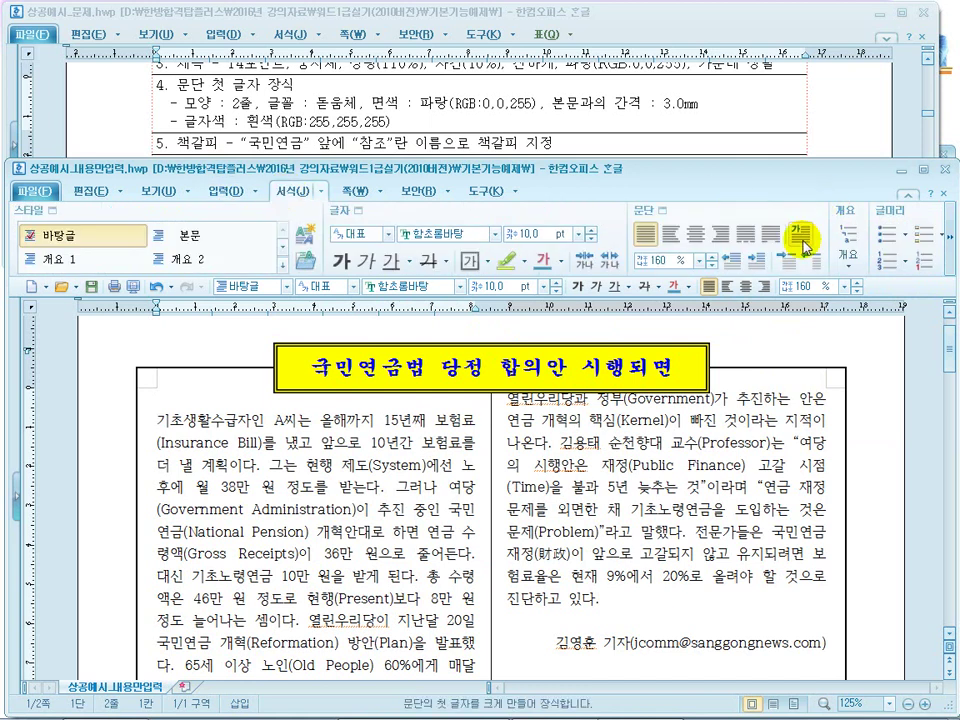
click(224, 191)
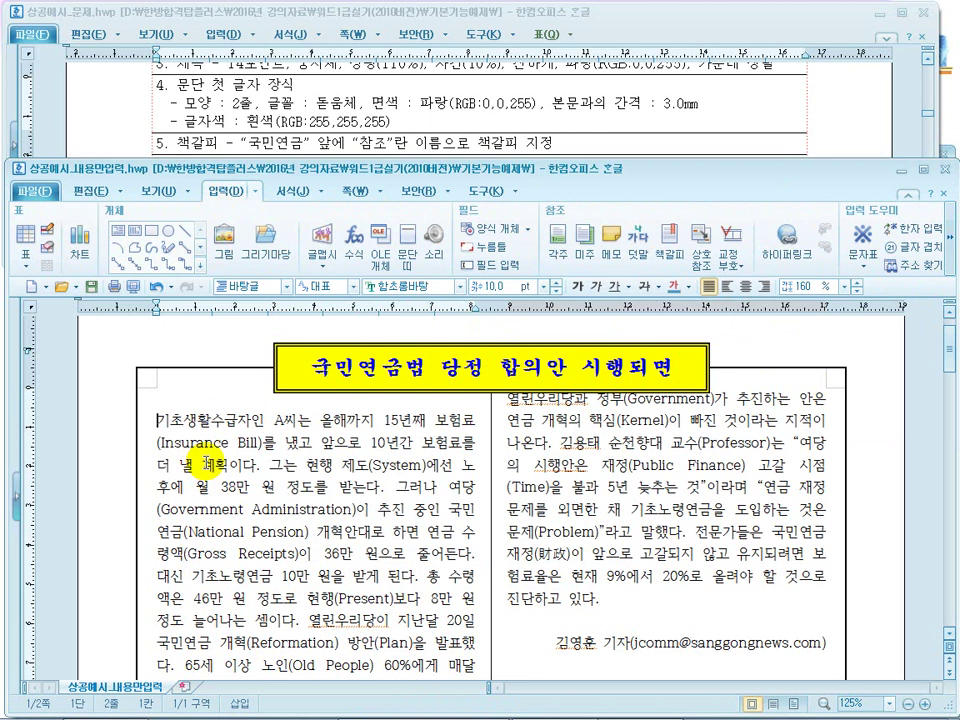
Start a first-letter decoration (문단 첫 글자 장식) for the first paragraph with the 2줄 shape and the 돋움체 font.
key(alt+j)
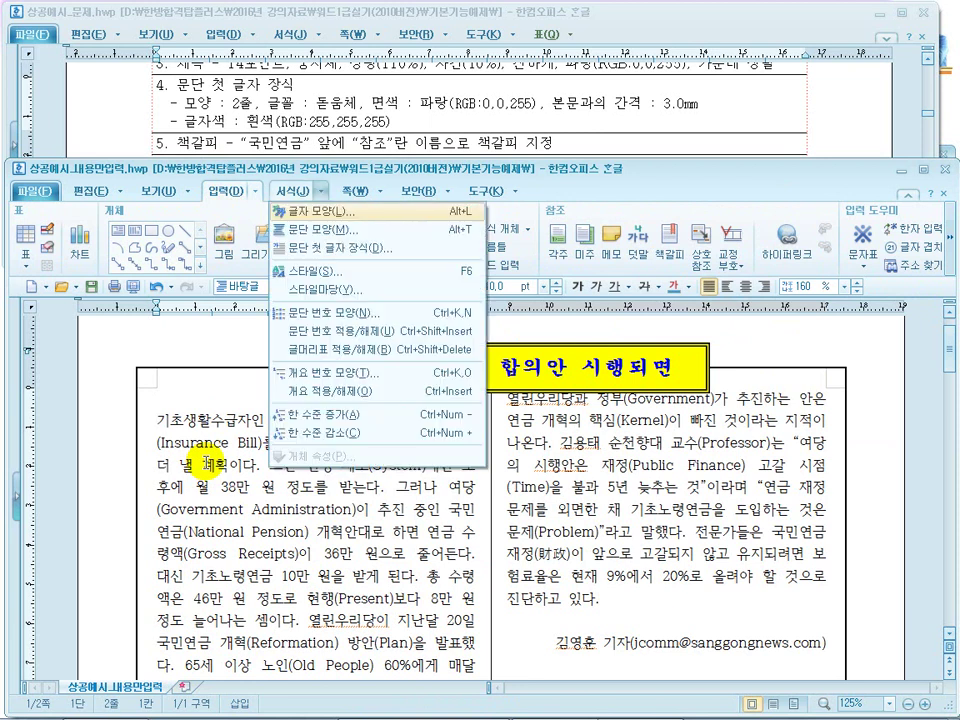
key(d)
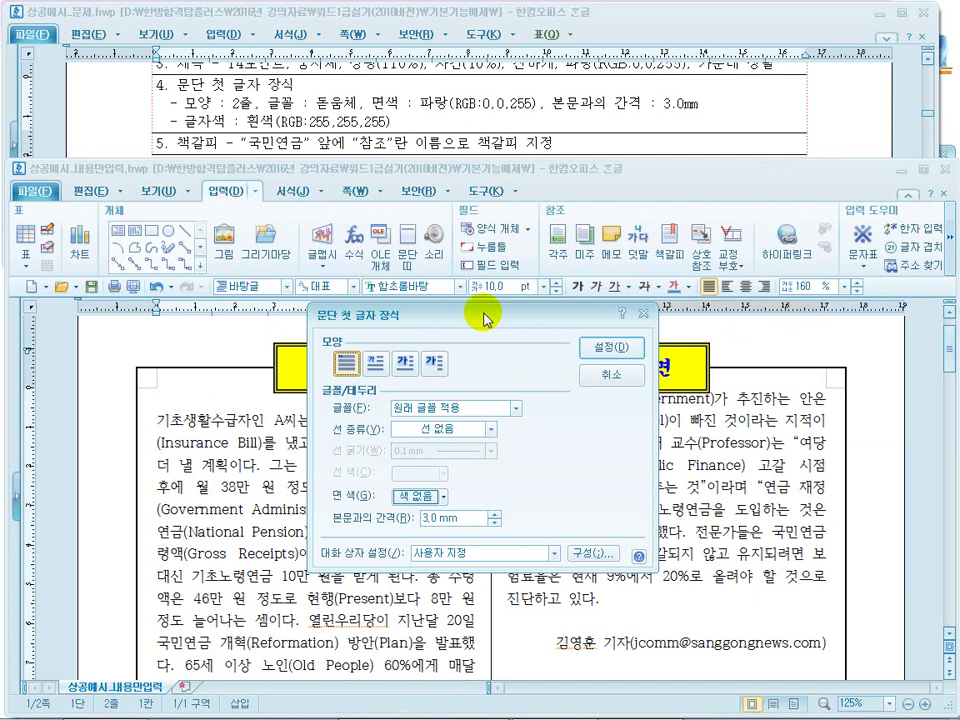
drag(484, 317, 388, 295)
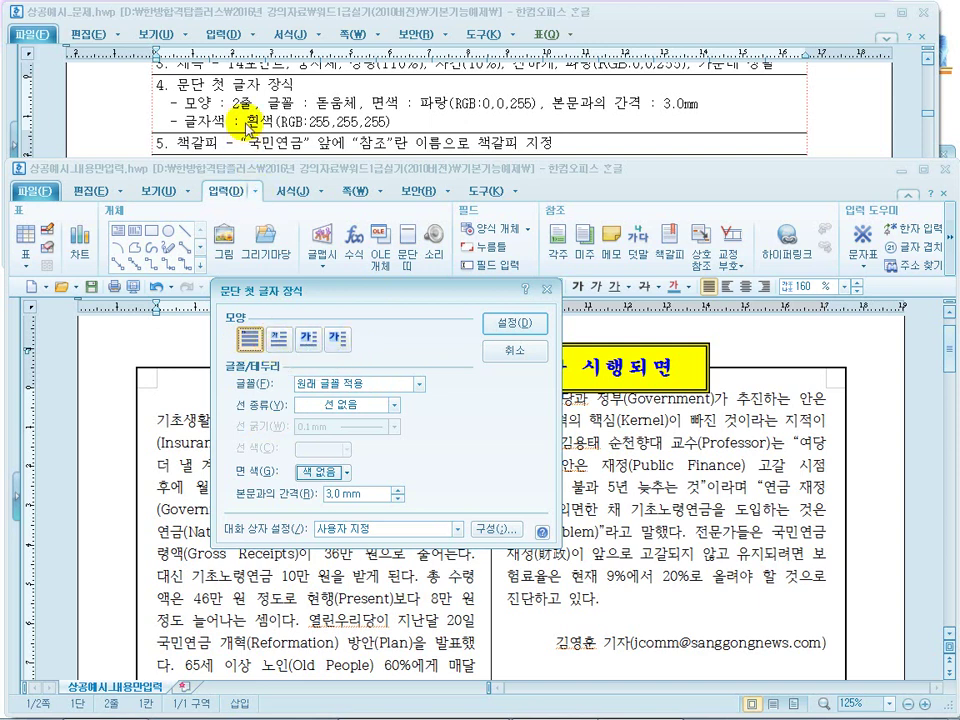
click(277, 340)
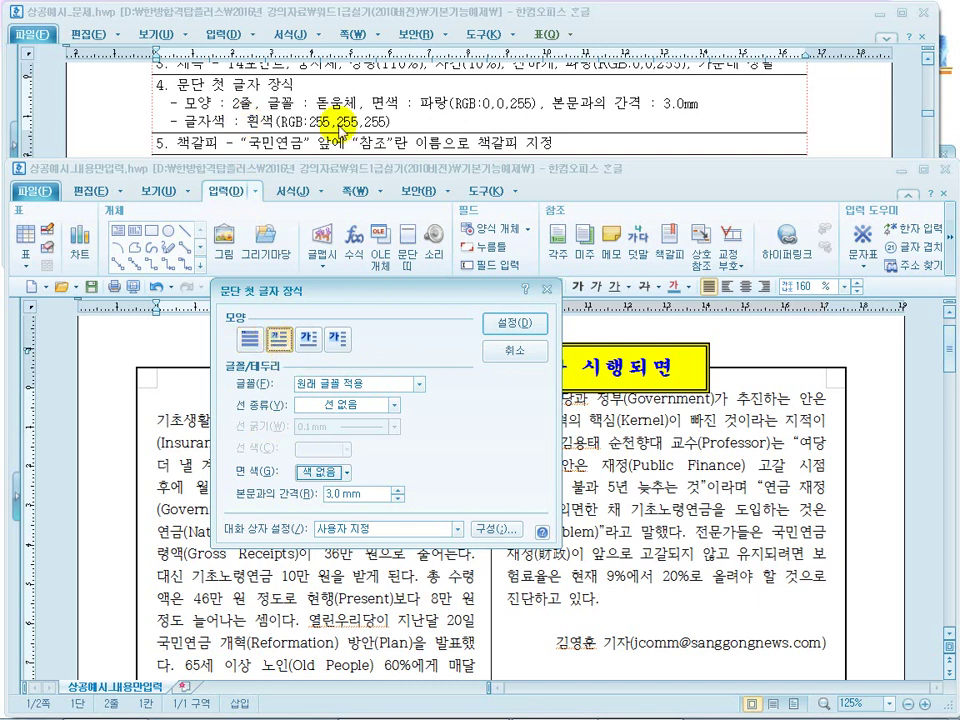
click(352, 383)
click(352, 384)
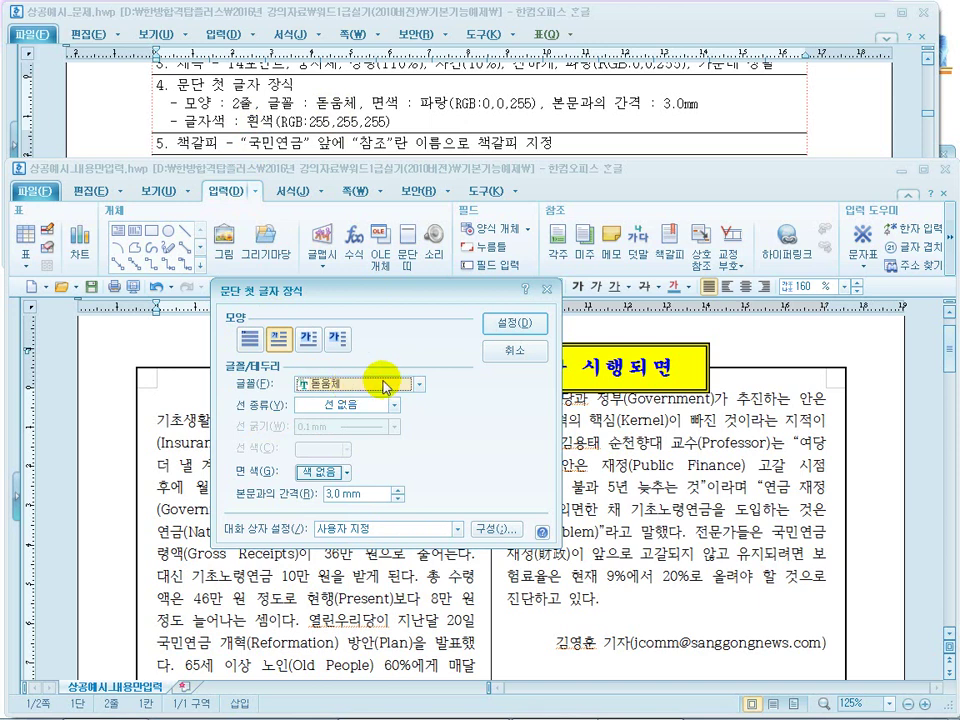
Set the decoration's fill colour to 파랑 (RGB 0,0,255) from the 오피스 palette and apply it.
click(347, 473)
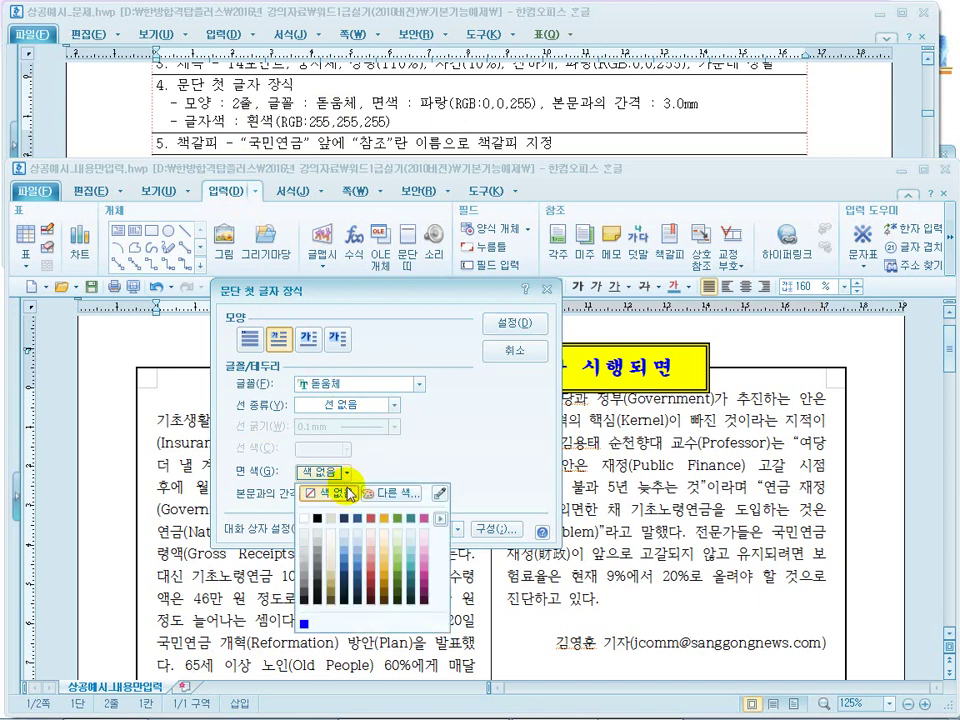
click(440, 518)
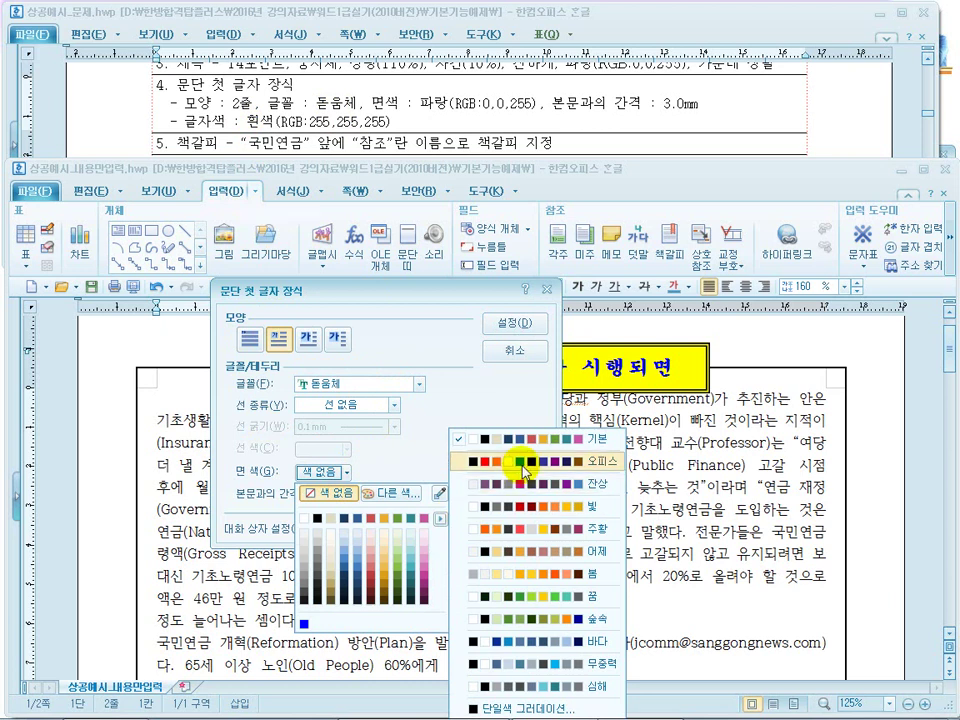
click(524, 468)
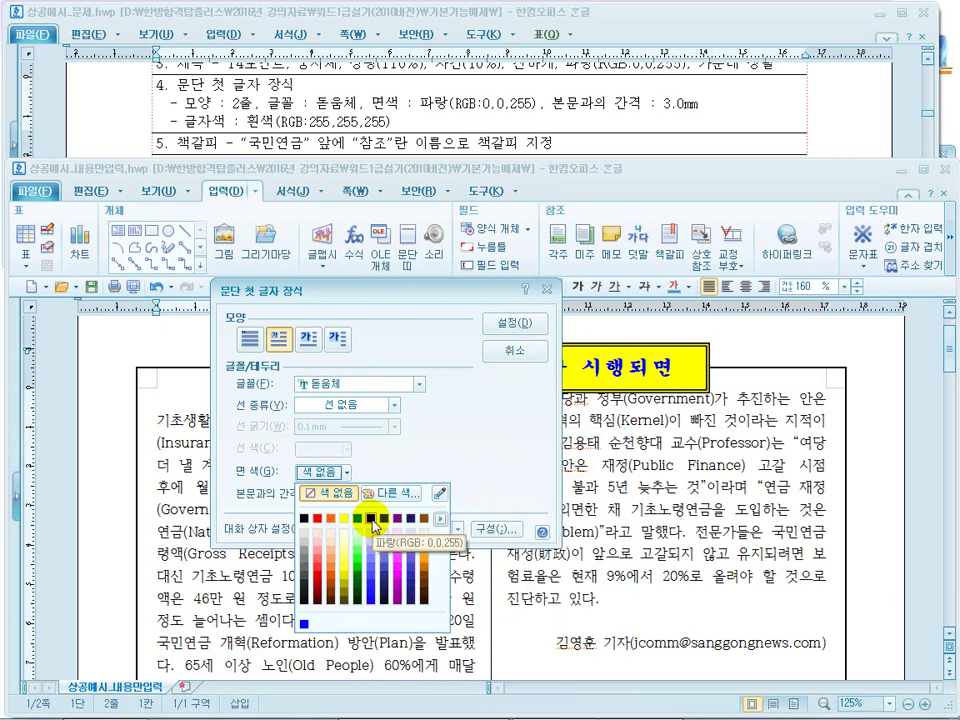
click(371, 518)
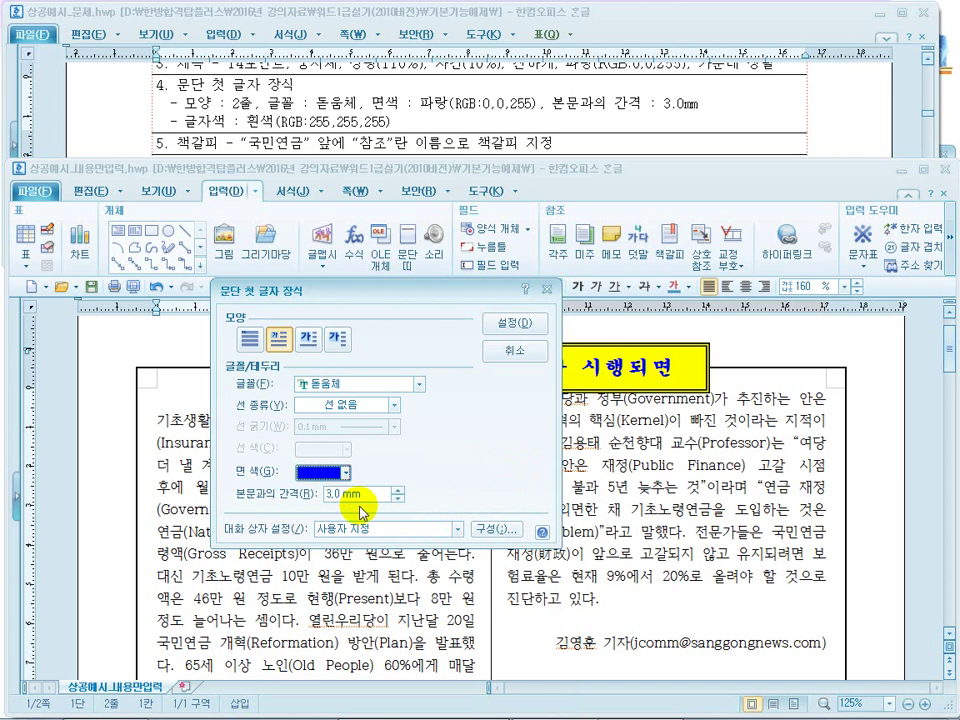
click(503, 322)
Set the text colour of the decorated first letter 기 to white (RGB 255,255,255) in the answer document.
click(201, 433)
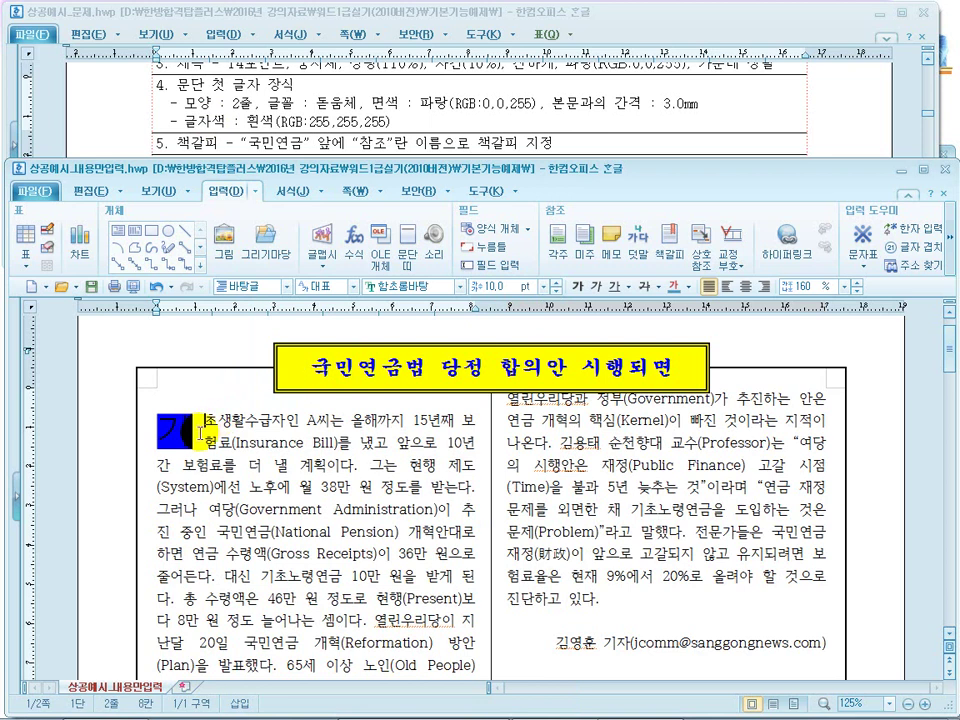
click(168, 432)
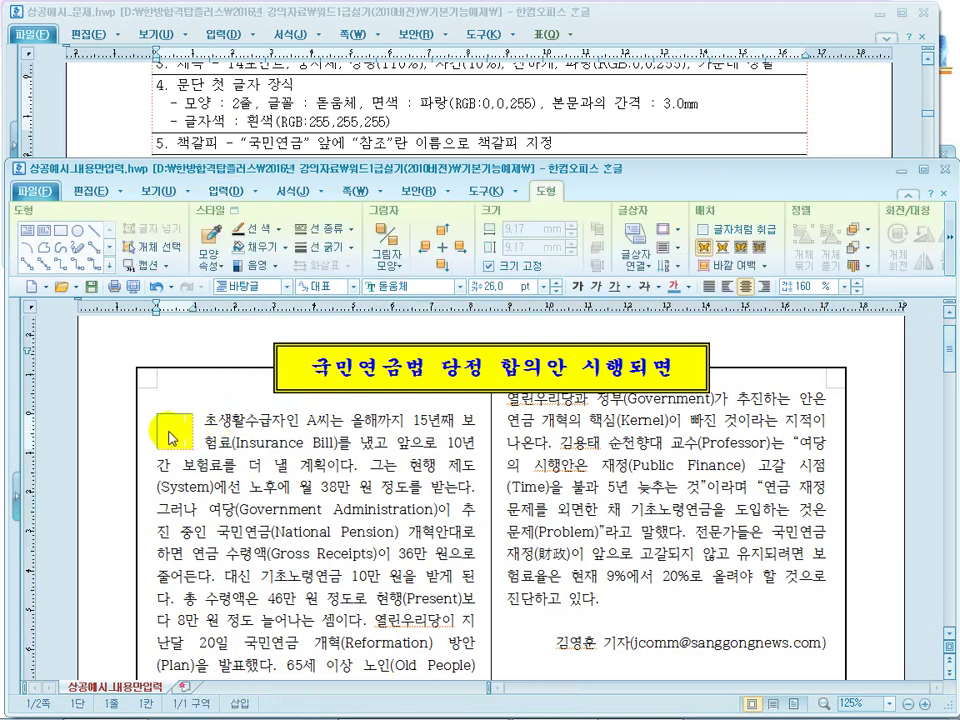
key(alt+l)
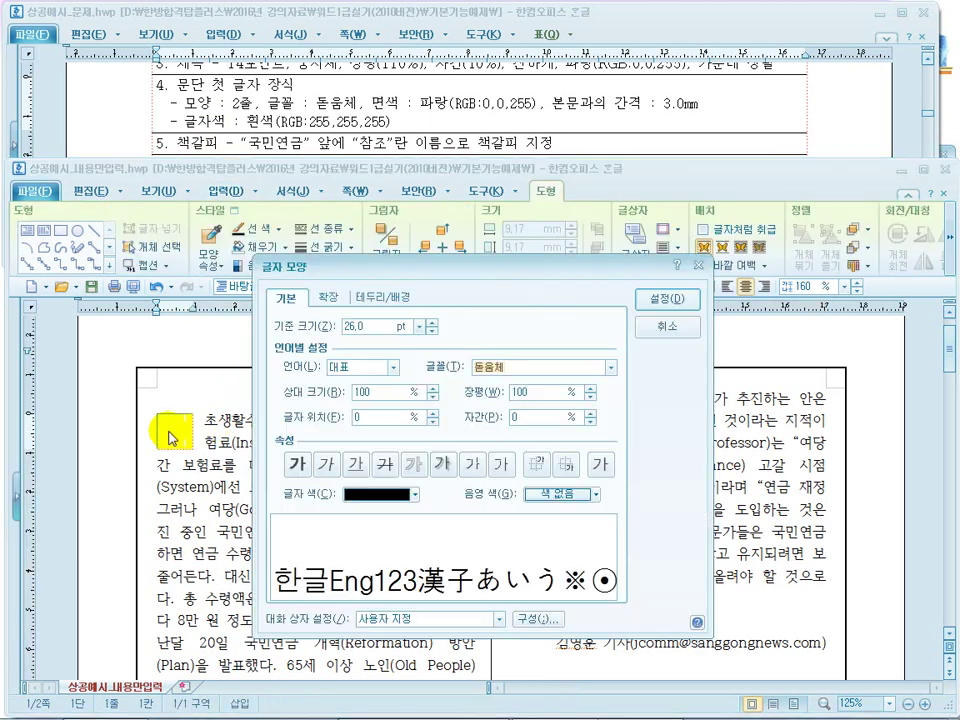
click(416, 497)
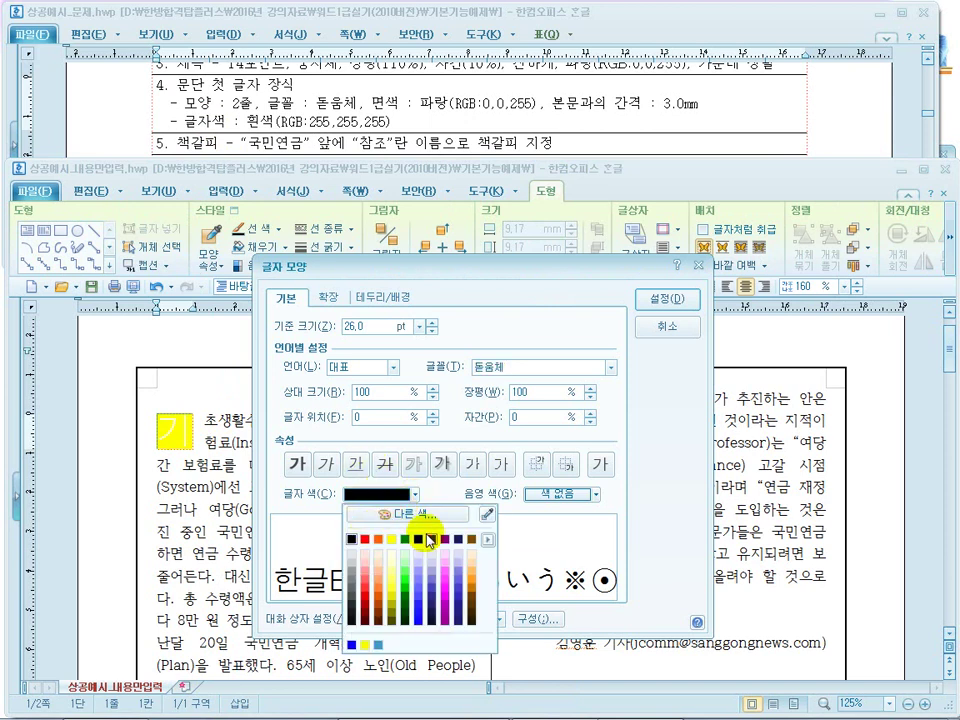
click(488, 541)
click(519, 438)
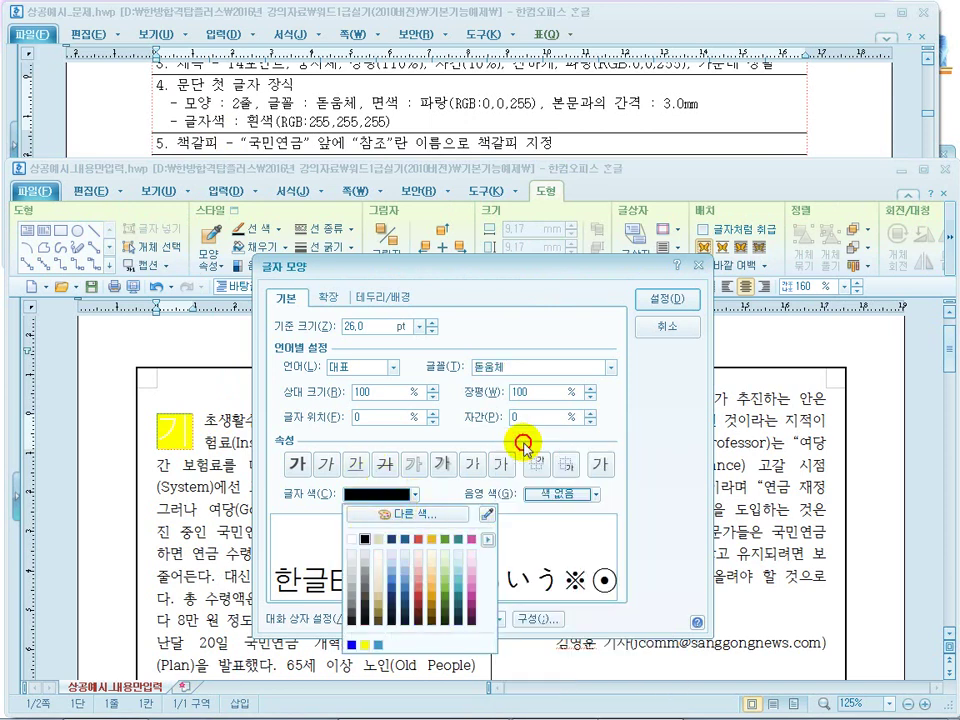
click(349, 543)
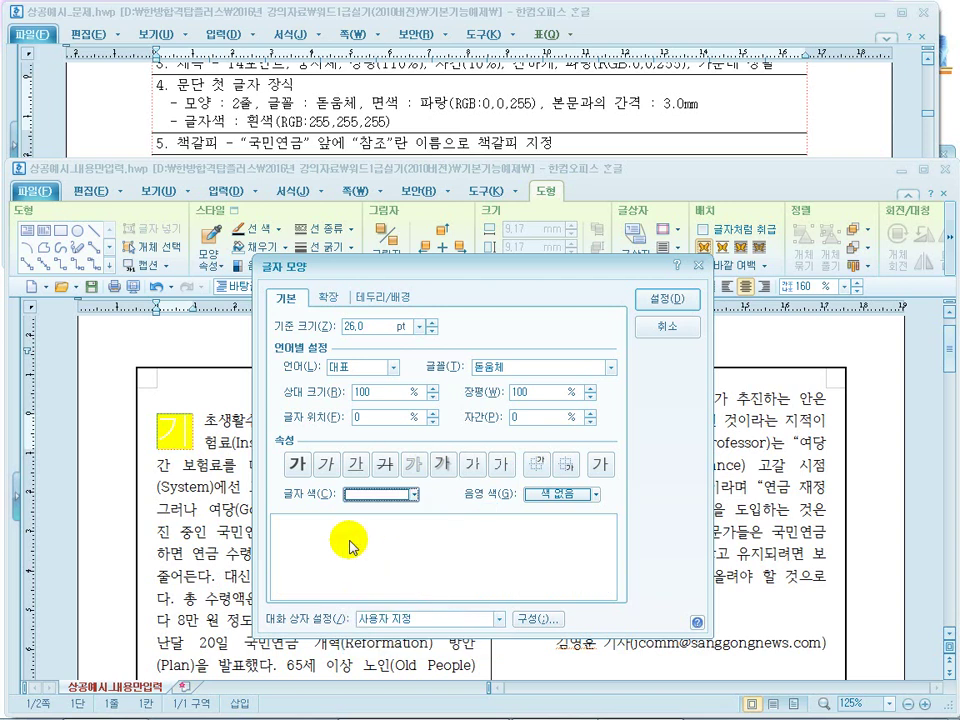
click(672, 300)
click(253, 446)
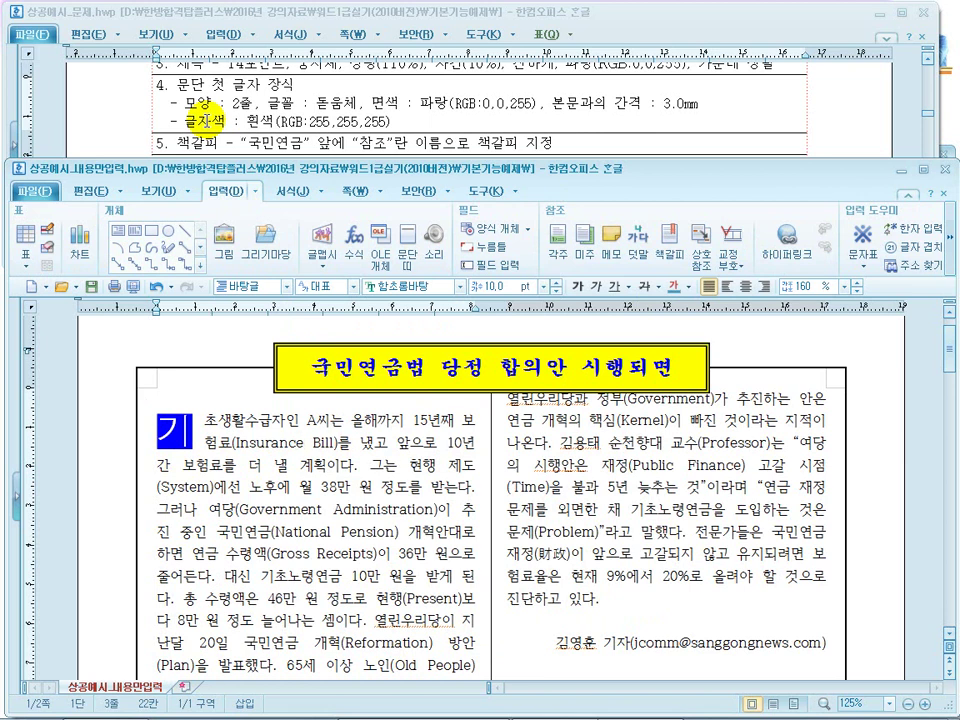
click(190, 430)
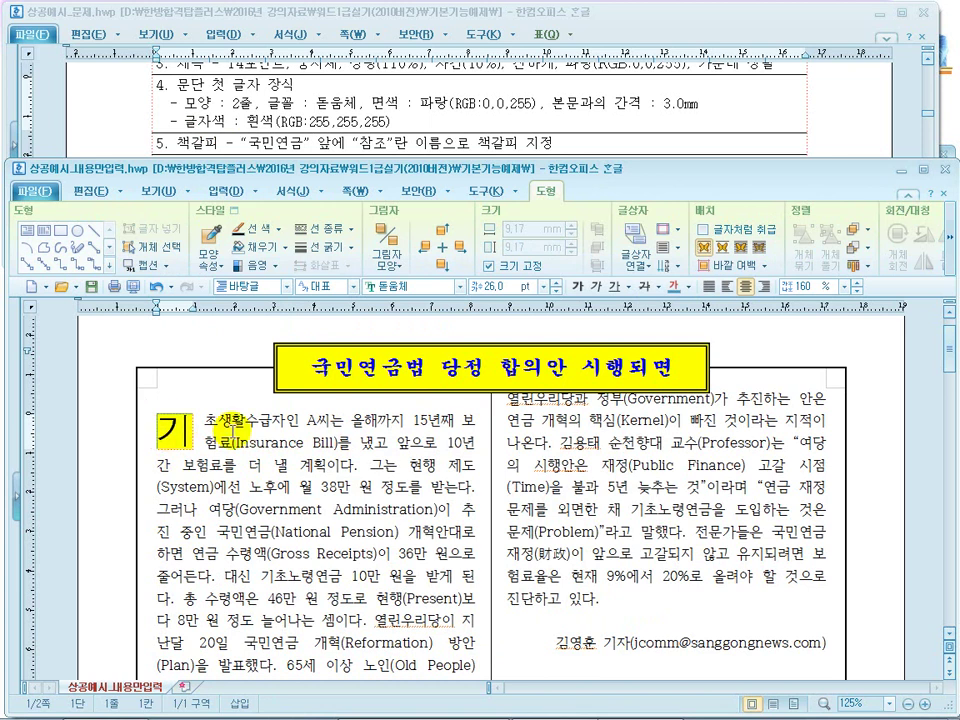
click(174, 324)
click(90, 190)
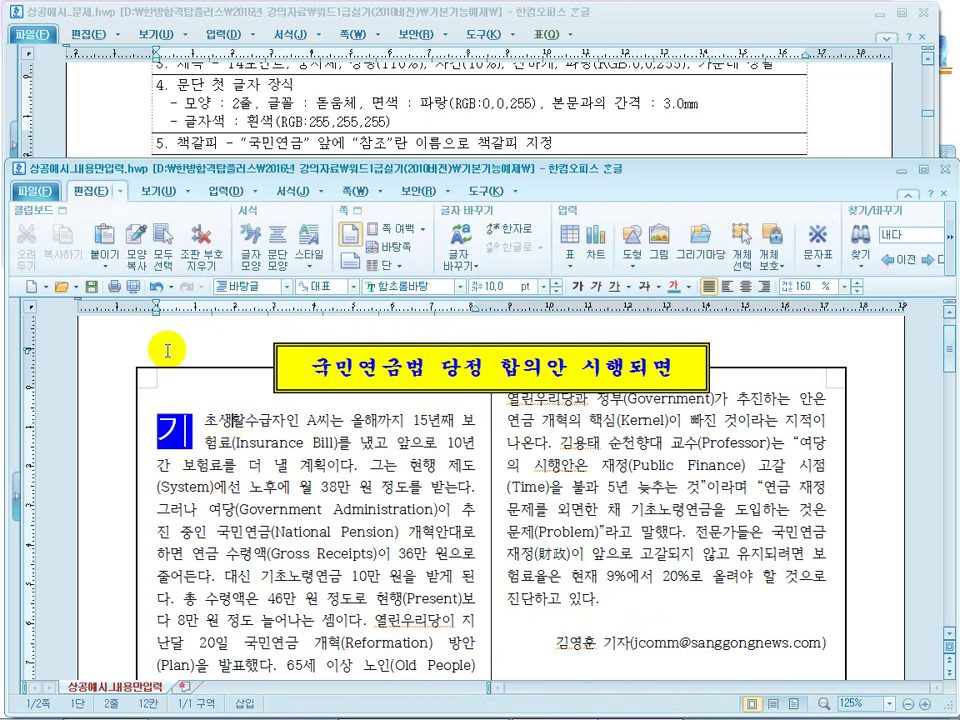
click(160, 415)
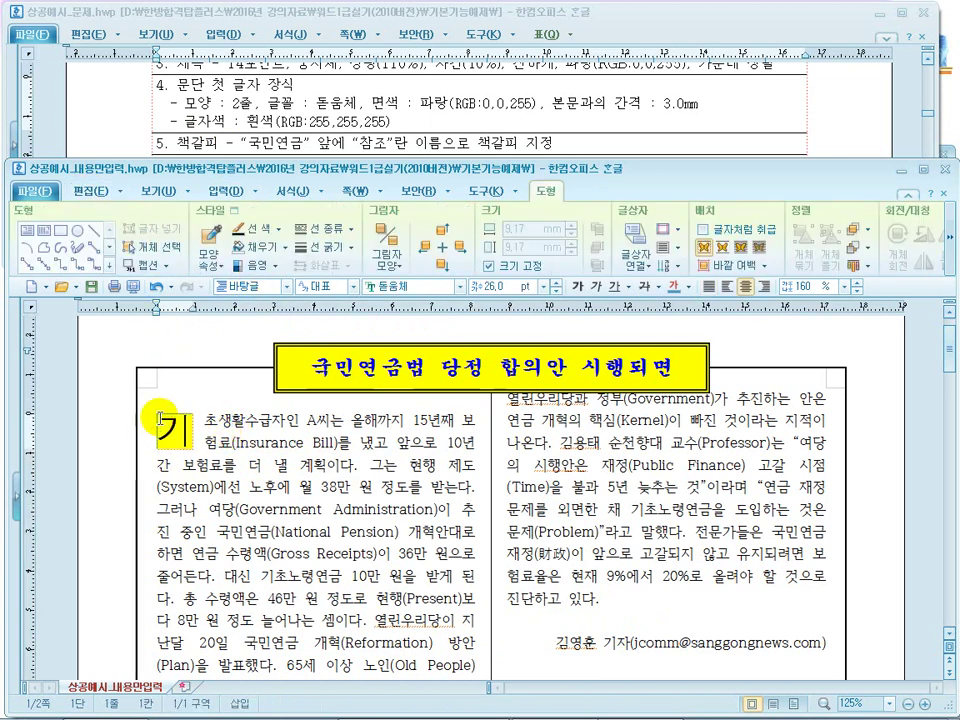
click(90, 190)
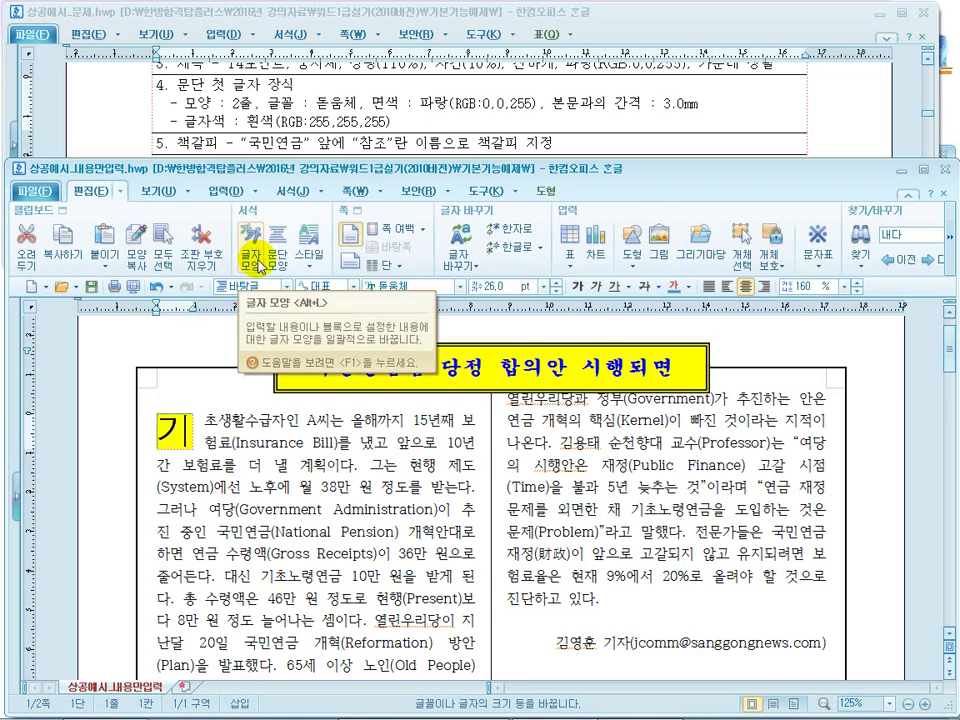
click(308, 495)
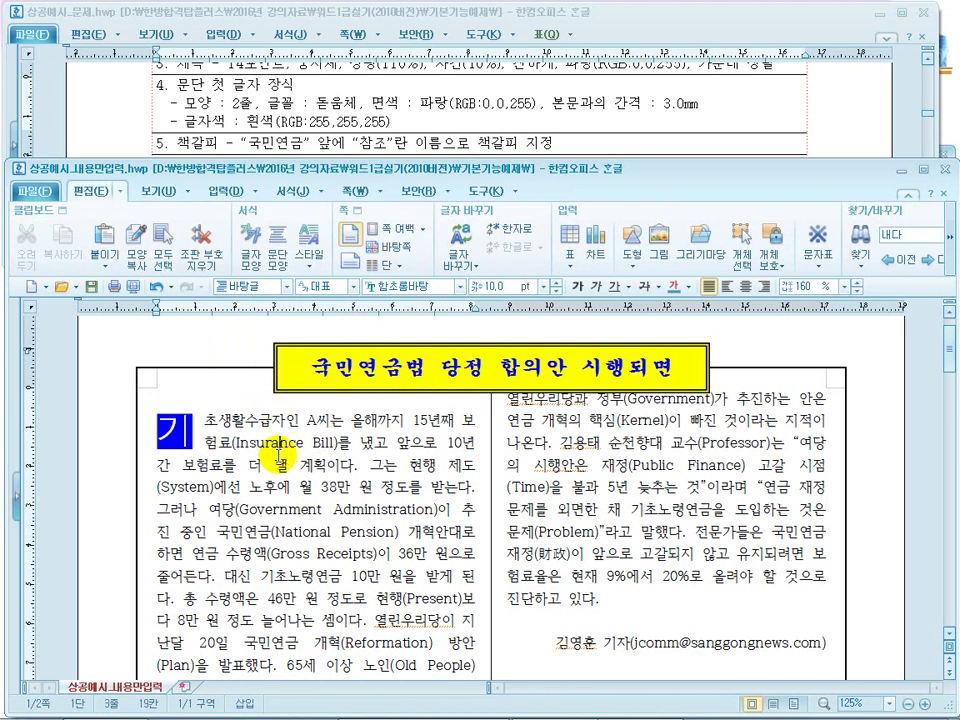
Bring the question document forward and look through its remaining instructions down to the sample page layout.
key(super)
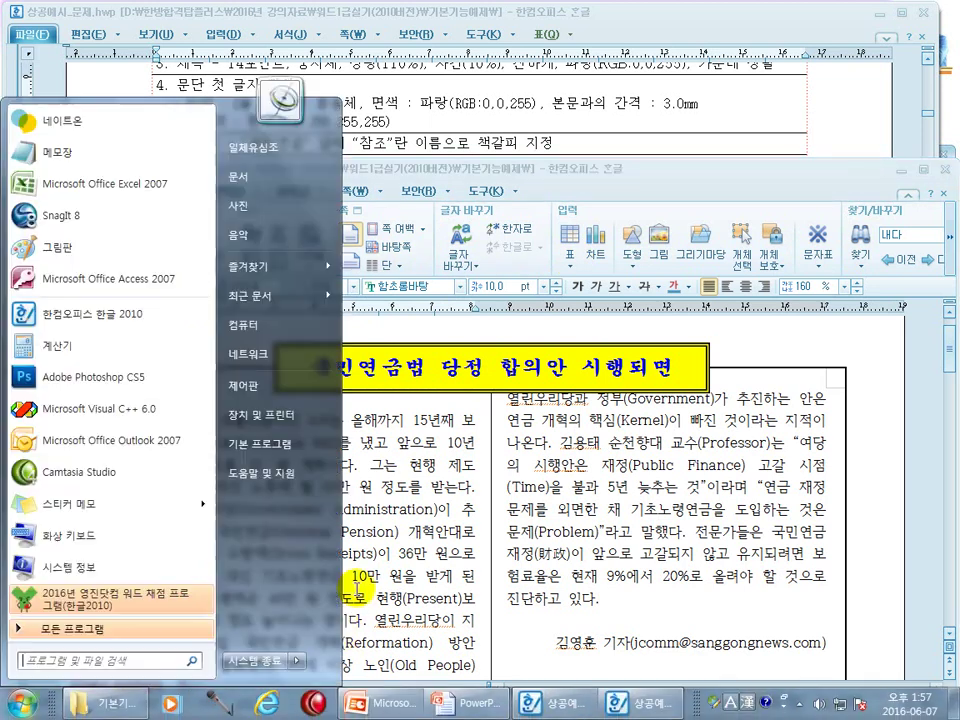
click(454, 696)
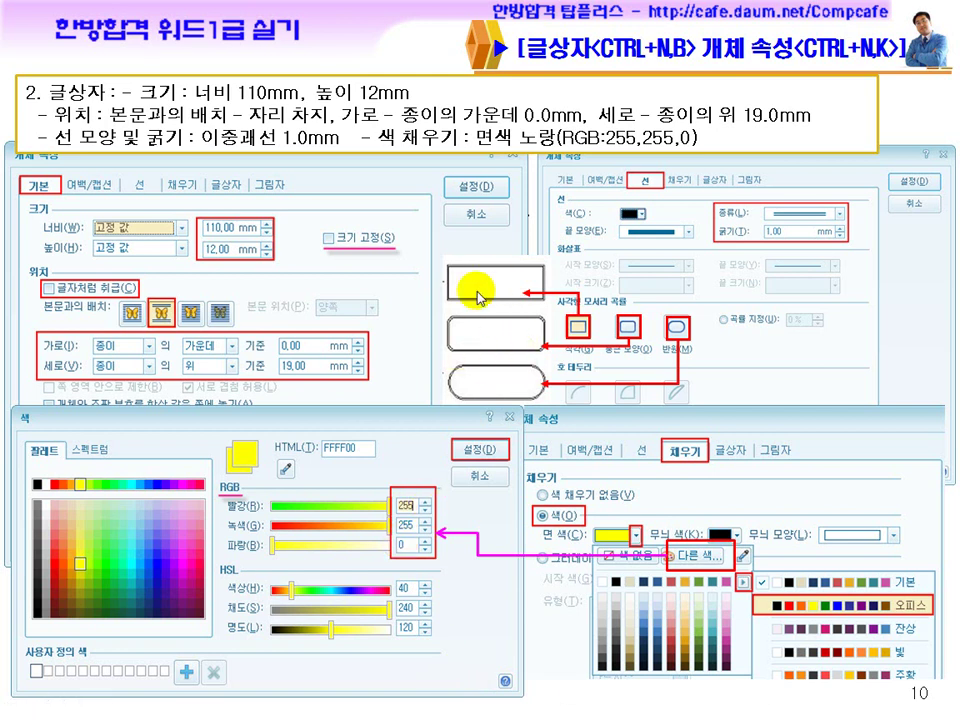
key(super)
click(558, 703)
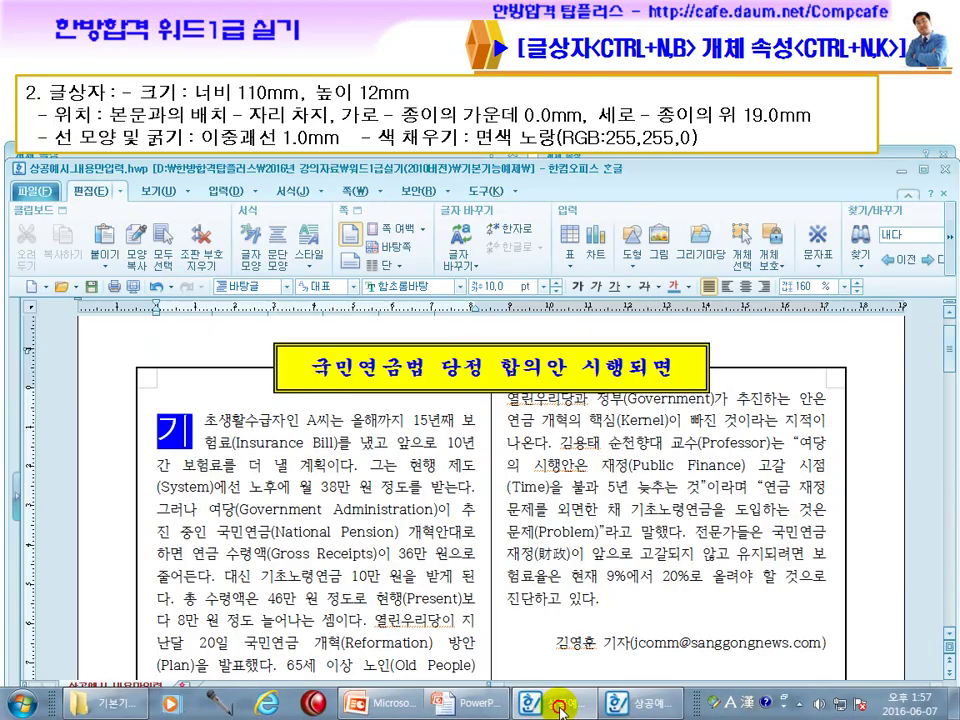
click(640, 703)
click(514, 160)
scroll(514, 160, down, 10)
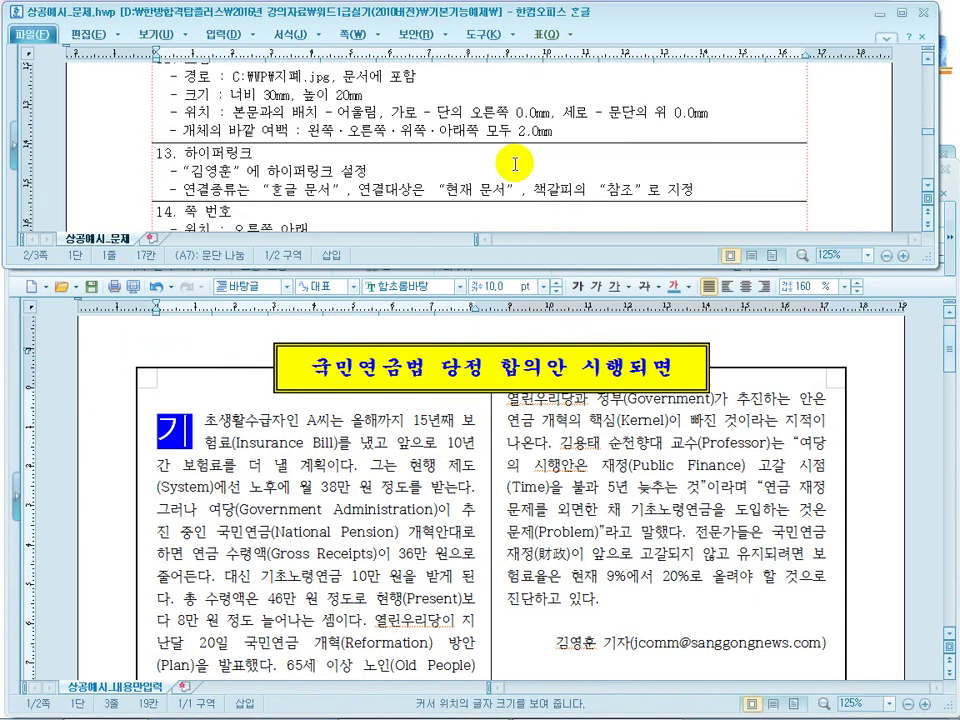
scroll(514, 160, down, 2)
scroll(500, 155, up, 4)
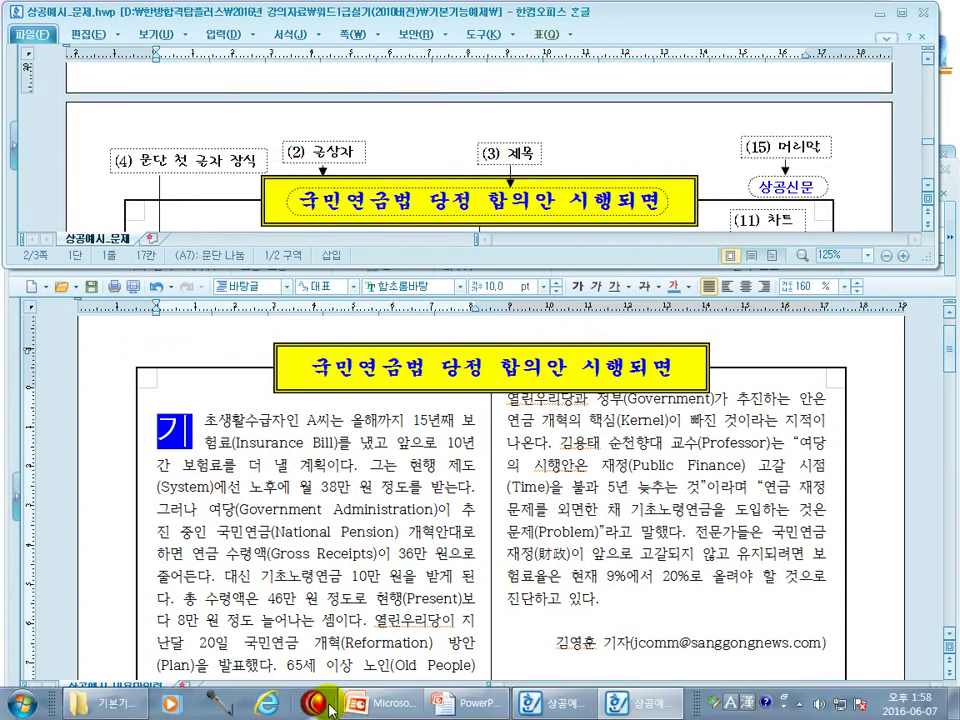
Switch to the PowerPoint lecture slides and review the 글자모양, 문단 첫 글자 장식 and 한자변환 slides.
click(366, 705)
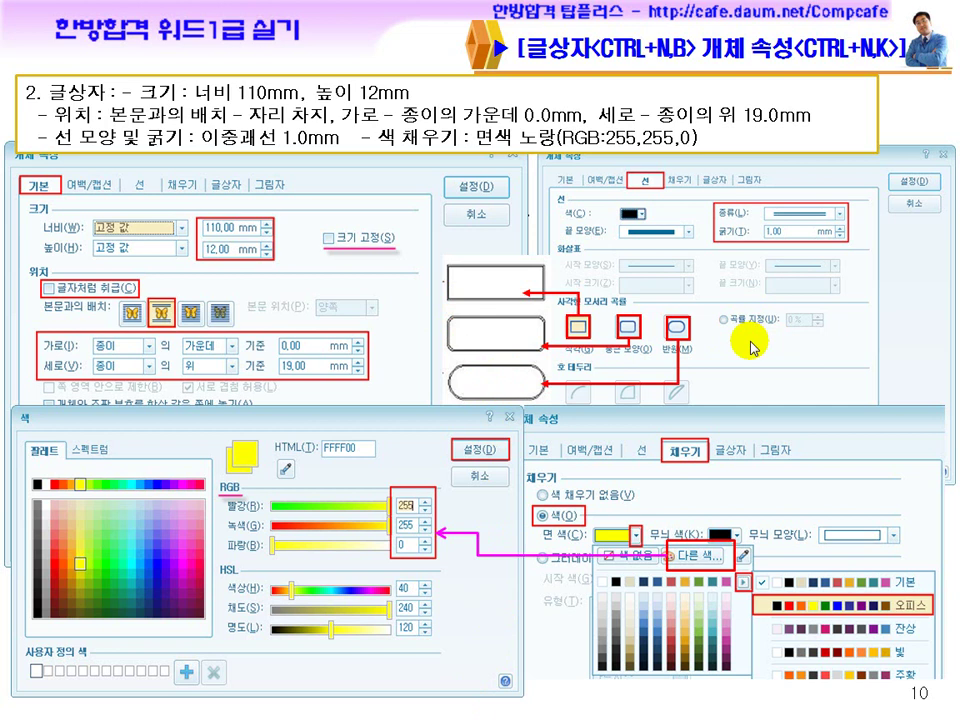
click(406, 337)
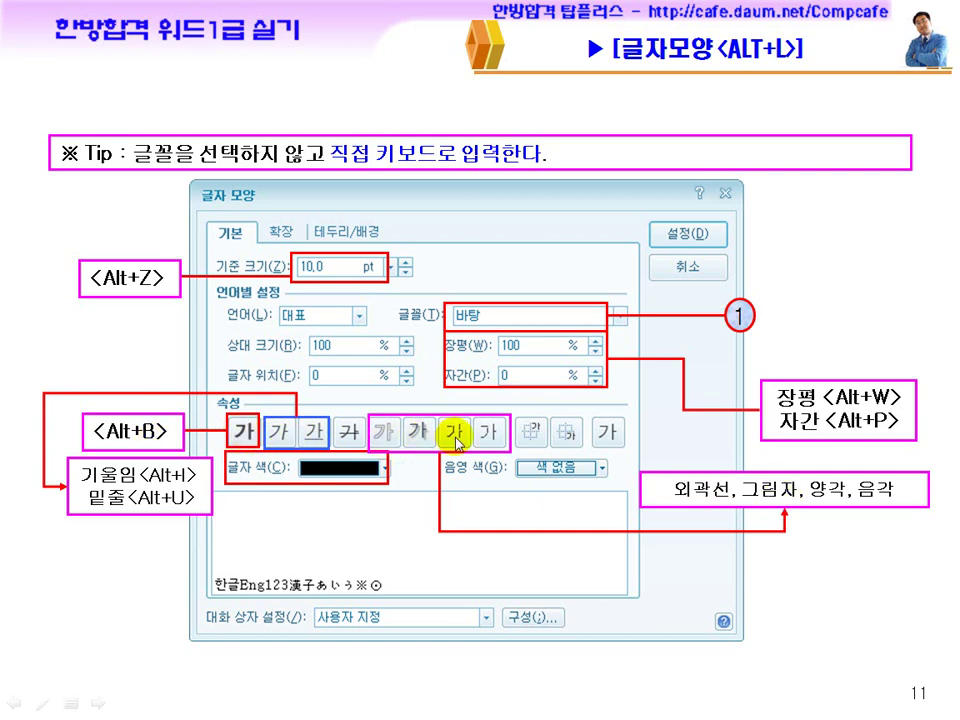
click(352, 470)
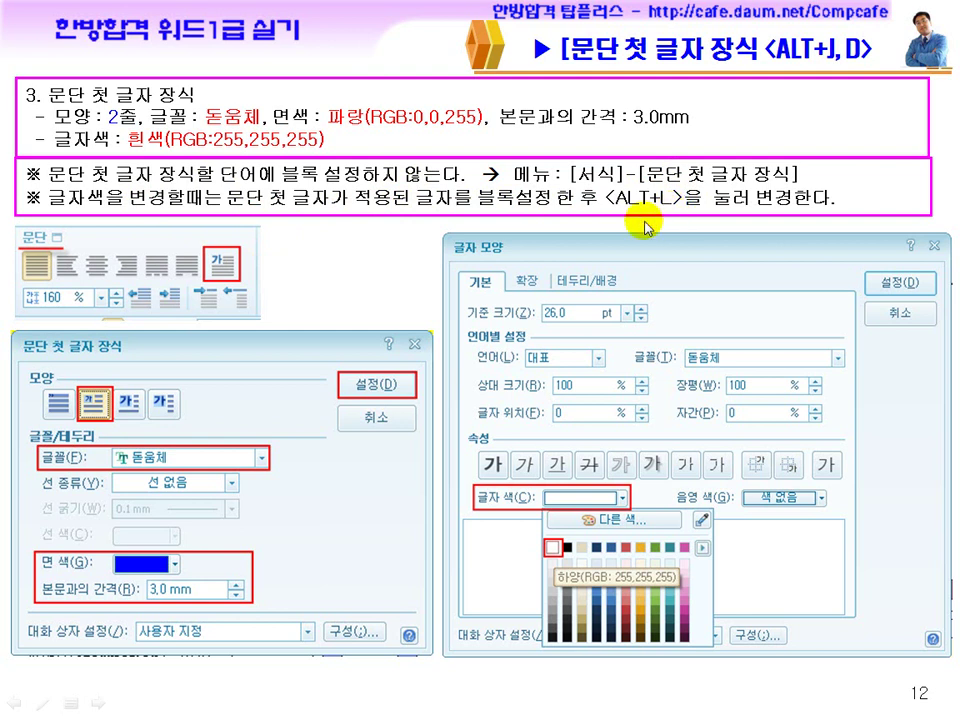
click(447, 334)
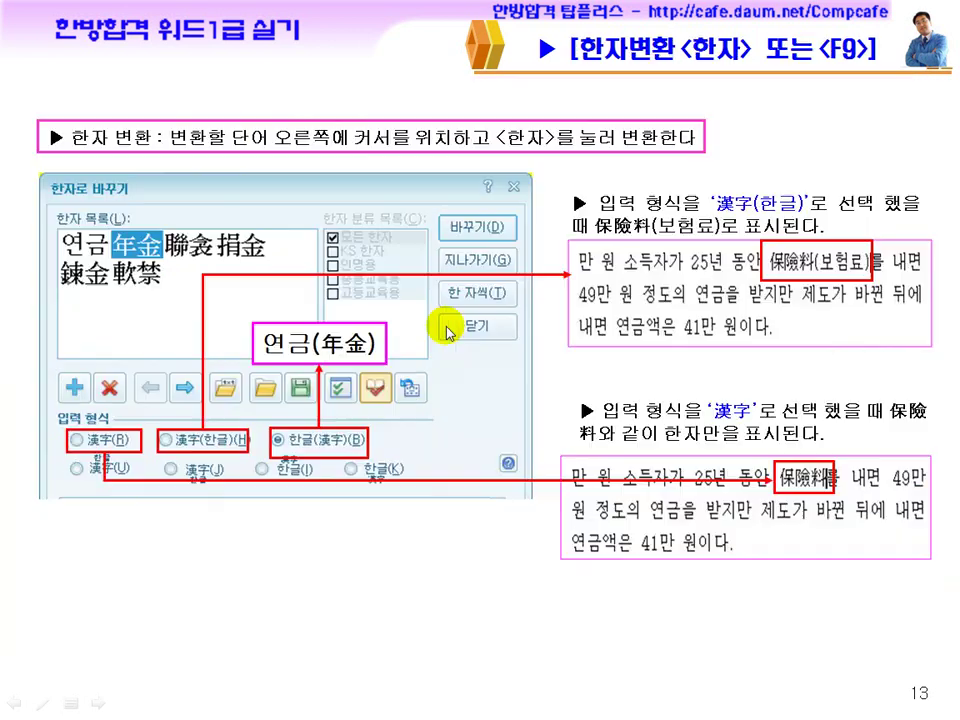
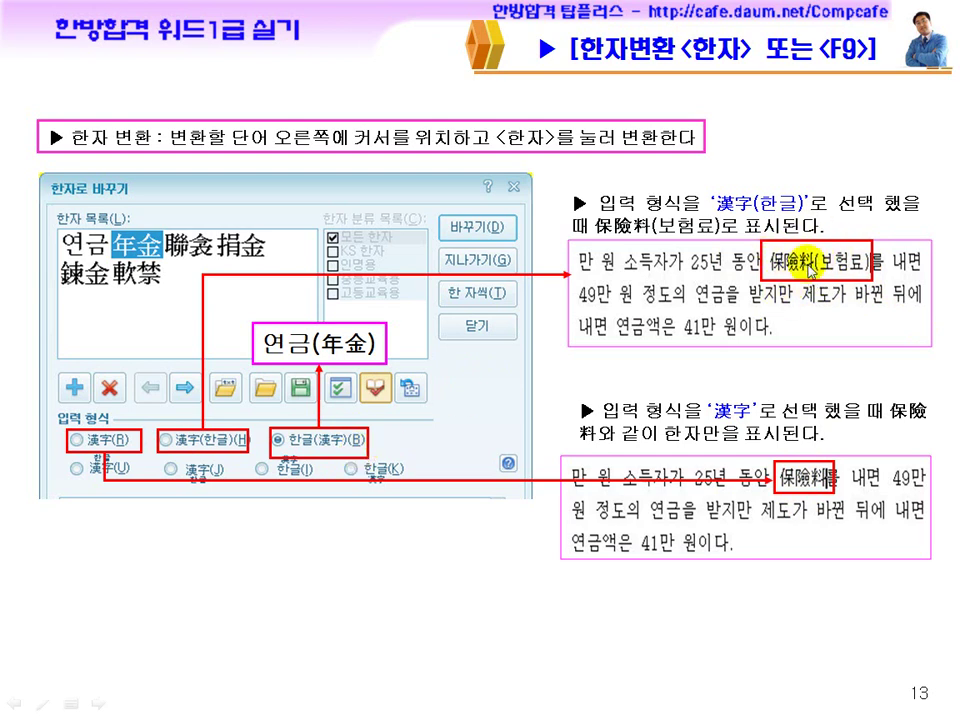
Return to the question document in Hangul, maximize it and locate 연금(年金) in the sample article.
key(super)
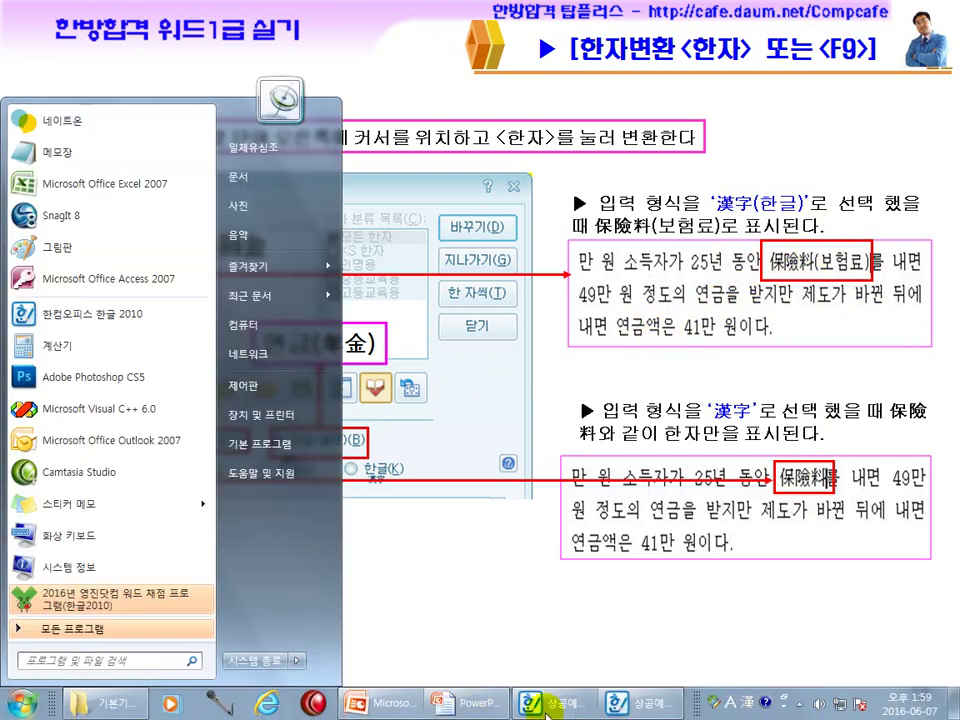
click(547, 708)
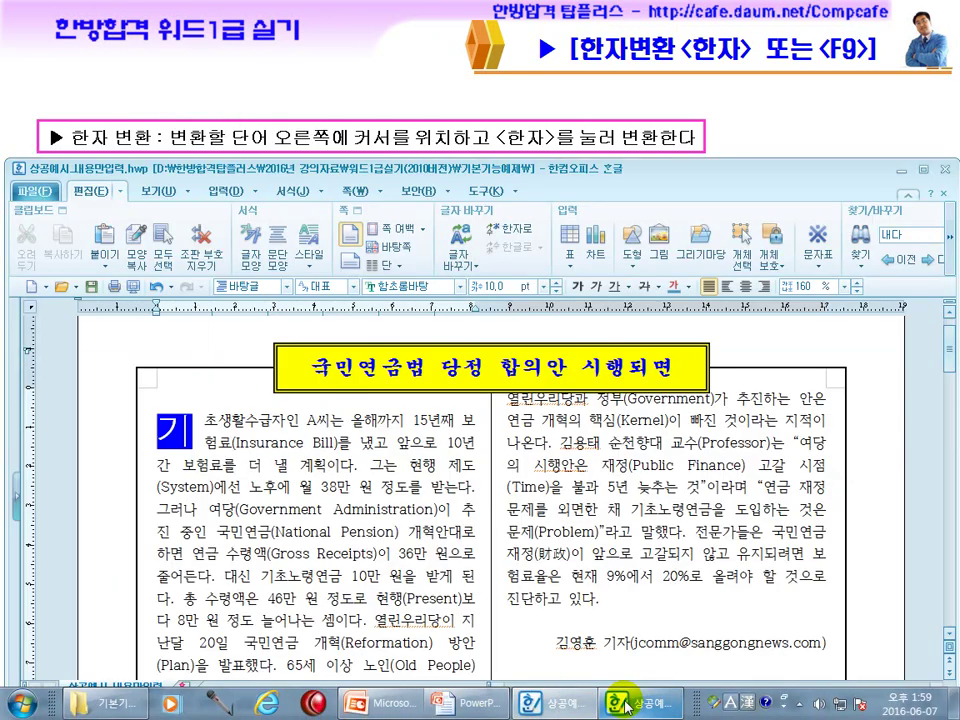
click(625, 706)
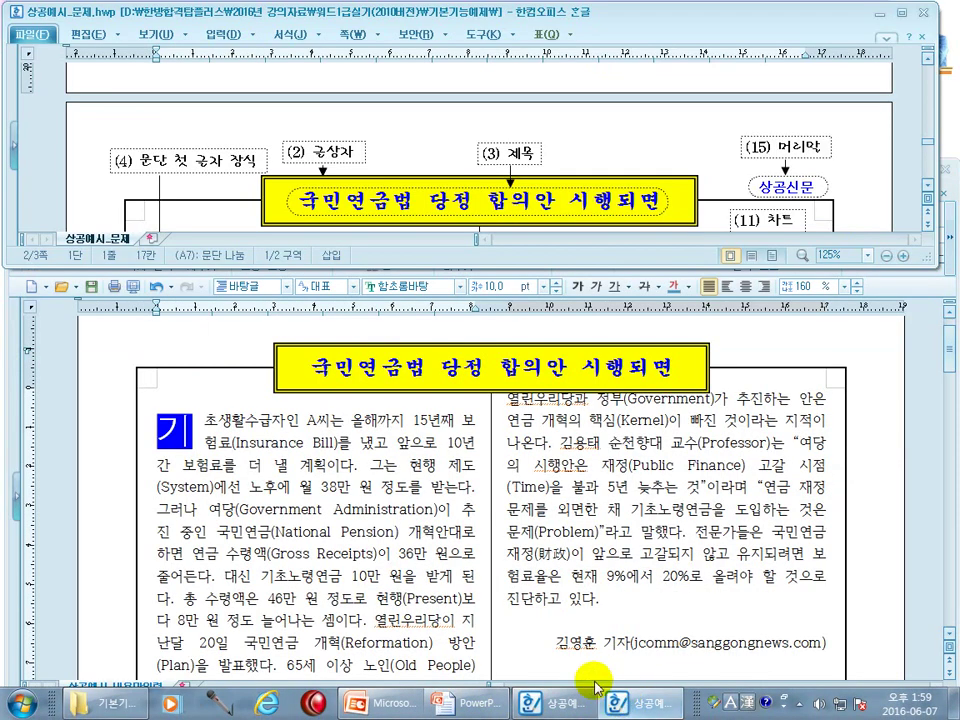
double_click(597, 12)
scroll(381, 388, down, 10)
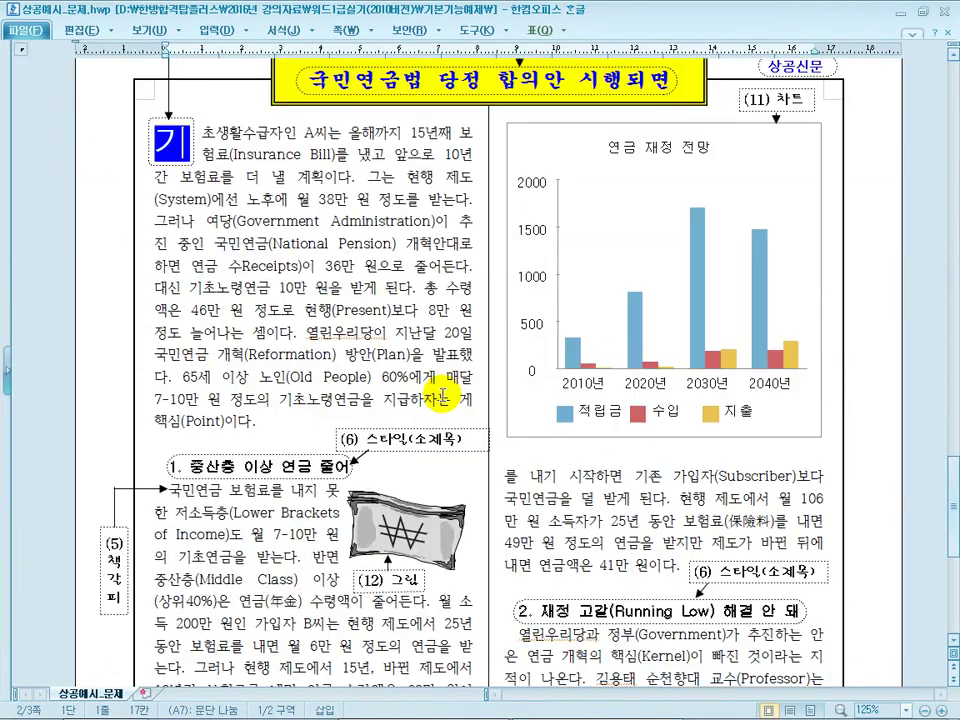
scroll(441, 396, down, 1)
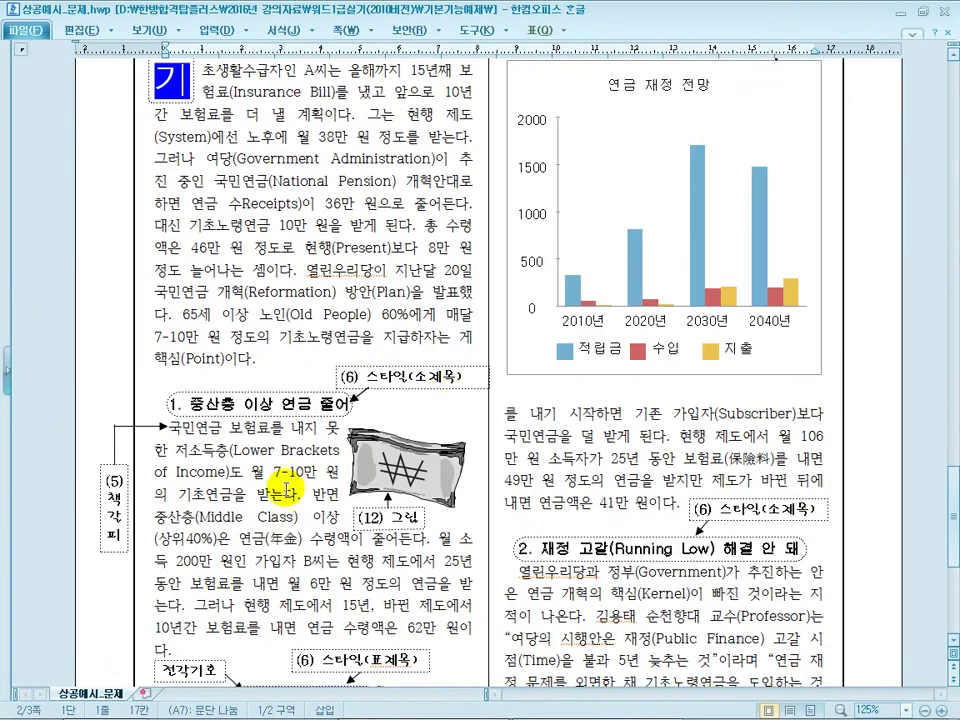
drag(300, 540, 230, 538)
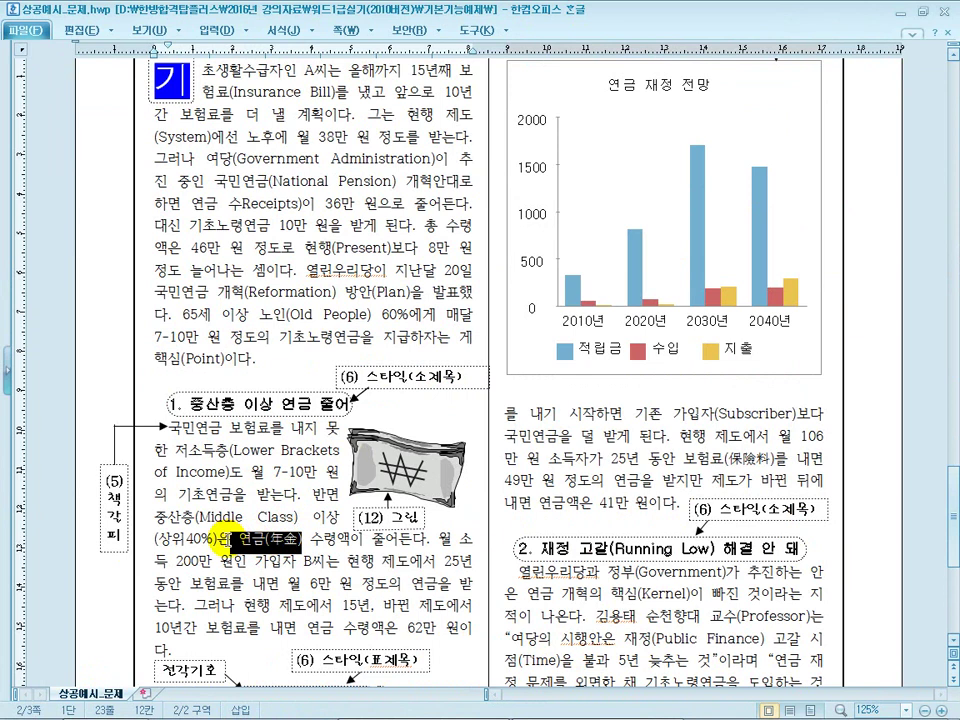
mouse_move(452, 712)
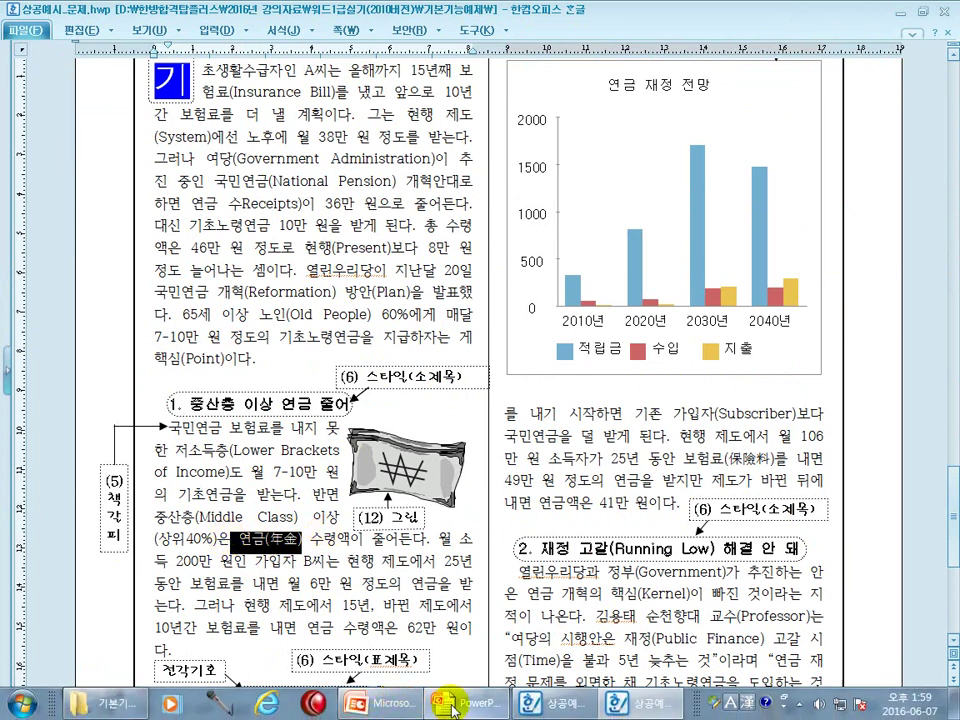
Delete the hanja (年金) after 연금 in the answer document's paragraph under 중산층 이상 연금 줄어.
click(555, 703)
scroll(379, 512, down, 5)
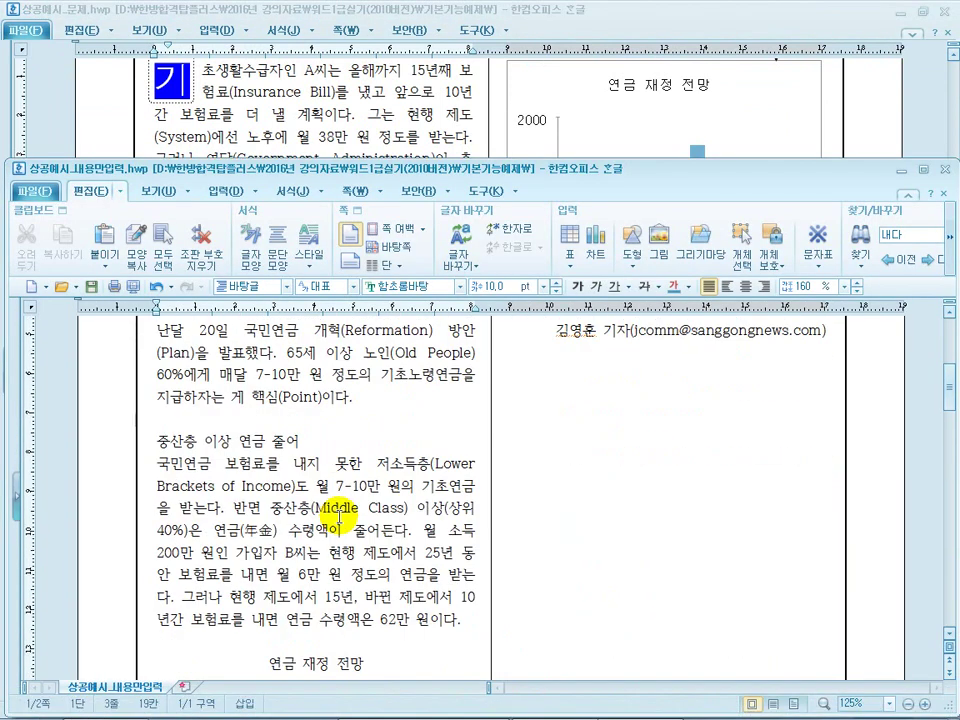
click(278, 533)
key(shift+Left)
key(shift+Left)
key(shift+Left)
key(shift+Left)
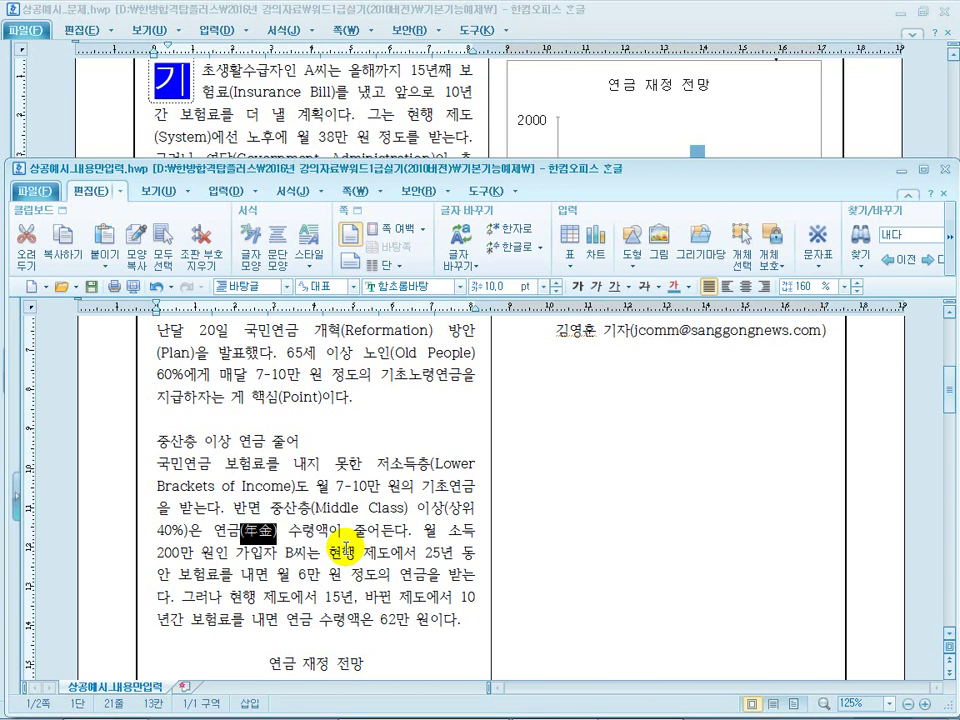
key(Delete)
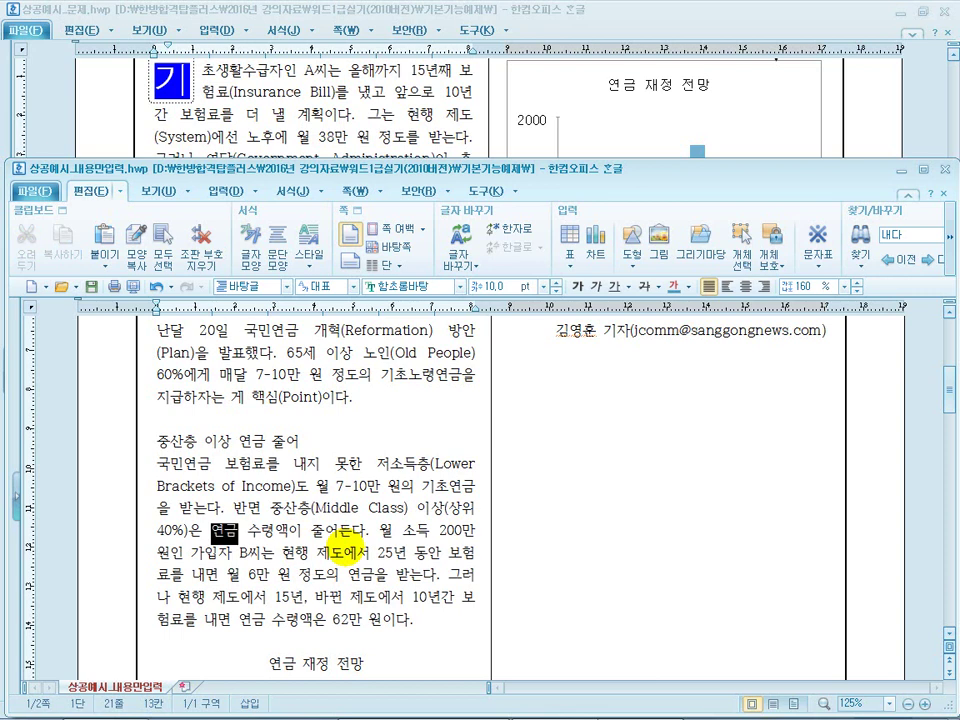
key(F9)
click(690, 388)
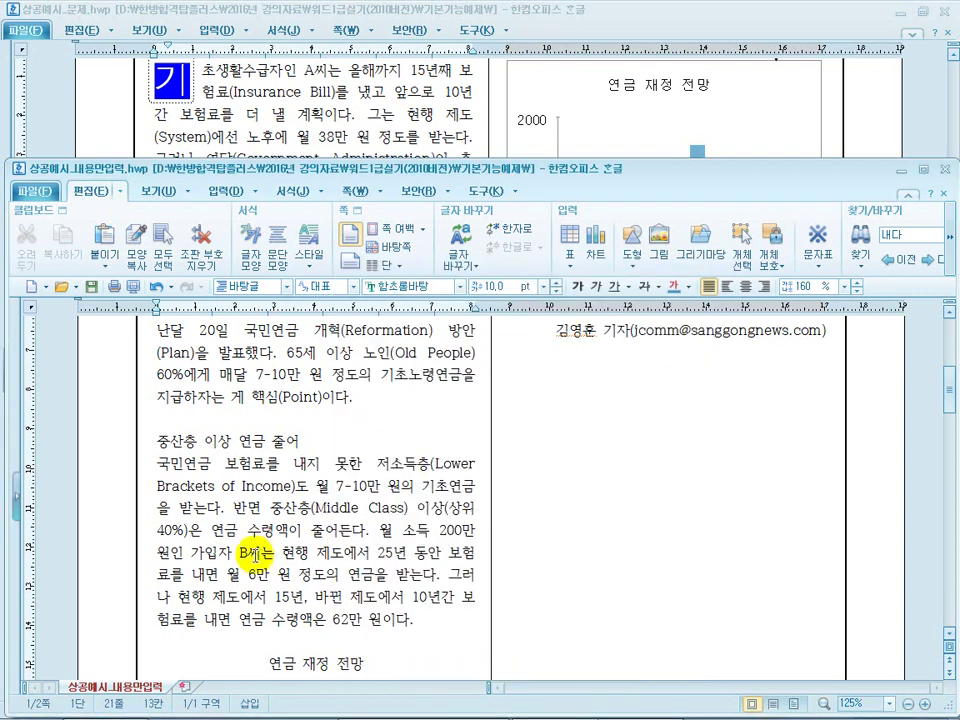
drag(240, 530, 209, 530)
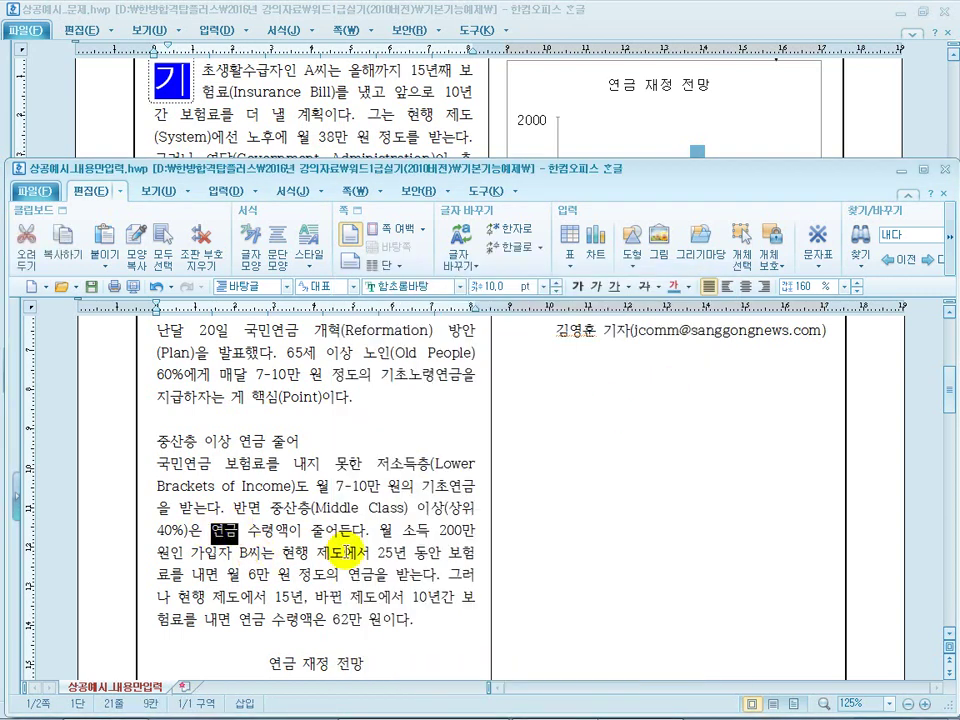
key(F9)
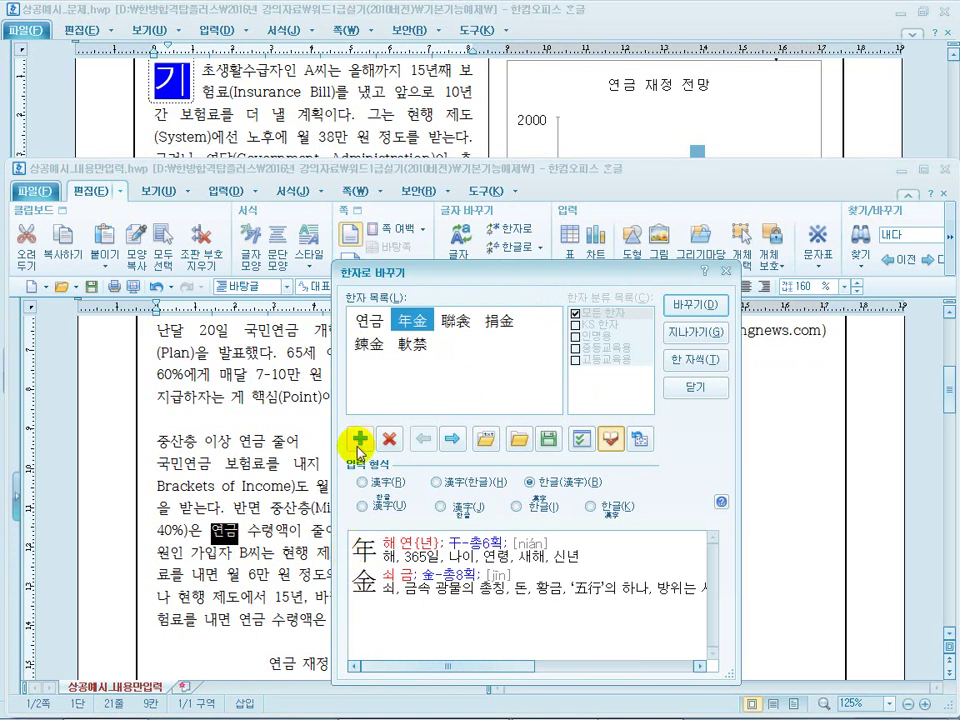
click(418, 333)
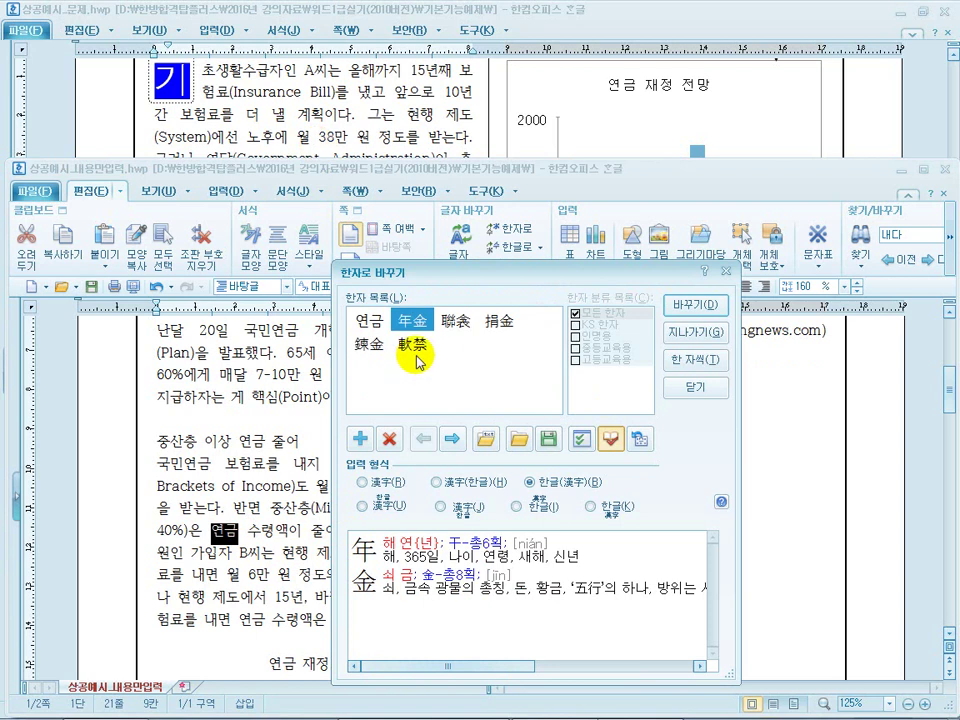
mouse_move(416, 325)
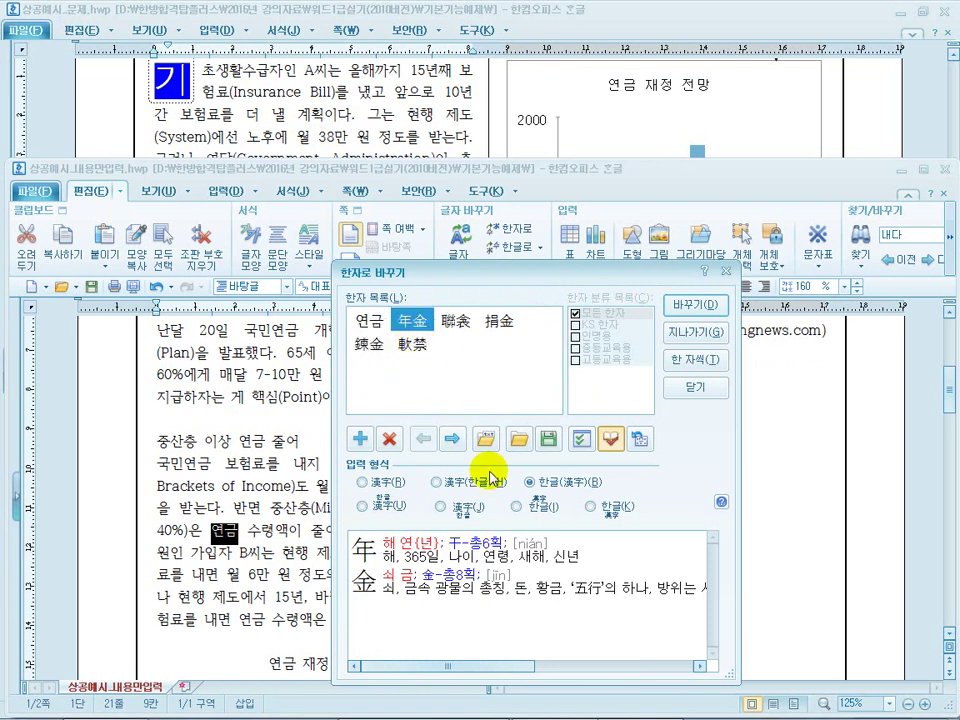
click(695, 387)
Check how 연금(年金) is written in the question document's sample article, and return to the answer document.
click(390, 145)
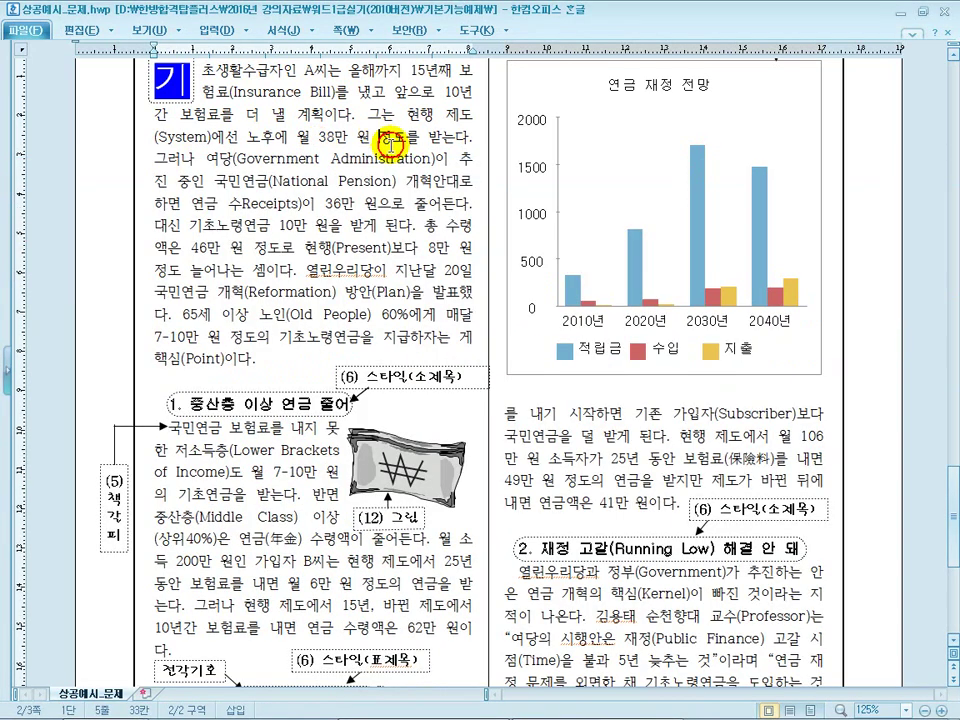
scroll(357, 230, down, 1)
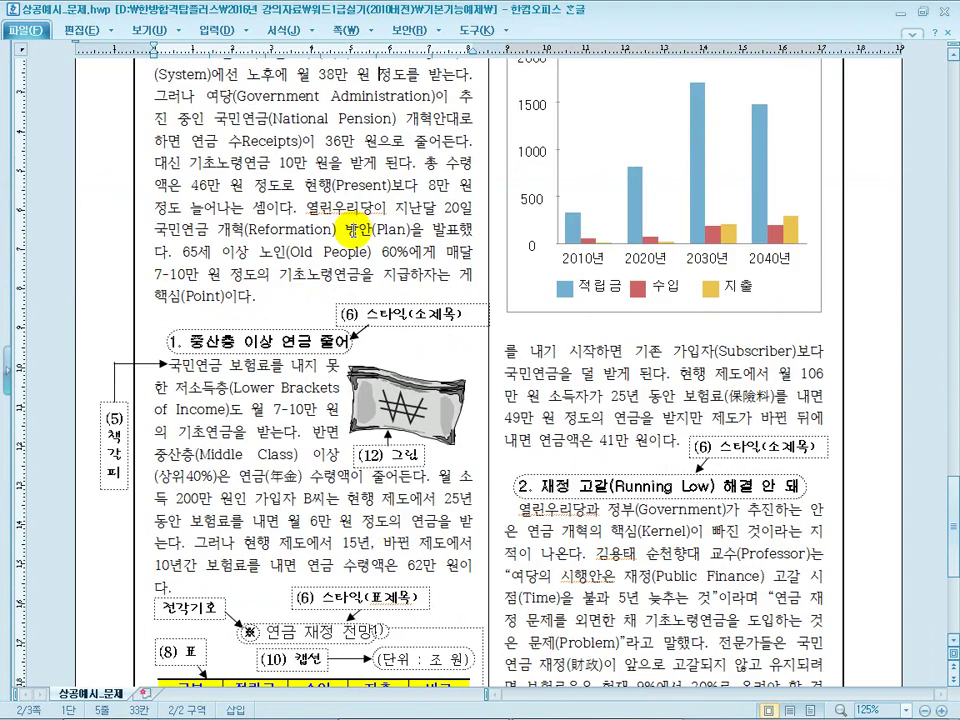
scroll(352, 228, up, 1)
scroll(346, 226, down, 1)
click(192, 209)
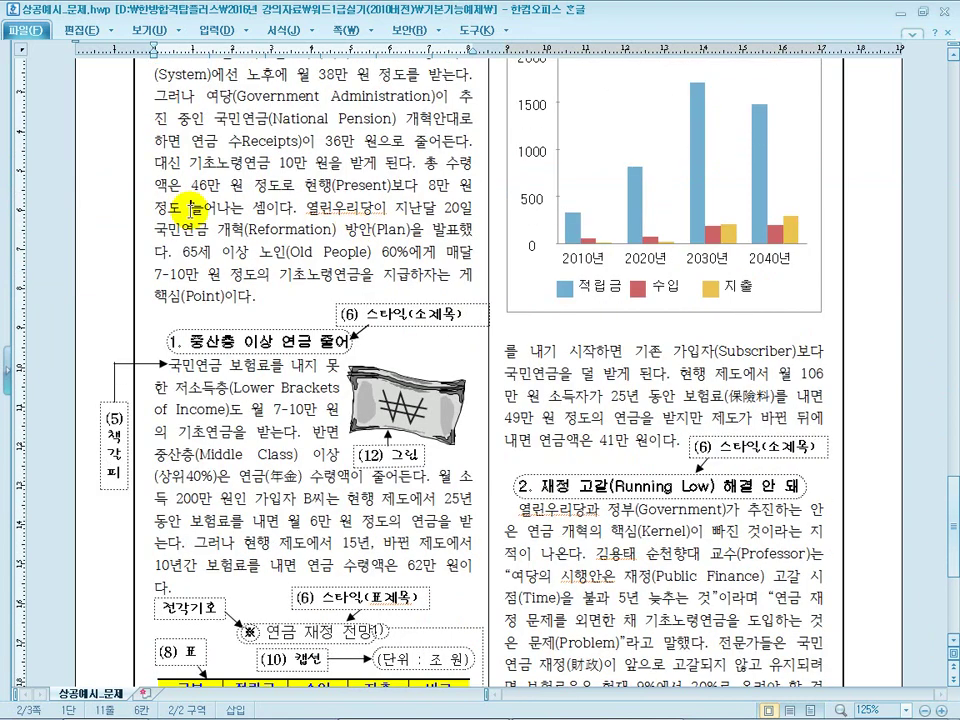
scroll(190, 209, down, 4)
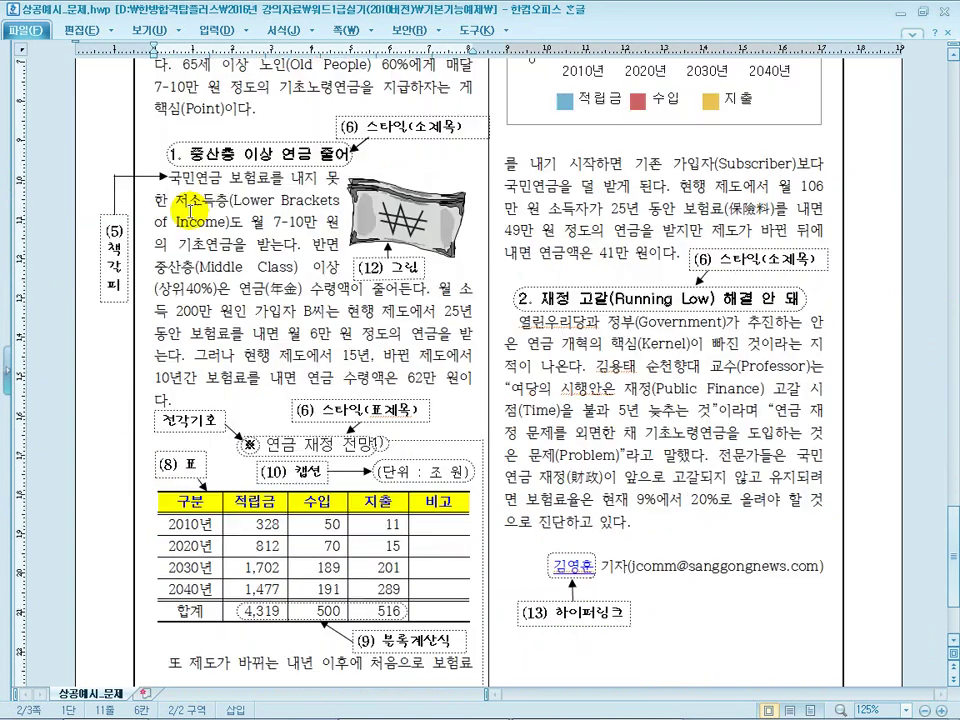
double_click(265, 228)
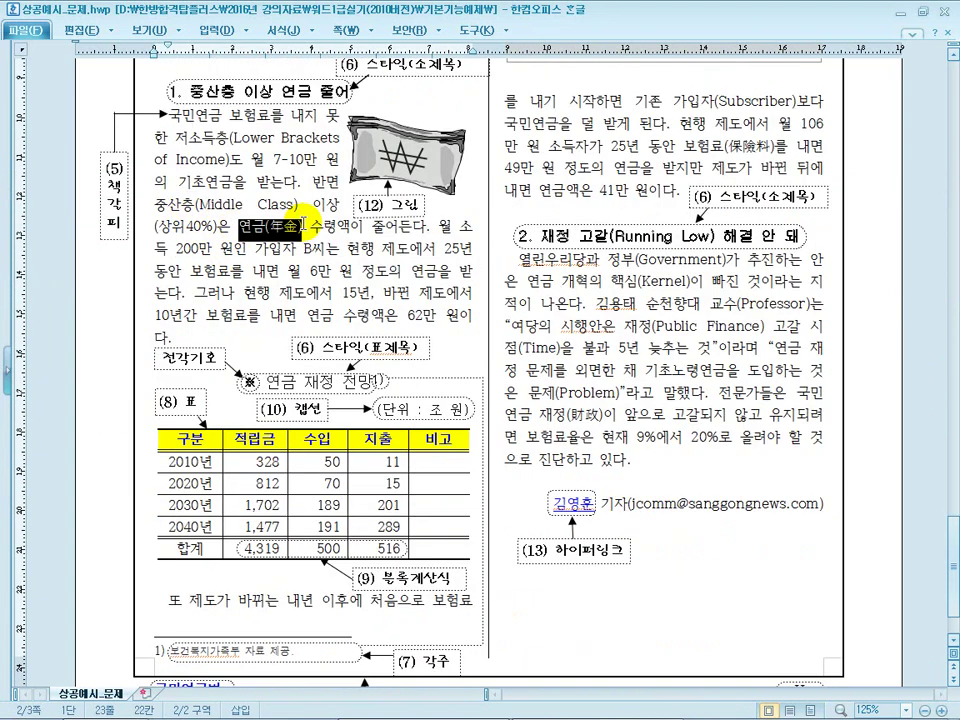
click(558, 703)
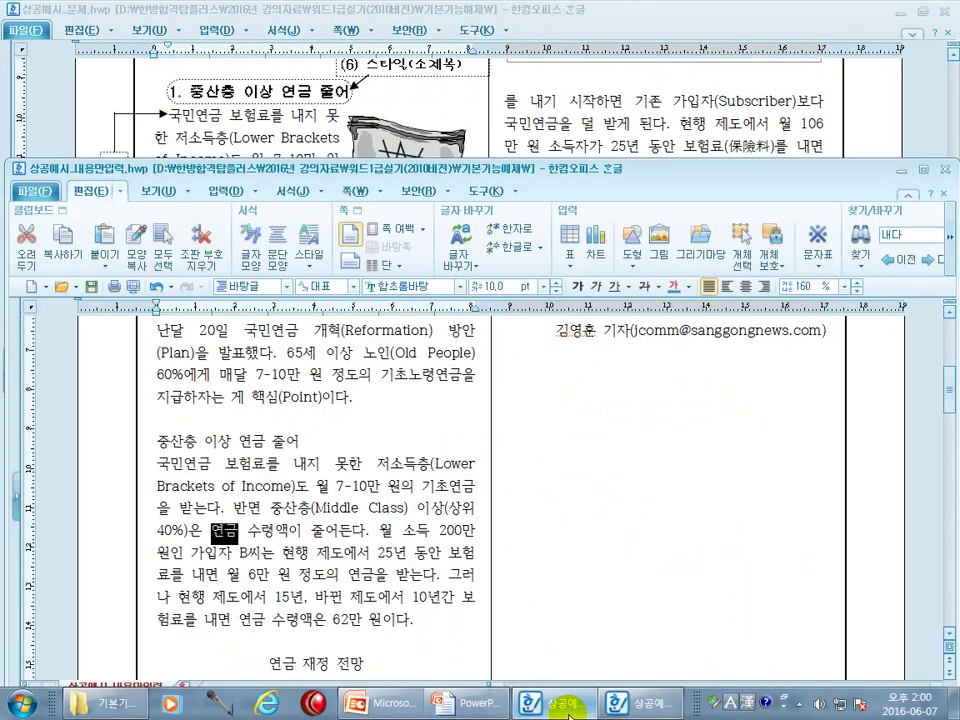
click(122, 112)
scroll(208, 103, down, 2)
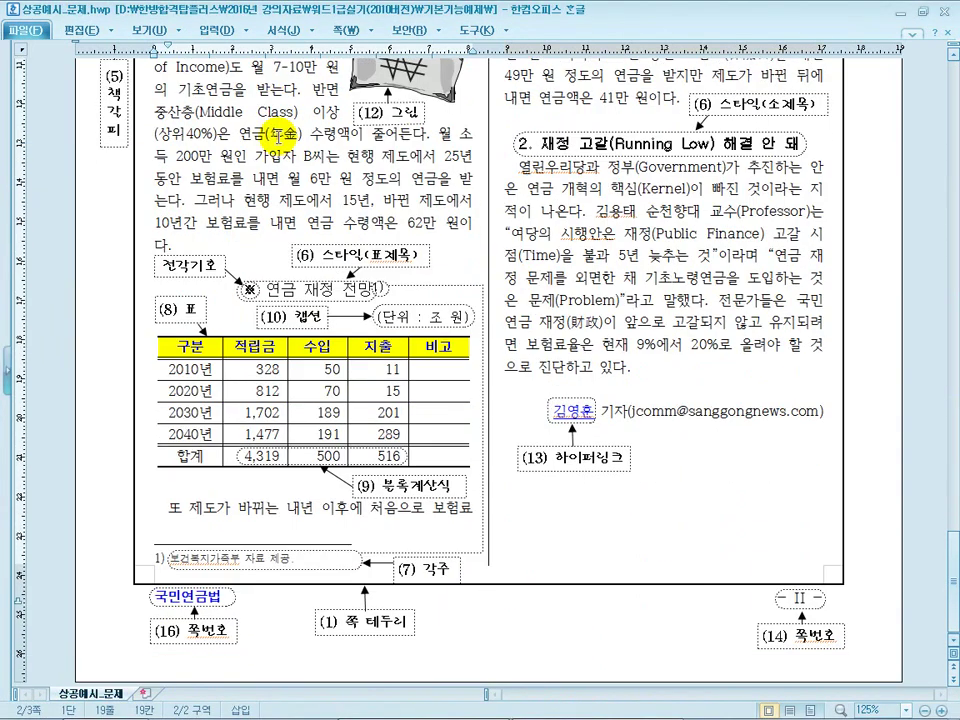
click(446, 703)
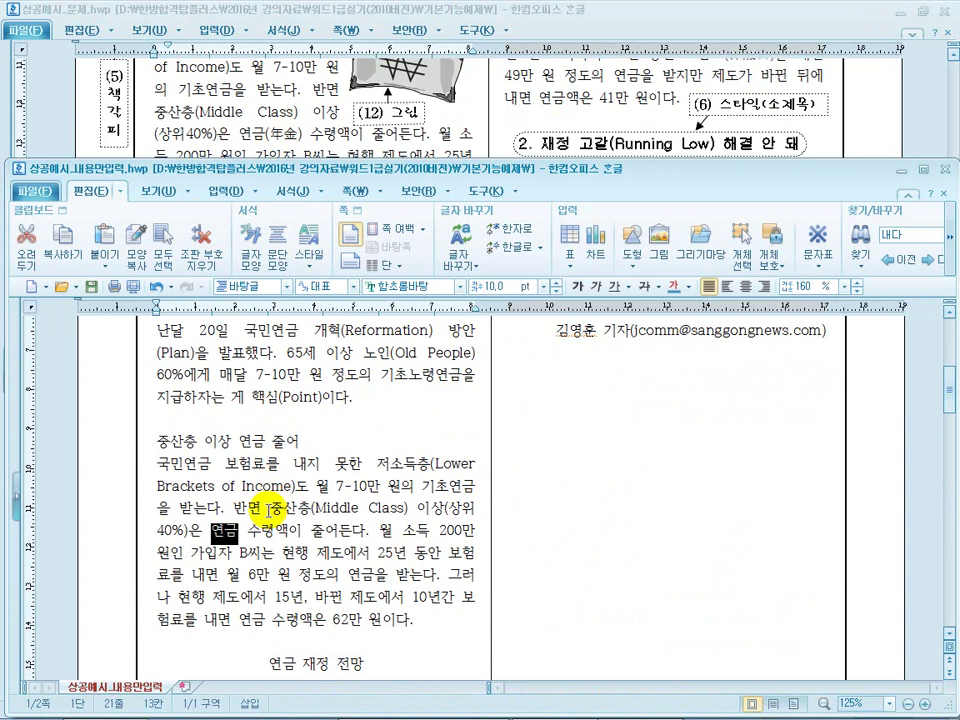
Convert the selected 연금 to hanja 年金 in the 한글(漢字) input format, and check 재정(財政) in the second column.
key(F9)
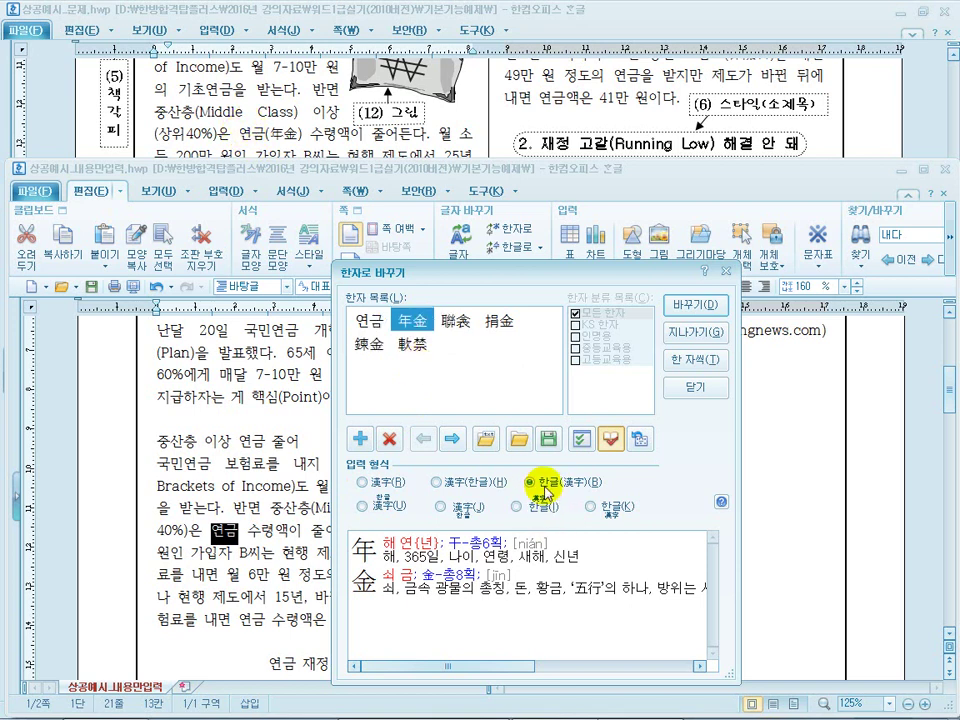
click(570, 486)
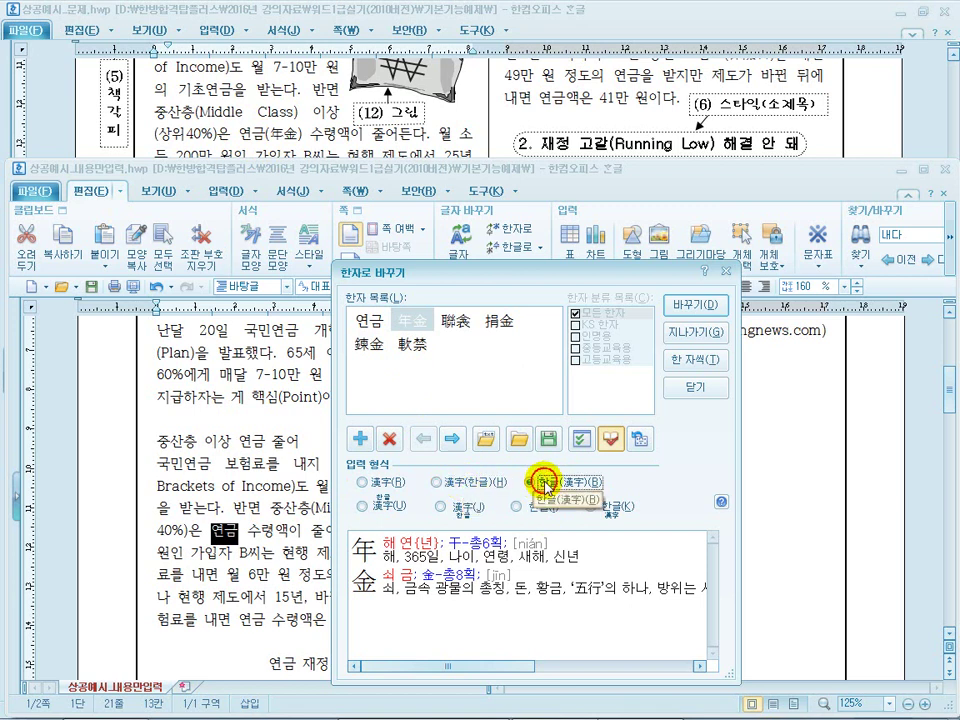
click(678, 306)
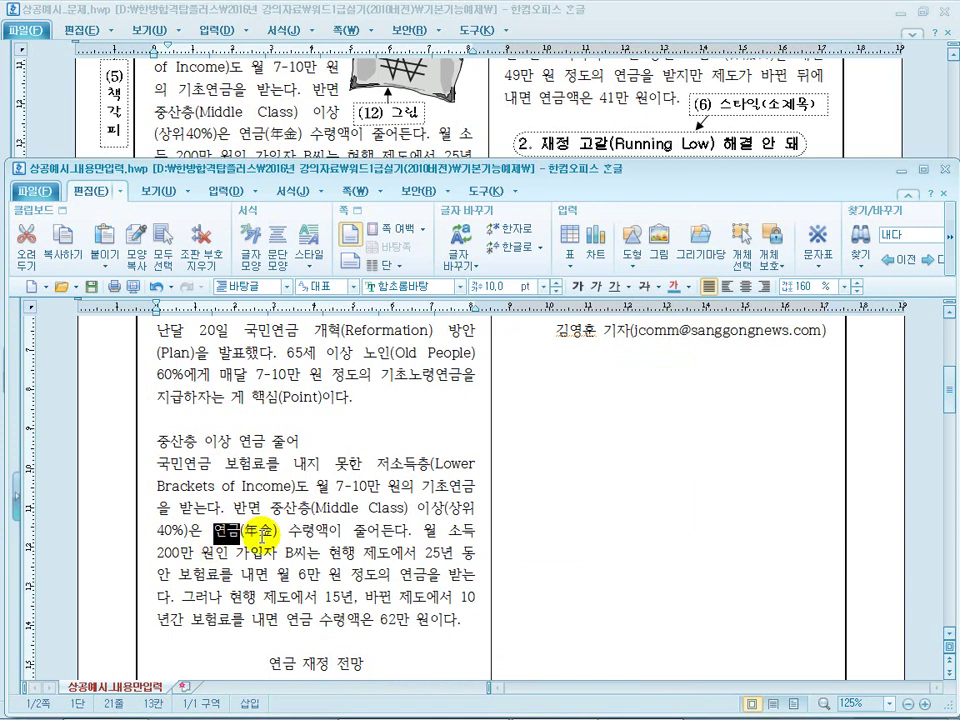
click(268, 542)
scroll(285, 550, up, 5)
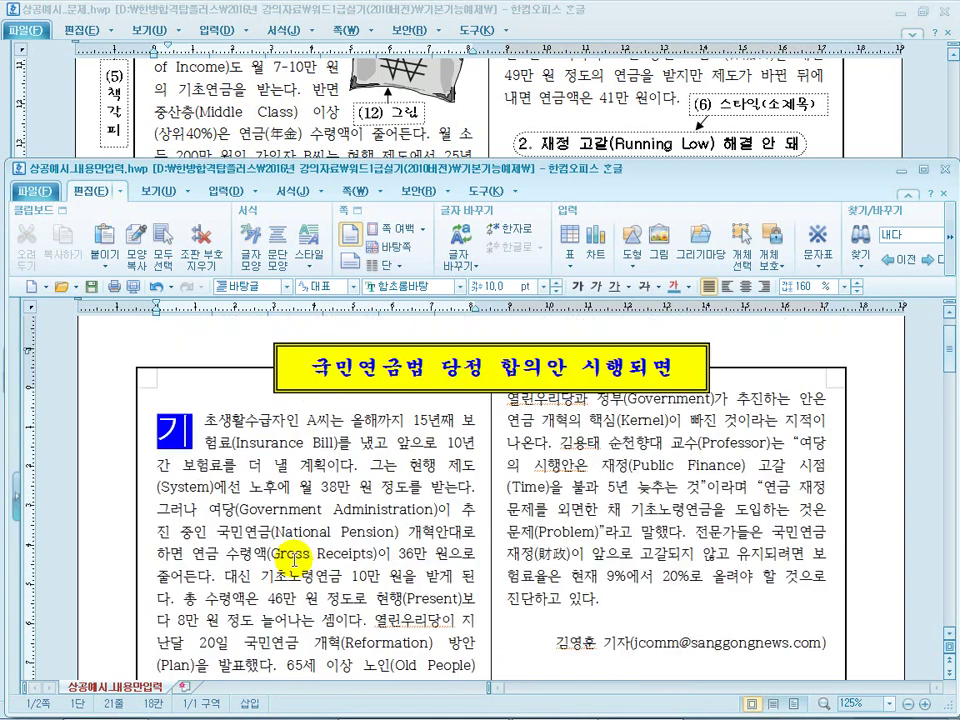
scroll(293, 561, down, 1)
drag(571, 493, 503, 494)
click(595, 494)
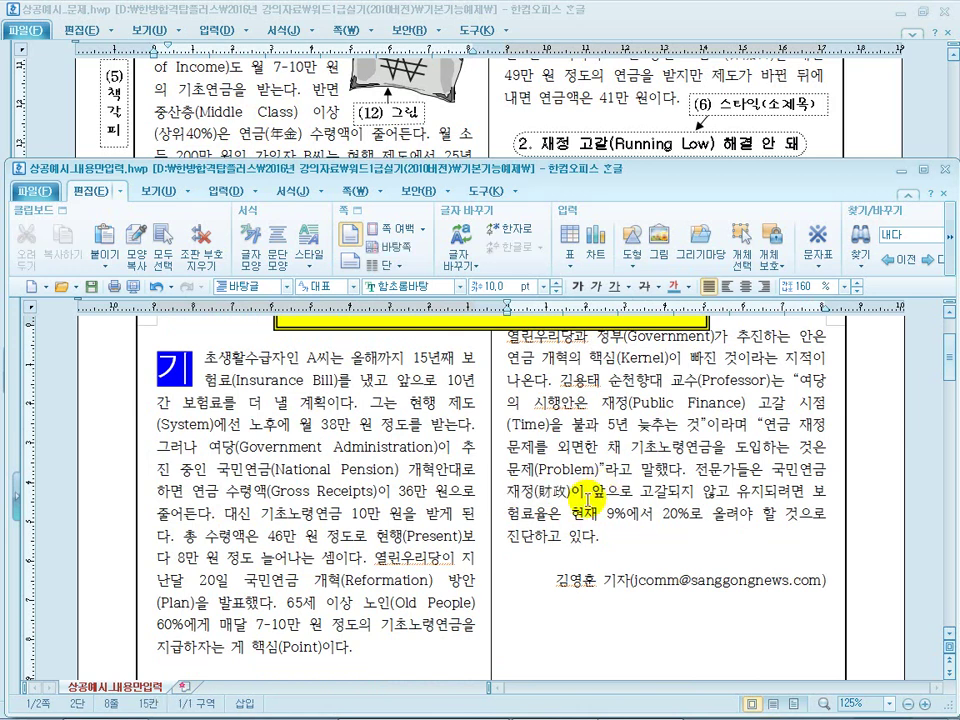
Insert the ※ symbol from the 한글(HNC) 문자표 area 전각 기호(일반), followed by a space, before the table title 연금 재정 전망.
scroll(521, 574, down, 3)
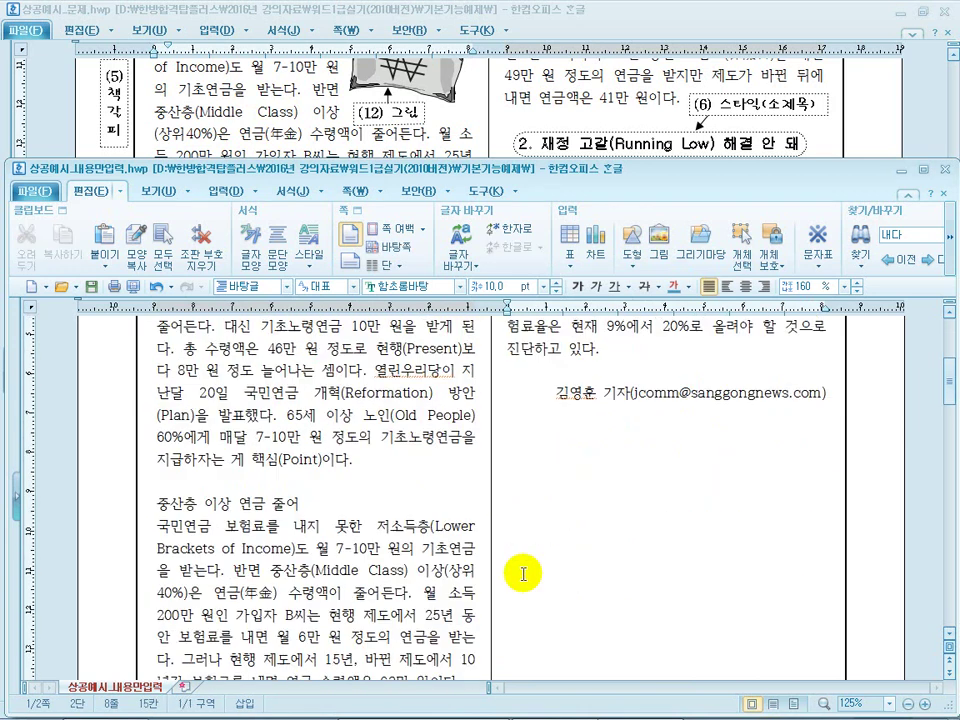
scroll(522, 574, down, 3)
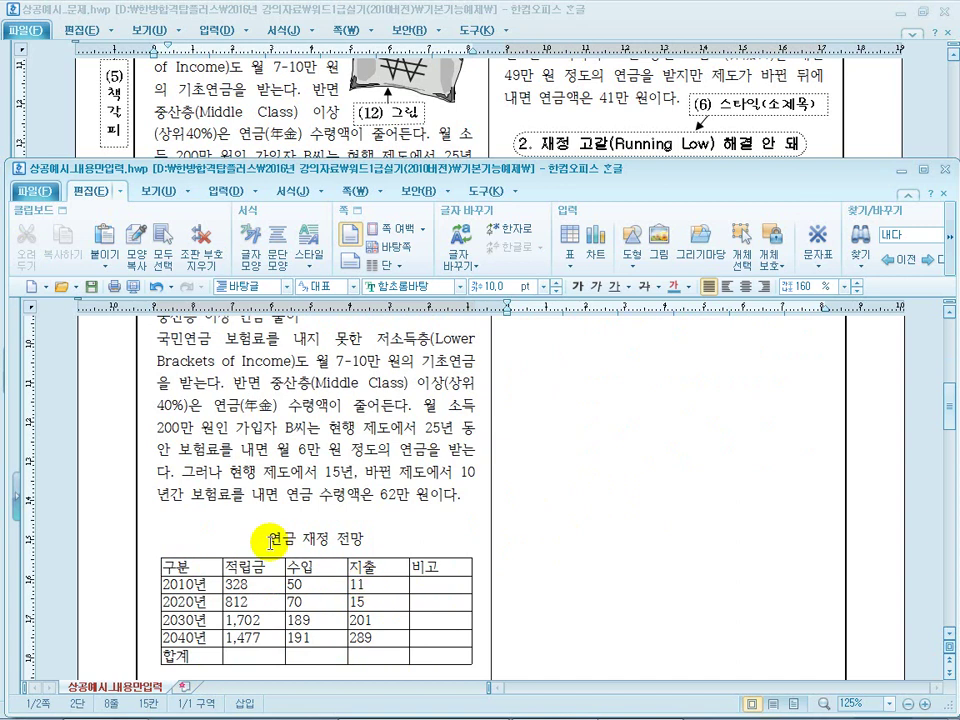
click(276, 540)
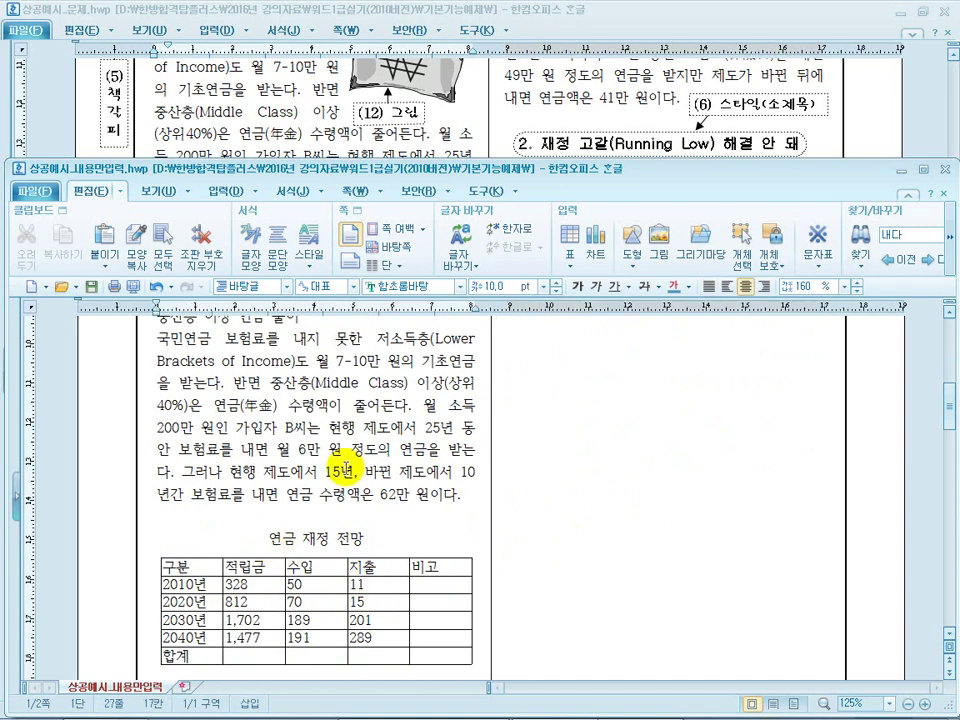
click(343, 110)
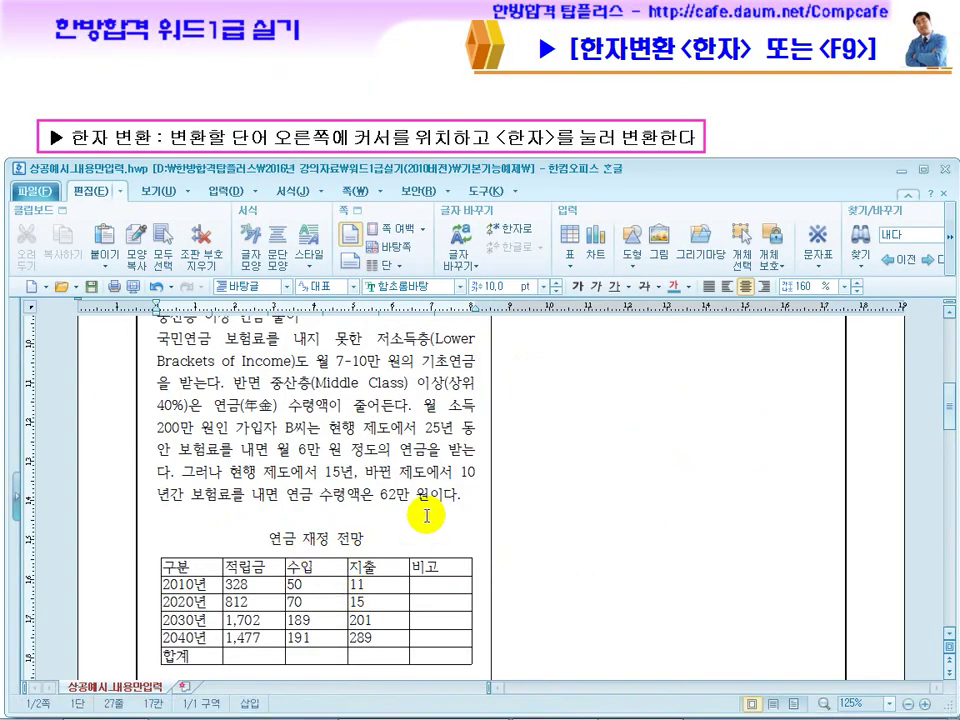
key(ctrl+F10)
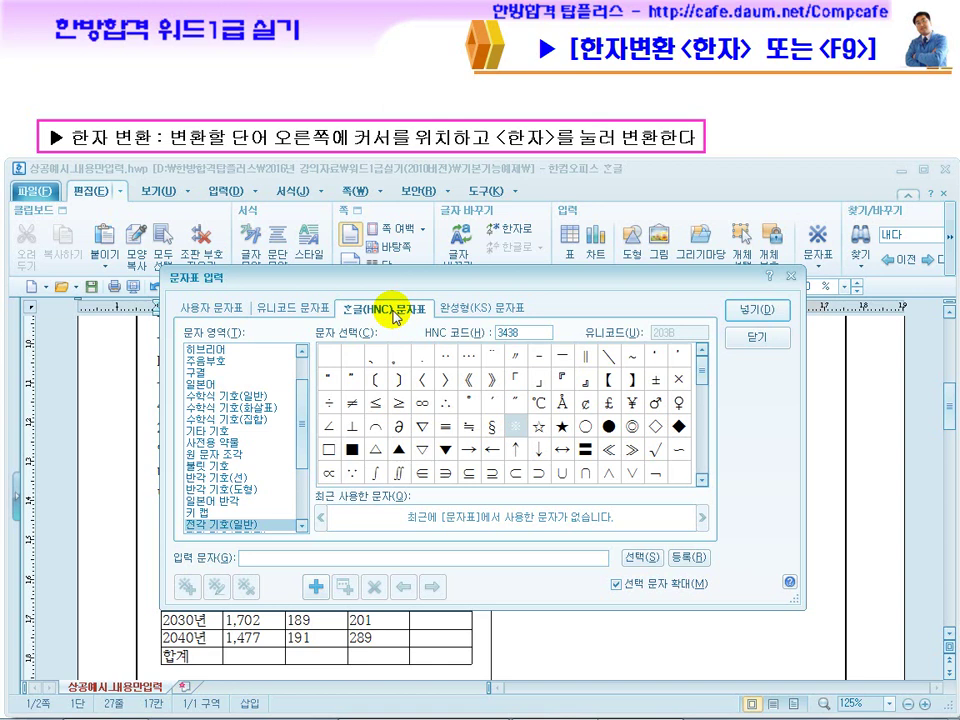
click(300, 309)
click(214, 309)
click(300, 310)
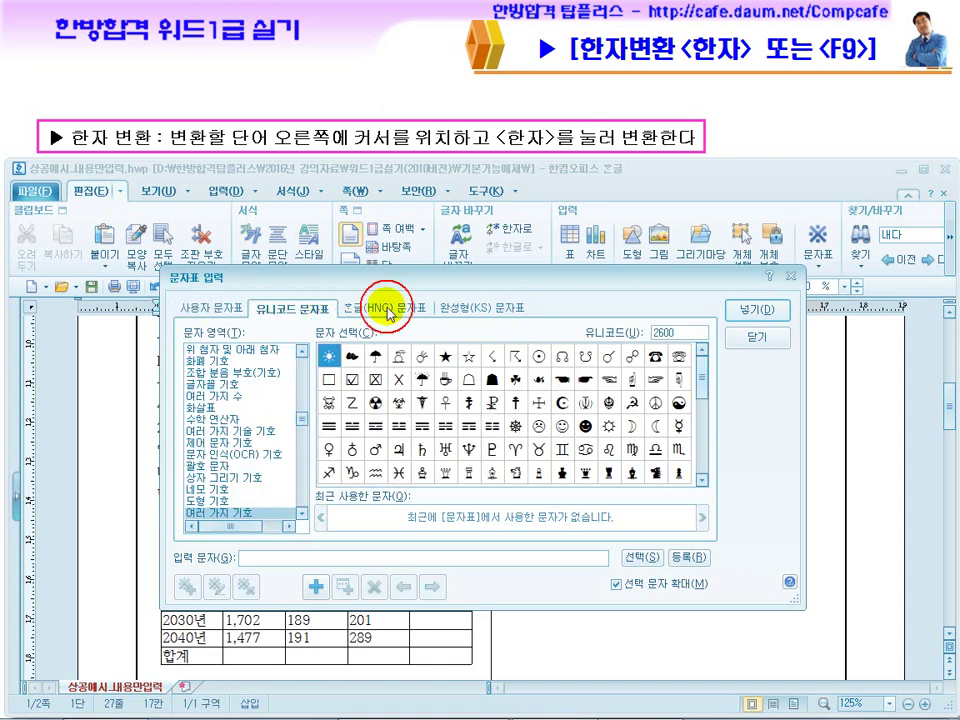
click(443, 308)
click(362, 308)
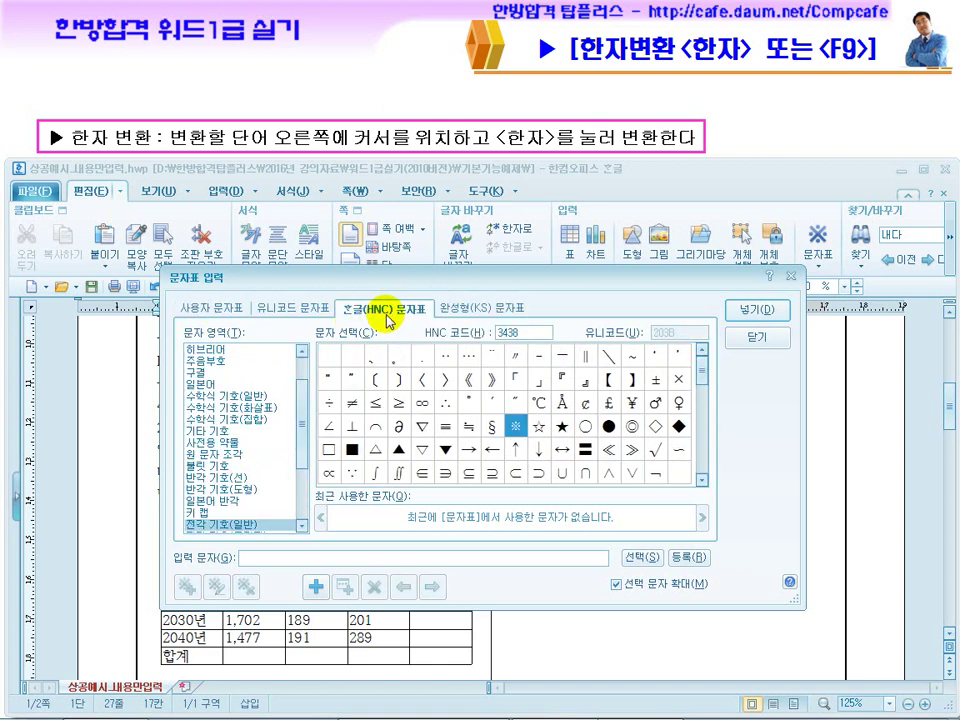
click(214, 524)
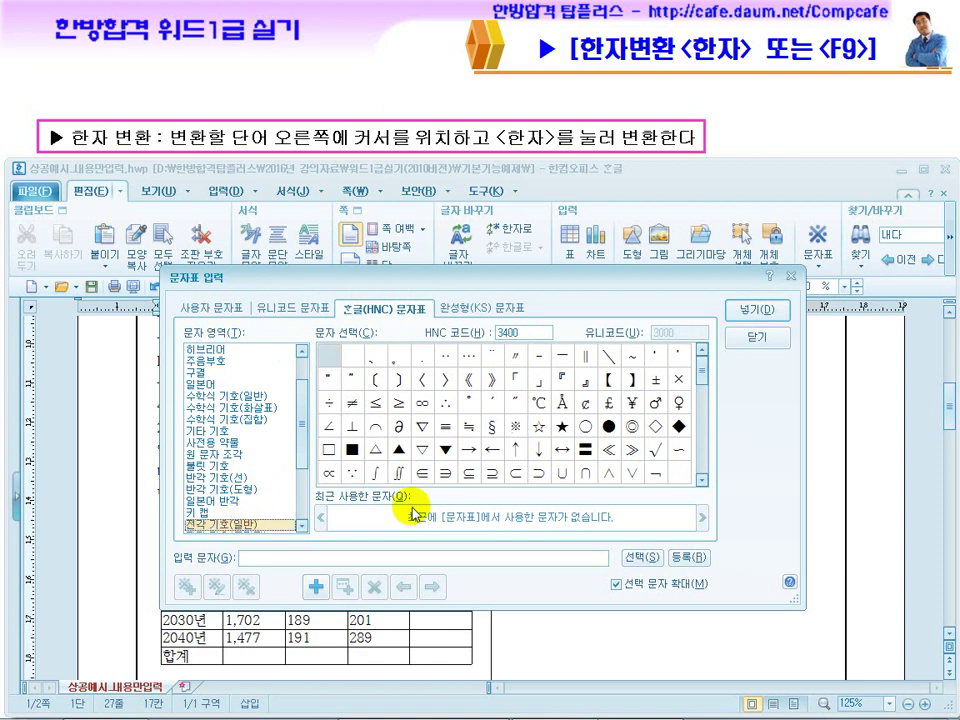
click(517, 428)
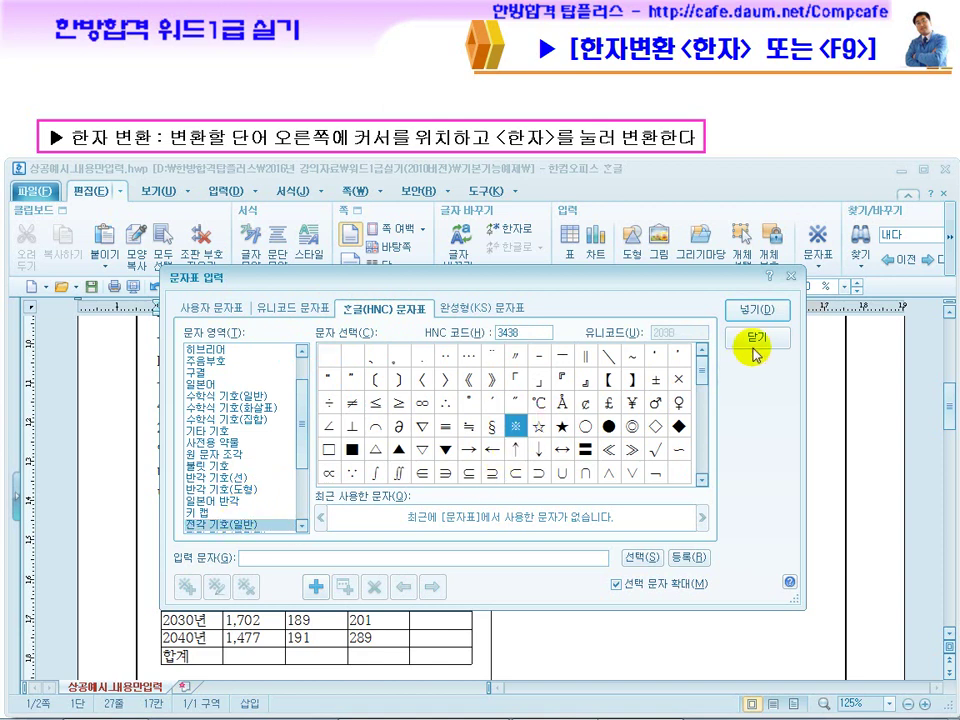
click(754, 309)
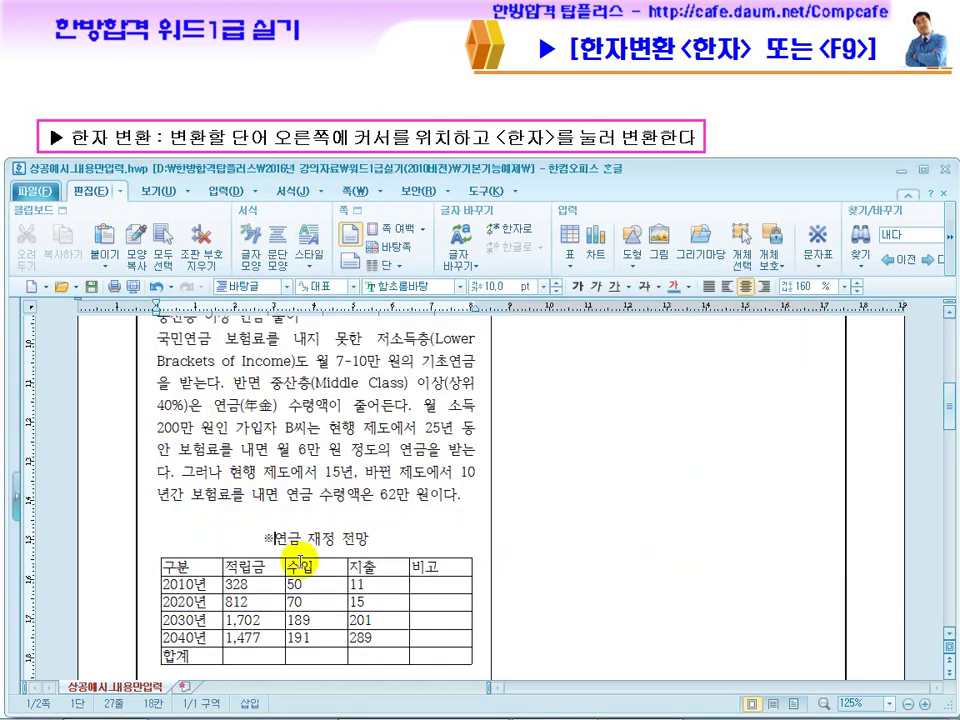
drag(370, 539, 246, 540)
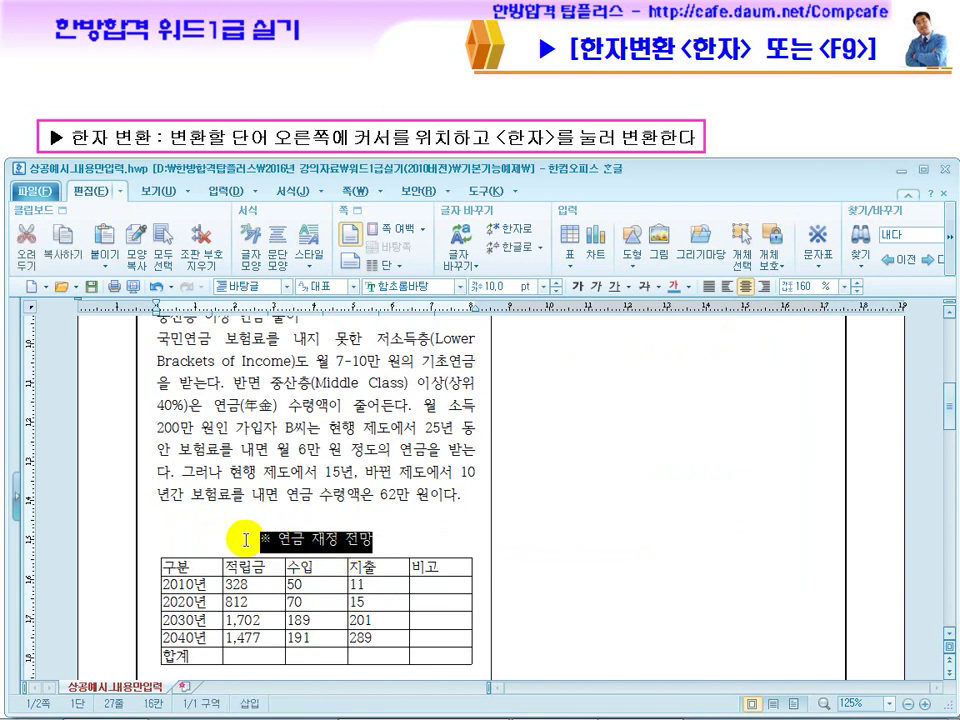
click(265, 467)
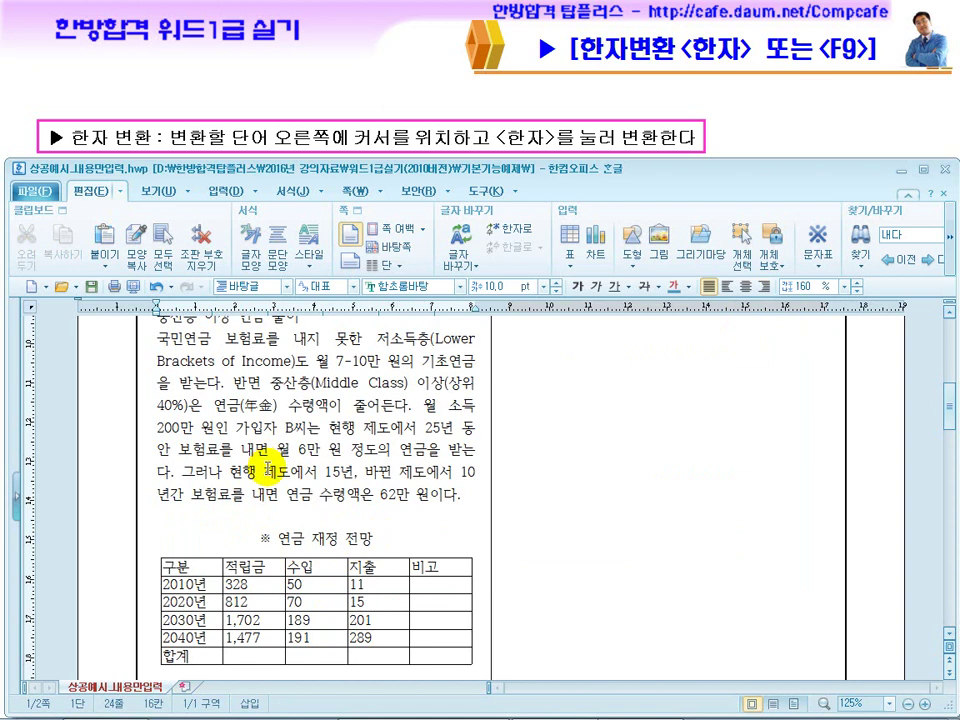
Switch to the PowerPoint lecture and review the 특수문자 slide and the 혼자 연습 해보기 I conditions for 예제2-1.hwp.
click(369, 105)
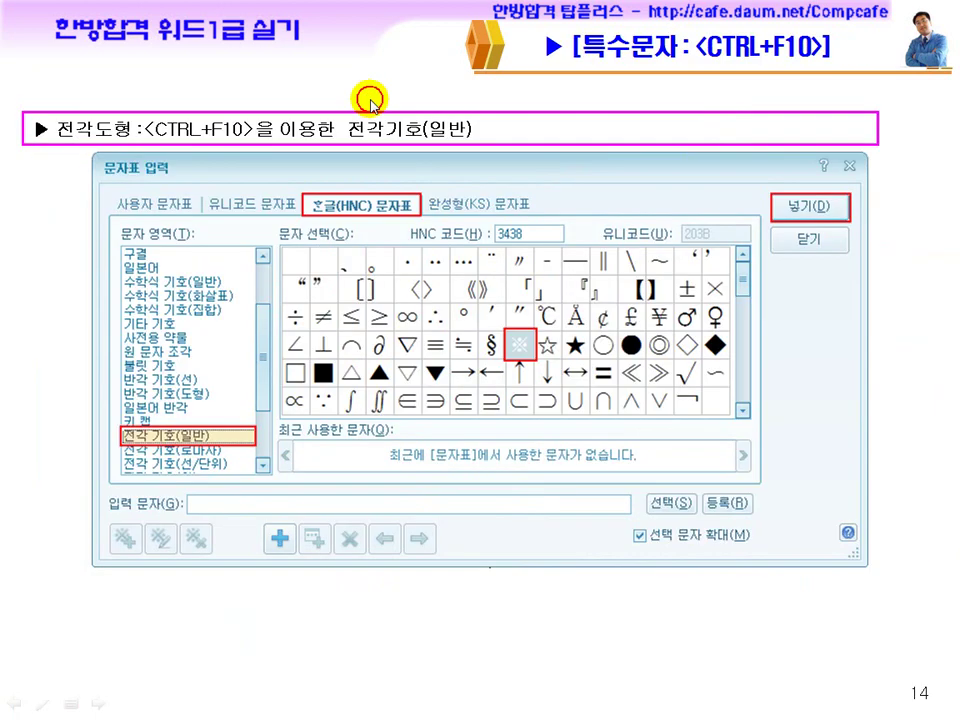
click(412, 379)
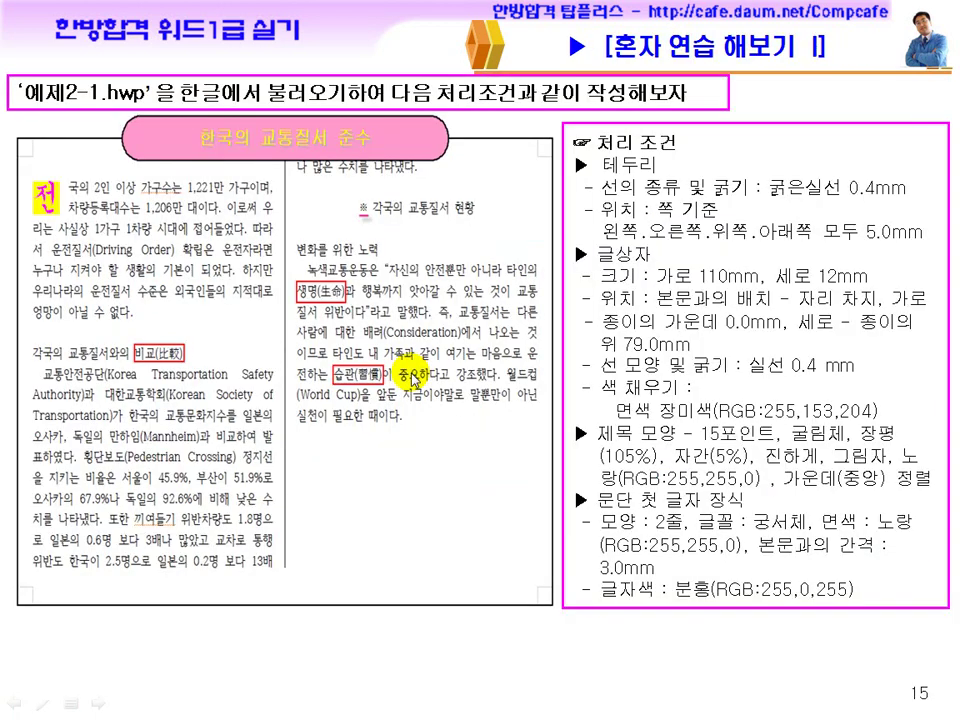
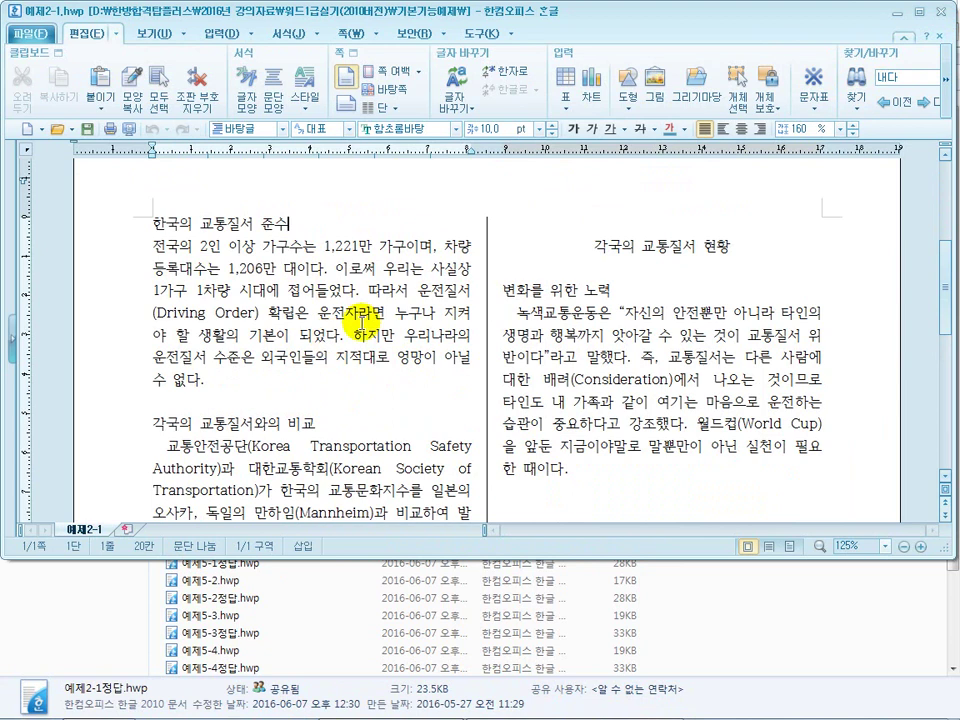
mouse_move(408, 706)
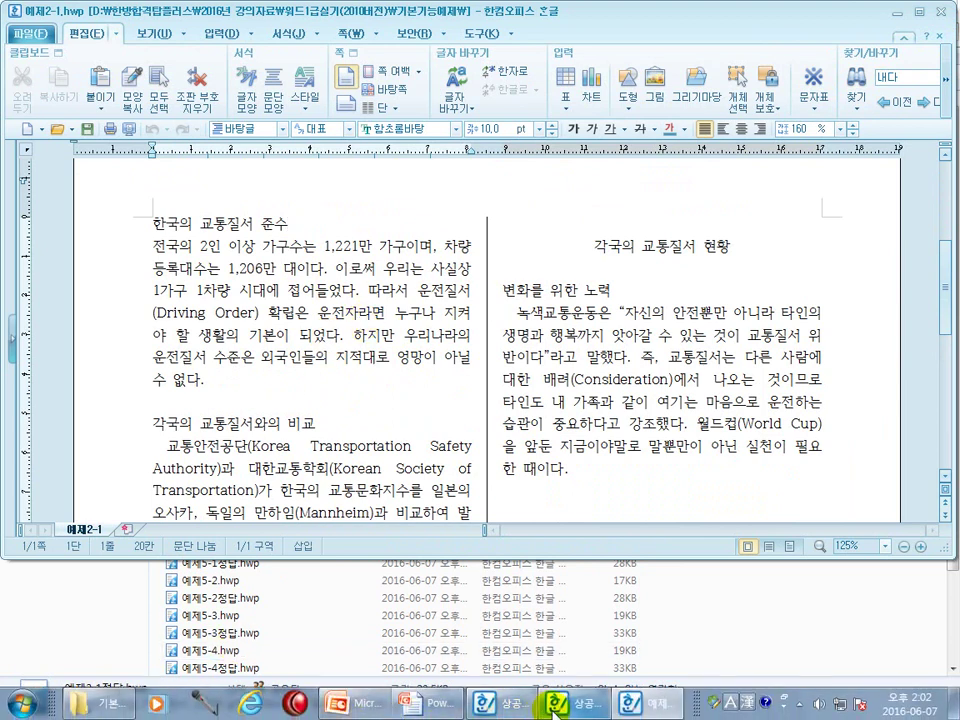
click(425, 706)
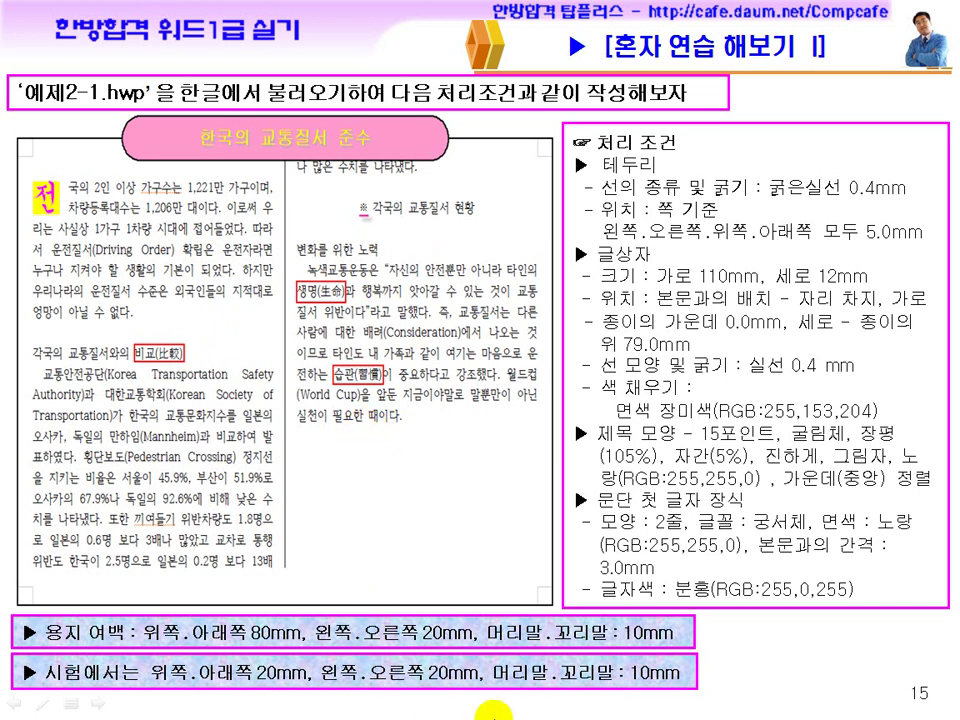
Switch to the 예제2-1.hwp document, check its margins in the 편집 용지 settings, and enlarge the document window.
key(super)
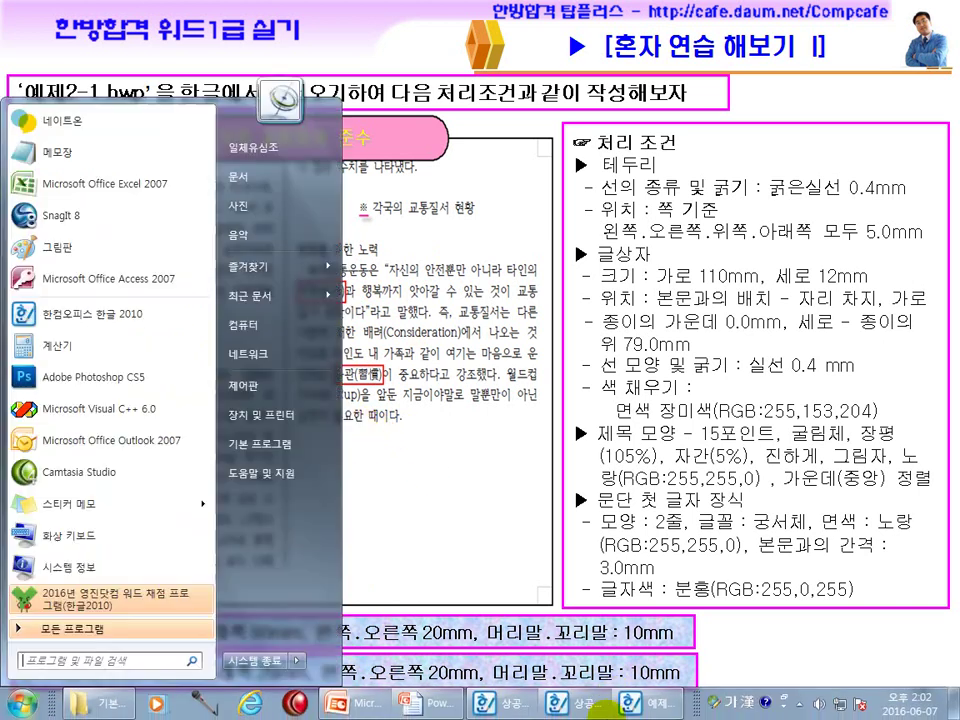
click(655, 703)
click(379, 362)
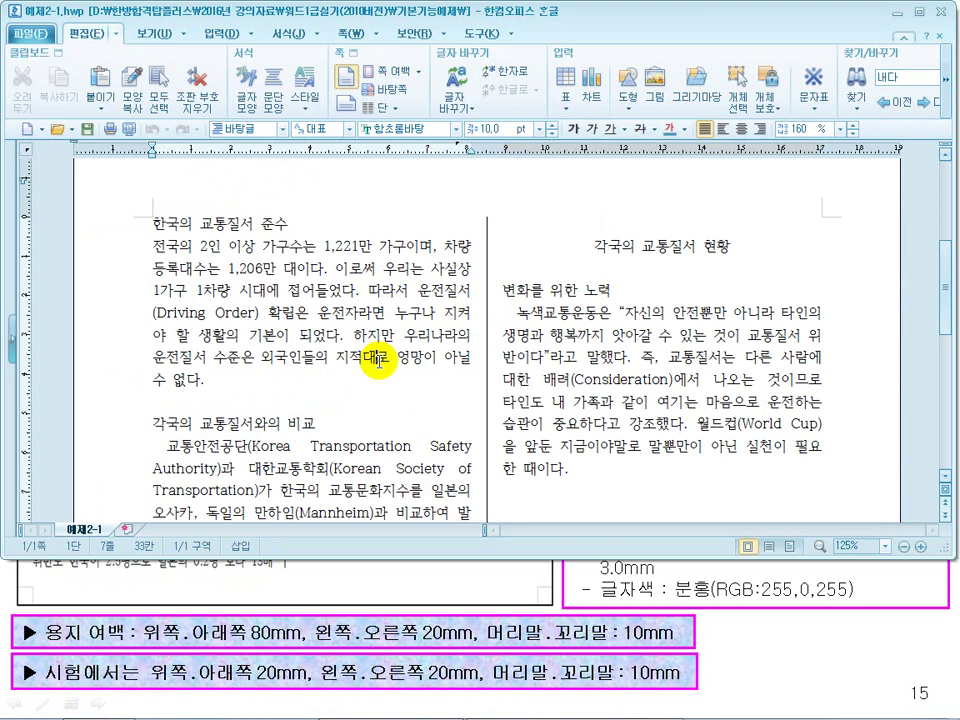
key(F7)
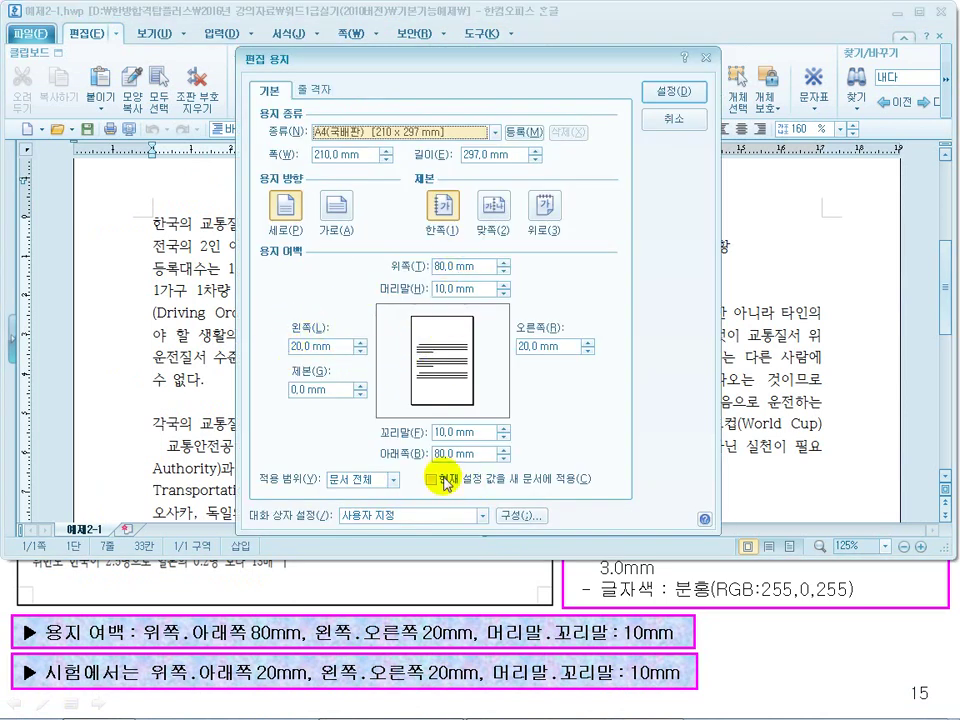
click(671, 123)
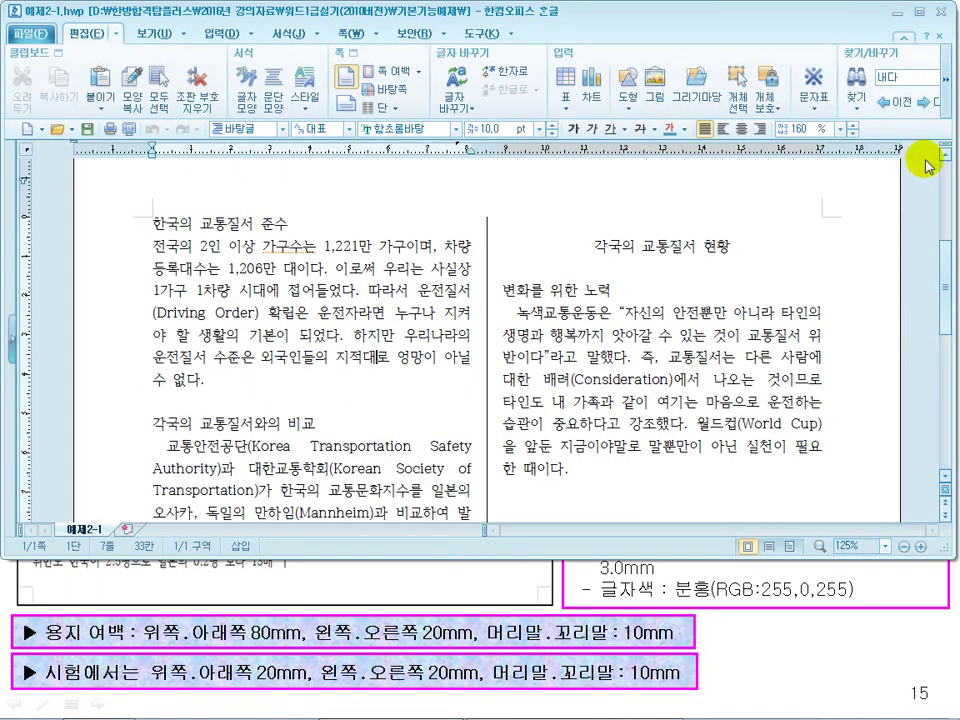
drag(946, 553, 946, 712)
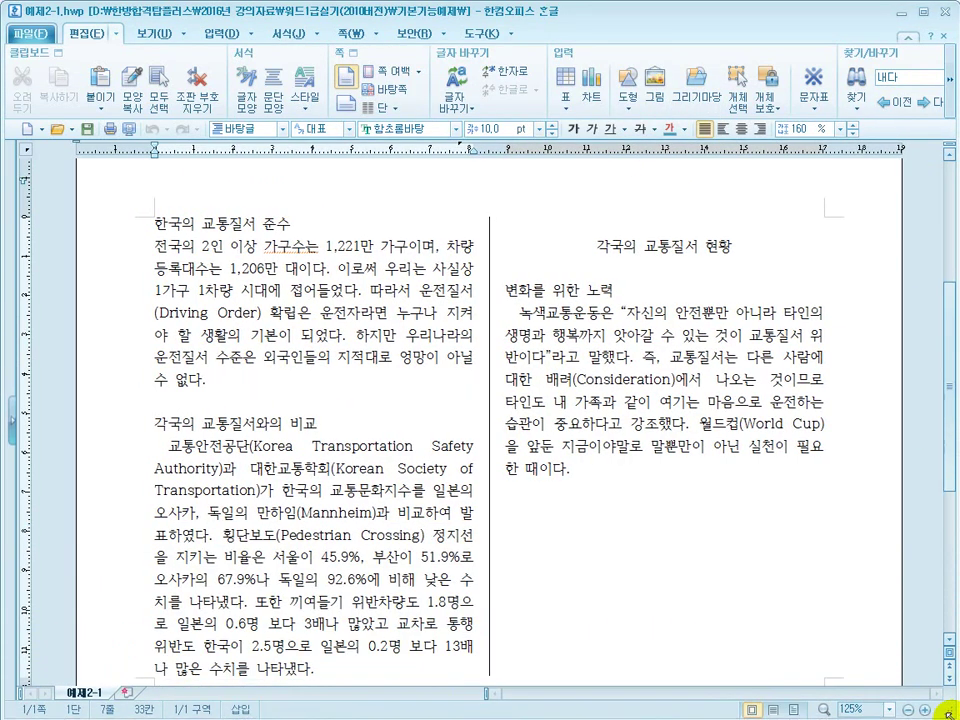
Place the cursor at the end of the title line, check the 테두리 conditions on the lecture slide, and return to 예제2-1.hwp.
click(309, 222)
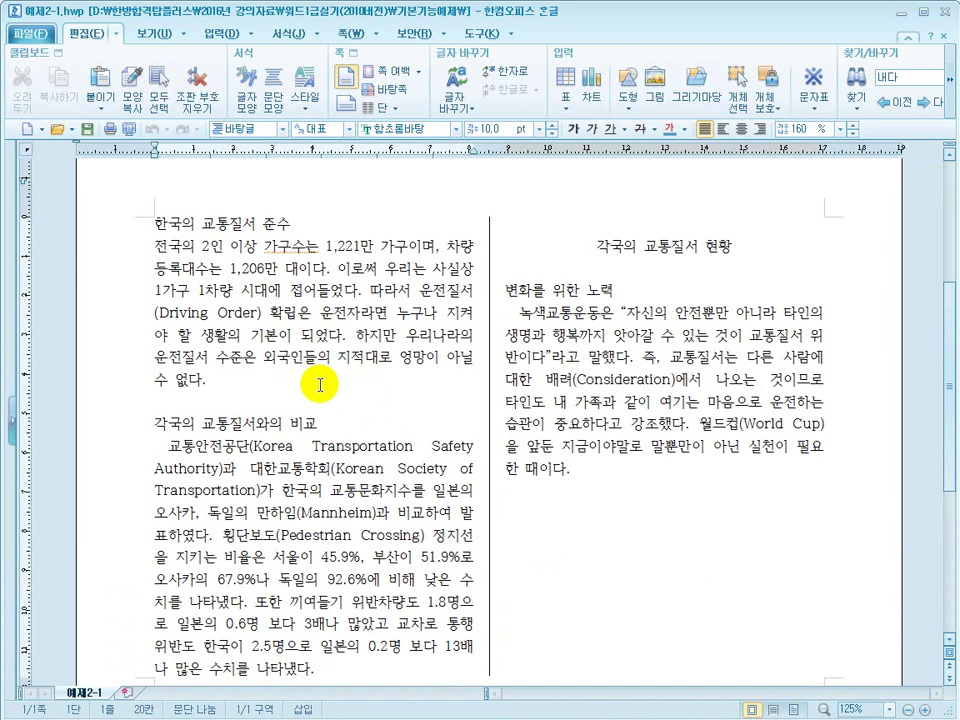
key(super)
click(400, 703)
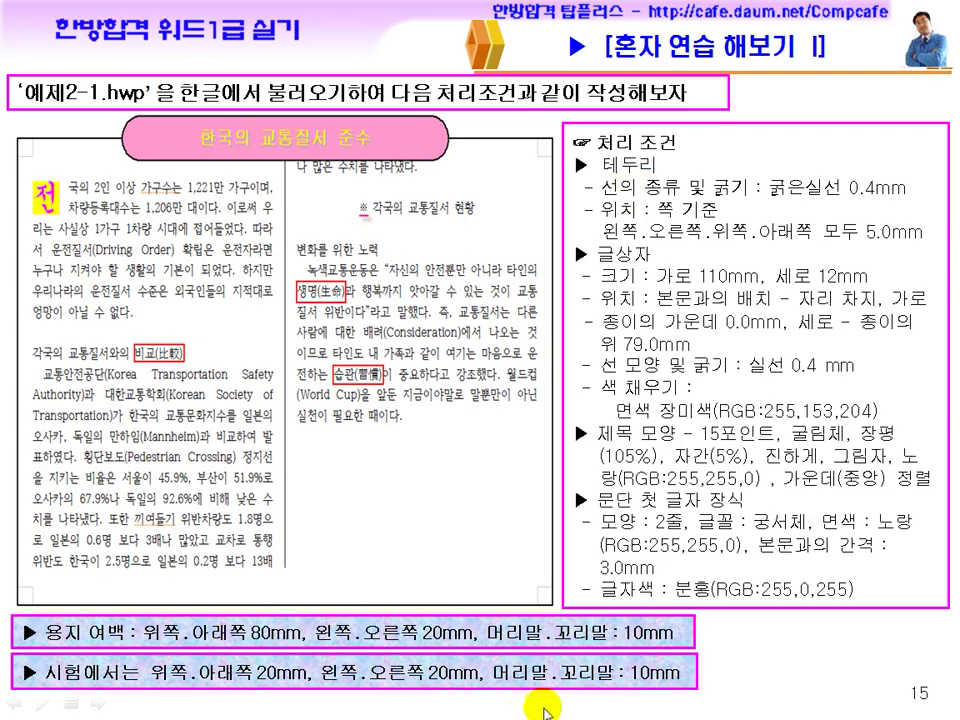
key(super)
click(646, 706)
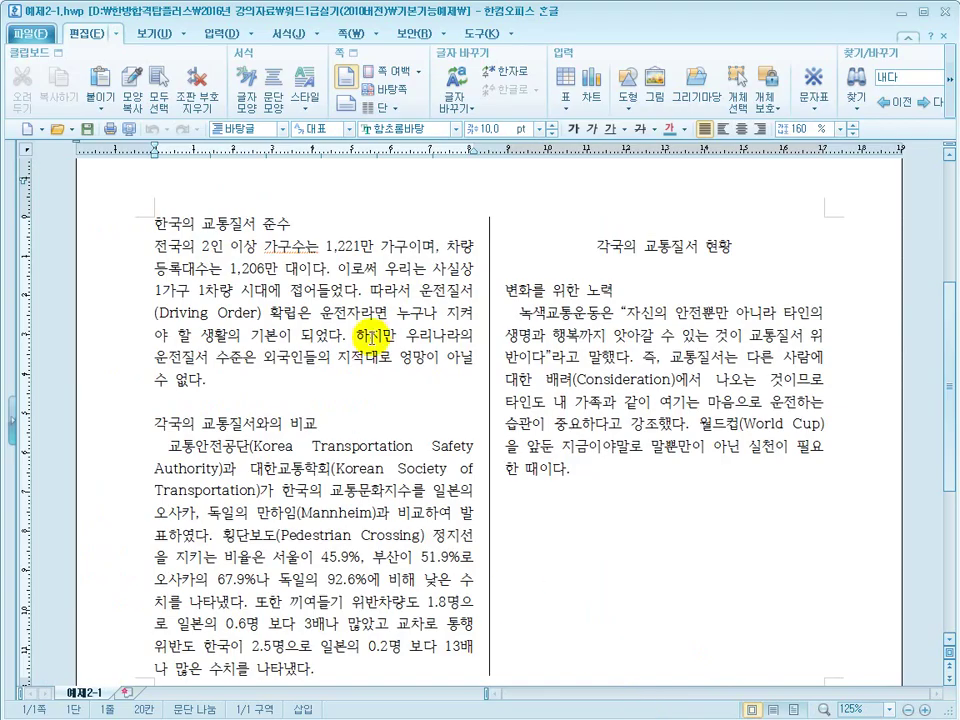
Add a solid 0.4 mm page border on all four sides of the document.
click(345, 32)
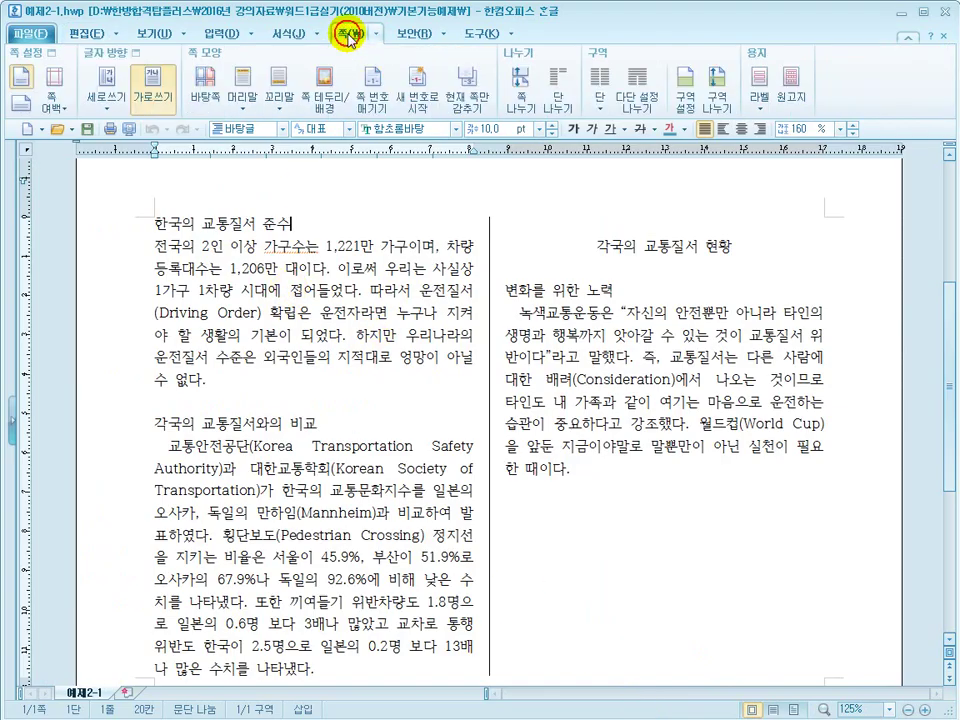
click(323, 107)
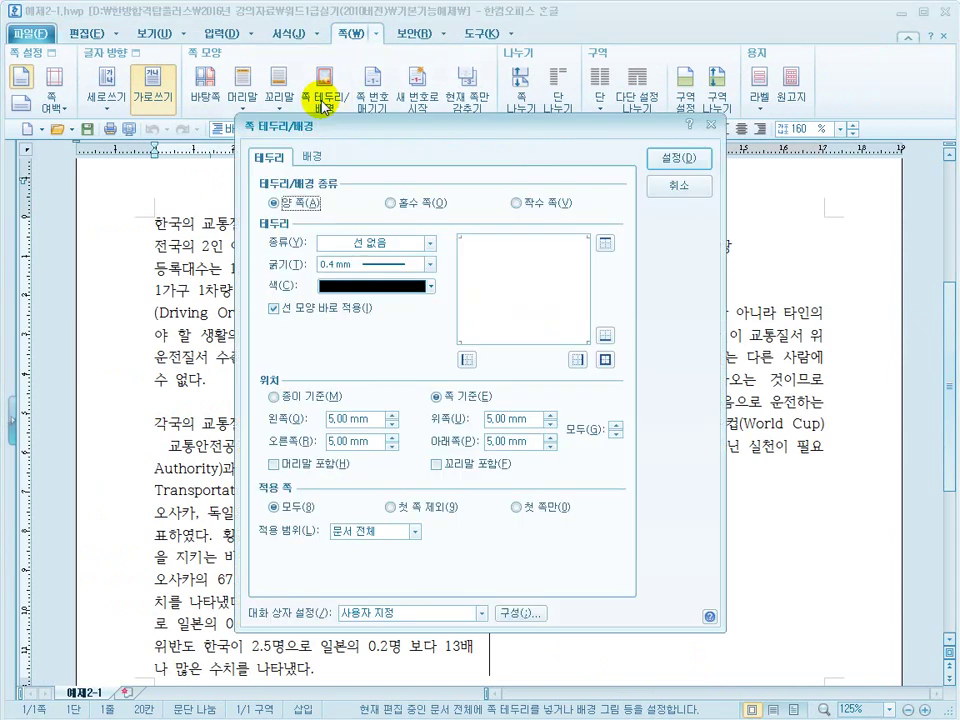
click(392, 243)
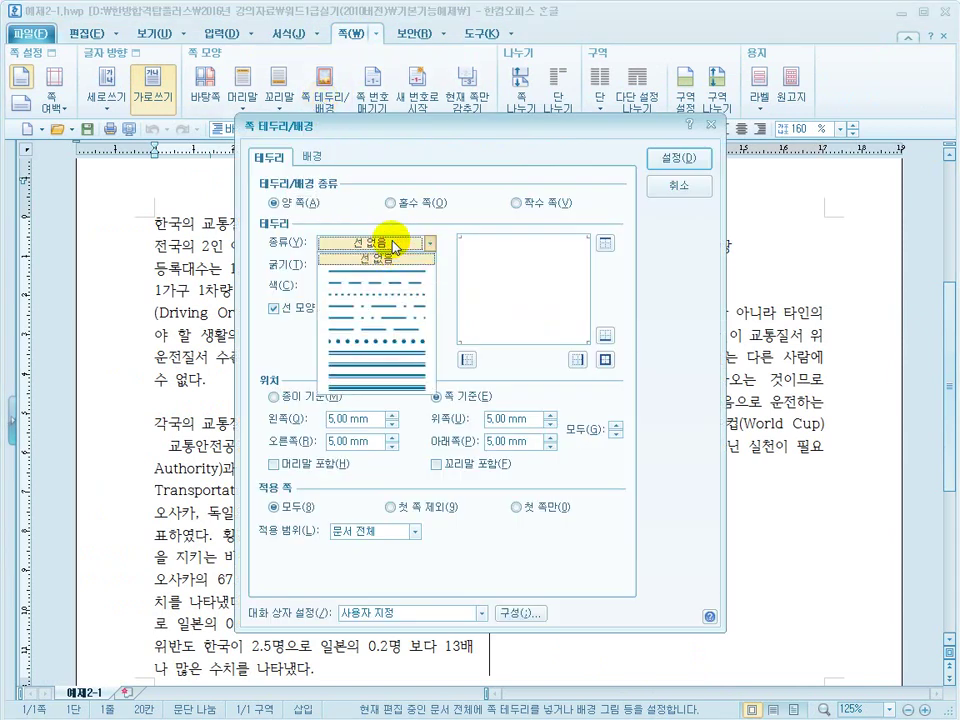
click(388, 271)
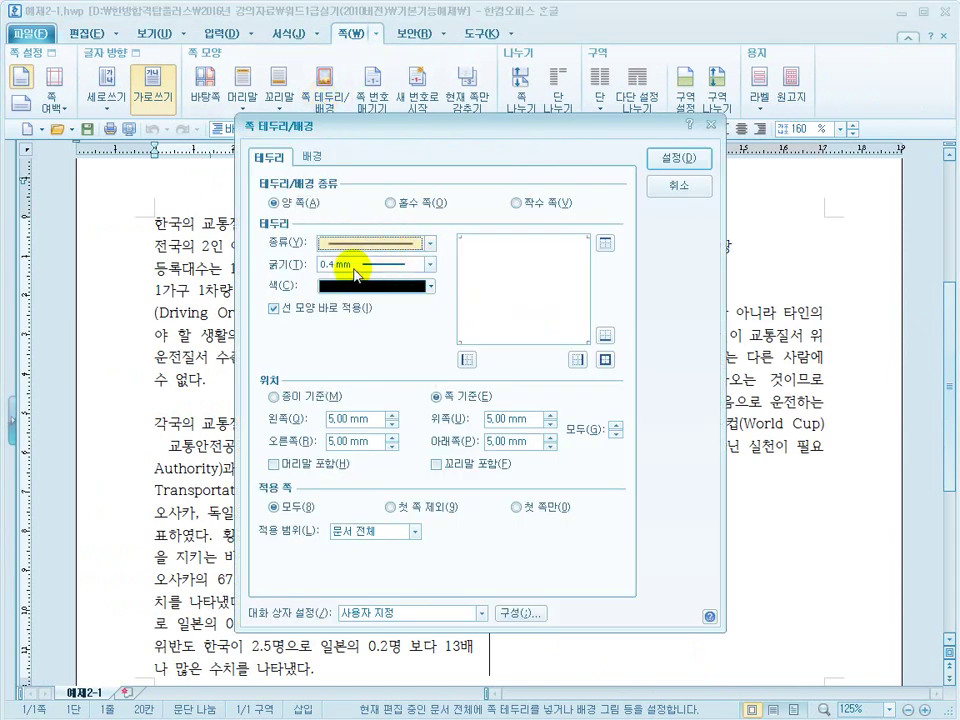
click(352, 266)
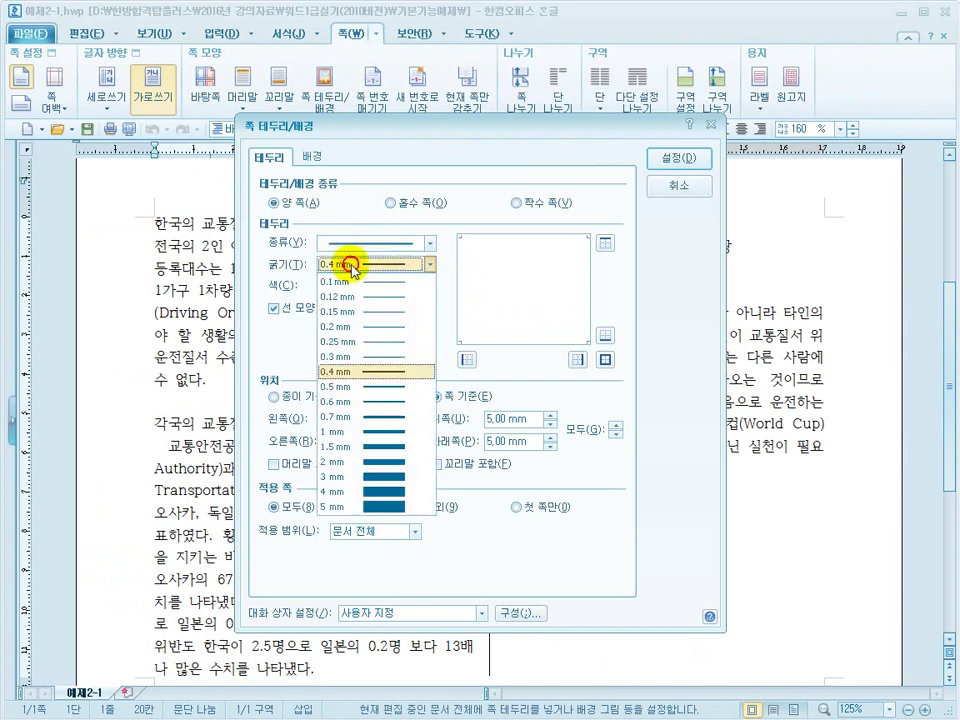
click(356, 366)
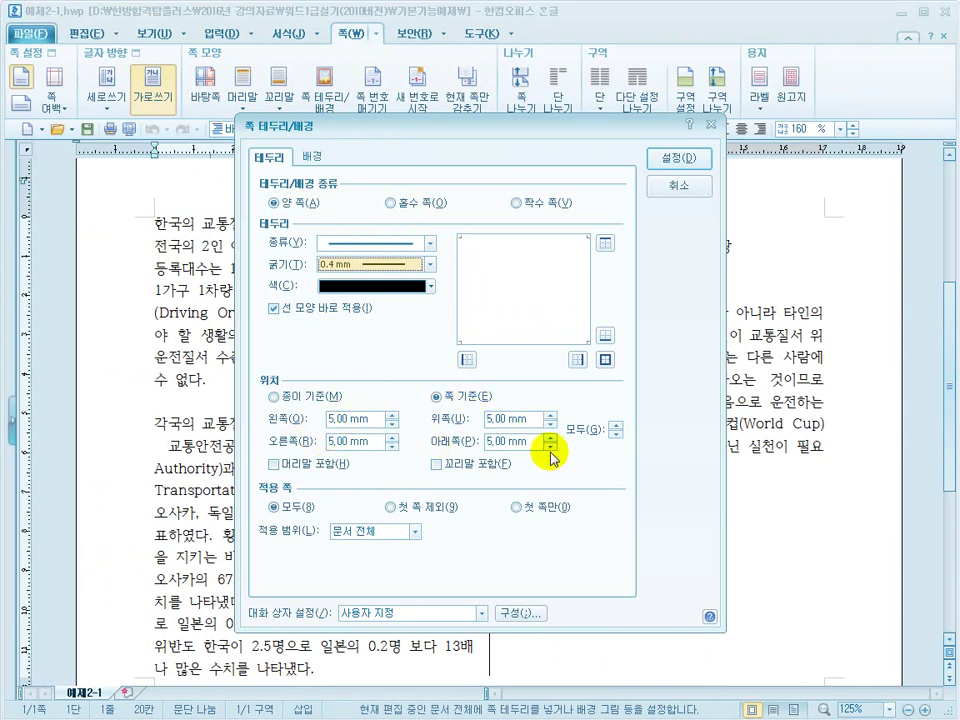
click(606, 362)
click(674, 162)
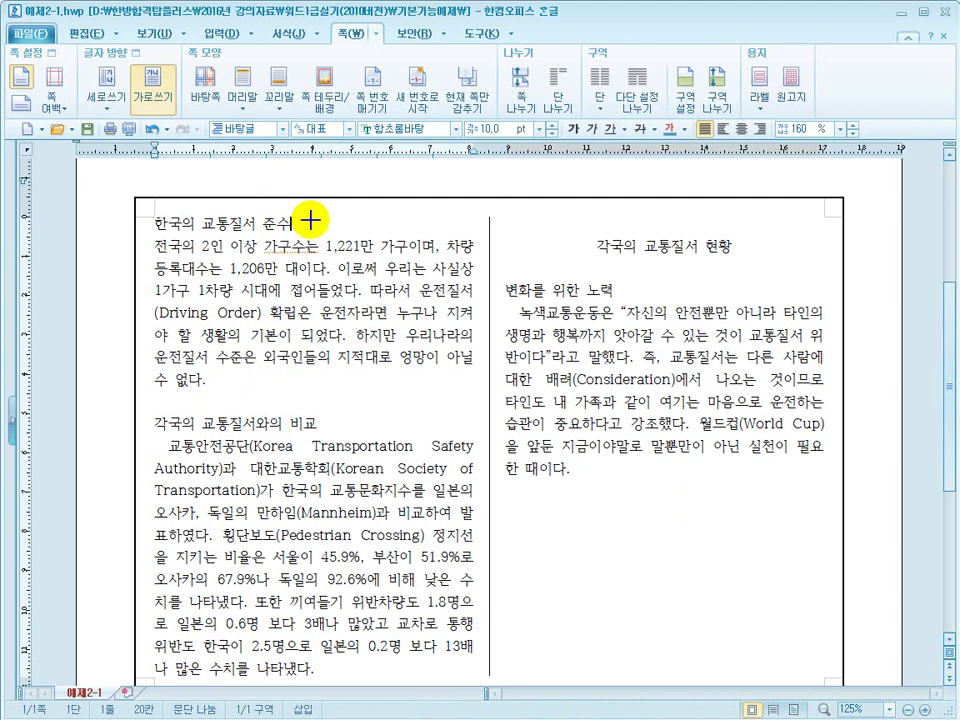
Draw a rectangle across the middle of the page's upper border and set its size to 110 mm wide and 12 mm high.
drag(298, 178, 688, 226)
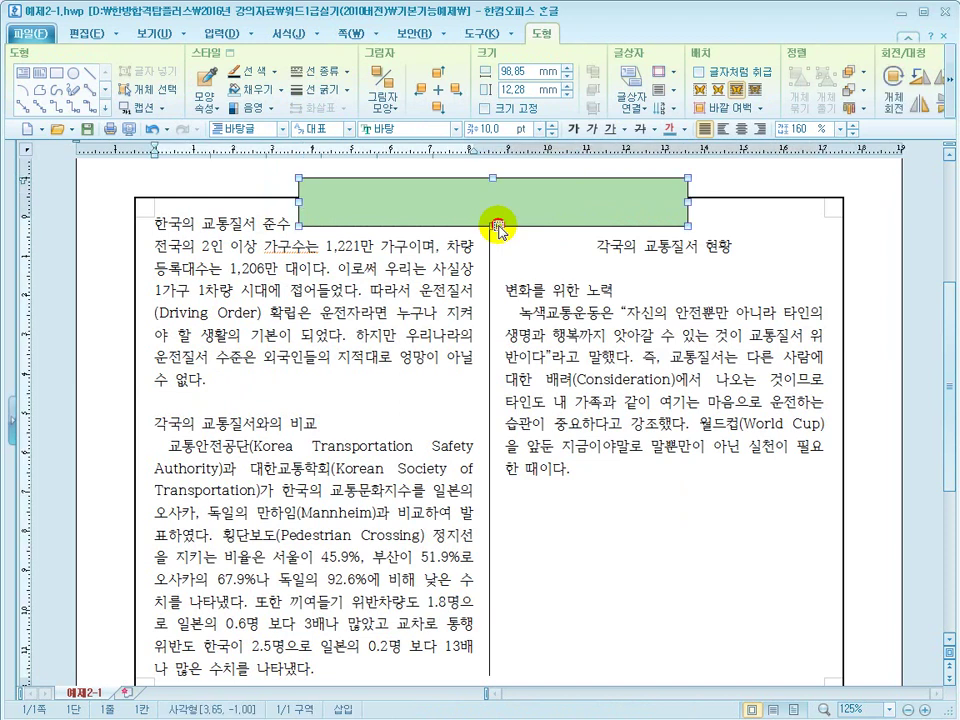
double_click(498, 228)
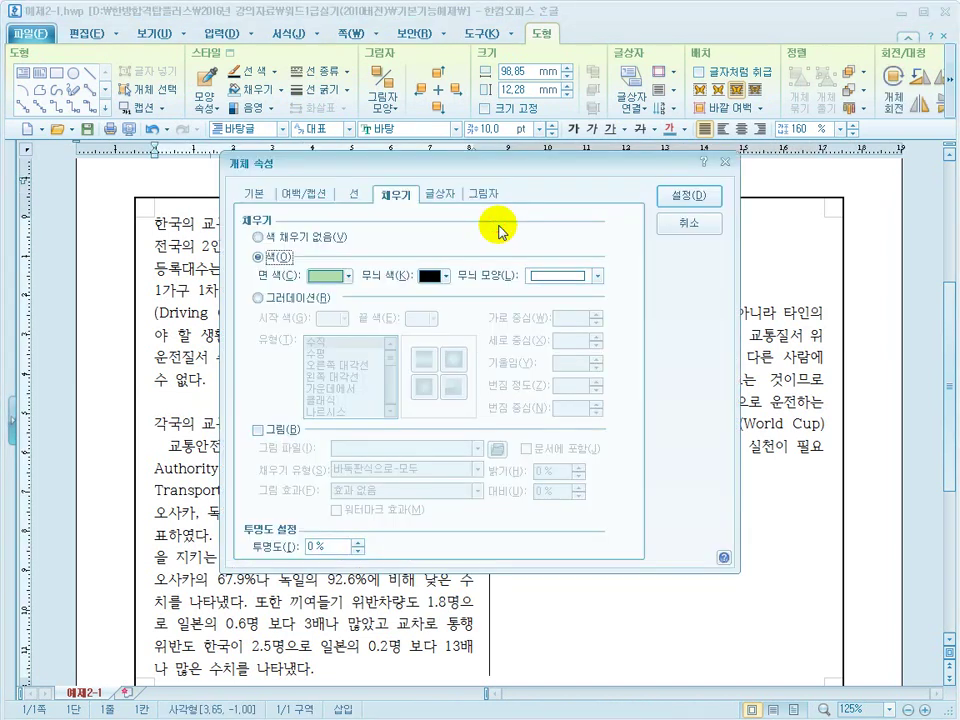
click(252, 197)
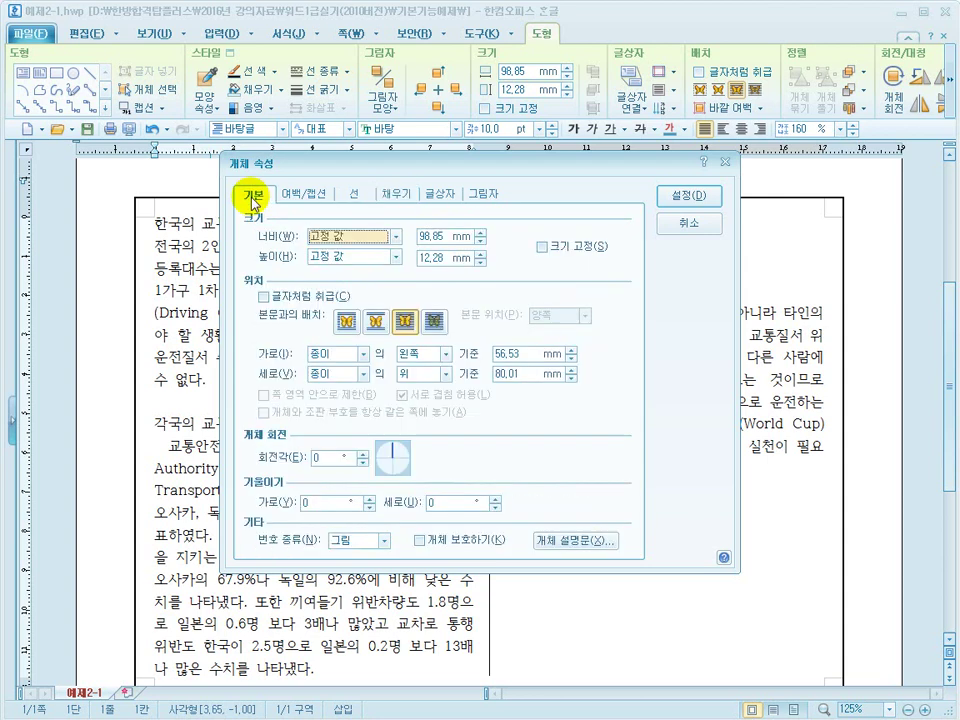
click(418, 237)
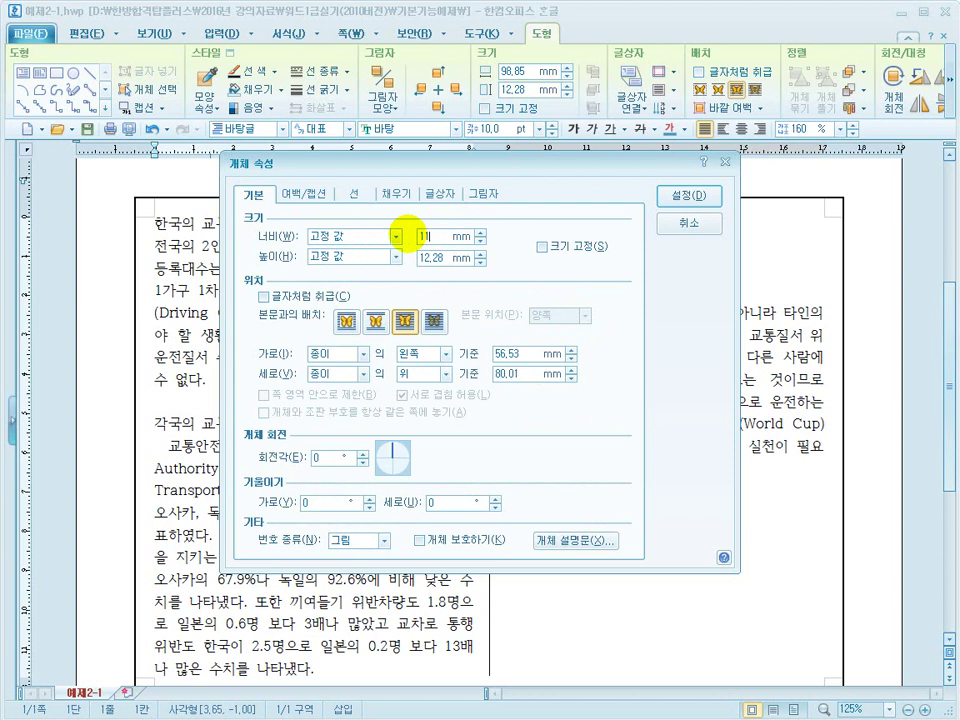
key(Tab)
key(Tab)
Set the rectangle's text wrapping to 자리 차지 and its horizontal position to 종이의 가운데.
click(374, 319)
click(415, 357)
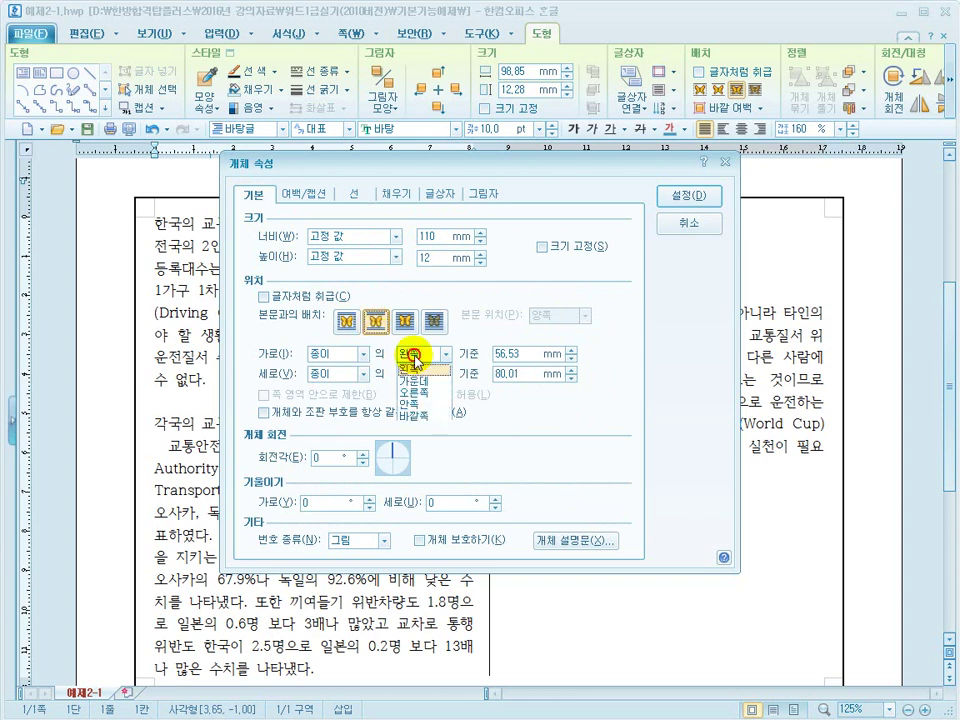
click(418, 385)
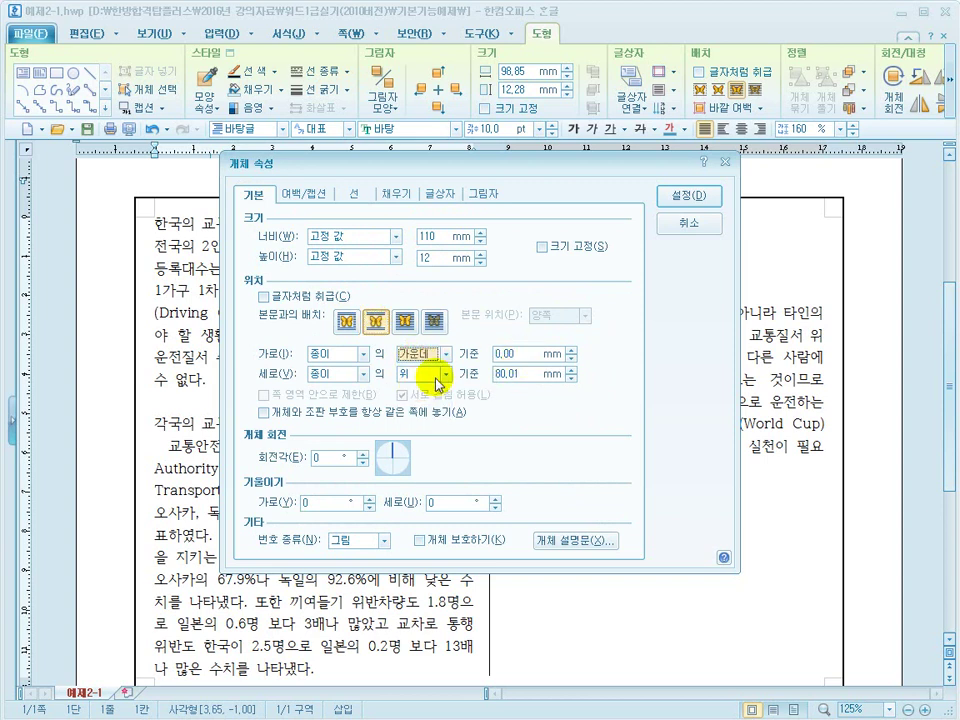
Check the vertical position condition on the lecture slide and set the rectangle's vertical position to 79 mm from 종이의 위.
click(469, 379)
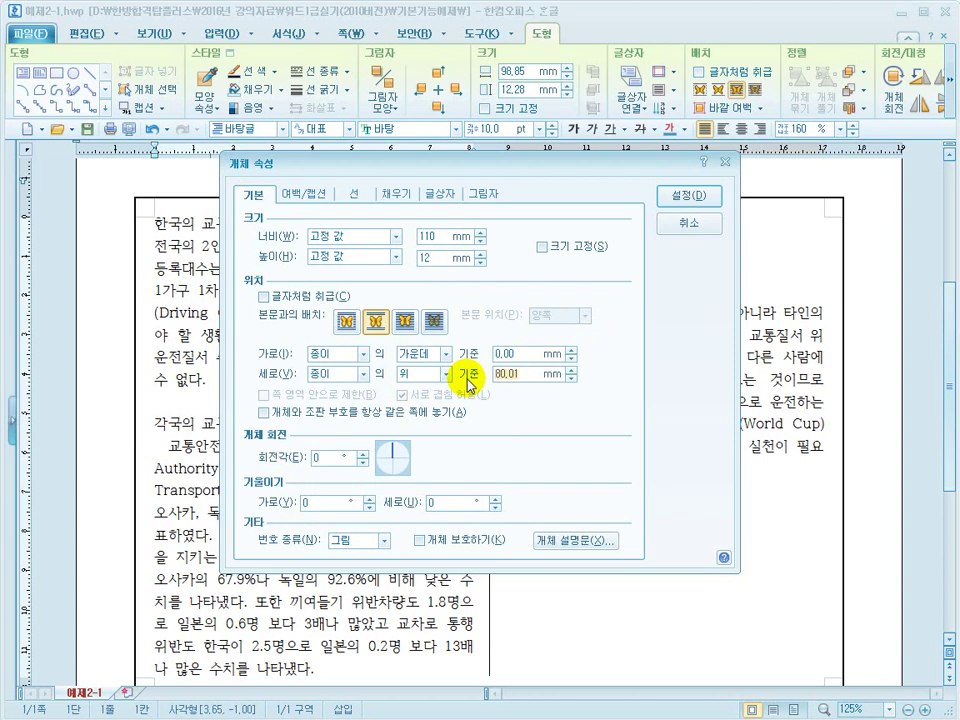
key(super)
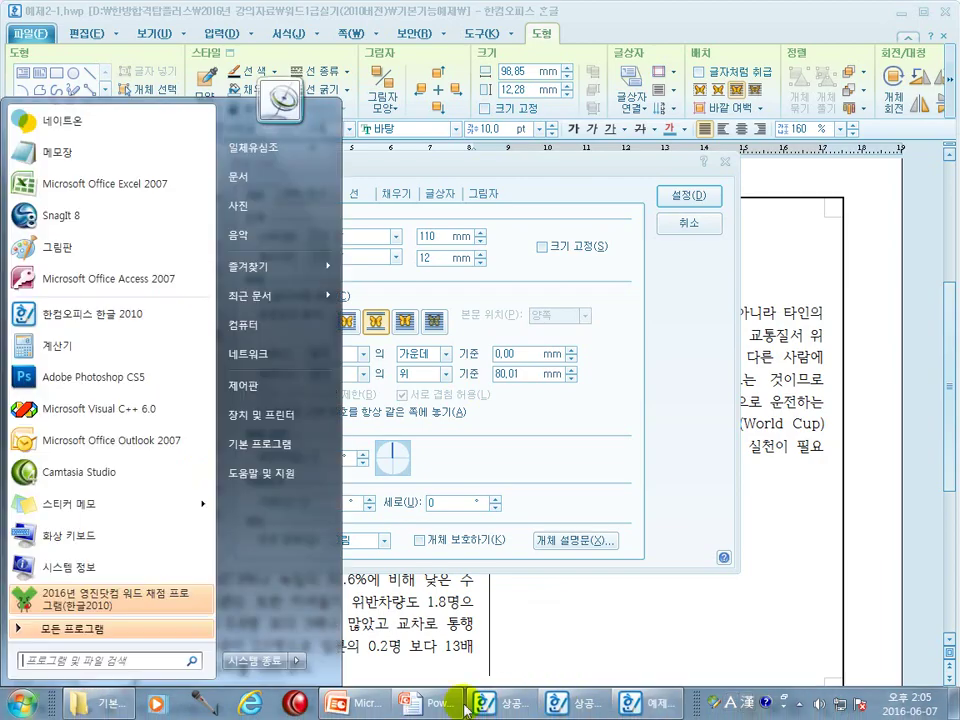
click(497, 699)
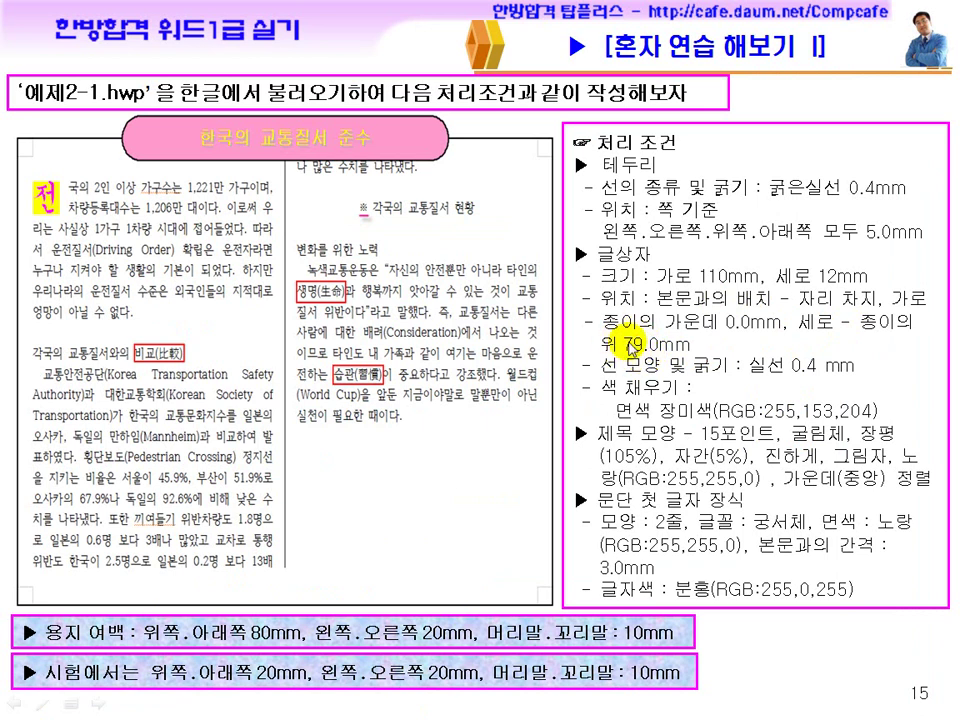
key(super)
key(Escape)
click(630, 703)
click(527, 376)
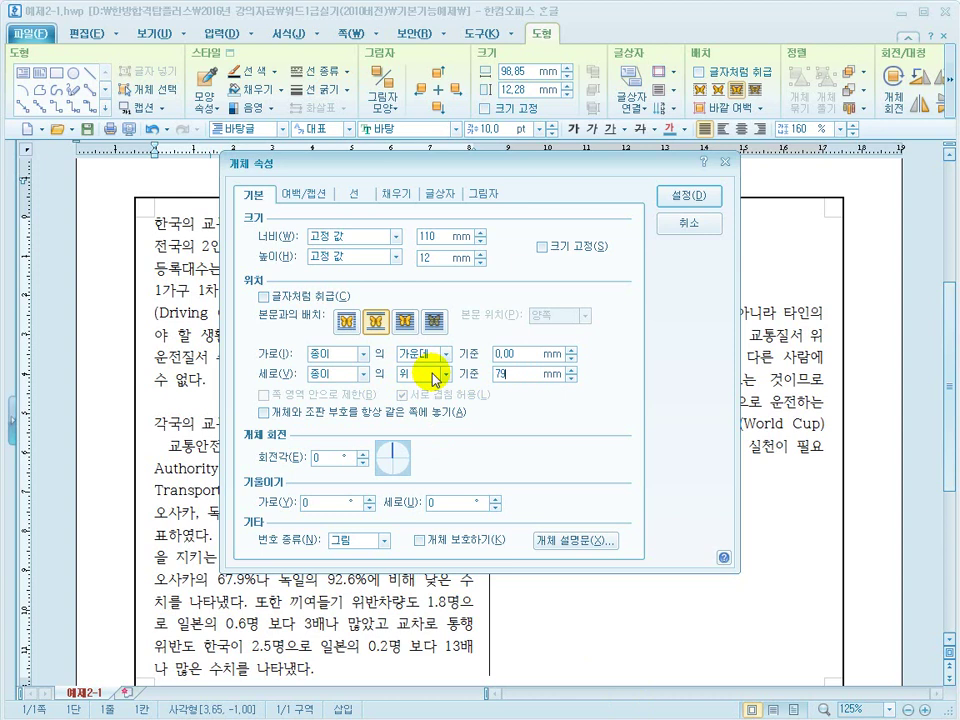
Set the rectangle's line thickness to 0.4 mm, and check the title box's corner shape on the lecture slide.
click(354, 194)
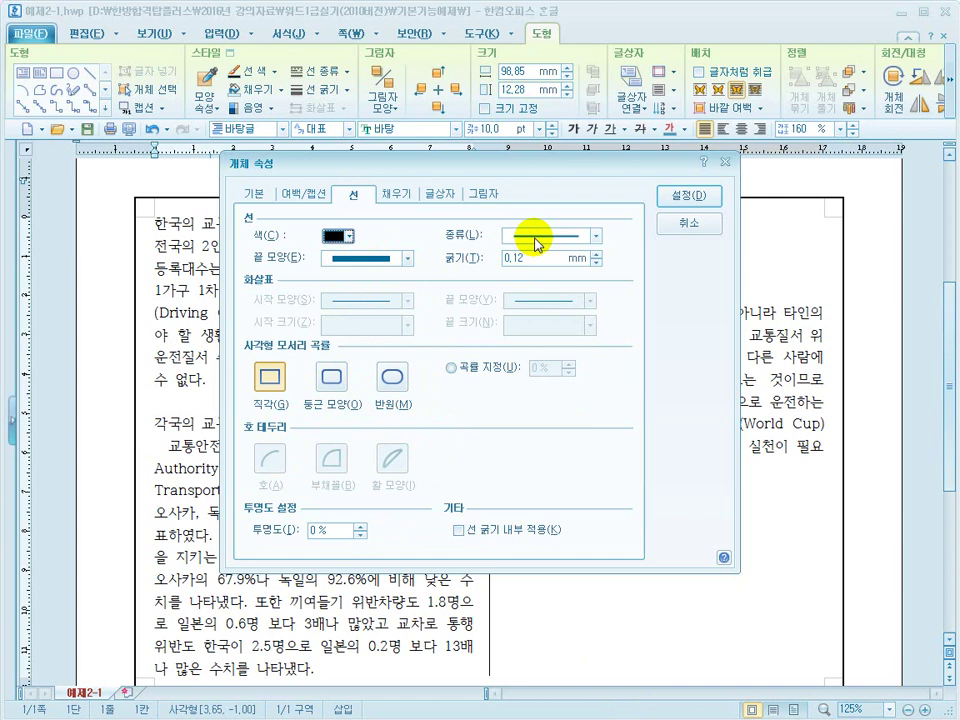
click(448, 256)
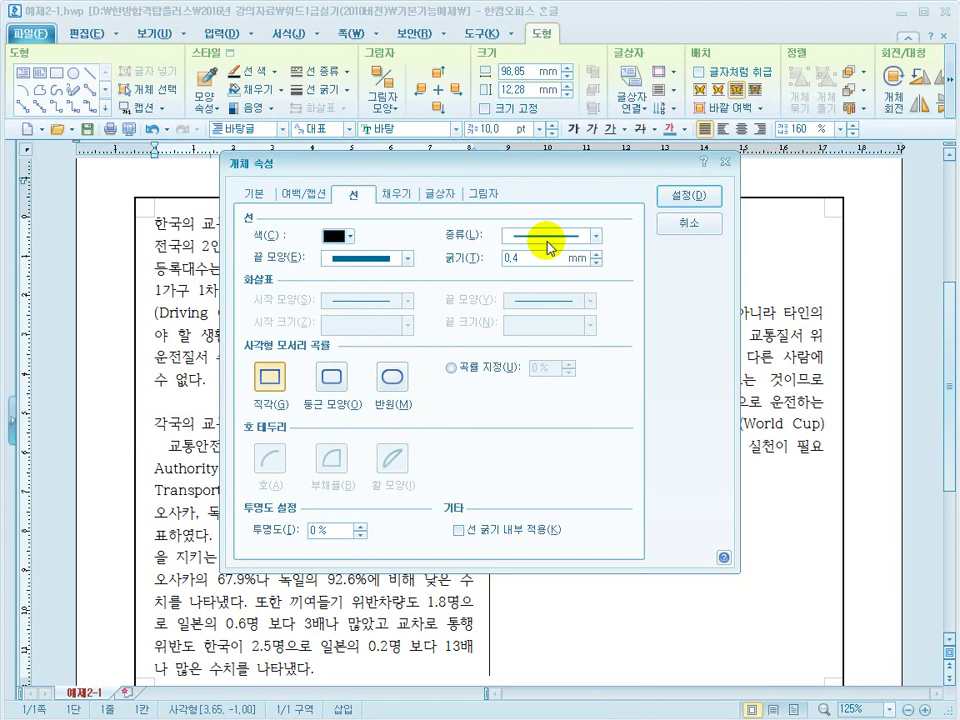
click(545, 711)
mouse_move(547, 711)
key(super)
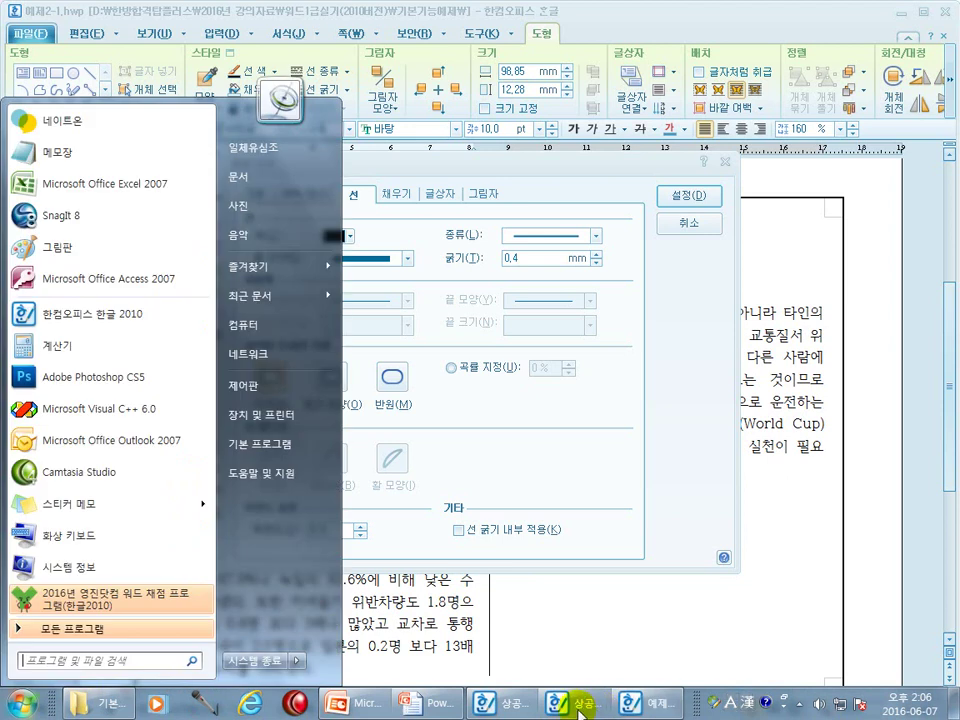
click(428, 703)
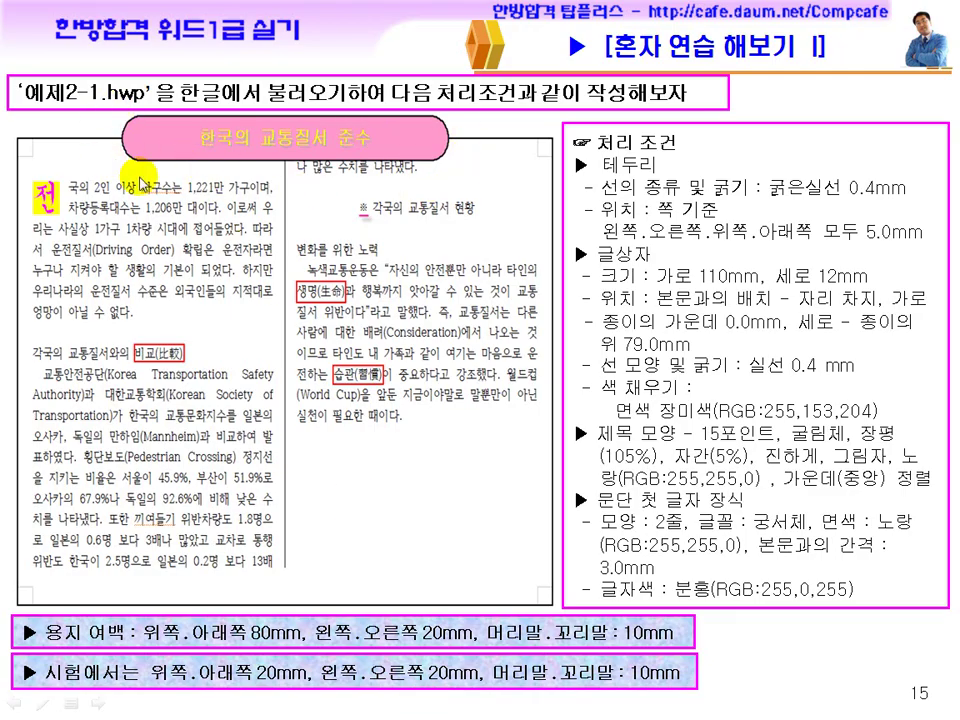
mouse_move(632, 710)
key(super)
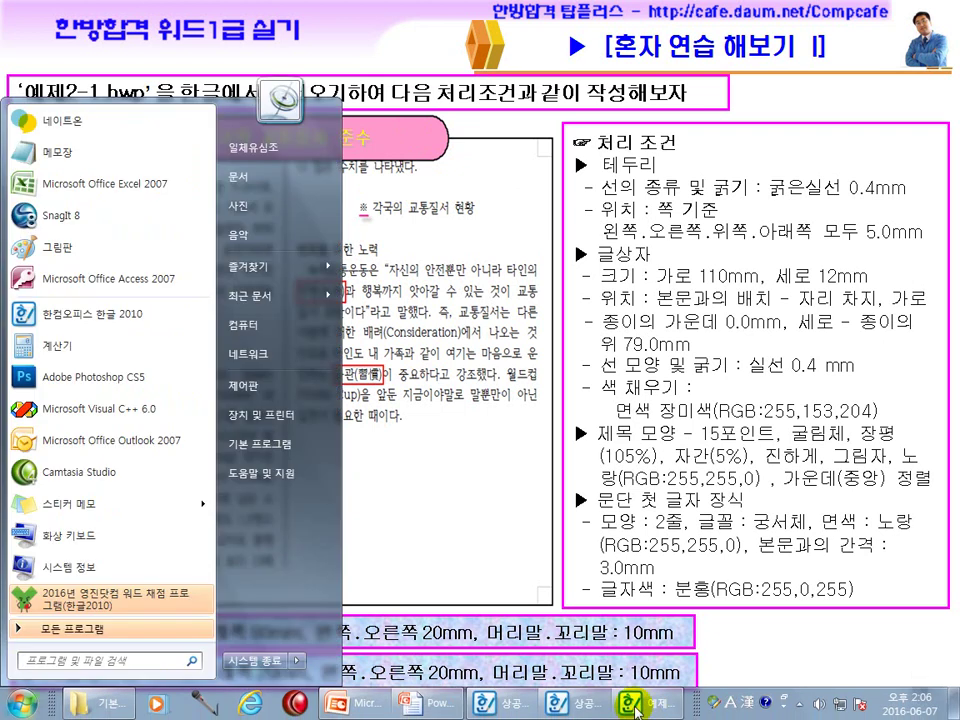
click(634, 705)
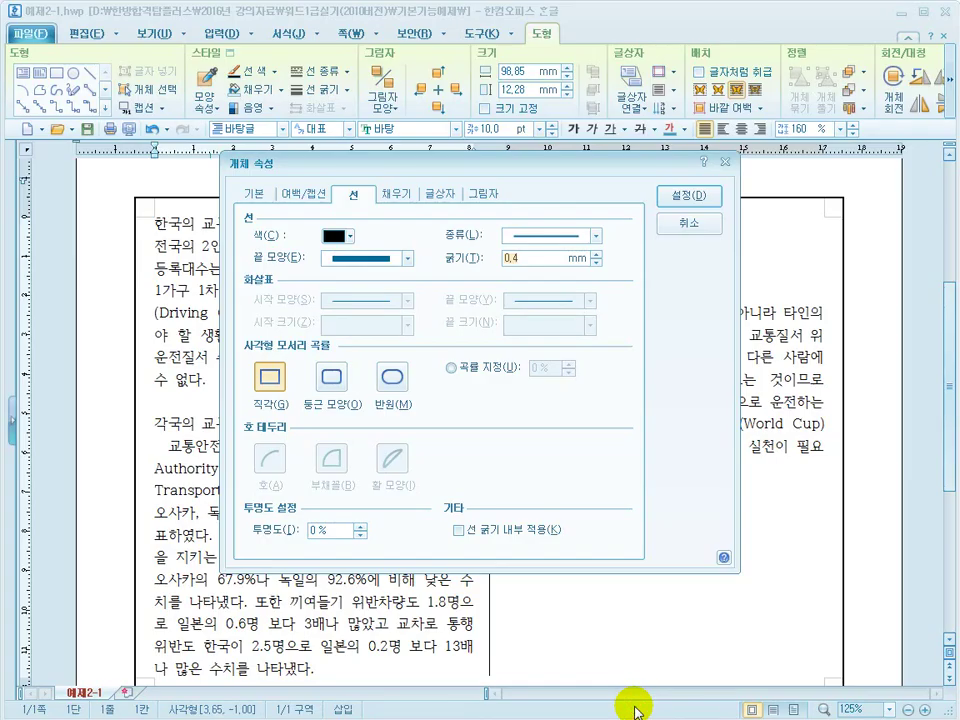
Try 둥근 모양 corners on the rectangle, and replace them with 반원 corners.
click(330, 381)
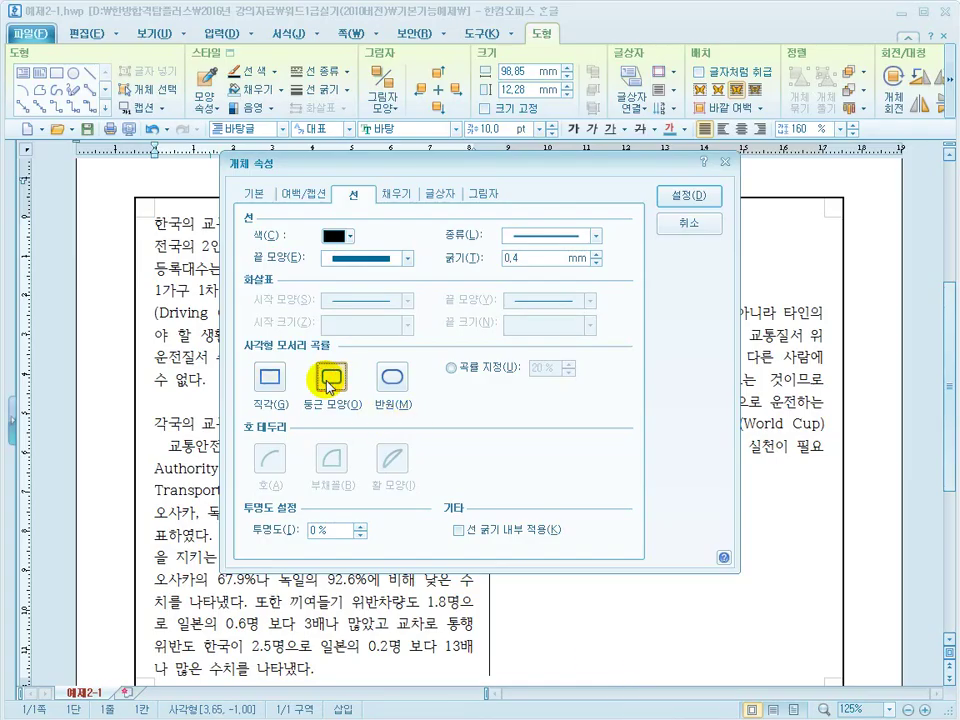
click(690, 198)
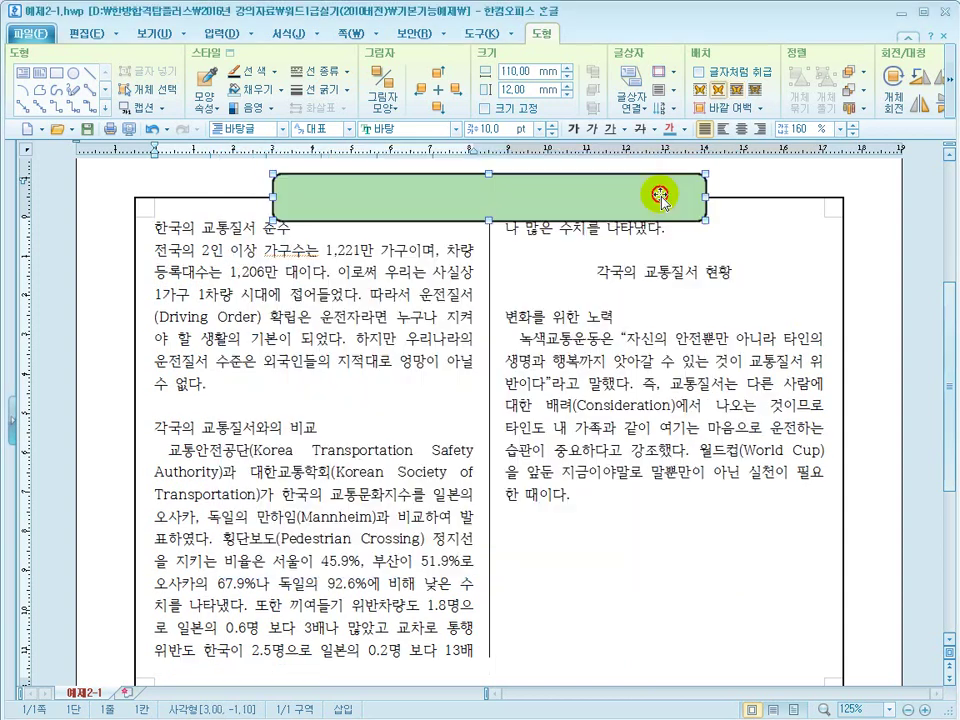
double_click(333, 208)
click(393, 376)
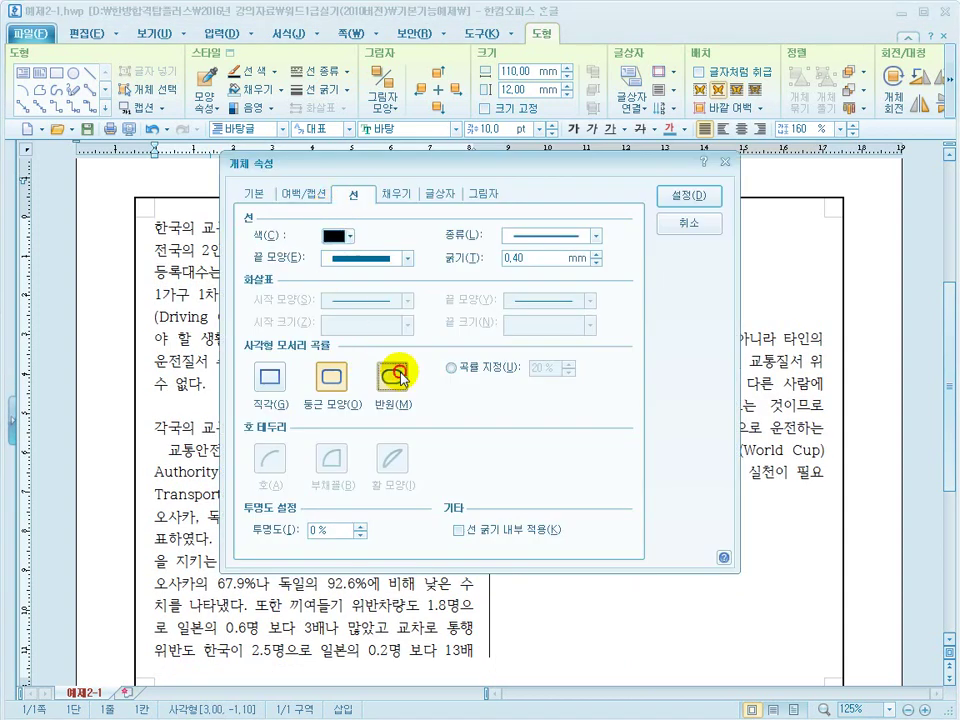
click(689, 197)
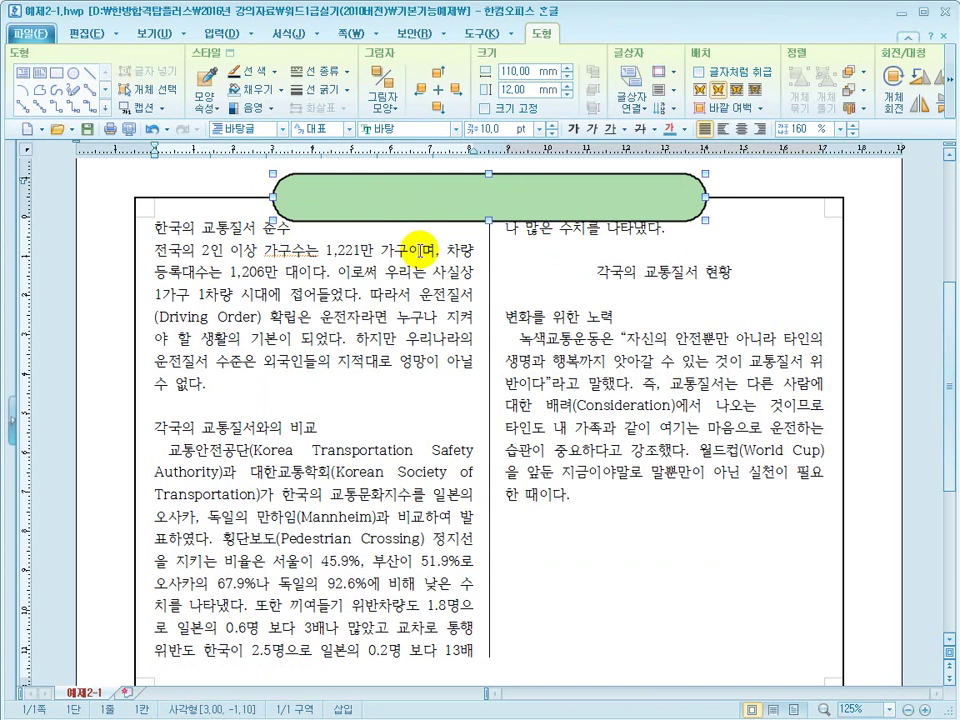
Open the custom fill colour settings for the title box and check the required 면색 condition on the lecture slide.
click(415, 245)
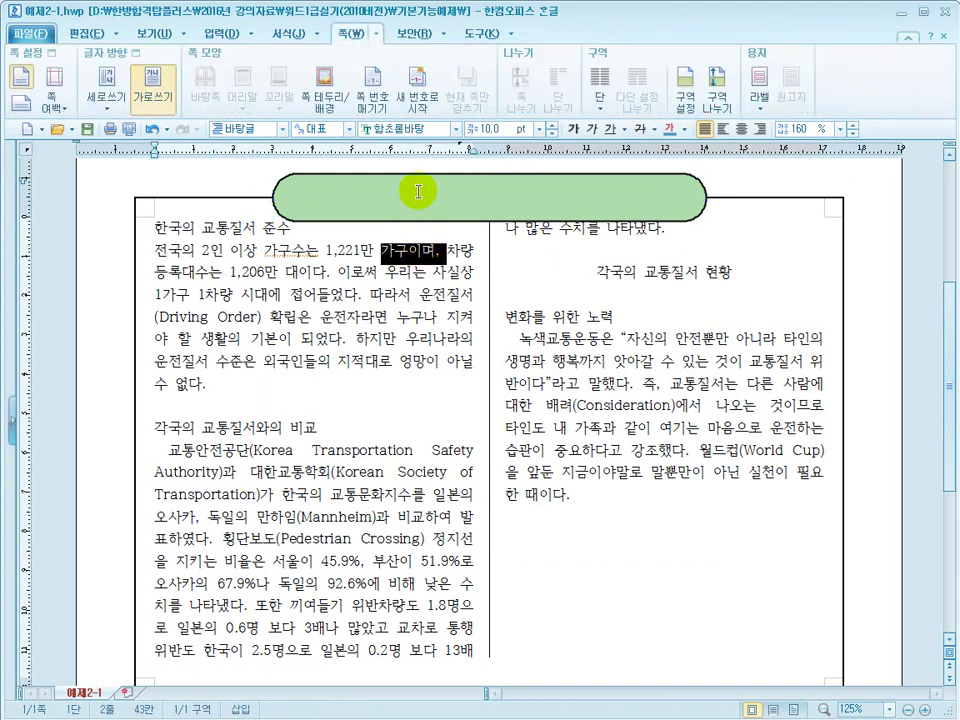
click(410, 200)
double_click(420, 218)
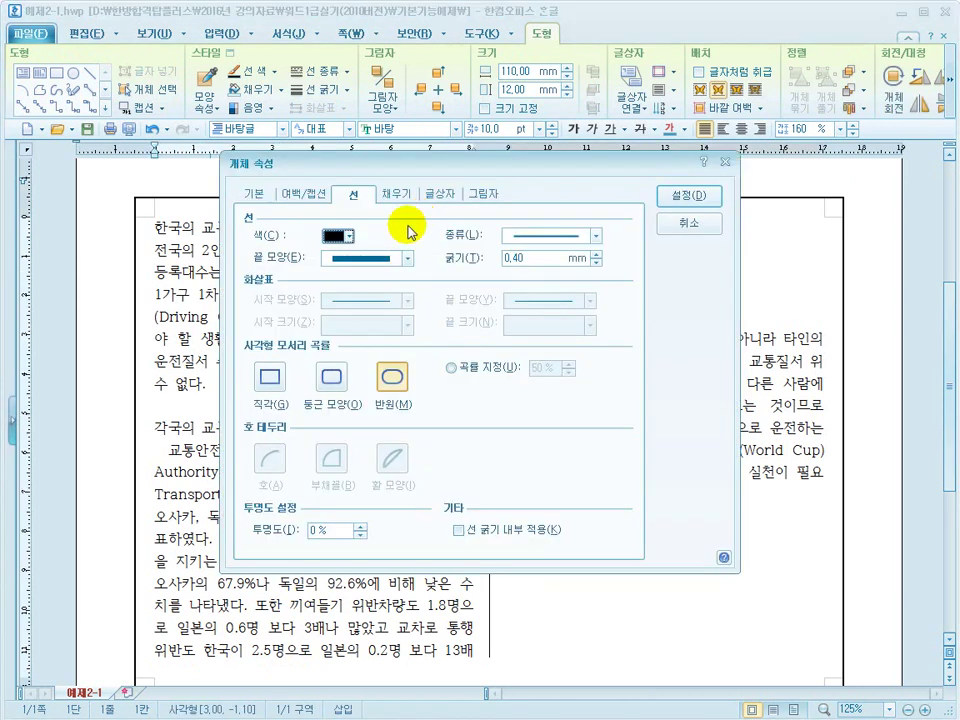
click(394, 193)
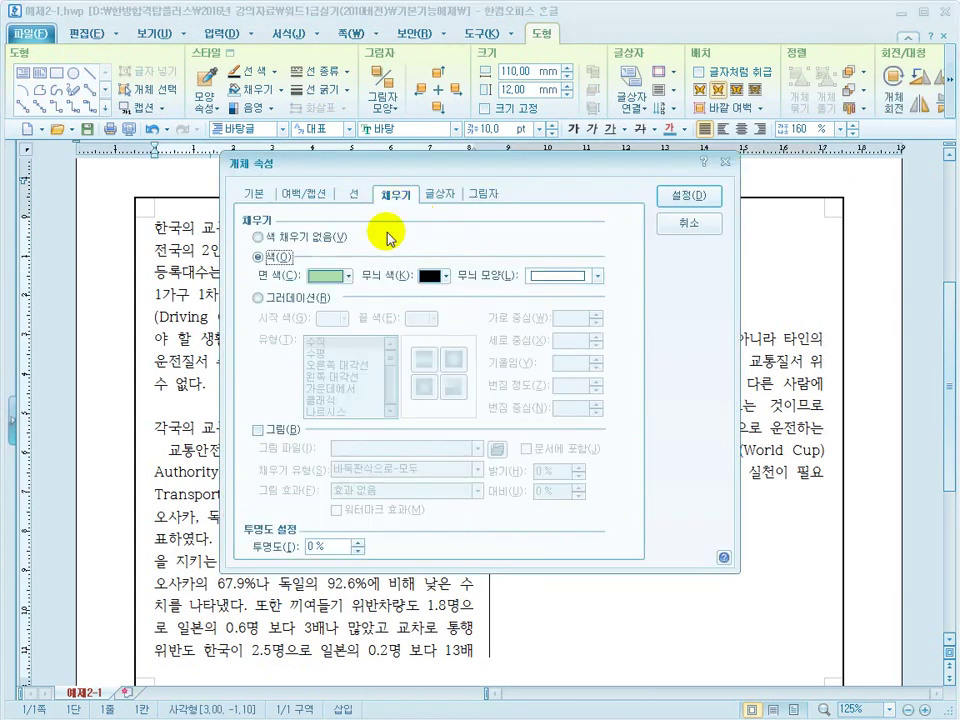
click(349, 276)
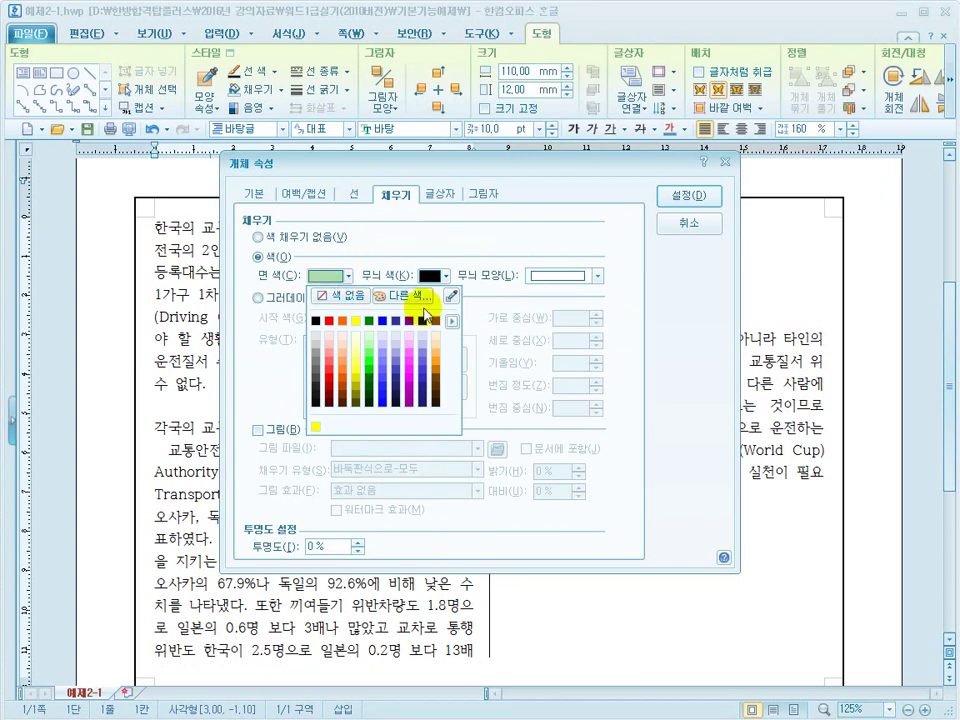
click(452, 321)
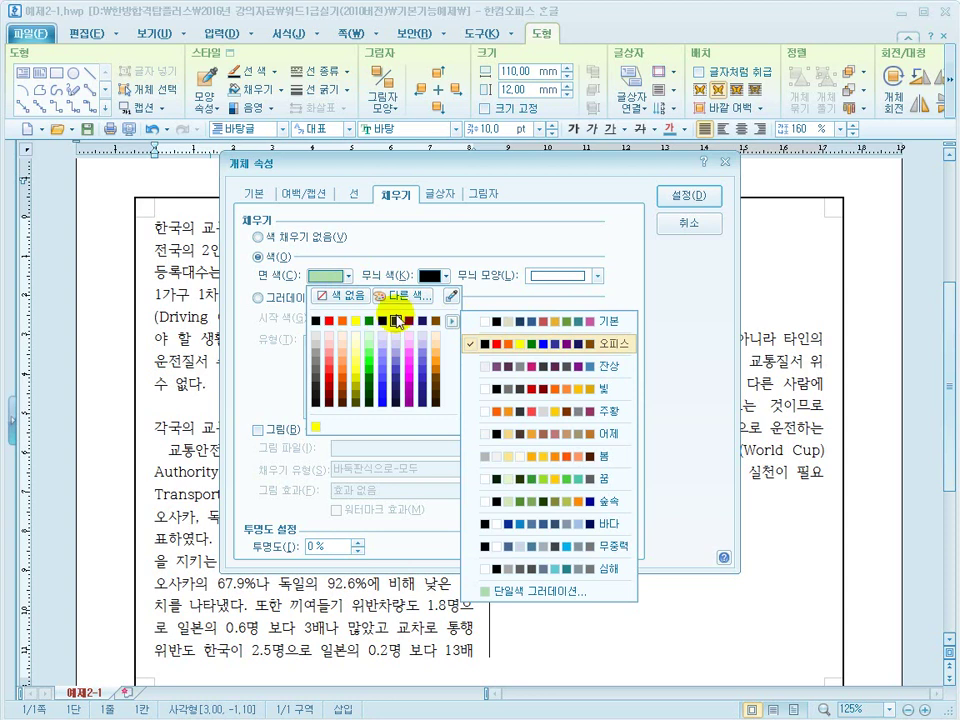
click(403, 296)
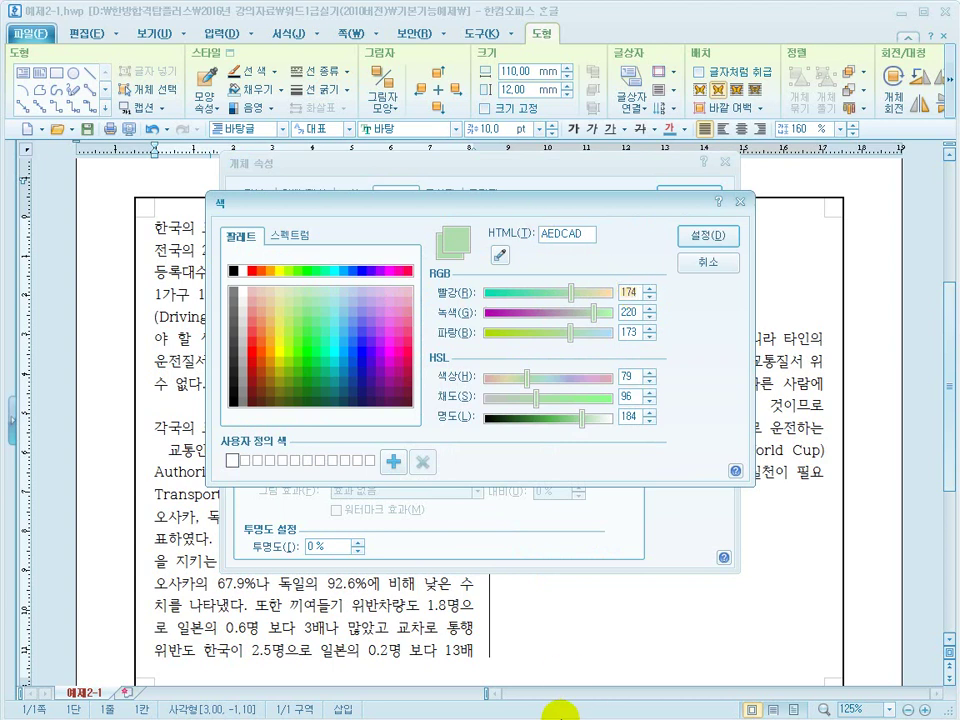
key(super)
click(431, 699)
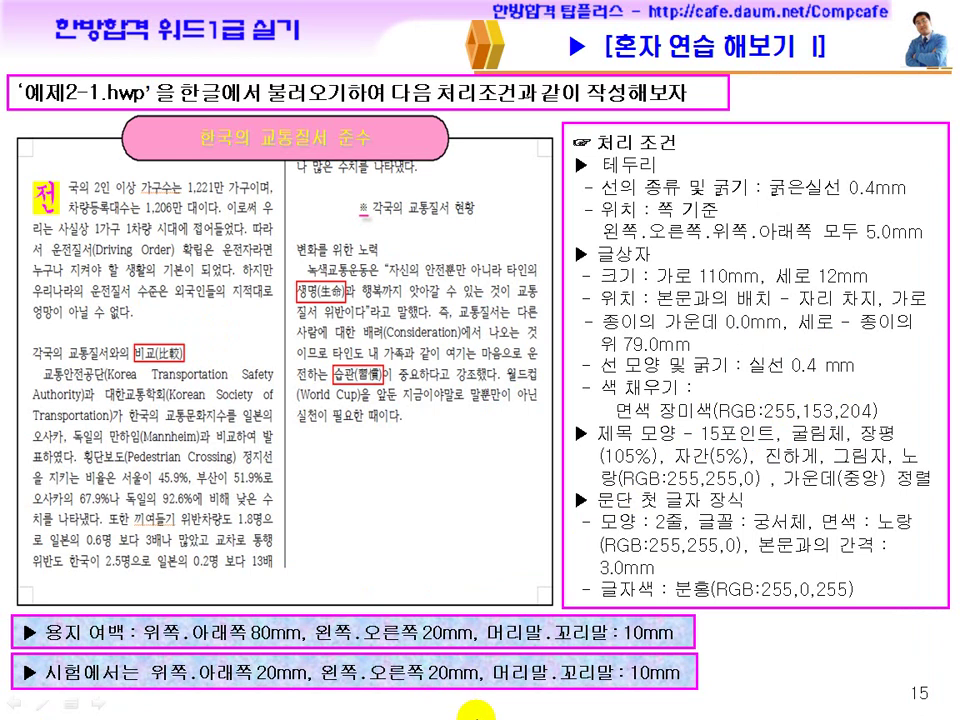
key(super)
key(Escape)
click(637, 700)
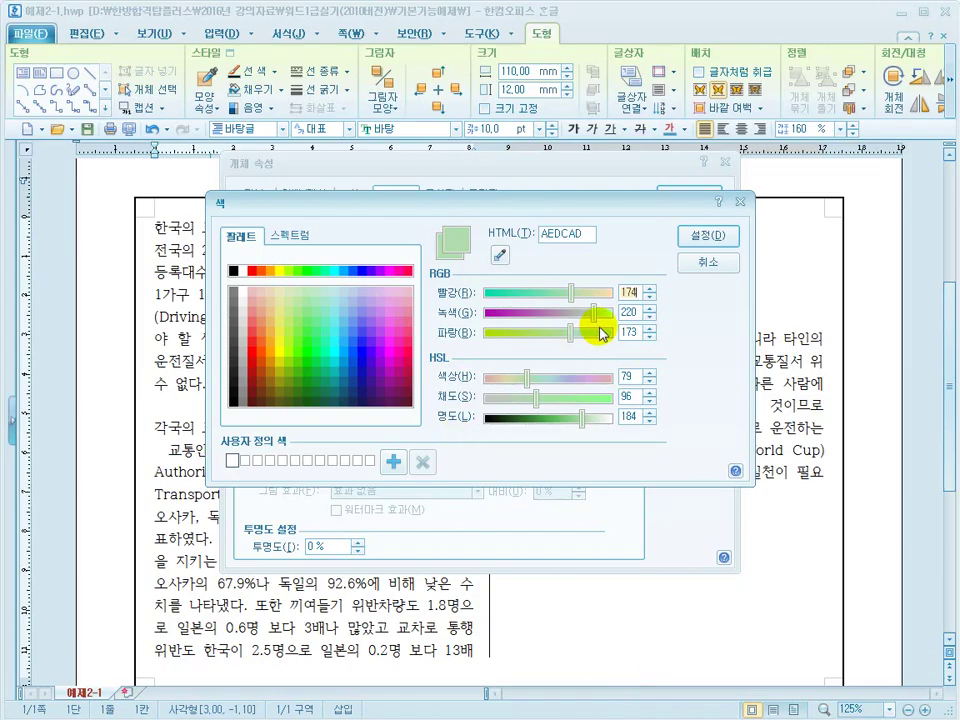
Set the title box's fill colour to RGB 255, 153, 204 and apply the object properties.
double_click(627, 293)
text(255)
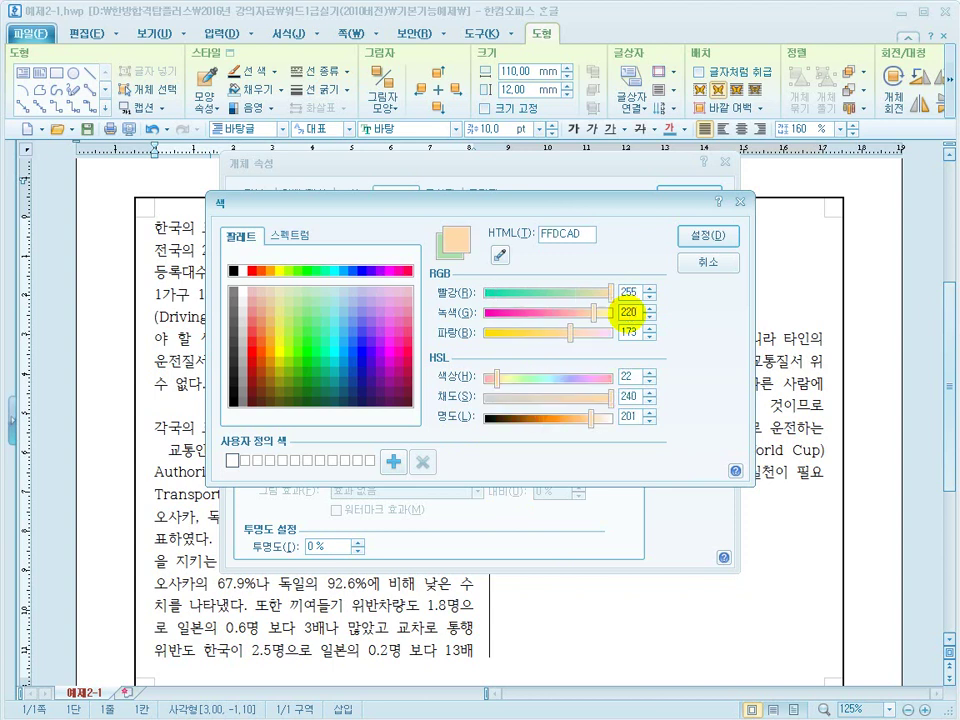
double_click(627, 313)
text(153)
key(Tab)
text(204)
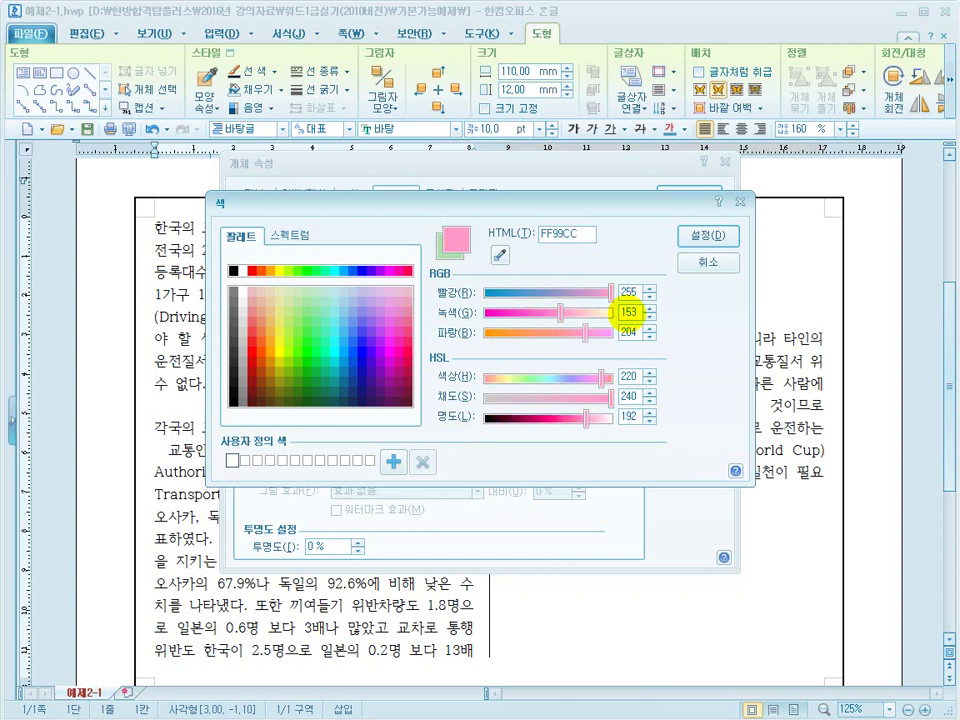
click(700, 237)
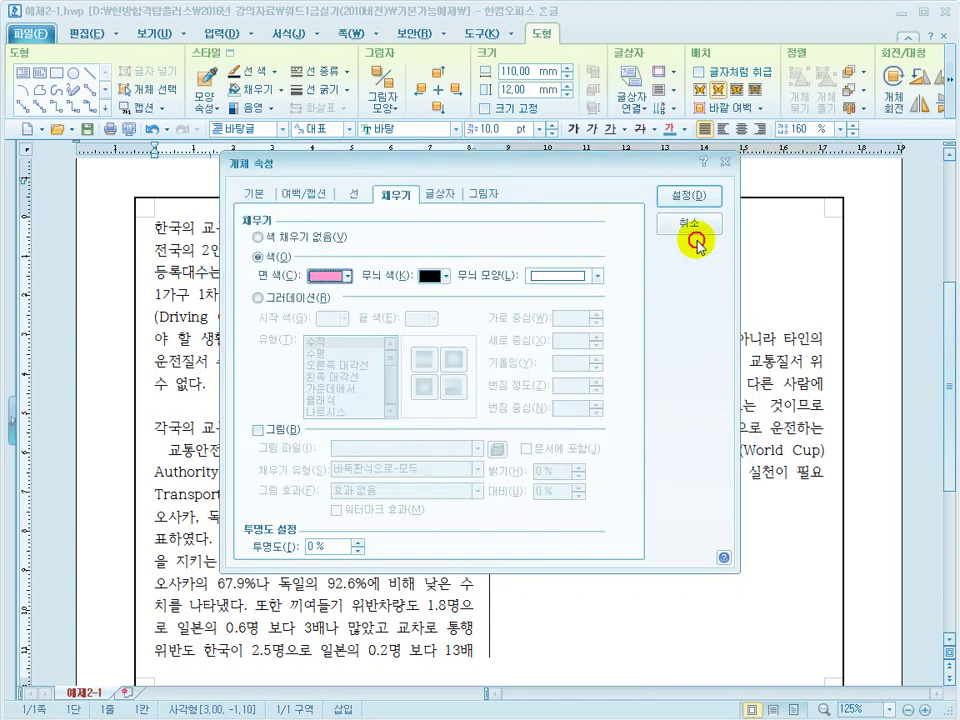
click(679, 197)
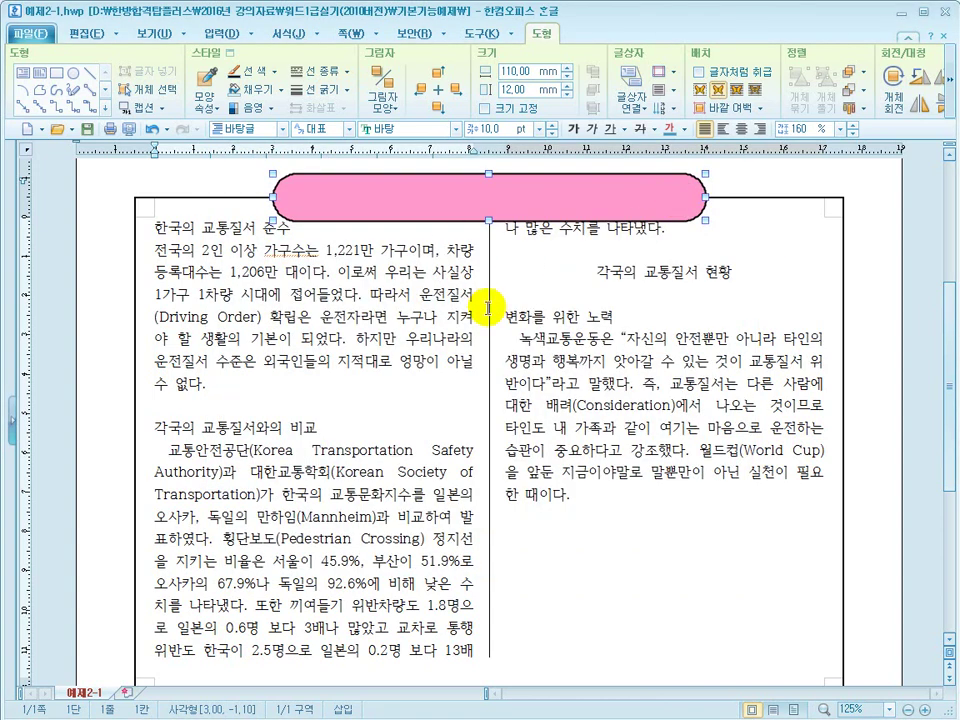
Move the heading 한국의 교통질서 준수 from the body into the title box and set its font size to 15 pt.
drag(295, 227, 329, 210)
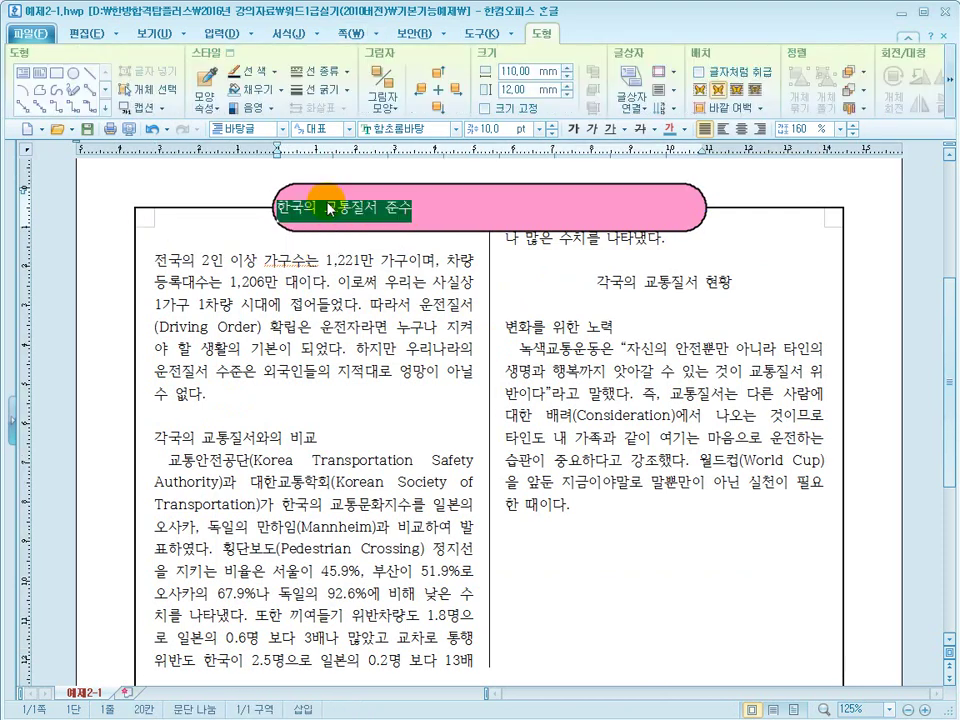
key(alt+l)
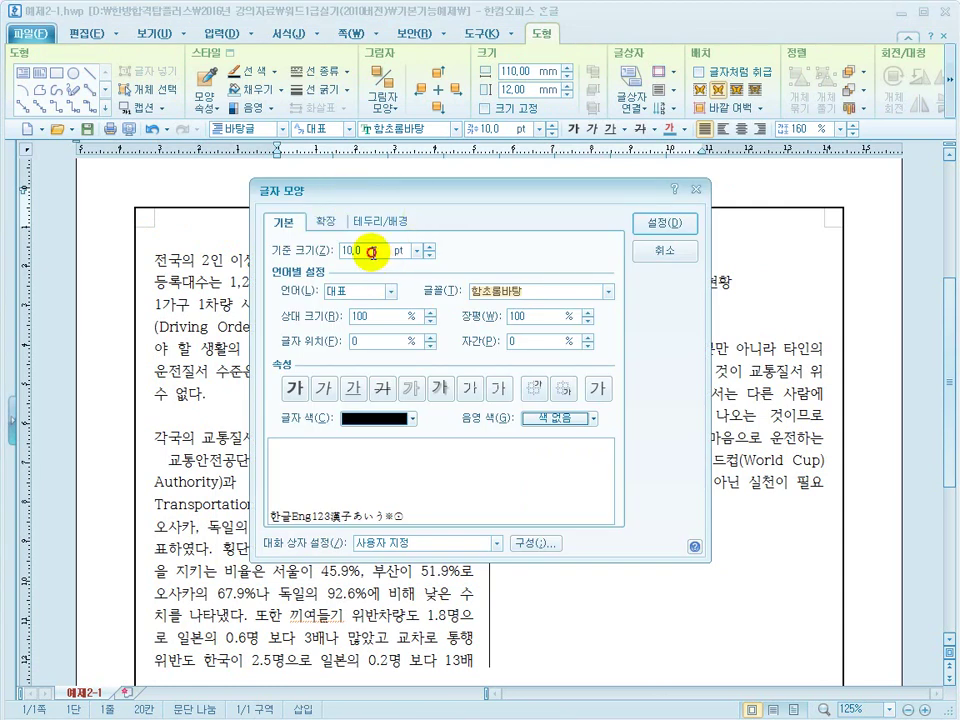
drag(371, 252, 242, 251)
key(BackSpace)
text(15)
Set the title text's font to 굴림체.
key(Tab)
key(Tab)
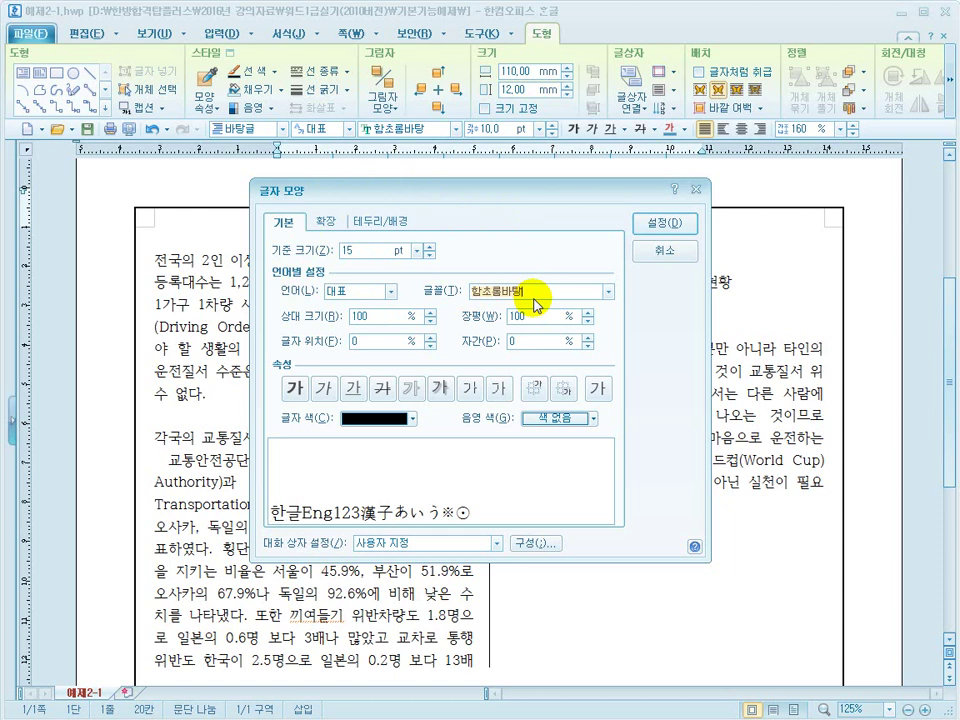
key(BackSpace)
key(BackSpace)
key(BackSpace)
key(BackSpace)
key(BackSpace)
text(굴림체)
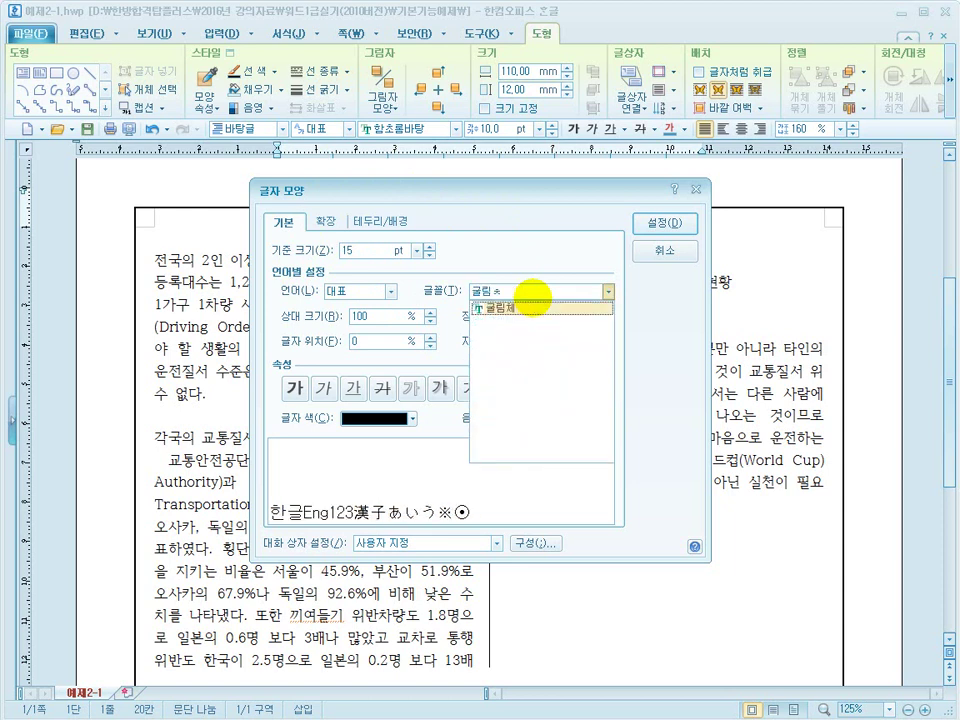
key(Return)
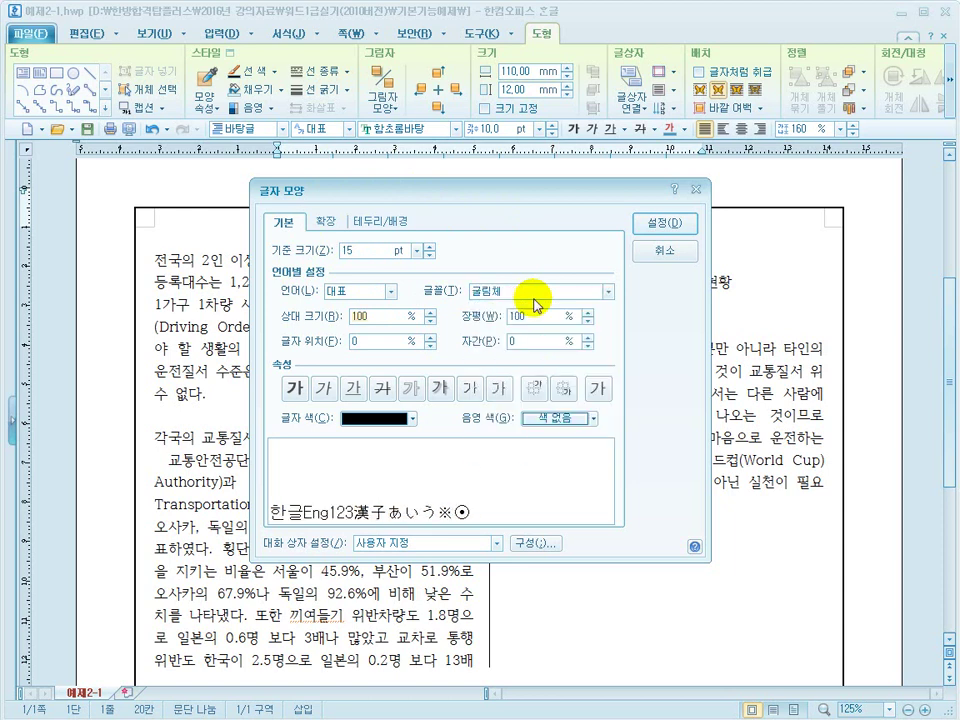
Set the title text's 장평 to 105% and its 자간 to 5%.
click(498, 320)
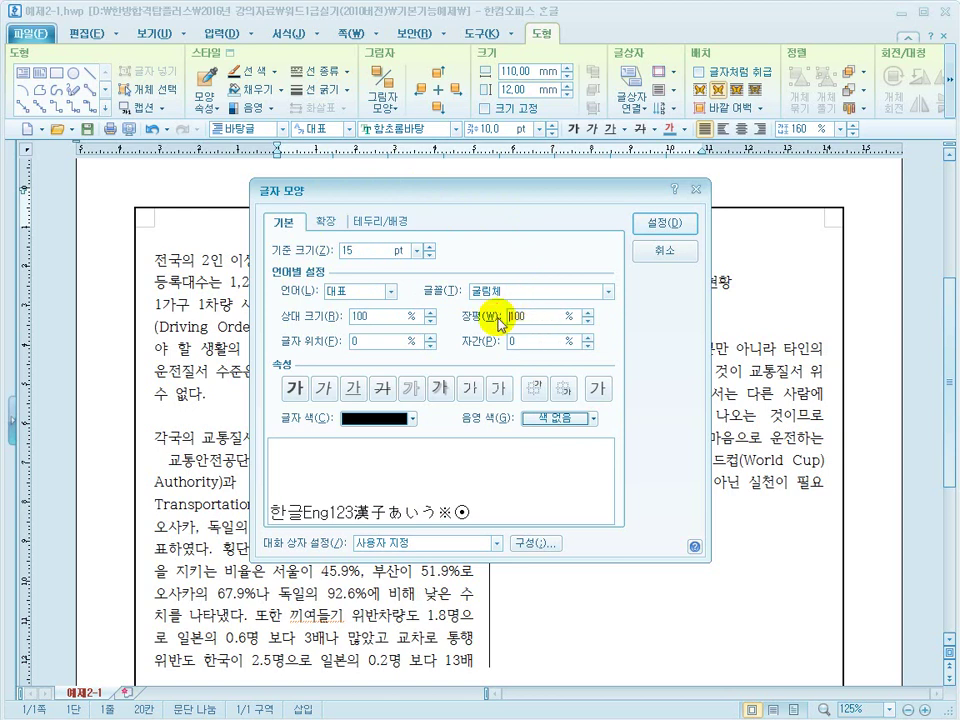
key(Delete)
key(Delete)
key(Delete)
text(105)
click(498, 340)
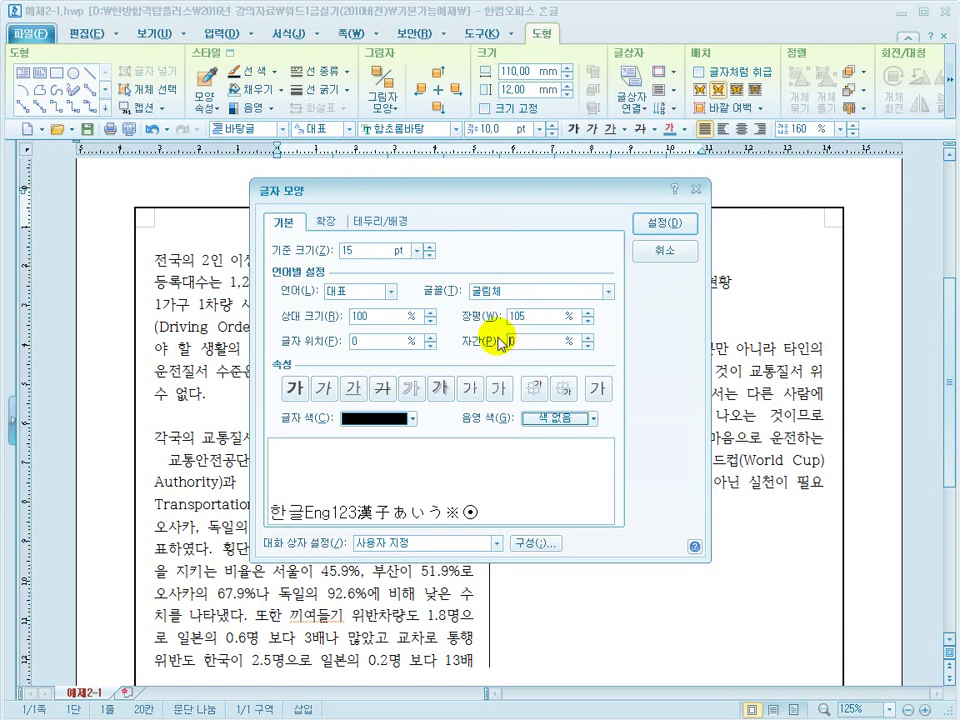
key(Delete)
text(5)
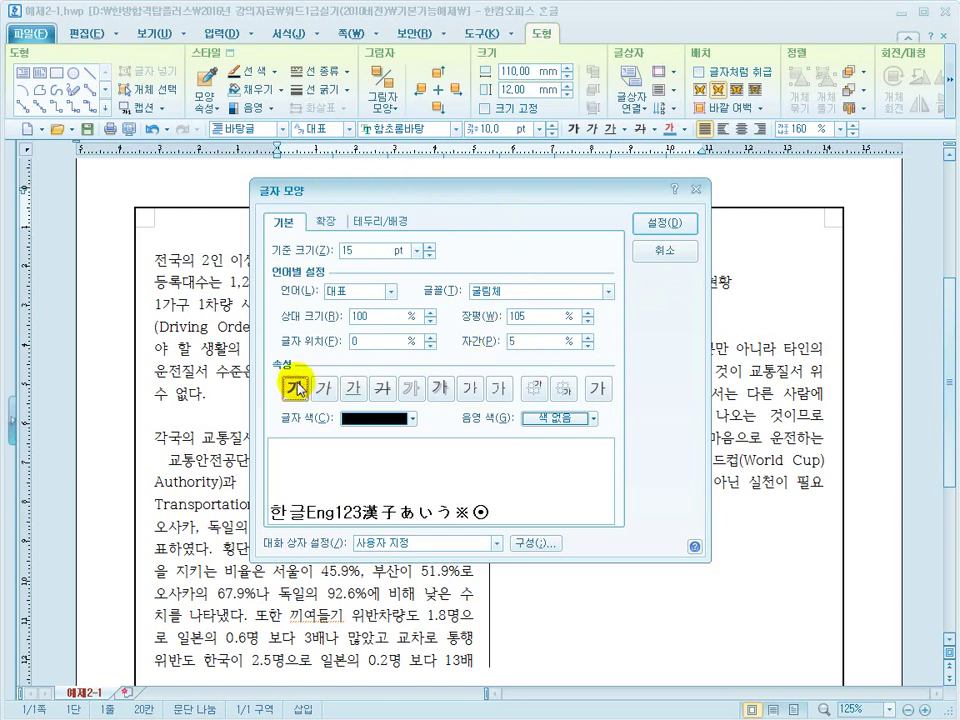
Give the title text bold and shadow attributes and 노랑 from the 오피스 colour theme, and apply the character formatting.
click(442, 393)
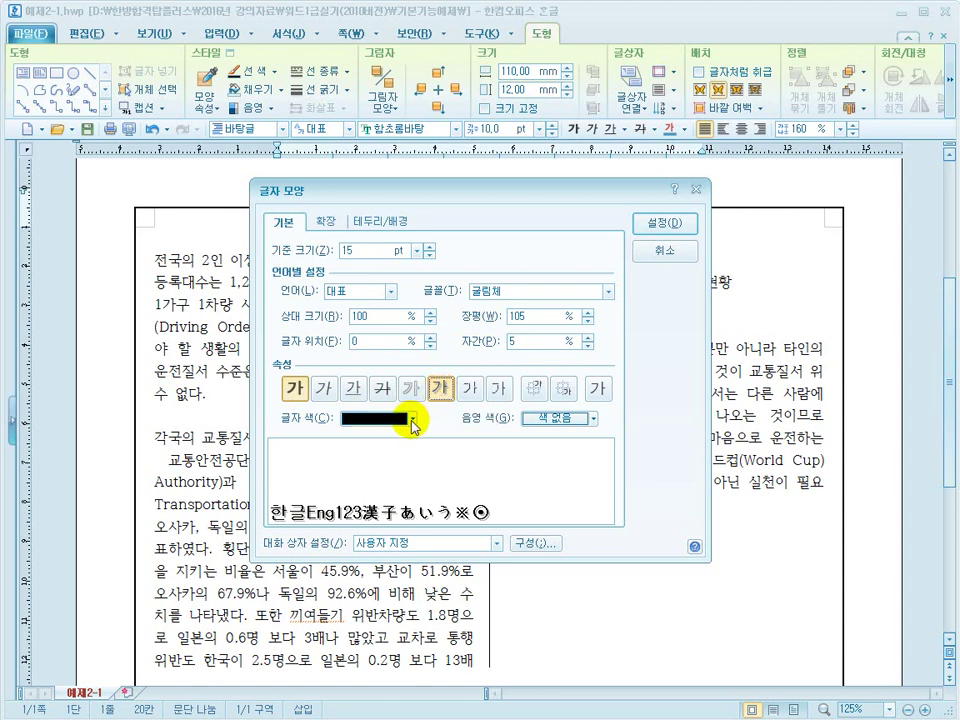
drag(440, 190, 402, 247)
click(374, 476)
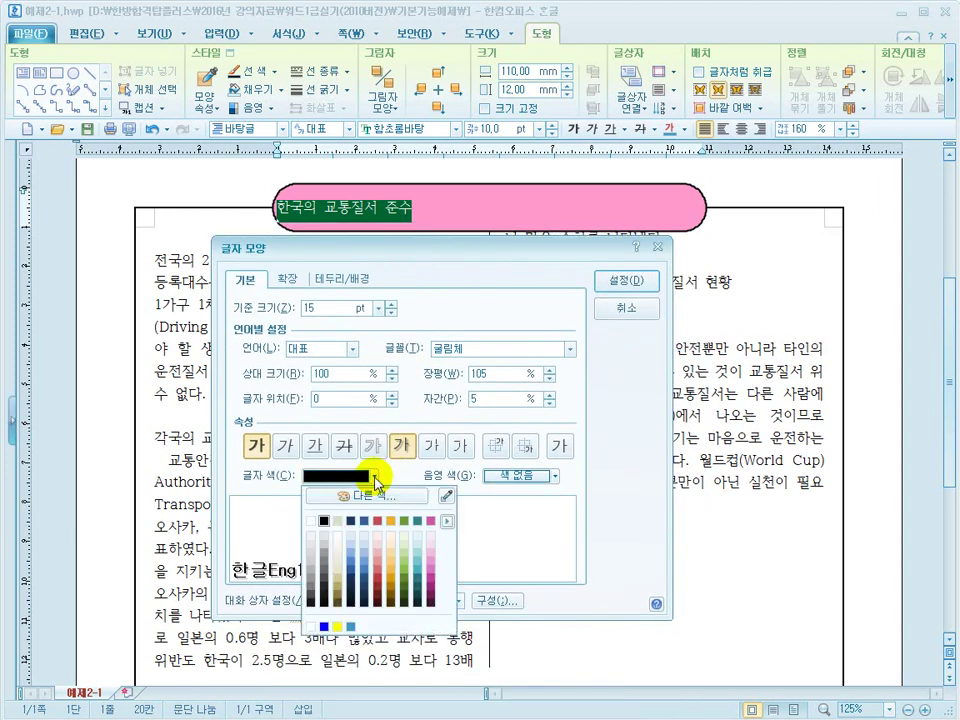
click(447, 521)
click(508, 456)
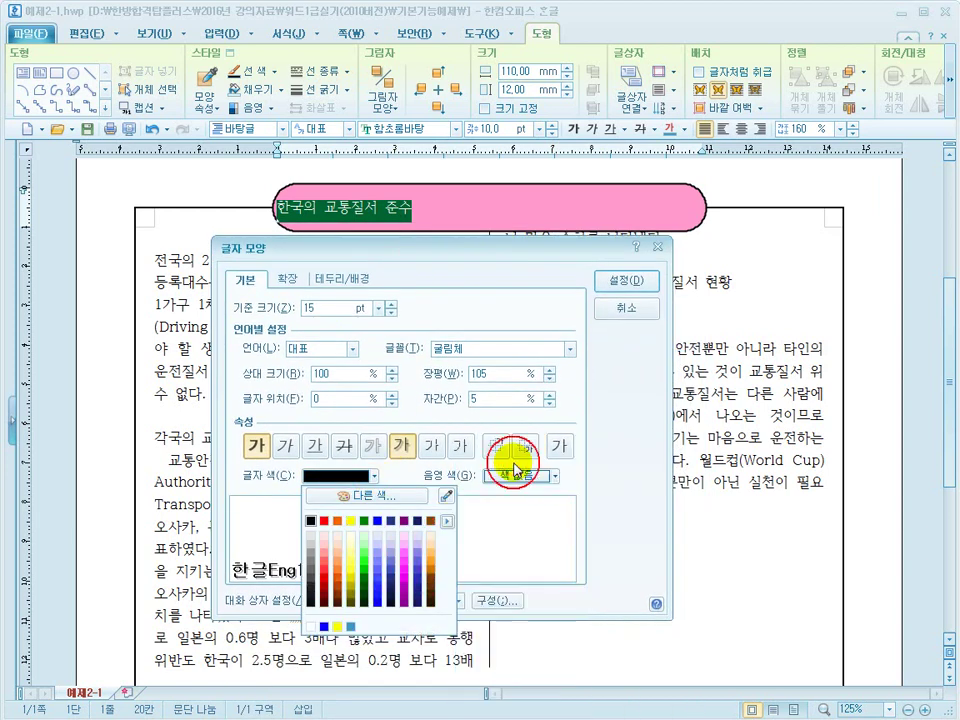
click(350, 520)
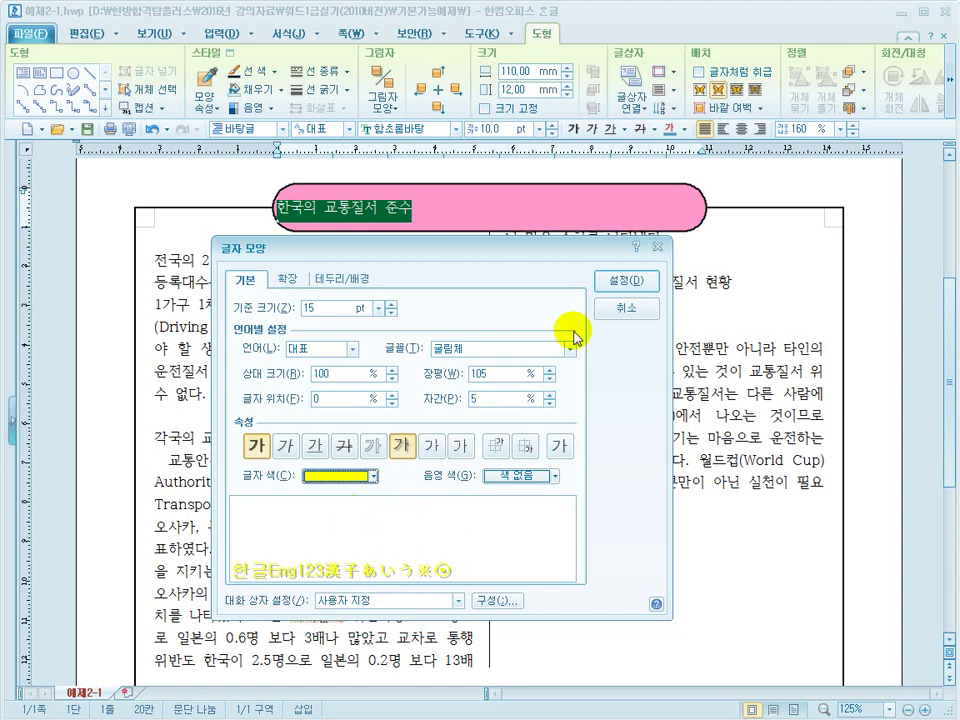
click(643, 283)
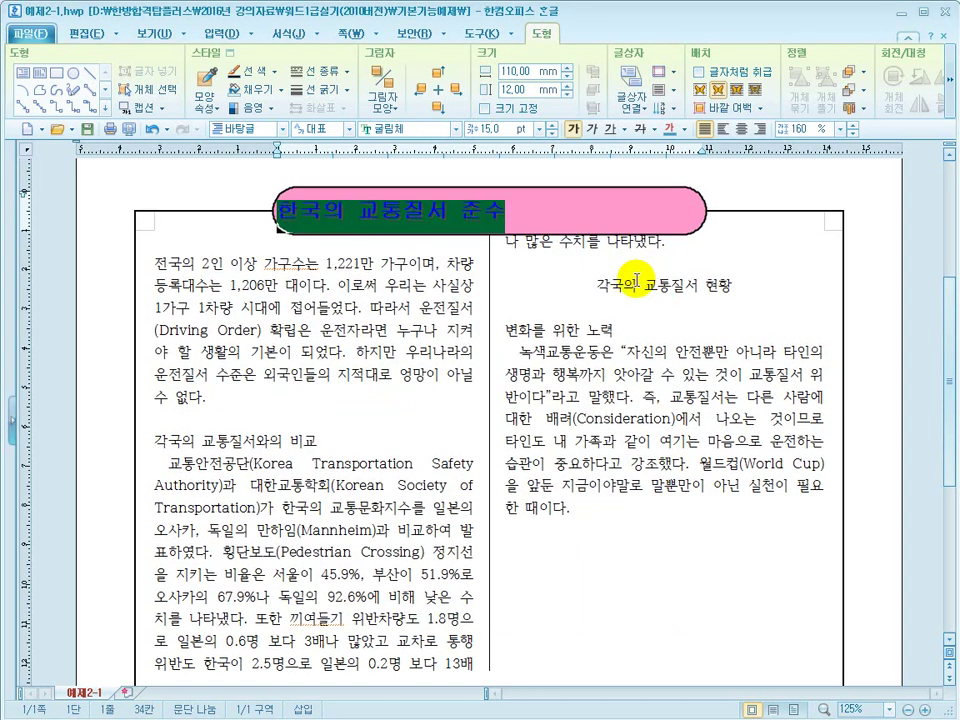
Centre-align the title text within the box and deselect it.
click(743, 133)
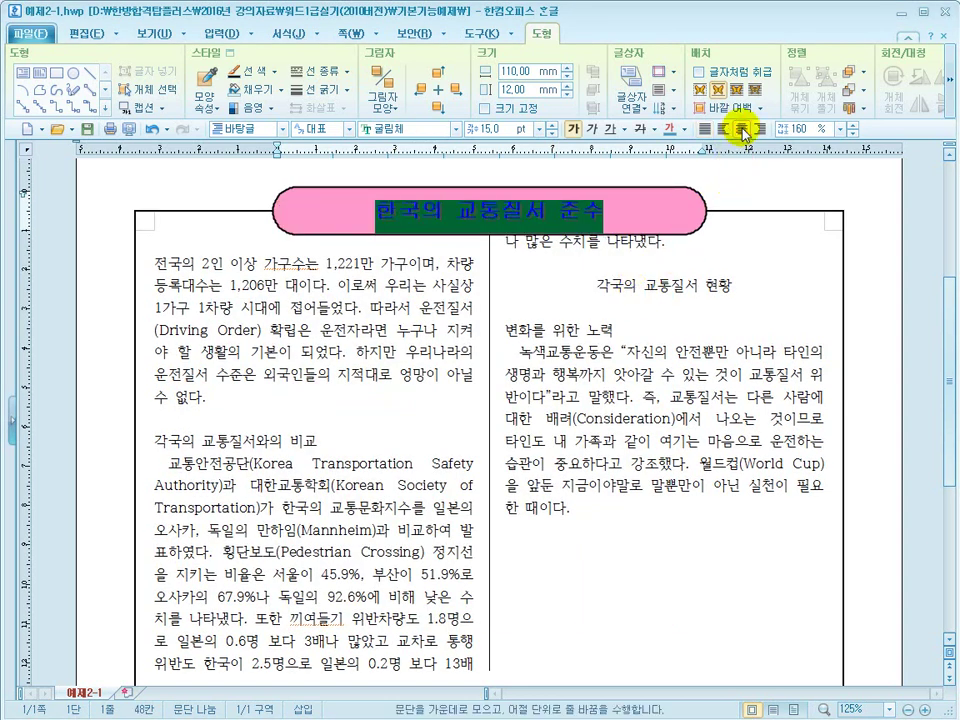
right_click(628, 27)
click(583, 30)
click(621, 208)
click(355, 240)
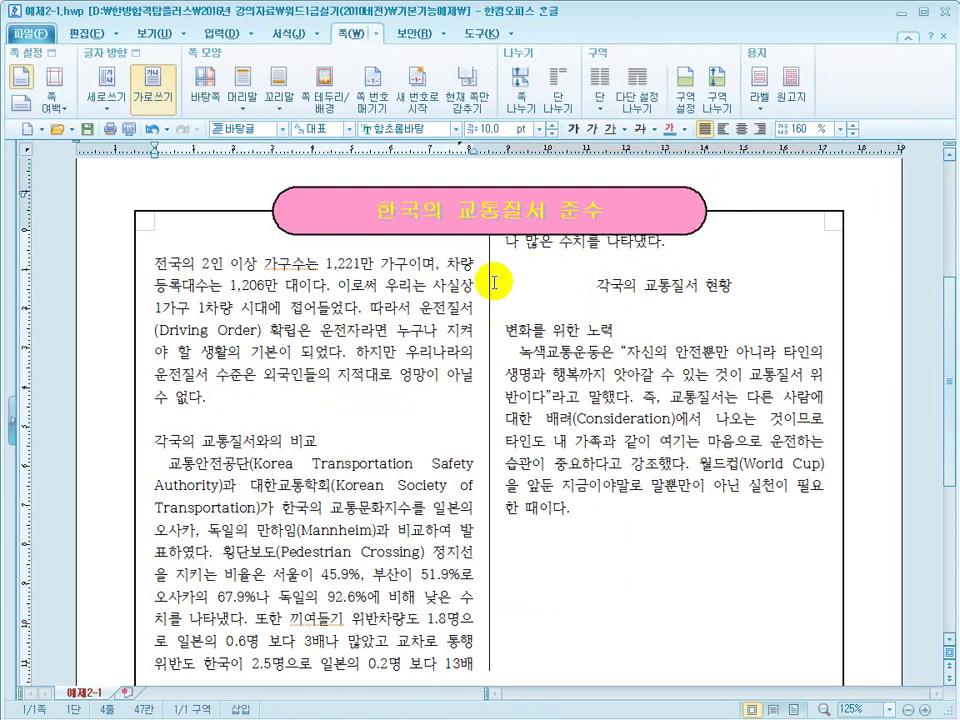
Open 문단 첫 글자 장식 for the paragraph starting with 전국의, choosing the 2-line shape and the 궁서체 font.
click(152, 265)
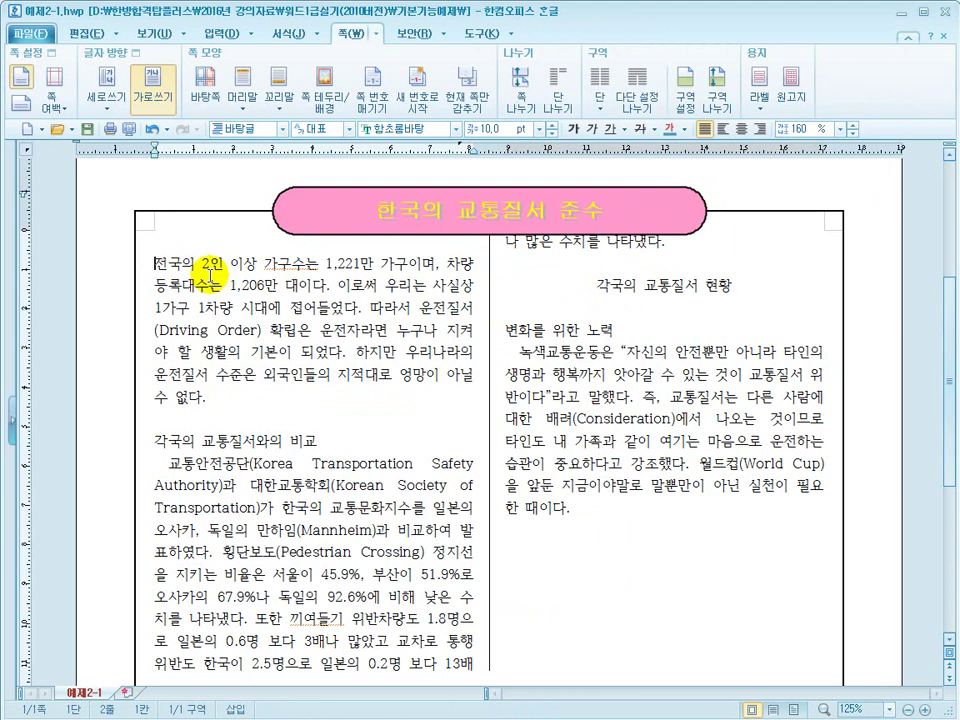
key(alt+j)
key(d)
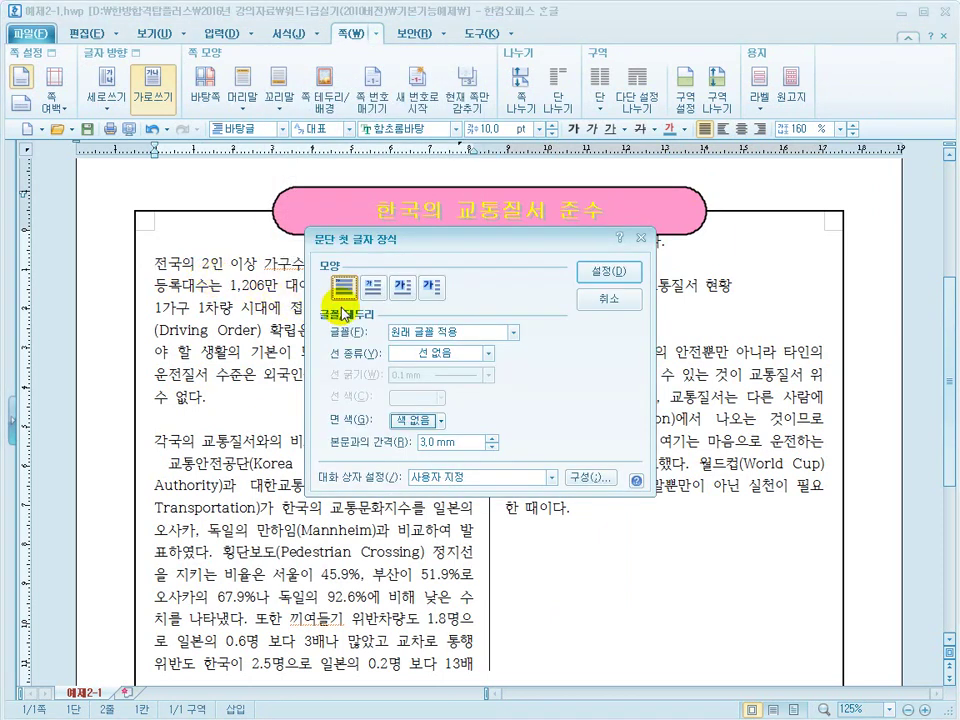
click(374, 287)
click(441, 333)
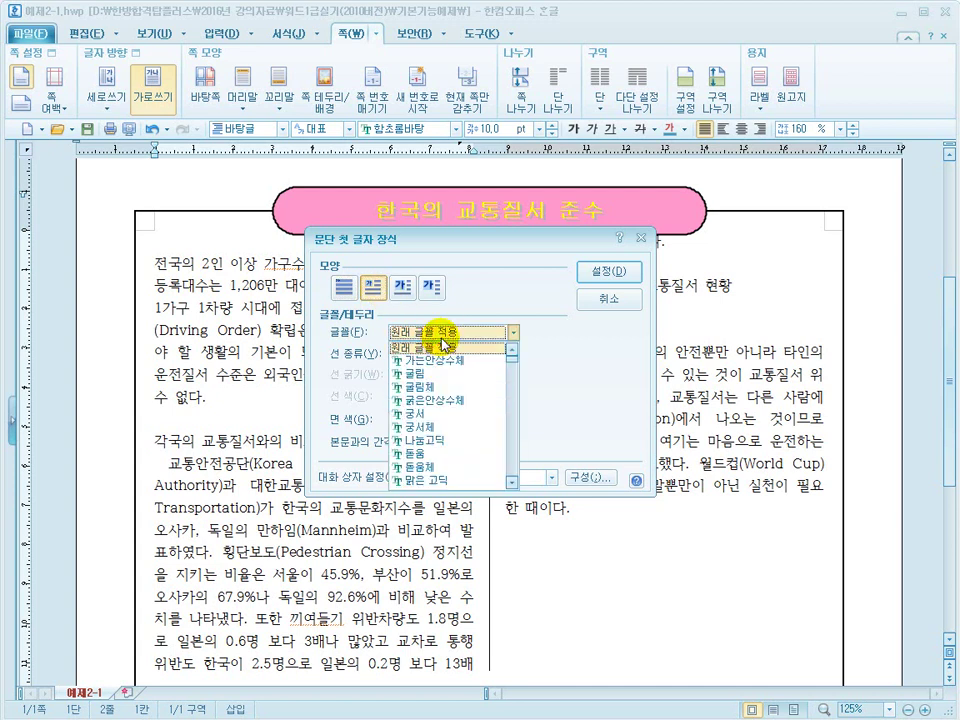
key(Down)
key(Down)
key(Down)
key(Down)
key(Down)
key(Down)
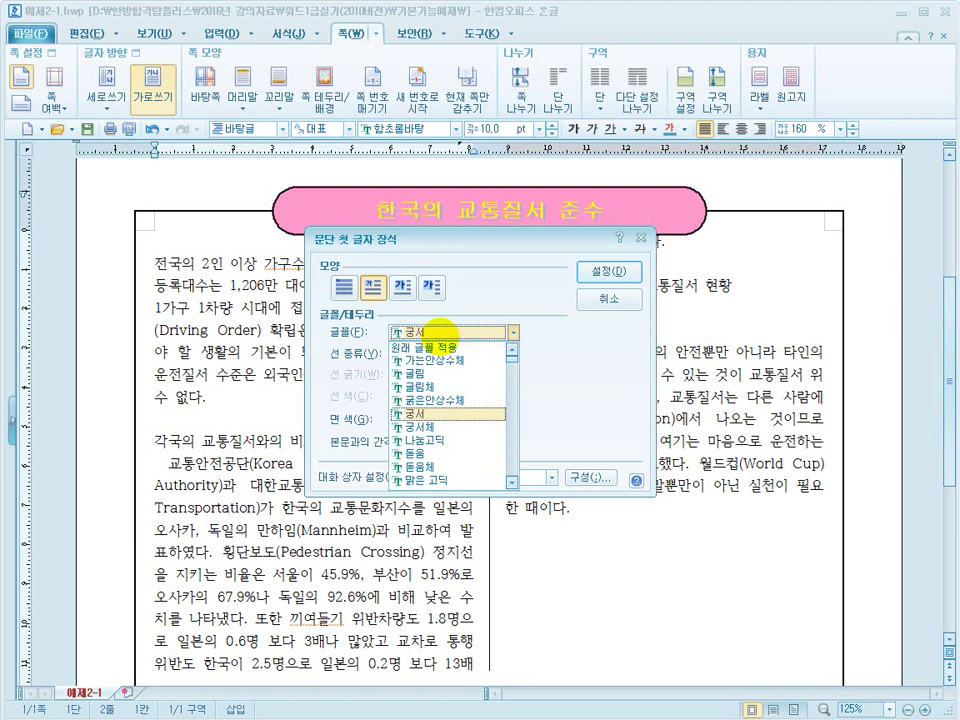
key(Return)
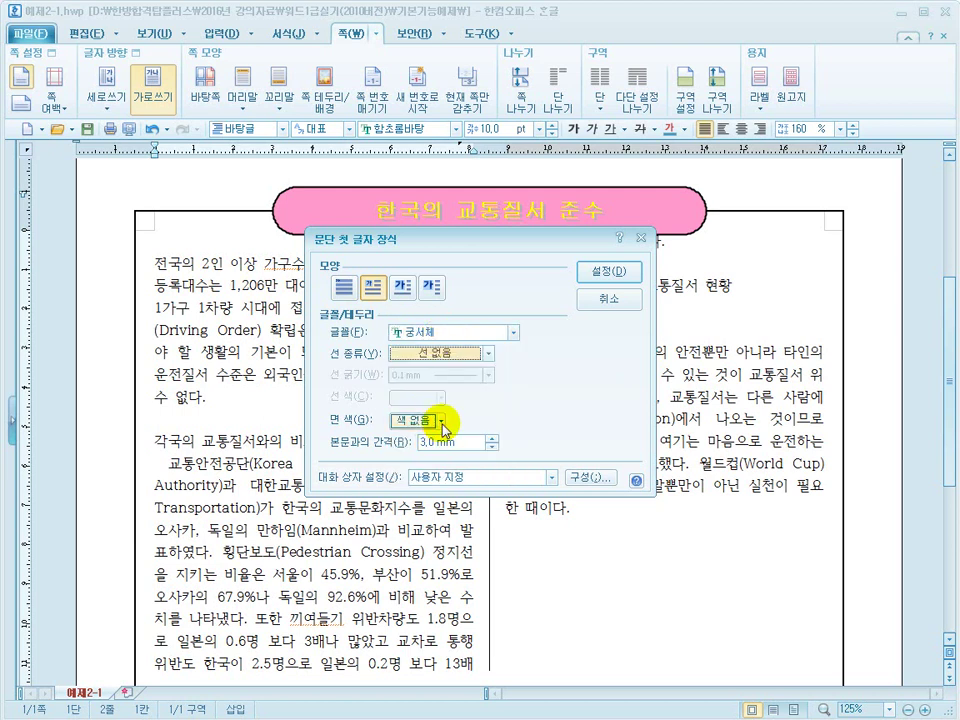
Set the decorated first letter's 면 색 to 노랑 (RGB 255,255,0) and apply the decoration.
click(405, 421)
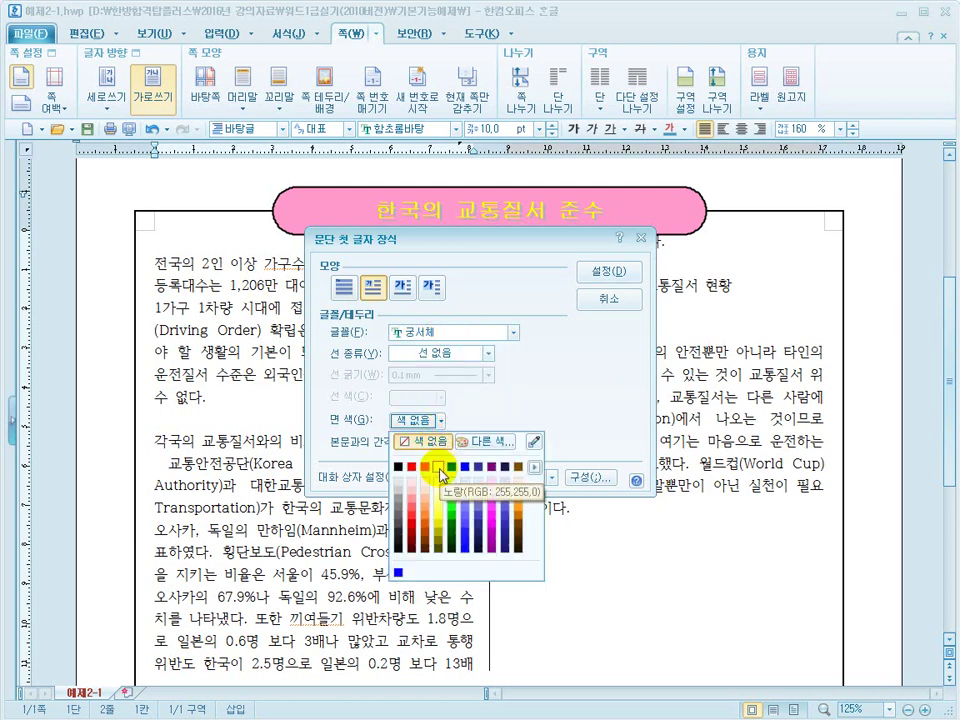
click(440, 469)
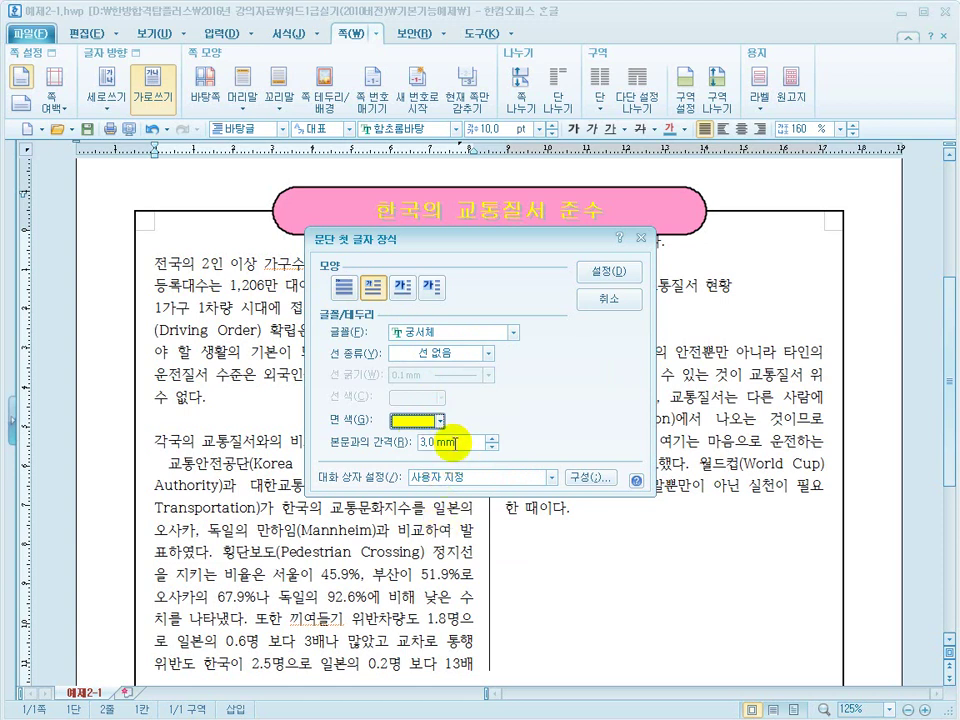
click(612, 272)
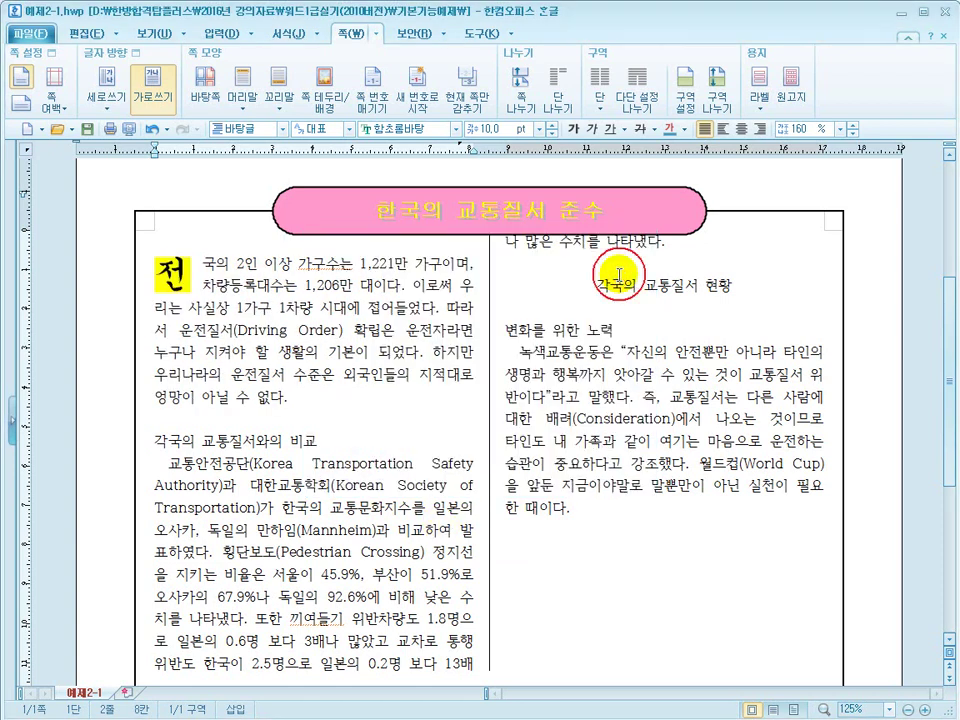
Set the text colour of the decorated first letter 전 to RGB 255,0,255 and apply the character formatting.
click(167, 272)
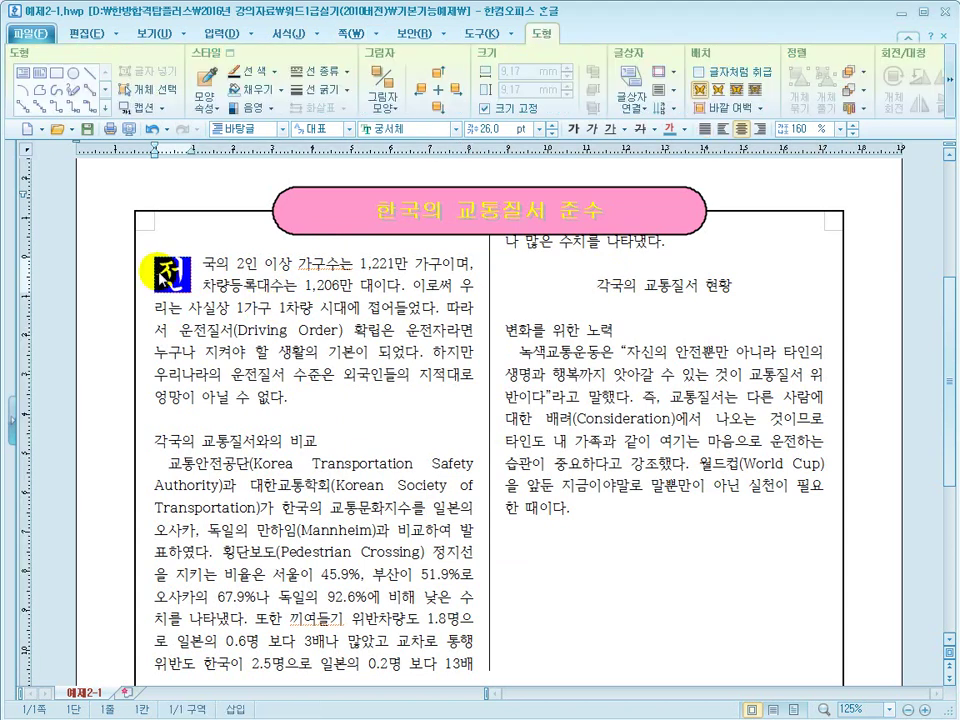
key(alt+l)
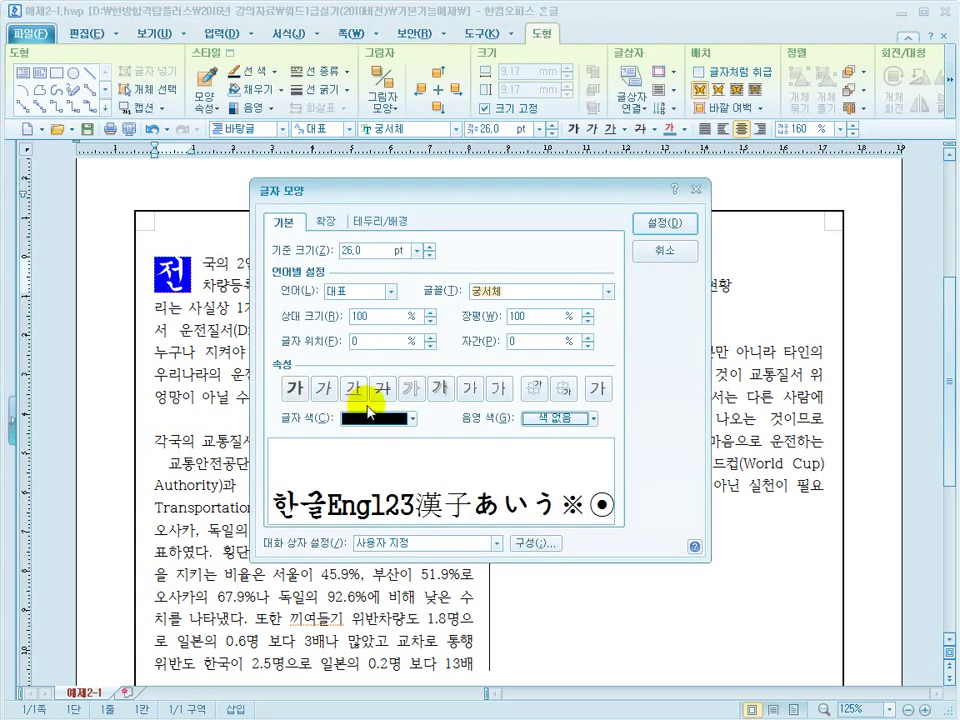
click(412, 419)
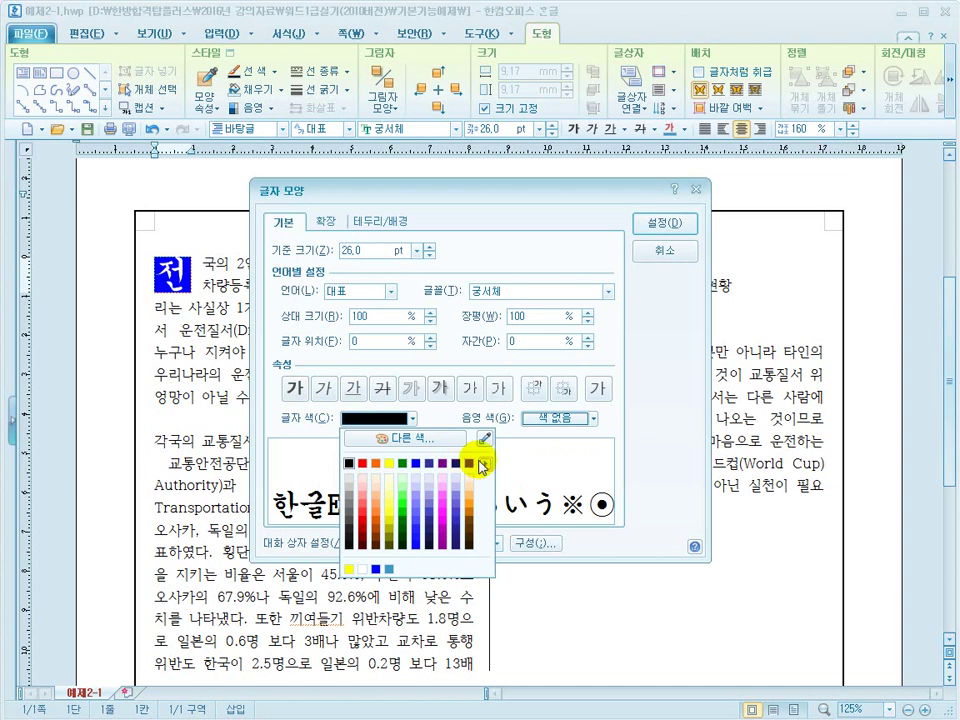
click(424, 439)
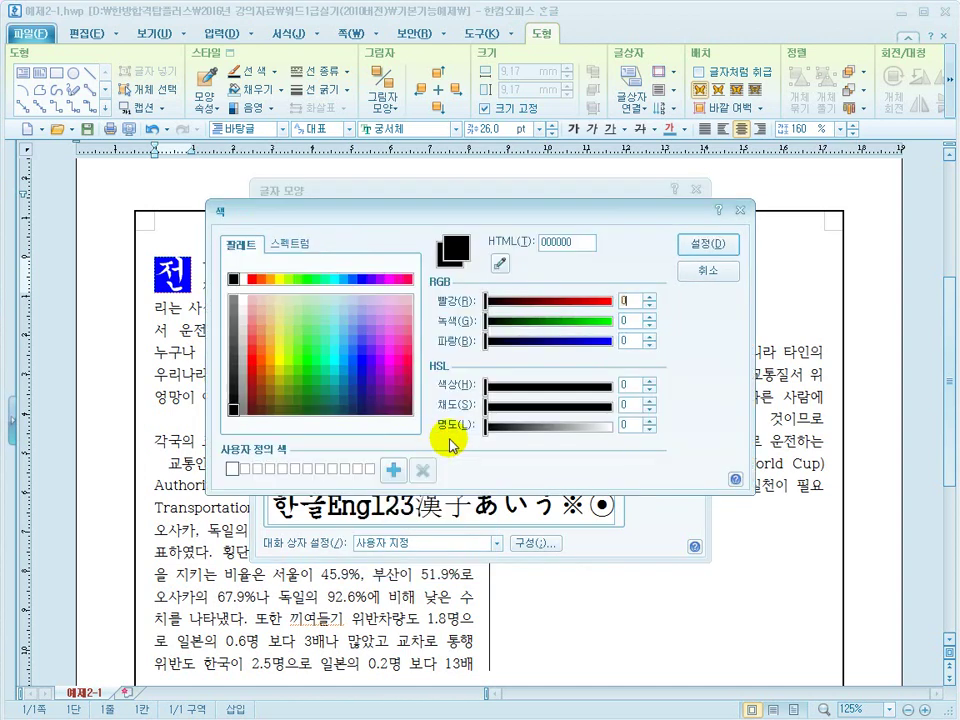
double_click(632, 302)
text(255)
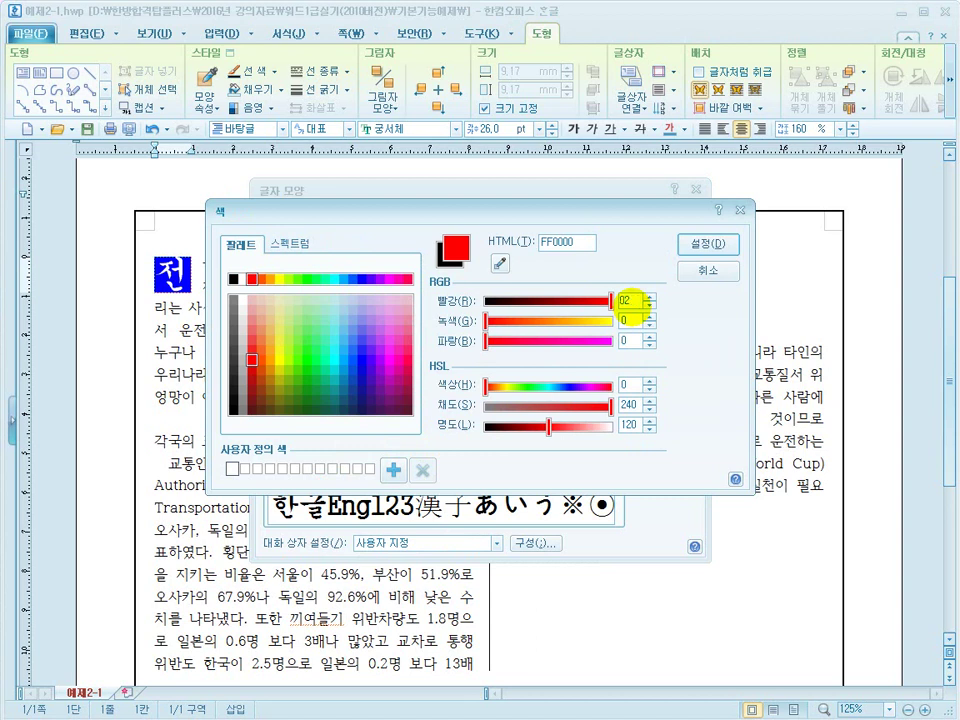
key(BackSpace)
key(BackSpace)
key(BackSpace)
key(BackSpace)
text(255)
key(Tab)
key(Tab)
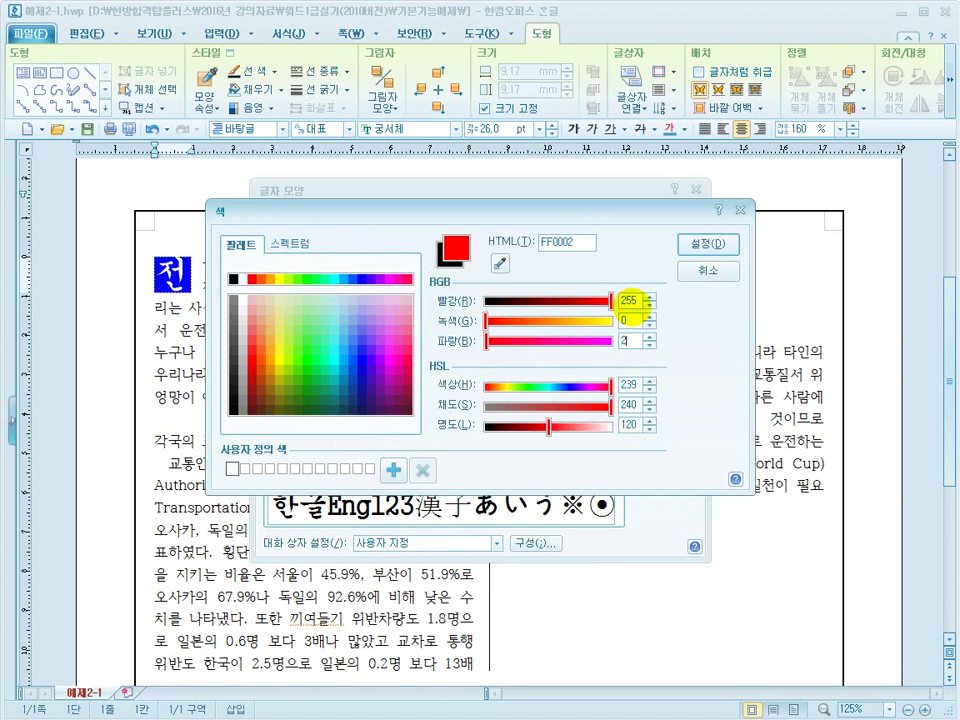
text(255)
click(688, 244)
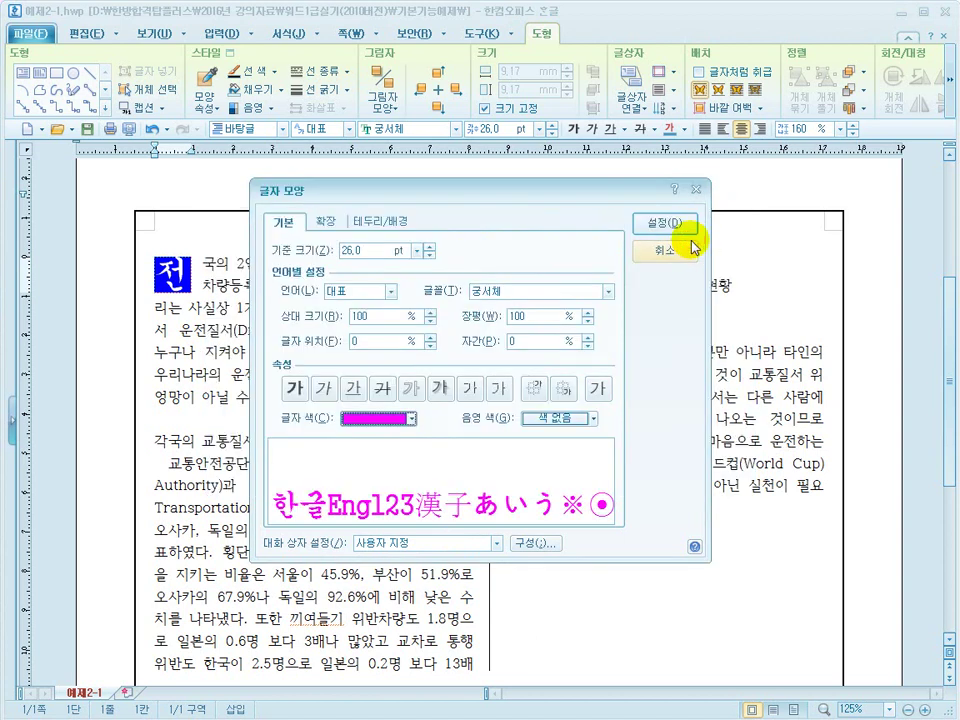
click(669, 222)
click(198, 303)
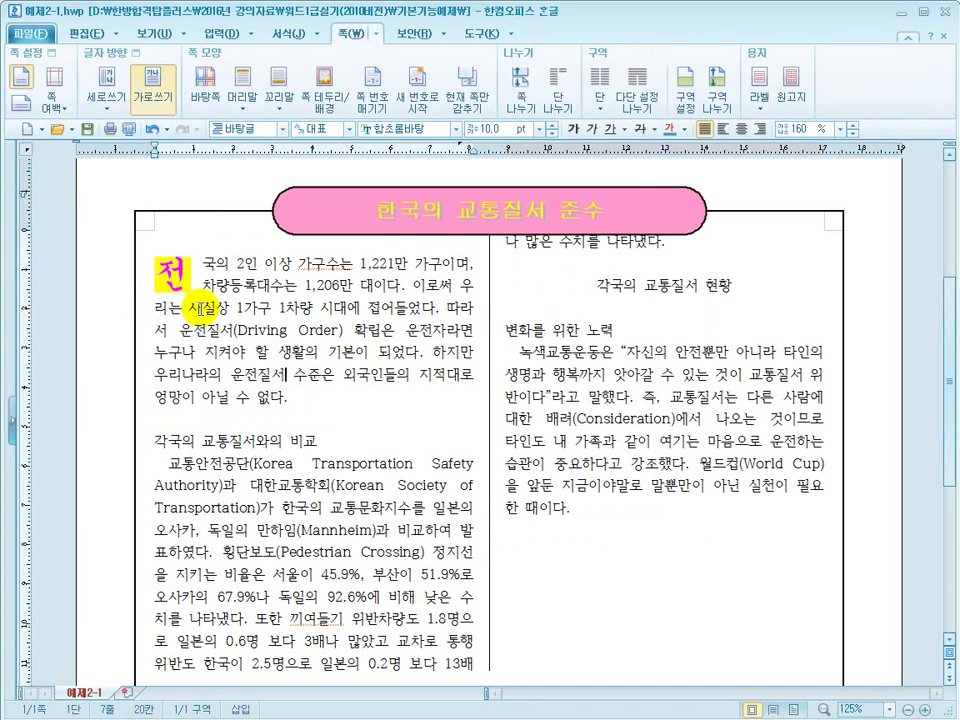
Insert the ※ symbol from the 전각 기호(일반) area of the 한글(HNC) character table before the heading 각국의 교통질서 현황.
click(597, 287)
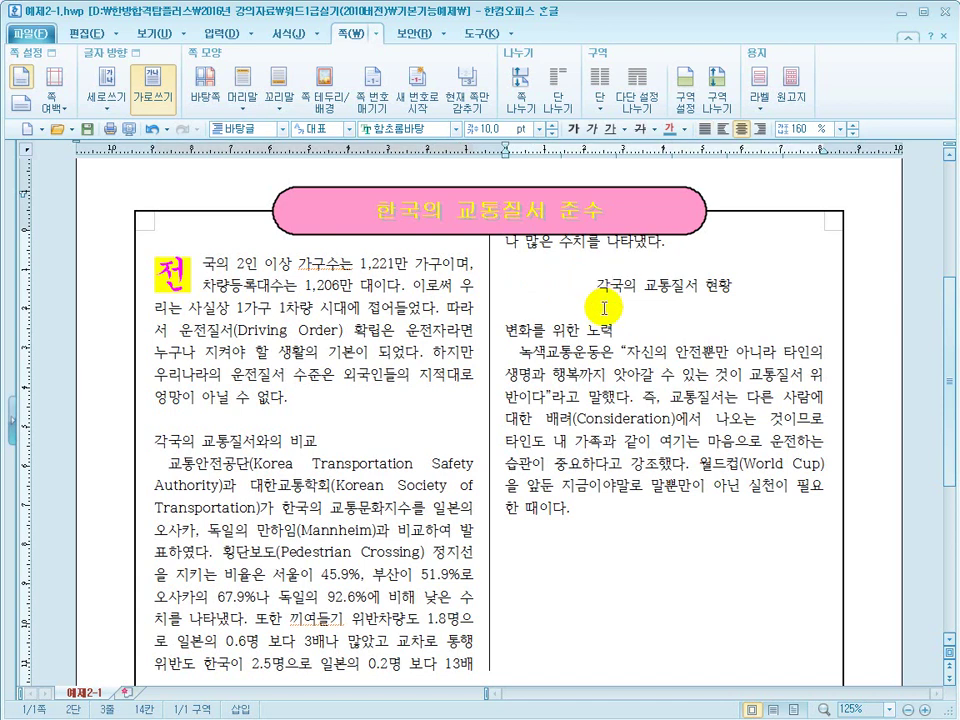
key(ctrl+F10)
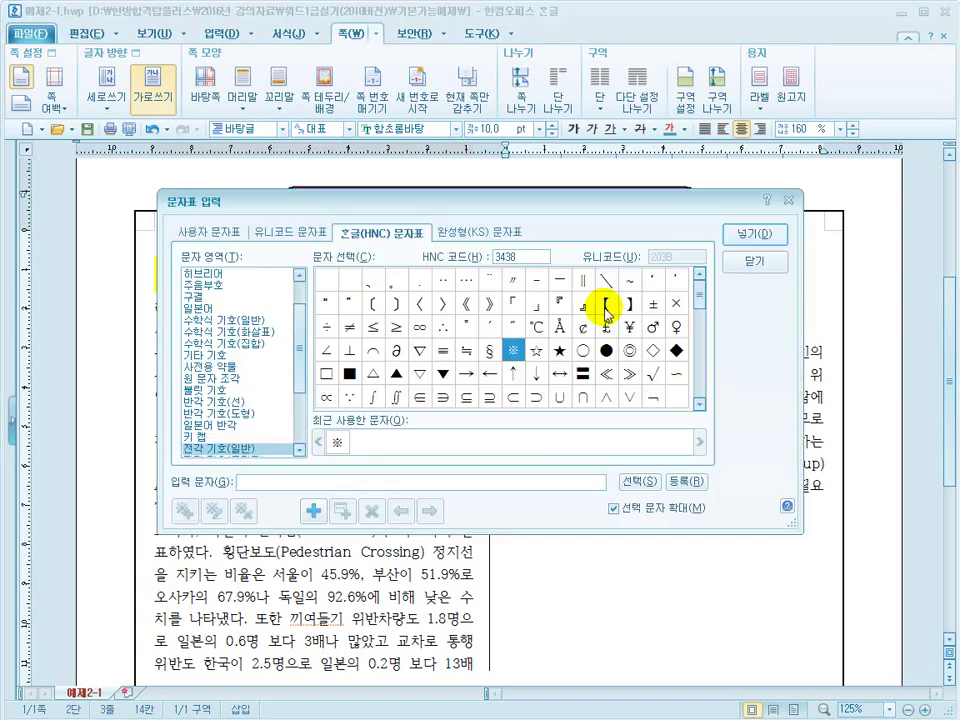
click(362, 236)
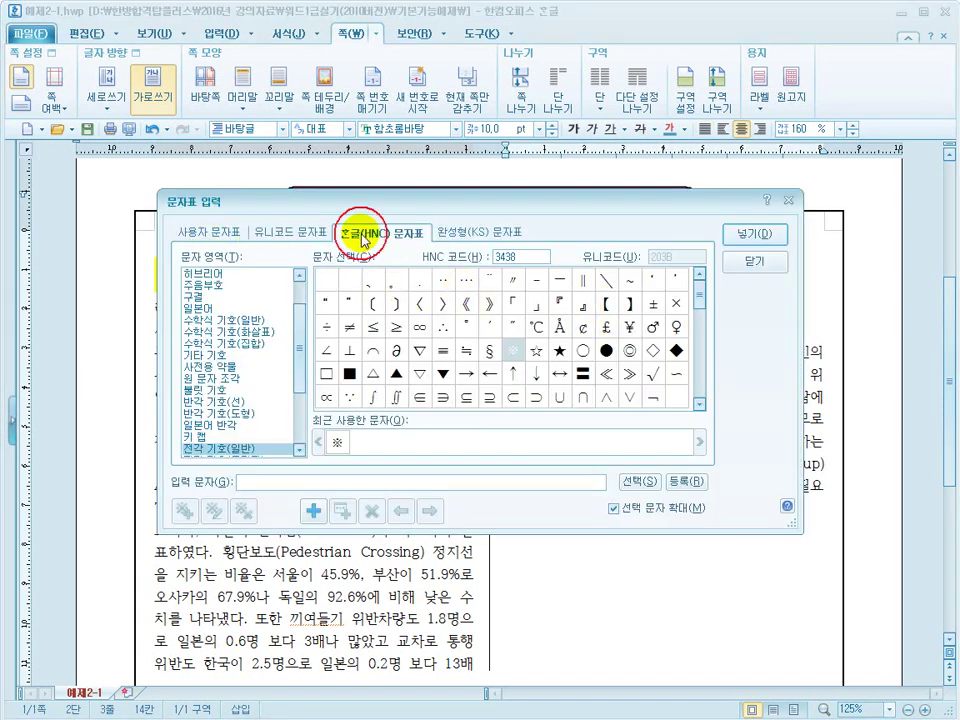
click(246, 449)
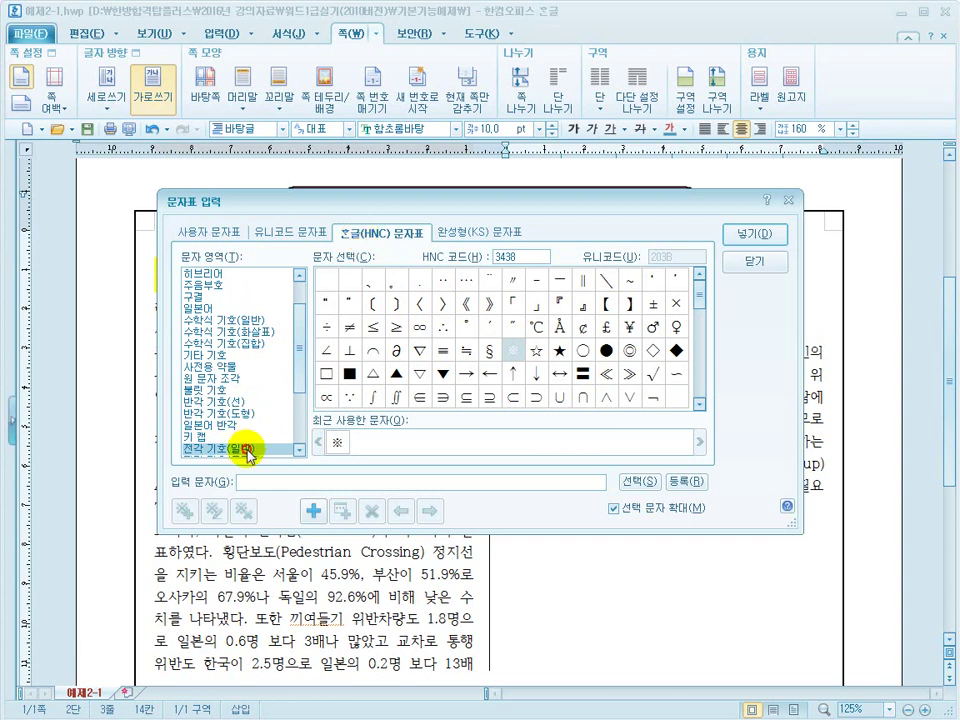
click(512, 352)
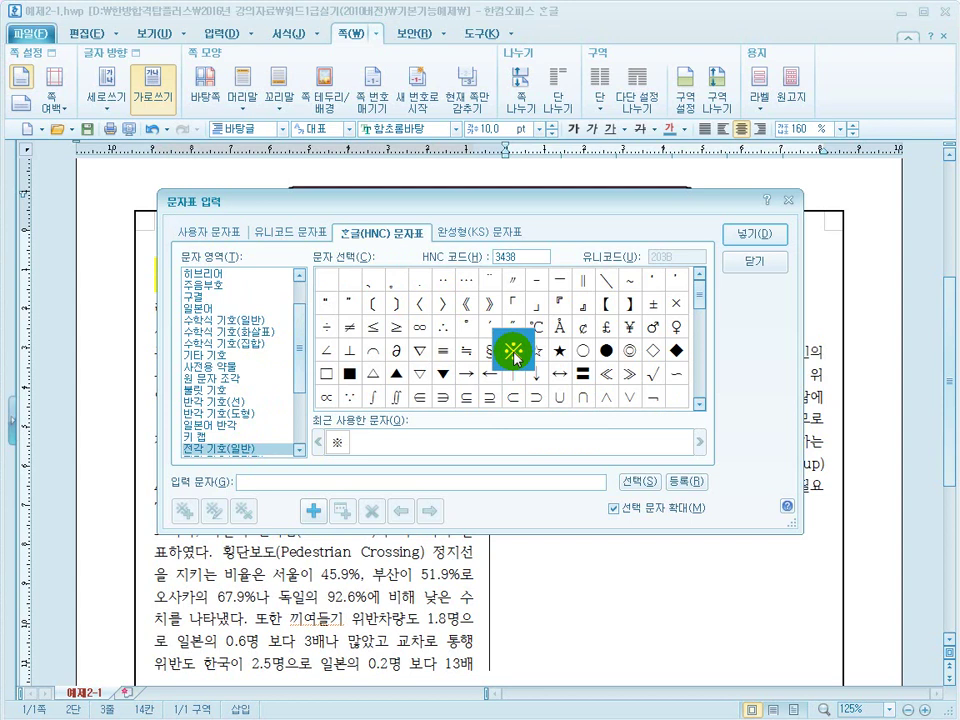
click(743, 240)
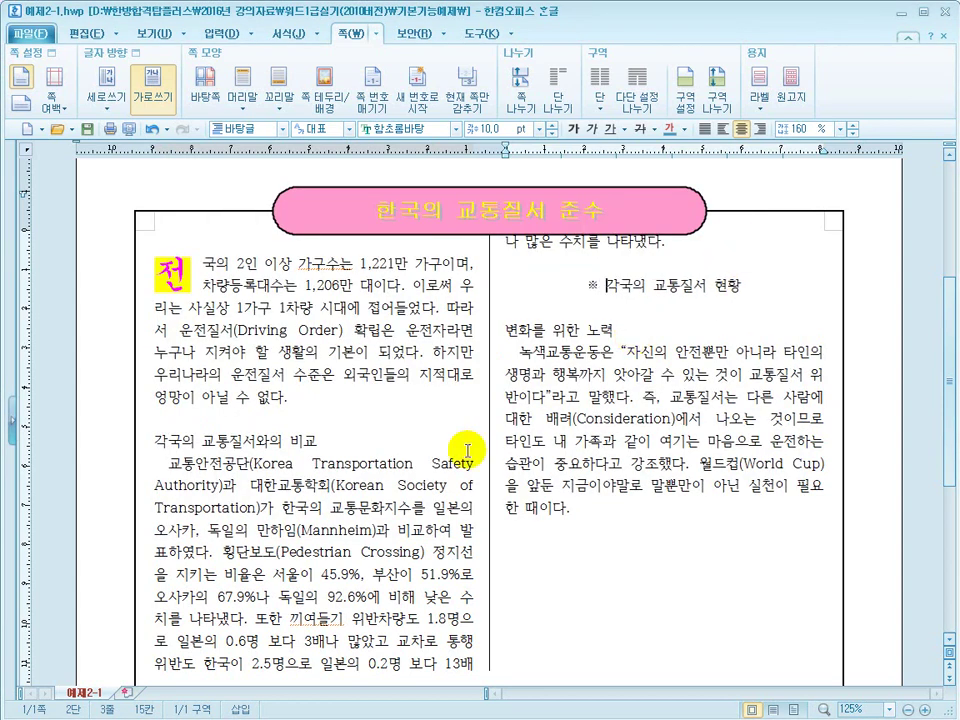
Check the slide for the hanja words and convert 비교 in the 각국의 교통질서와의 비교 heading to 비교(比較).
click(376, 508)
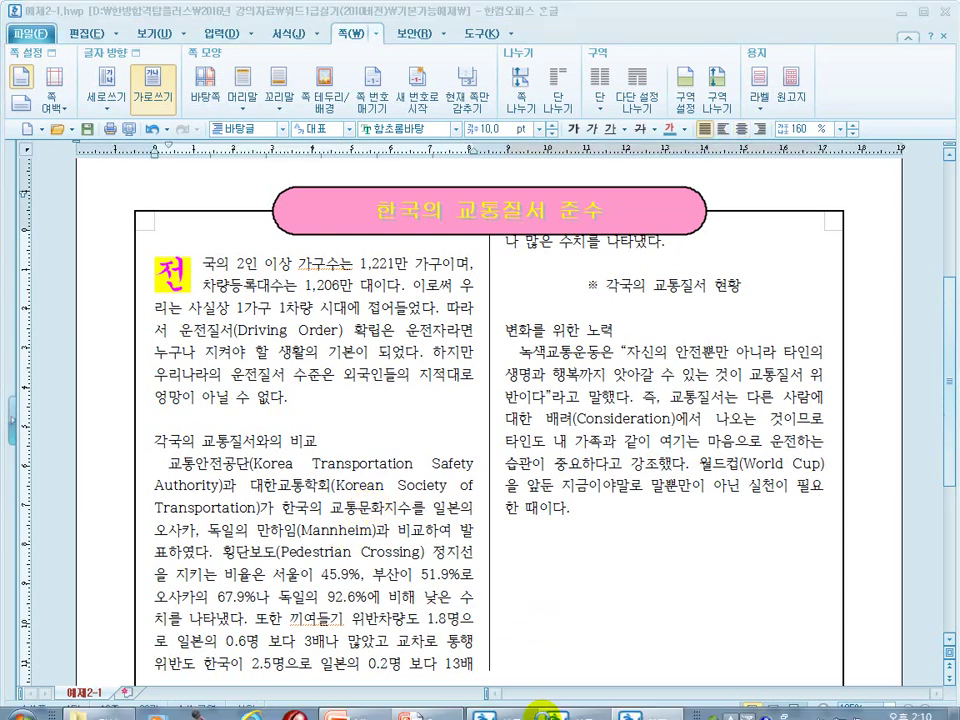
key(super)
click(430, 713)
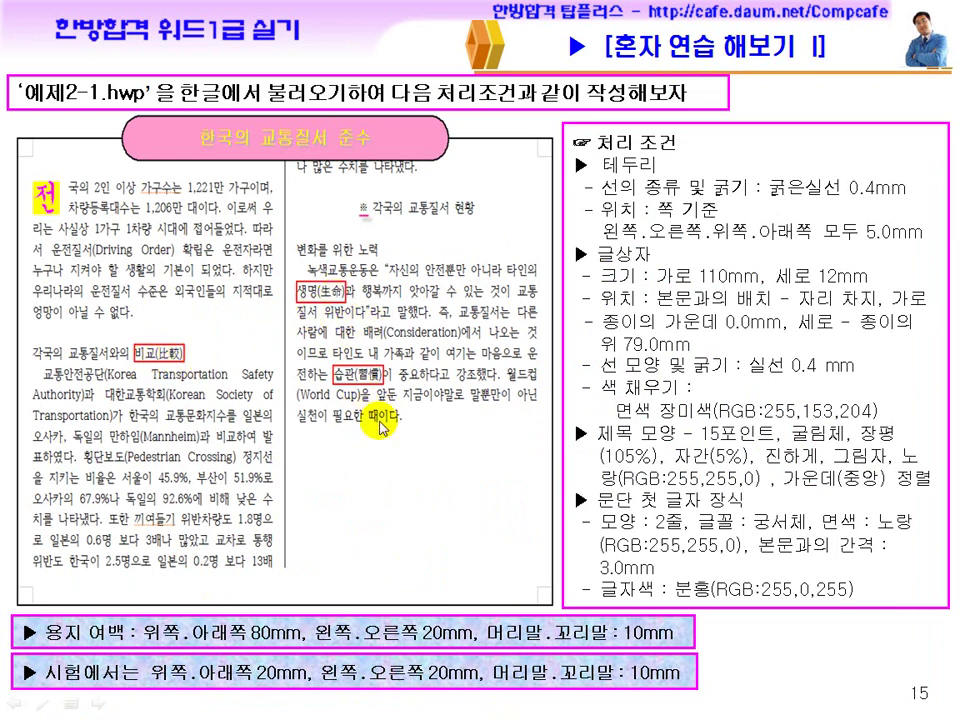
key(super)
click(648, 703)
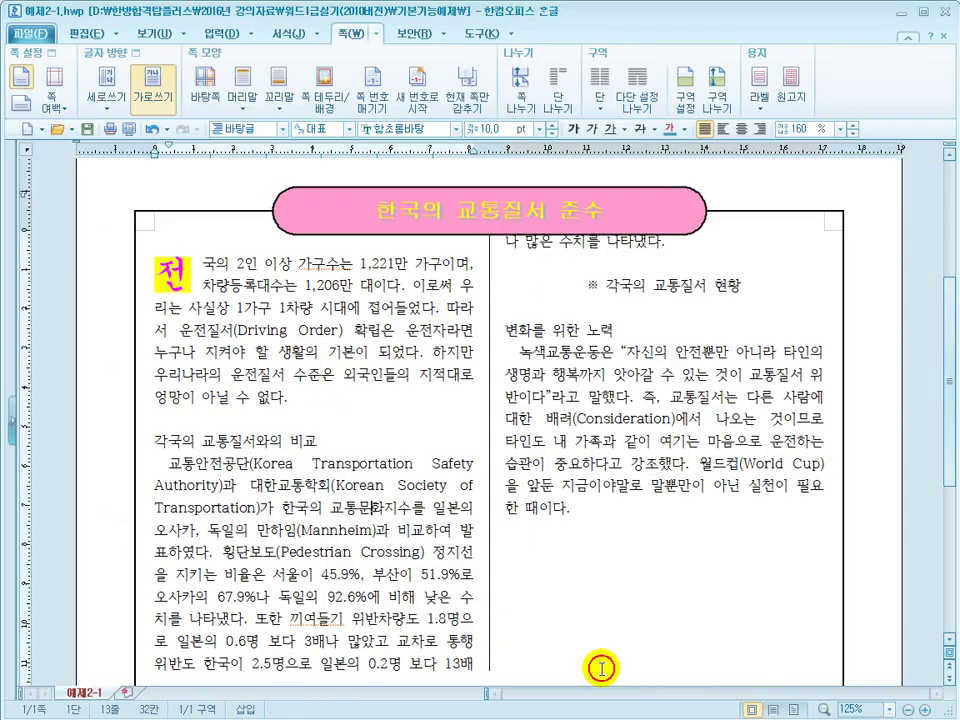
drag(340, 446, 296, 448)
key(F9)
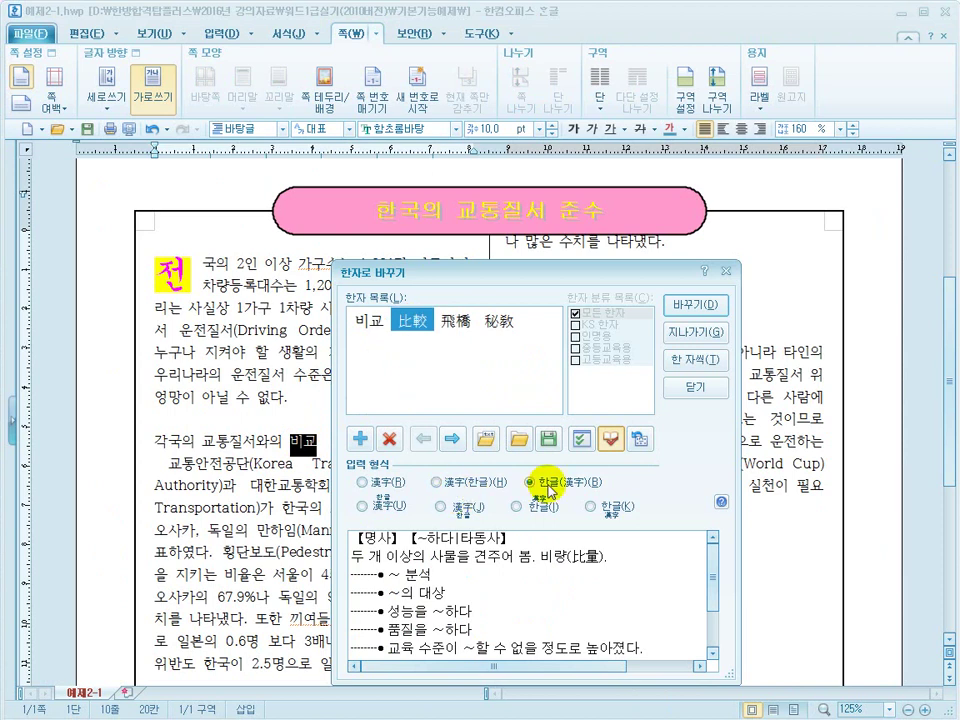
click(696, 305)
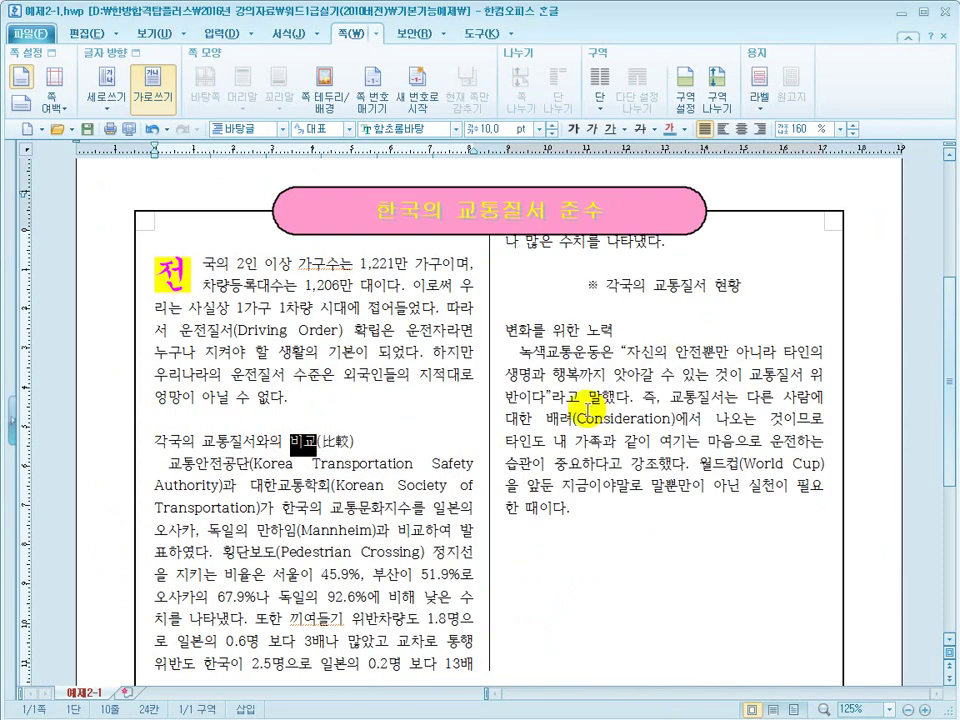
Recheck the slide and convert 생명 in the 녹색교통운동은 paragraph to 생명(生命) using the 한글(漢字) format.
key(super)
click(425, 703)
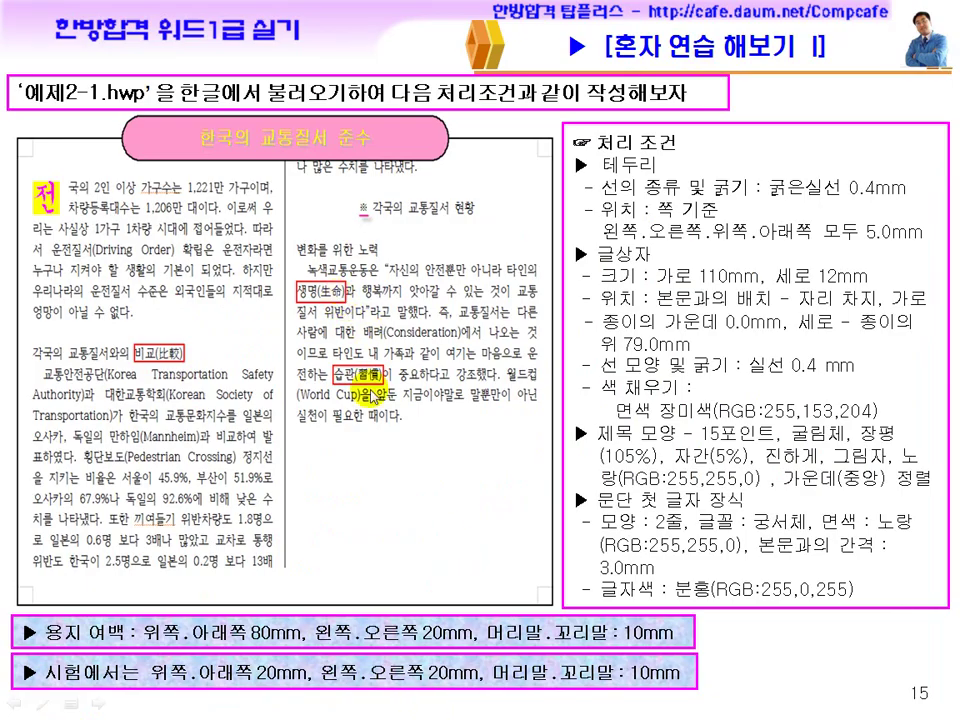
mouse_move(648, 712)
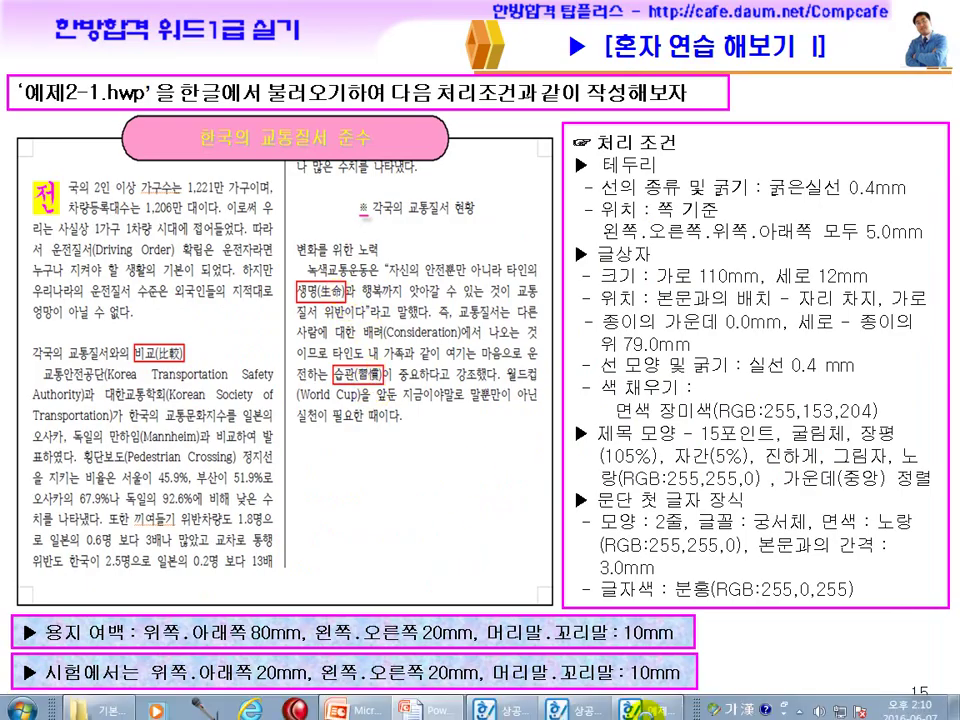
key(super)
click(645, 712)
drag(532, 377, 503, 375)
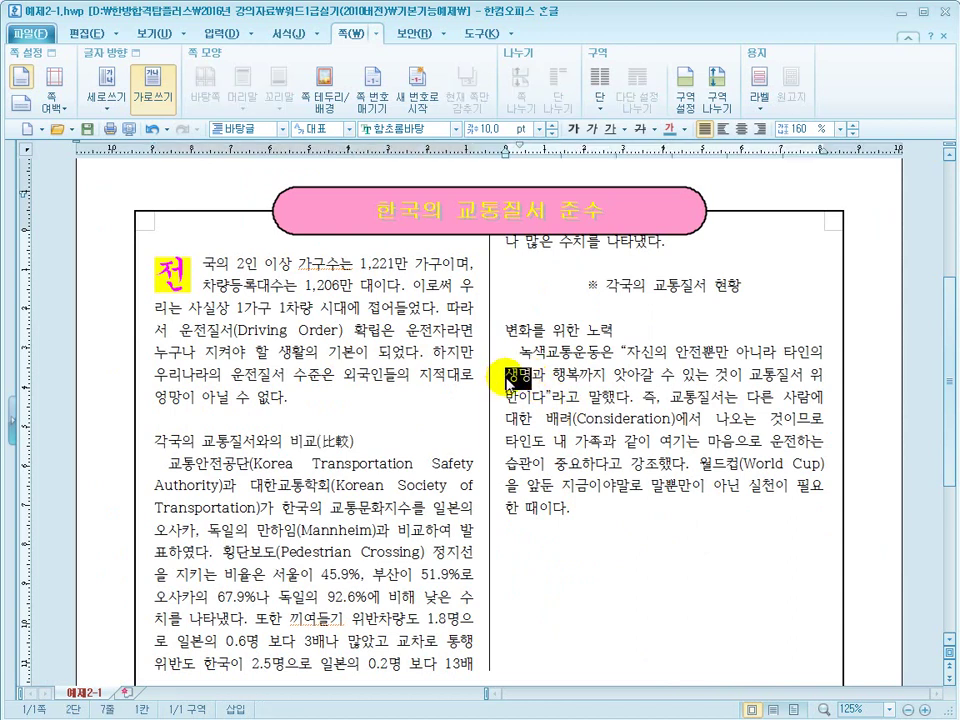
key(F9)
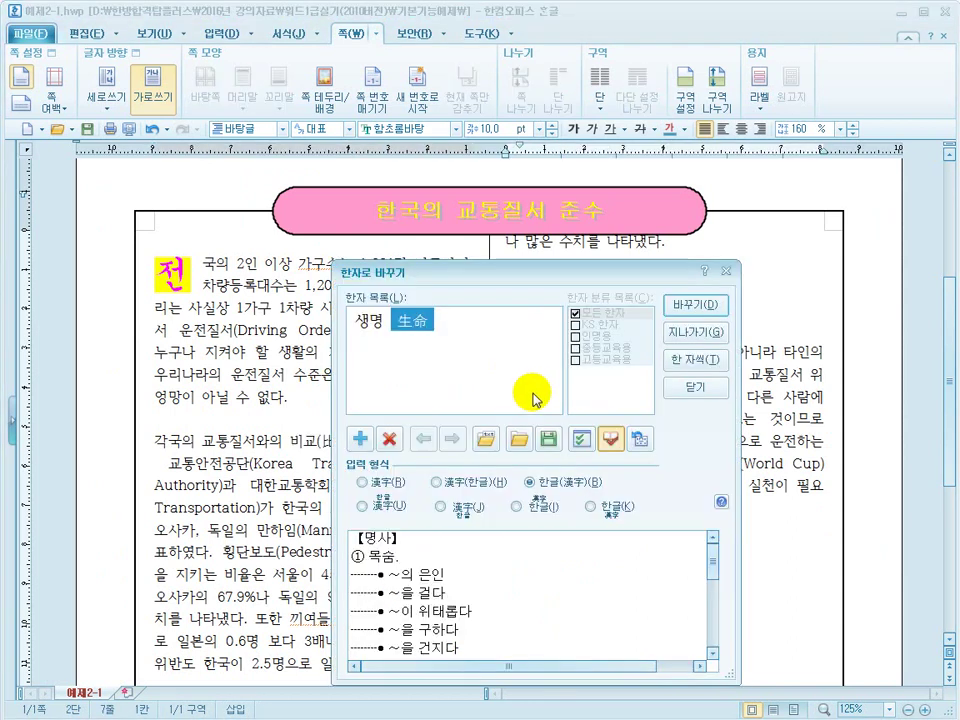
click(697, 304)
Convert 습관 in the same paragraph to 습관(習慣) using the 한글(漢字) format.
drag(589, 465, 564, 463)
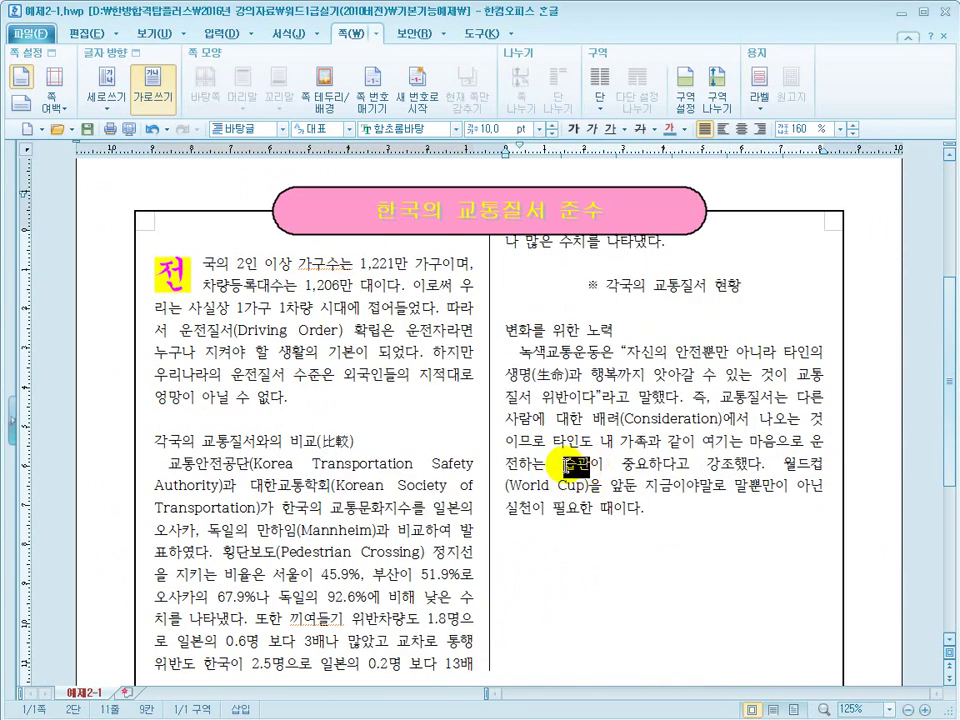
key(F9)
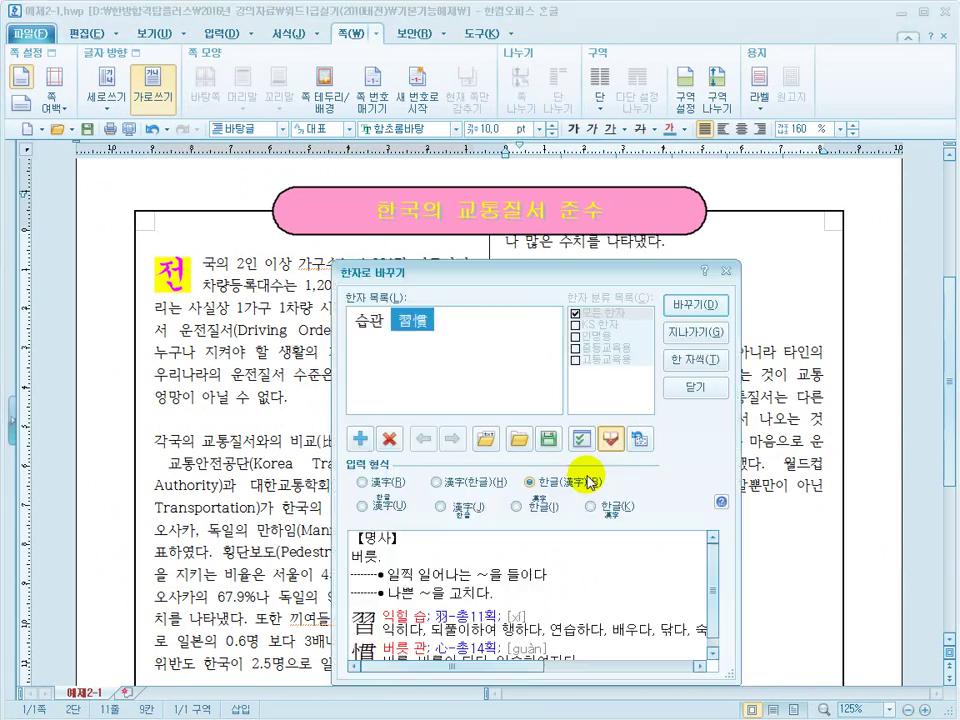
click(700, 306)
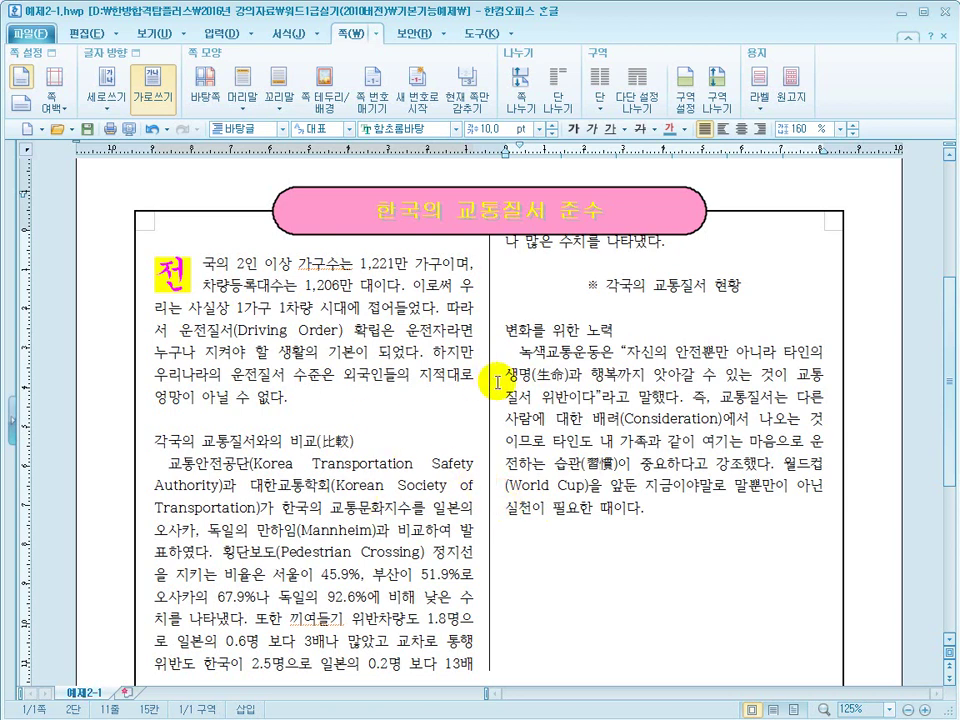
Save the completed 예제2-1.hwp document.
click(34, 36)
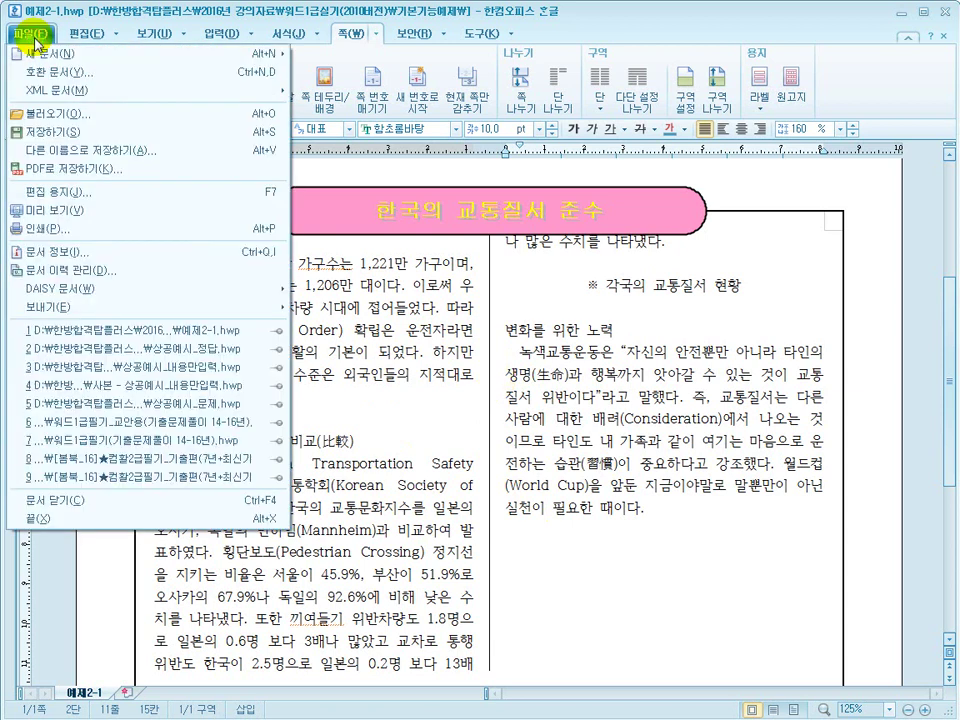
click(40, 131)
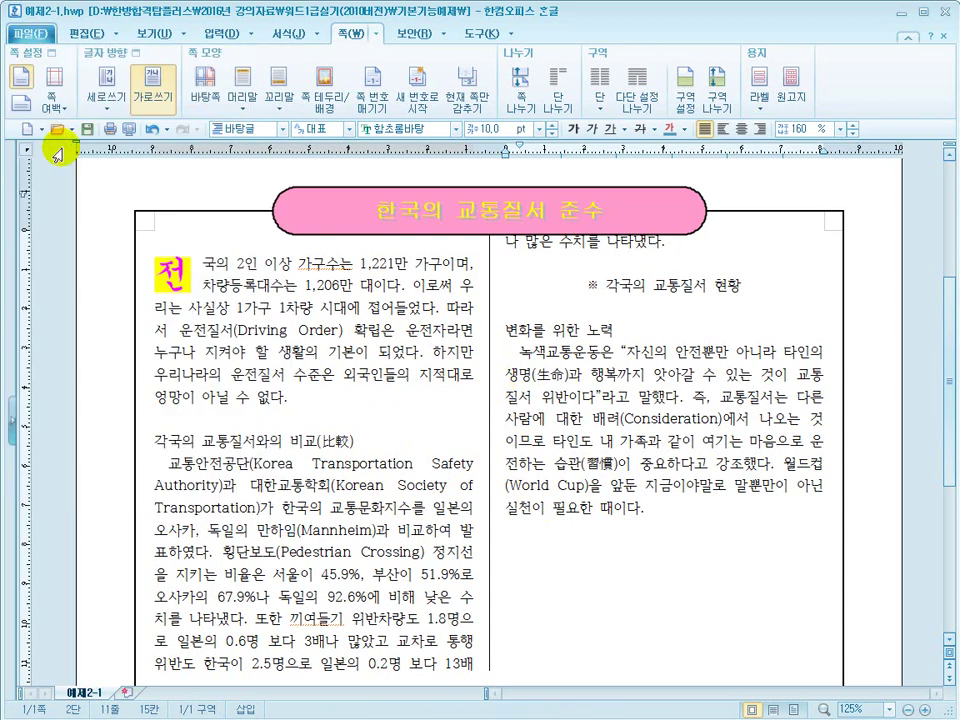
click(362, 430)
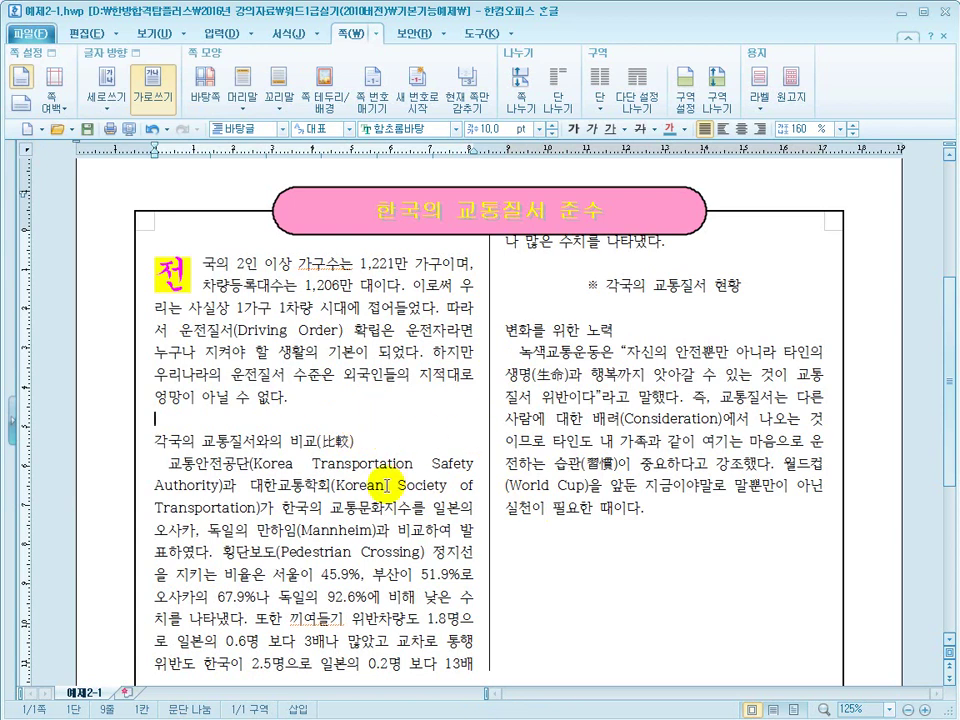
click(168, 463)
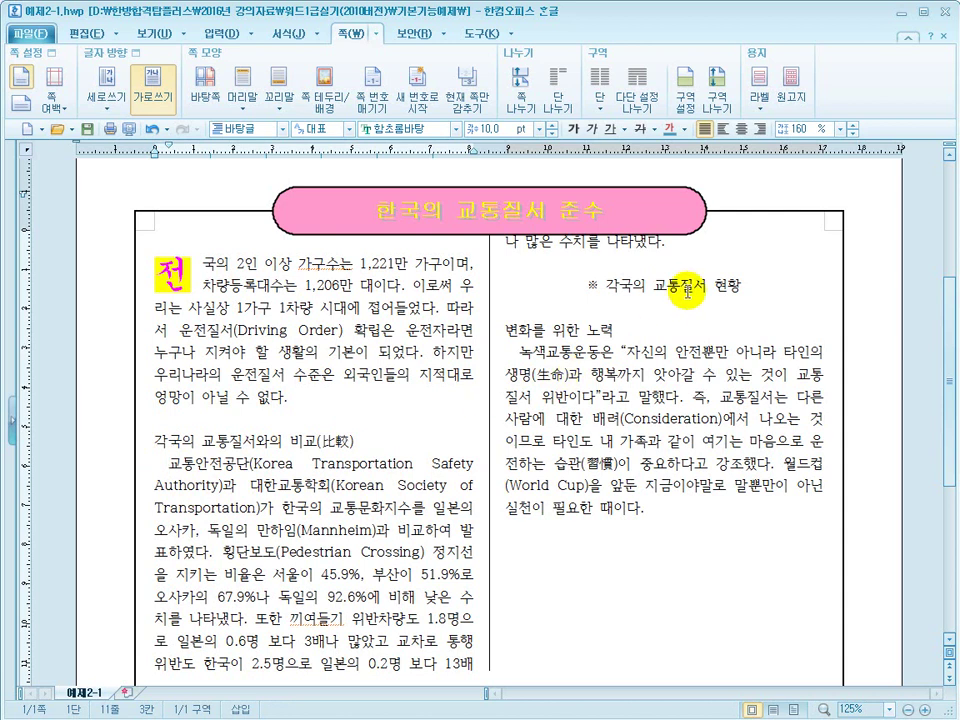
drag(688, 290, 606, 288)
click(376, 379)
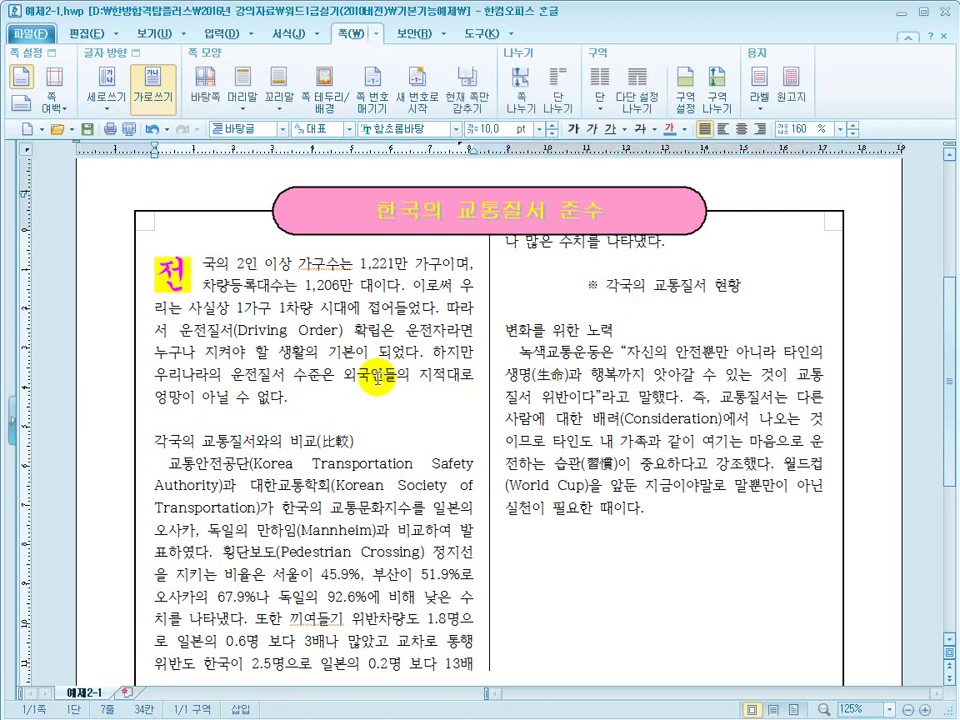
Switch to the slide show and view the 혼자 연습 해보기 II and III exercise slides.
click(430, 698)
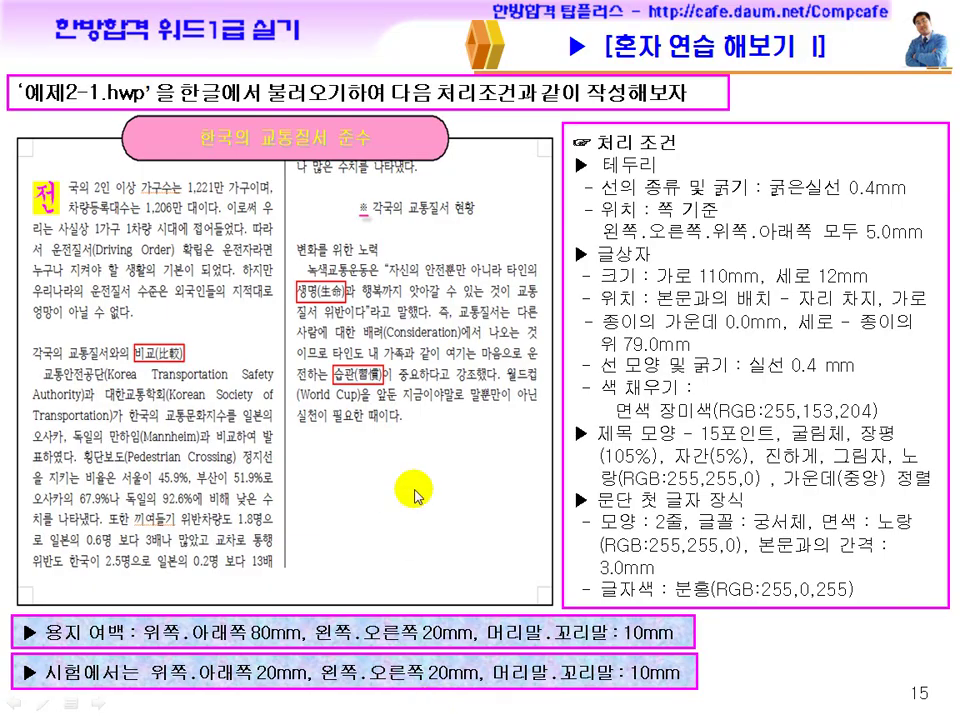
click(416, 495)
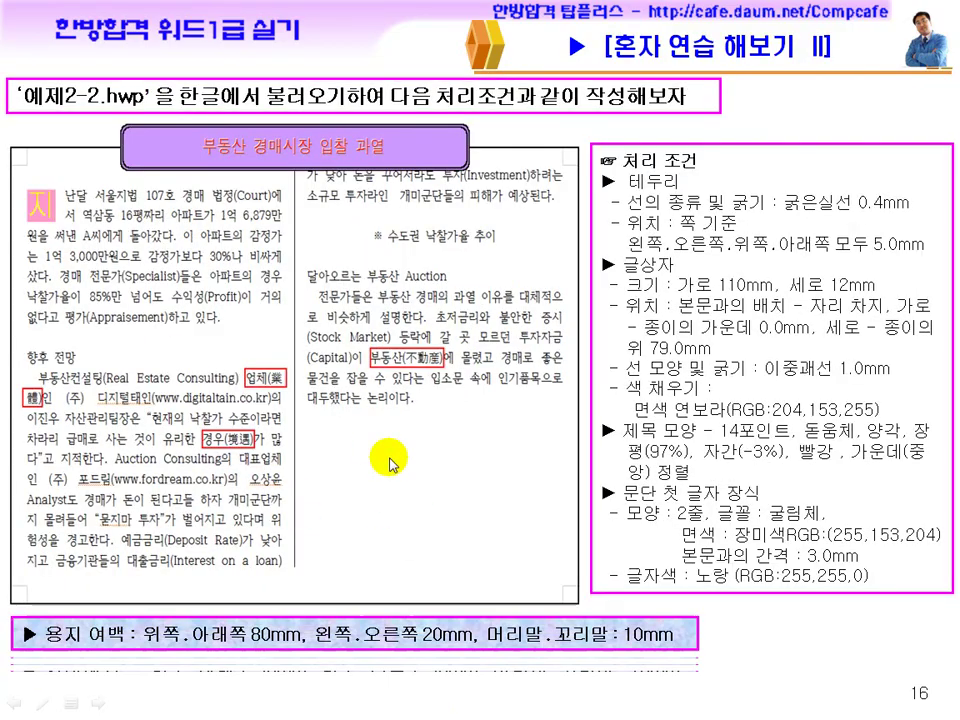
click(390, 461)
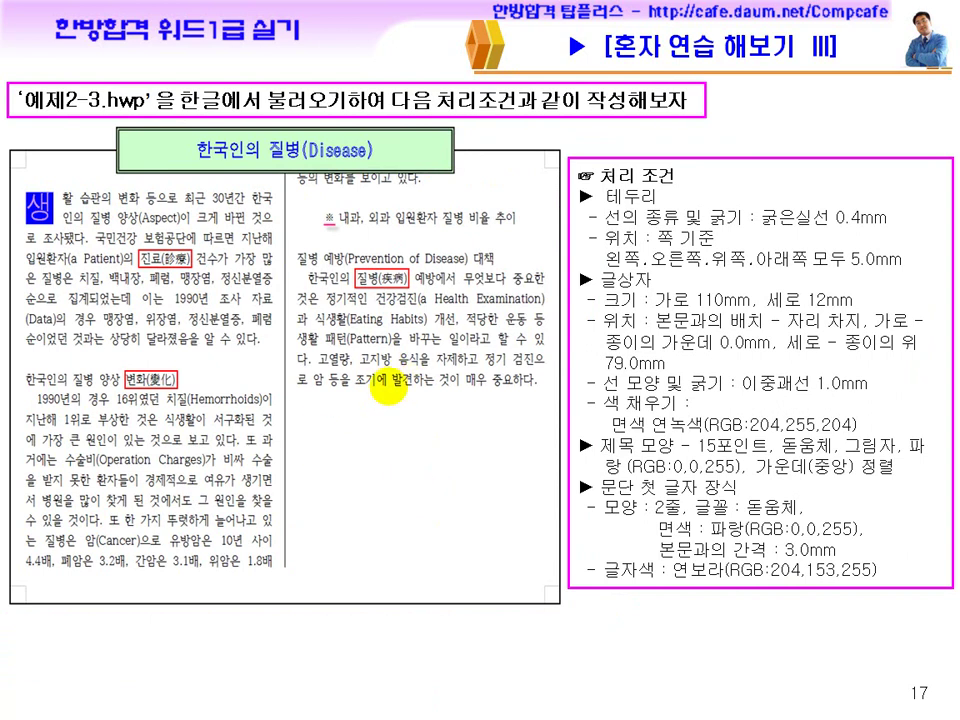
Switch to the 기본기능예제 folder and open the answer file 예제2-1정답.hwp.
key(super)
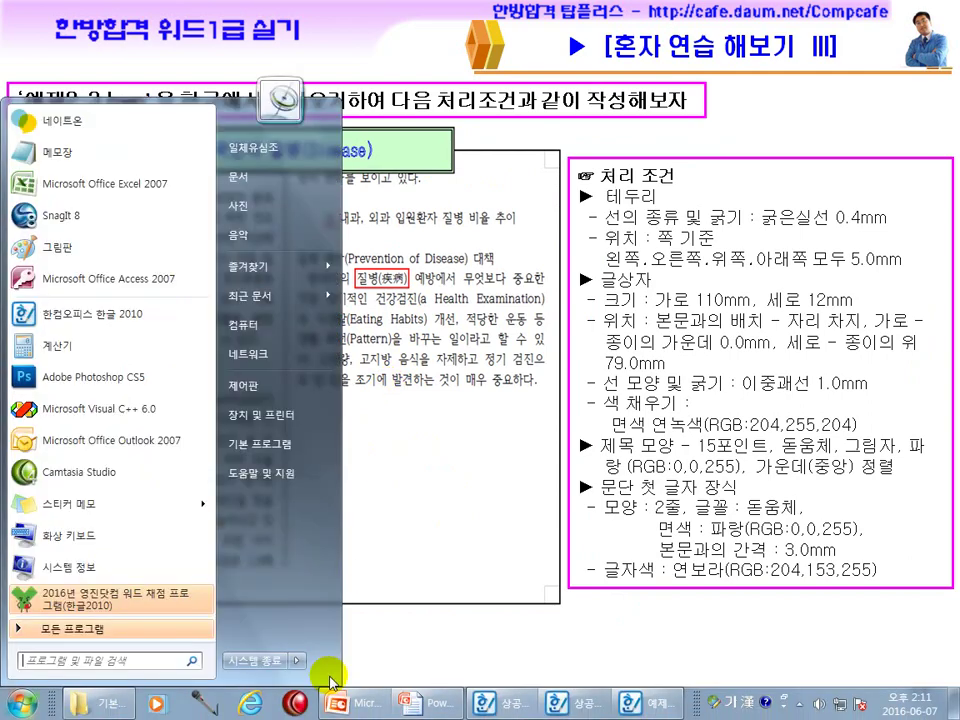
click(118, 695)
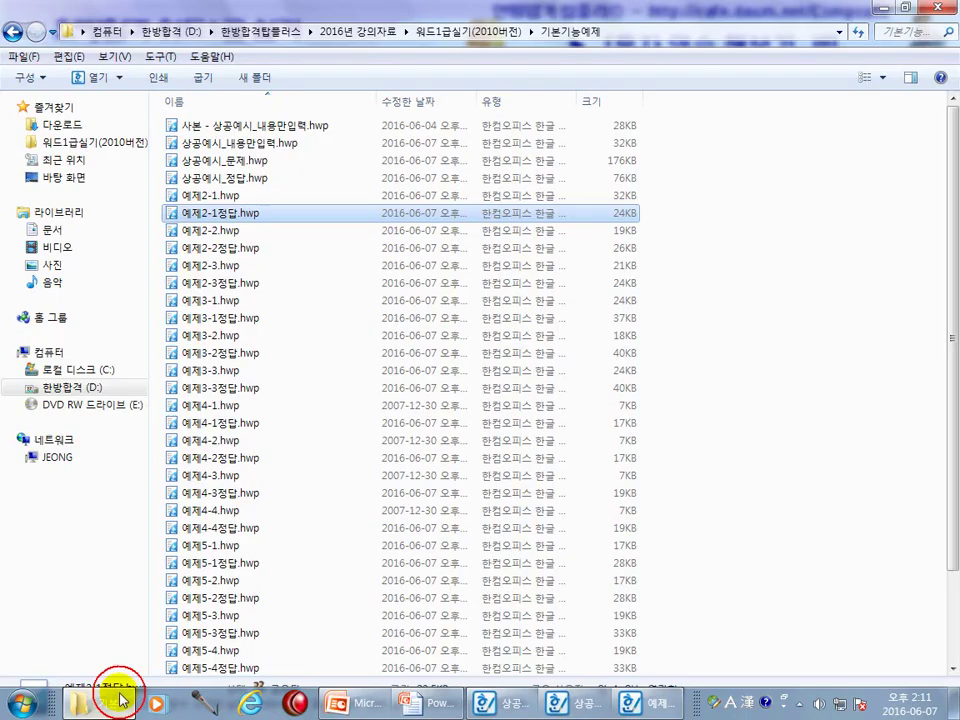
double_click(230, 215)
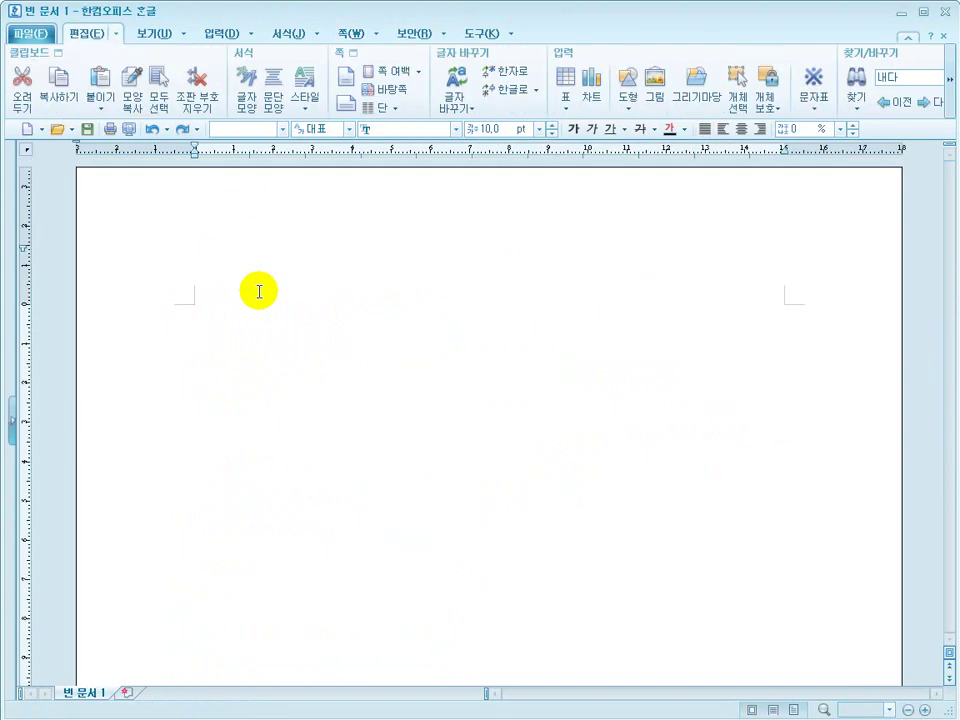